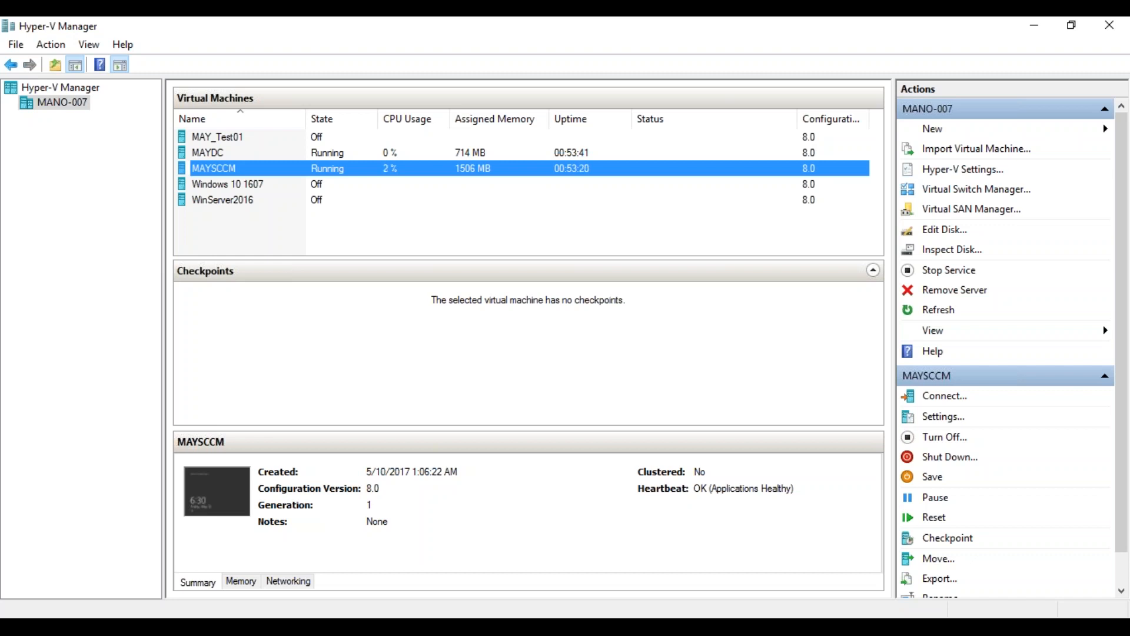
# Connect to the MAYDC virtual machine and sign in as the domain Administrator with the account password
pyautogui.click(235, 155)
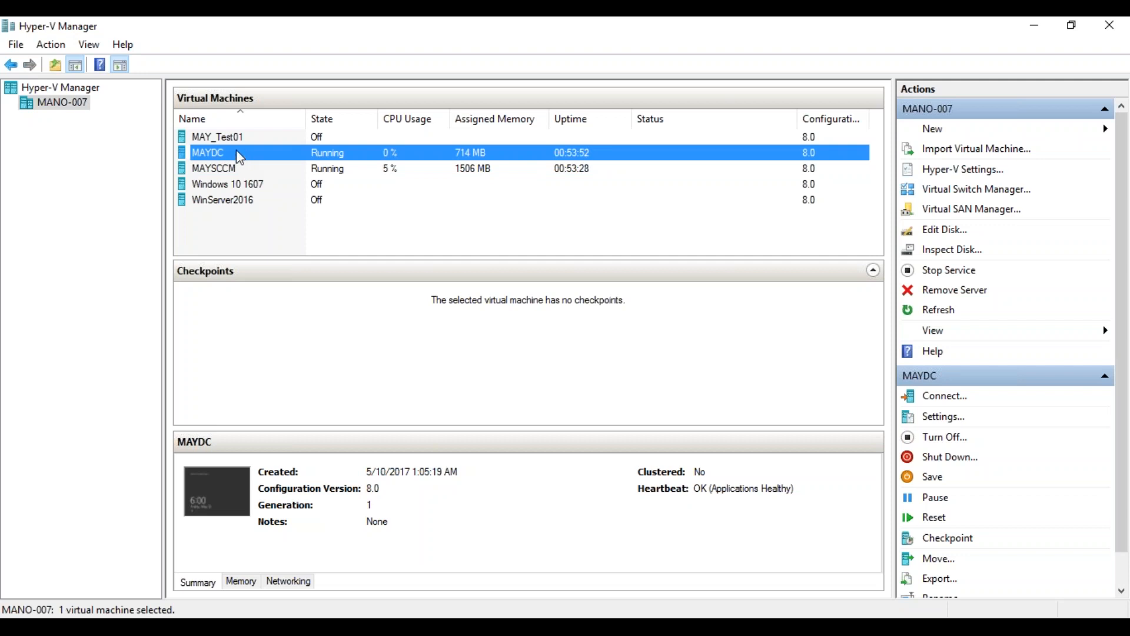
pyautogui.doubleClick(240, 157)
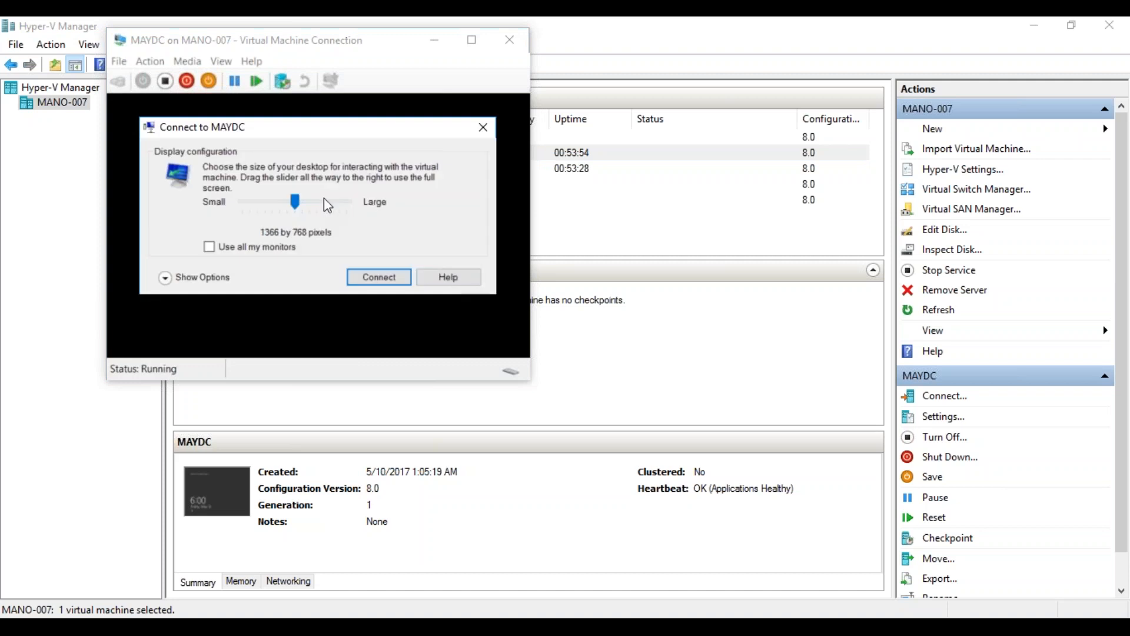
pyautogui.click(382, 280)
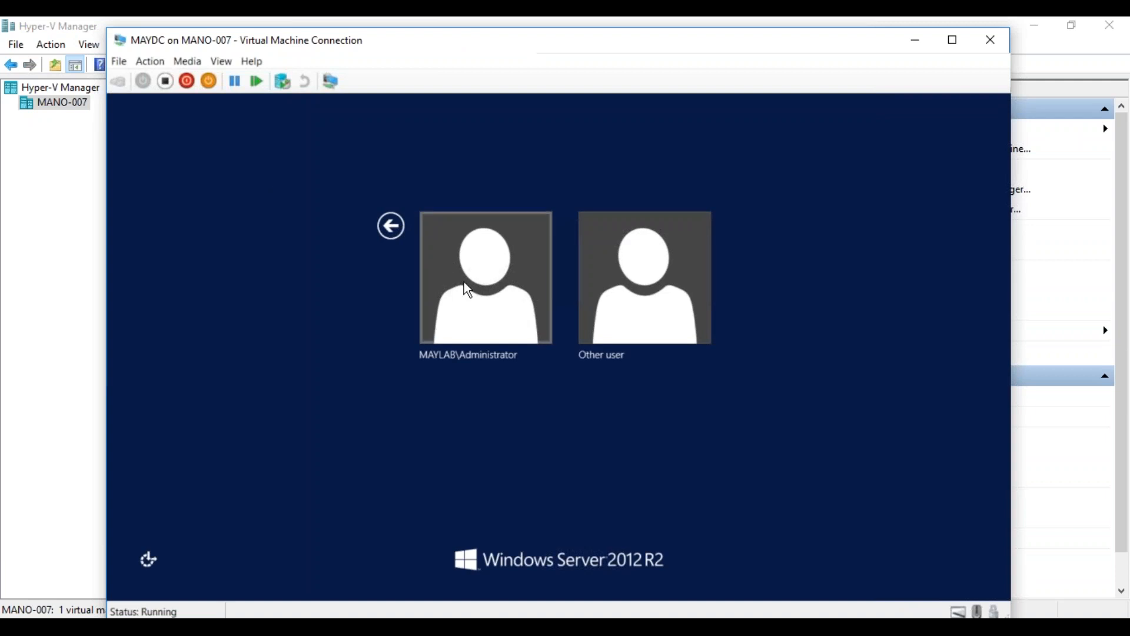
pyautogui.click(468, 288)
pyautogui.write('•')
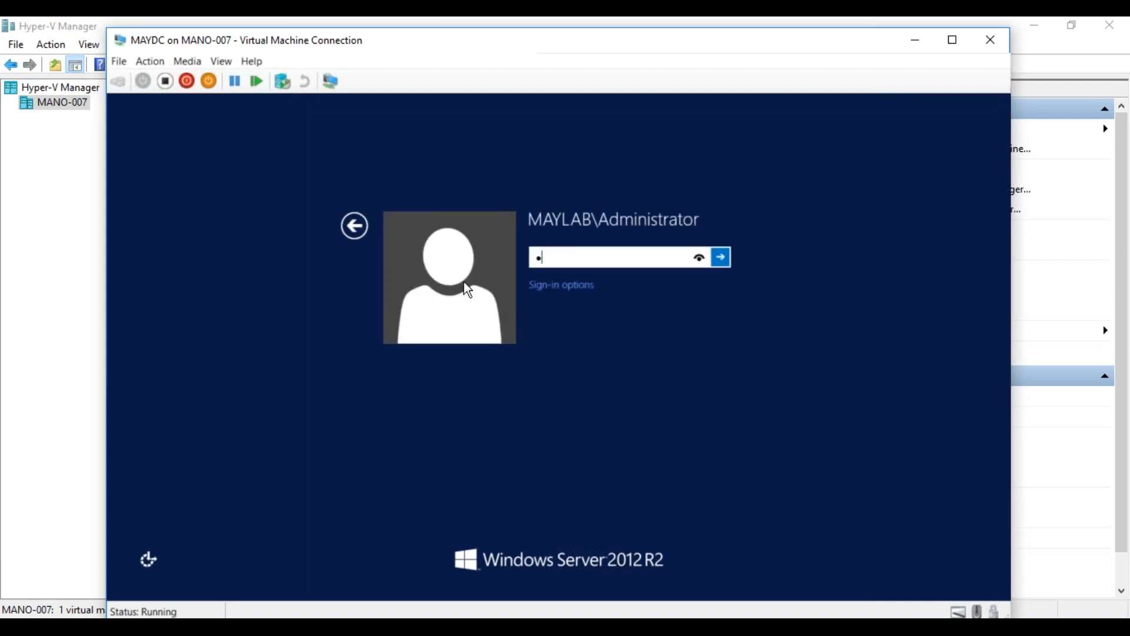
pyautogui.write('••••••')
pyautogui.press('Return')
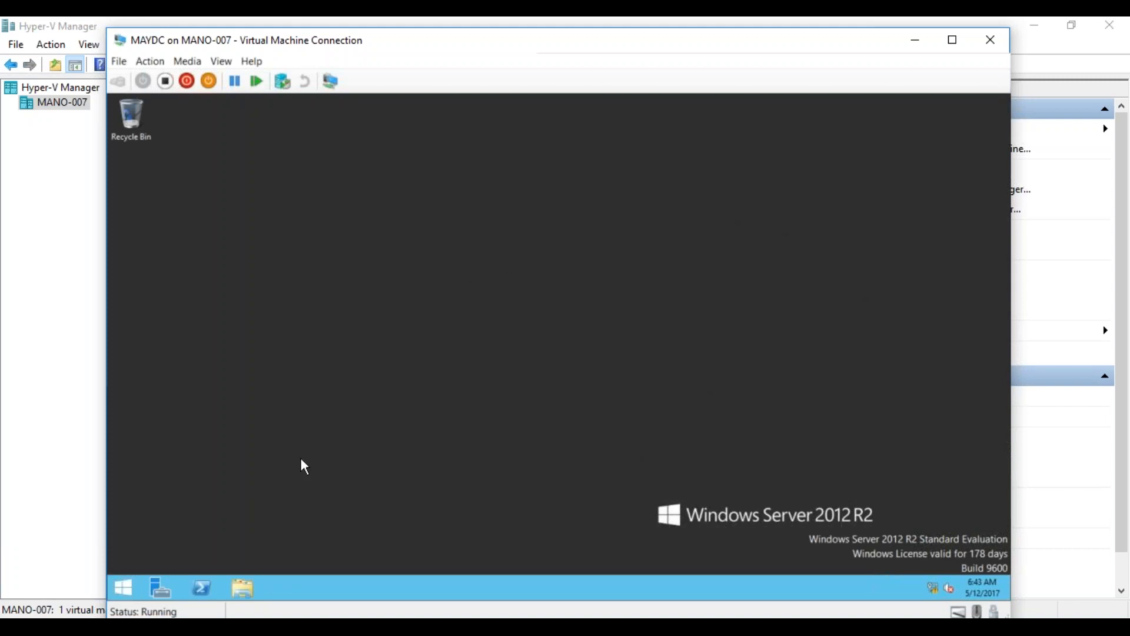
# Launch Active Directory Users and Computers on MAYDC by searching dsa.msc from Start
pyautogui.click(125, 587)
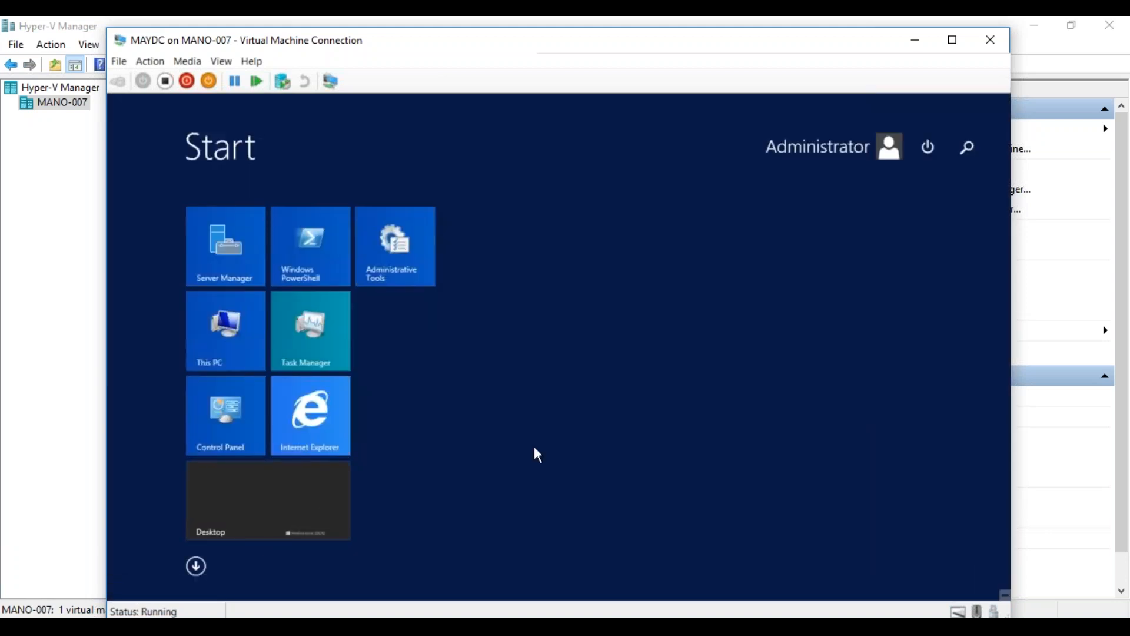
pyautogui.write('dsa.msc')
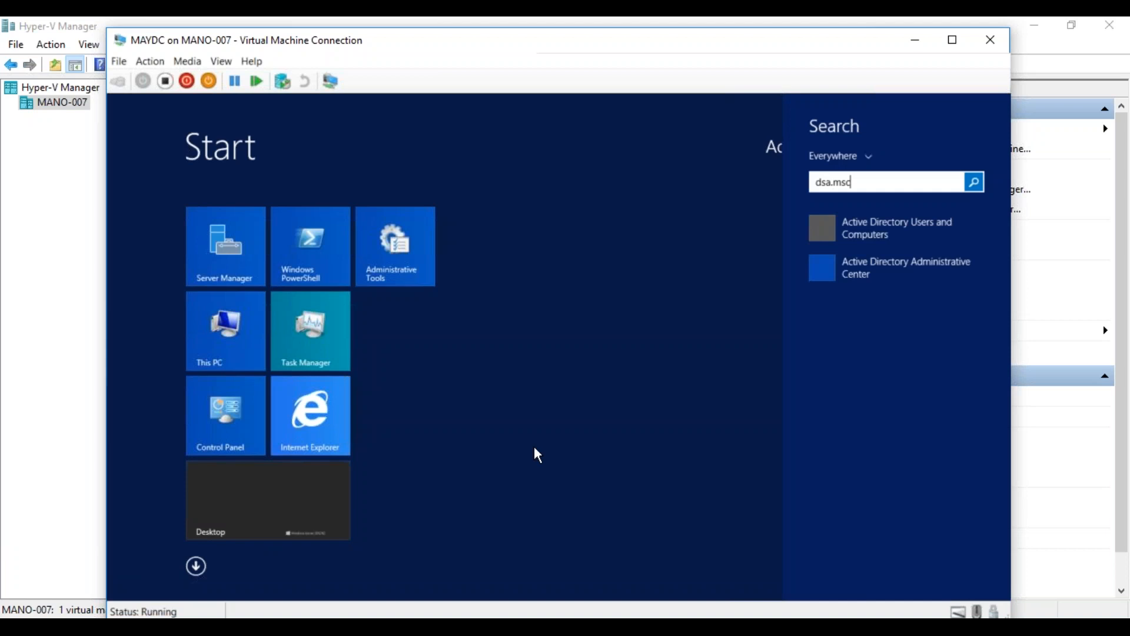
pyautogui.press('Return')
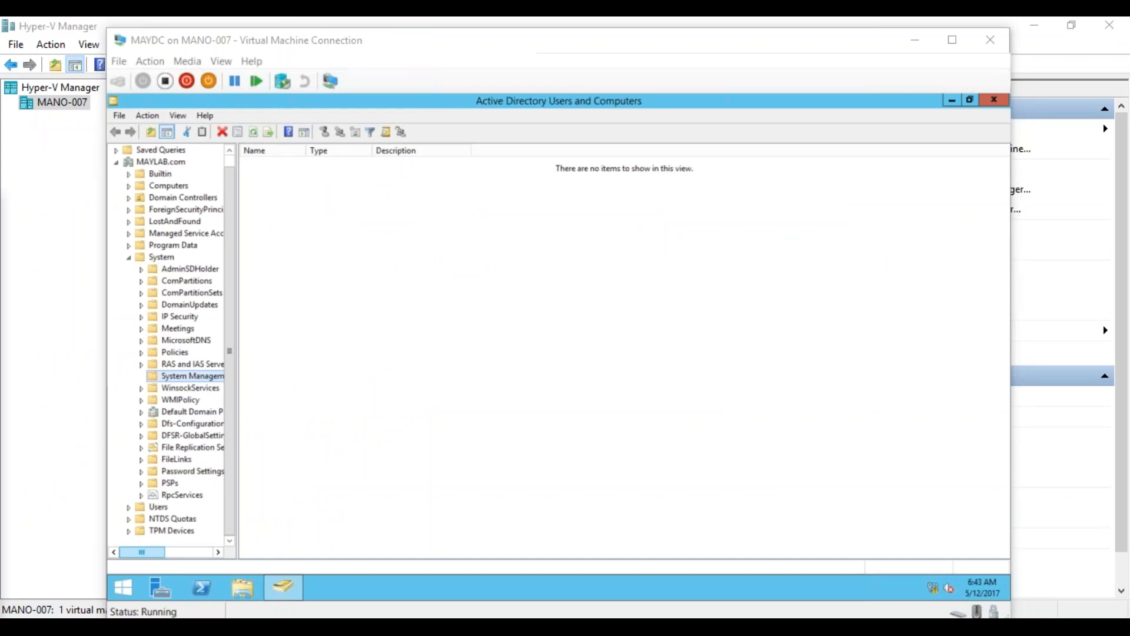
# Maximize the SCCM Lab Prep.txt Notepad window to fill the screen
pyautogui.moveTo(0, 229); pyautogui.dragTo(323, 18)
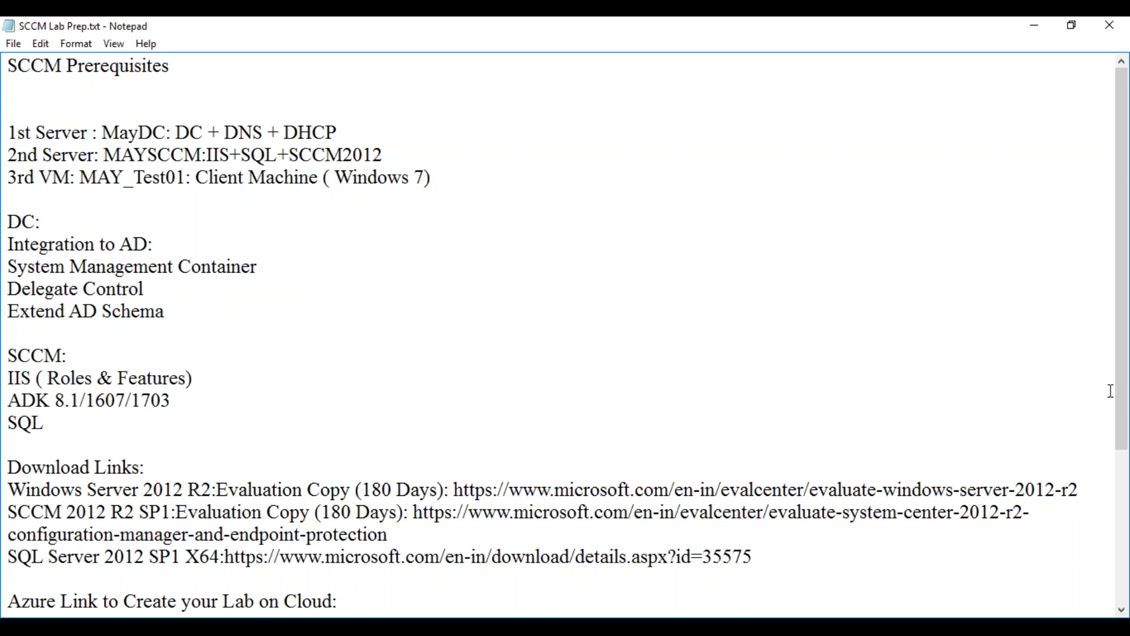
pyautogui.moveTo(1122, 395); pyautogui.dragTo(1122, 483)
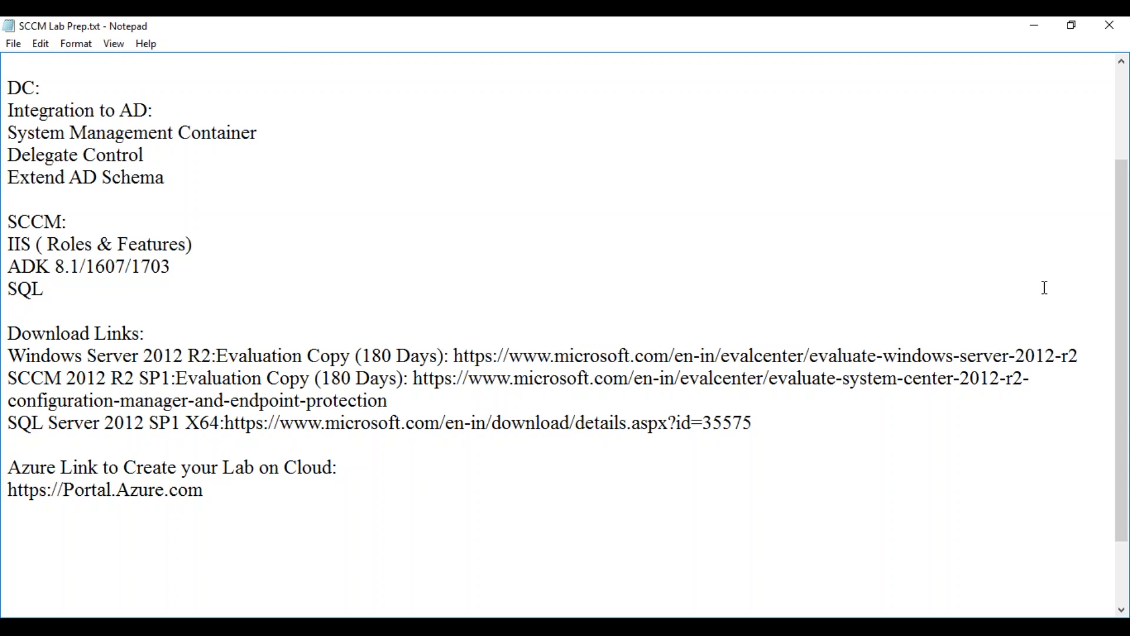
pyautogui.moveTo(1123, 276); pyautogui.dragTo(1123, 142)
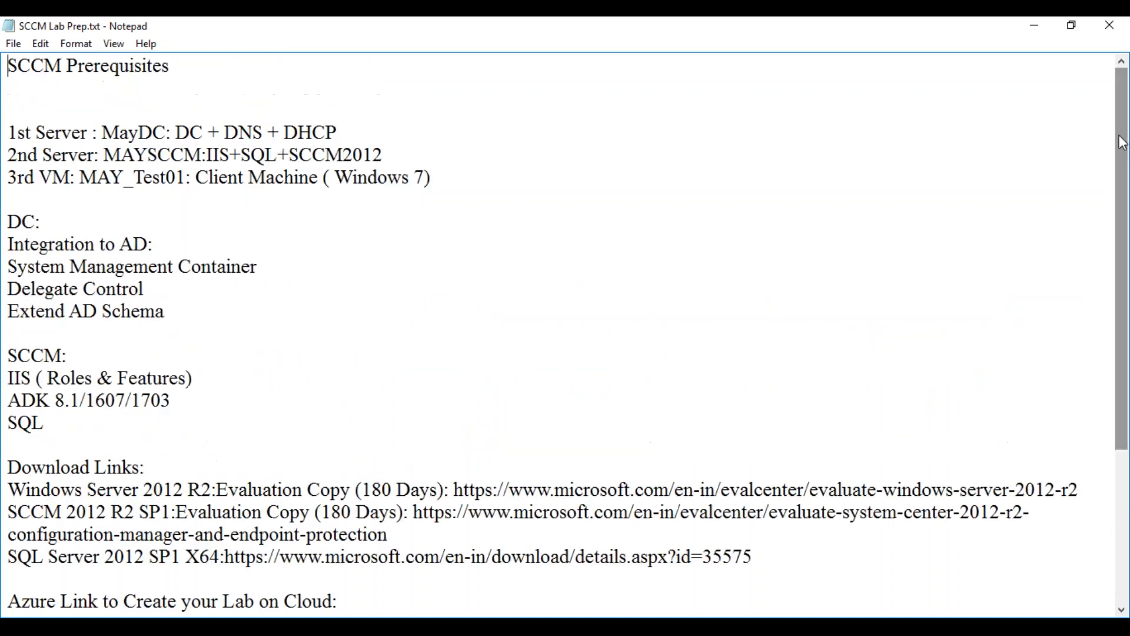
# Close the notes and verify MAYSCCM$ has Full control in the System Management container's security settings
pyautogui.click(1110, 27)
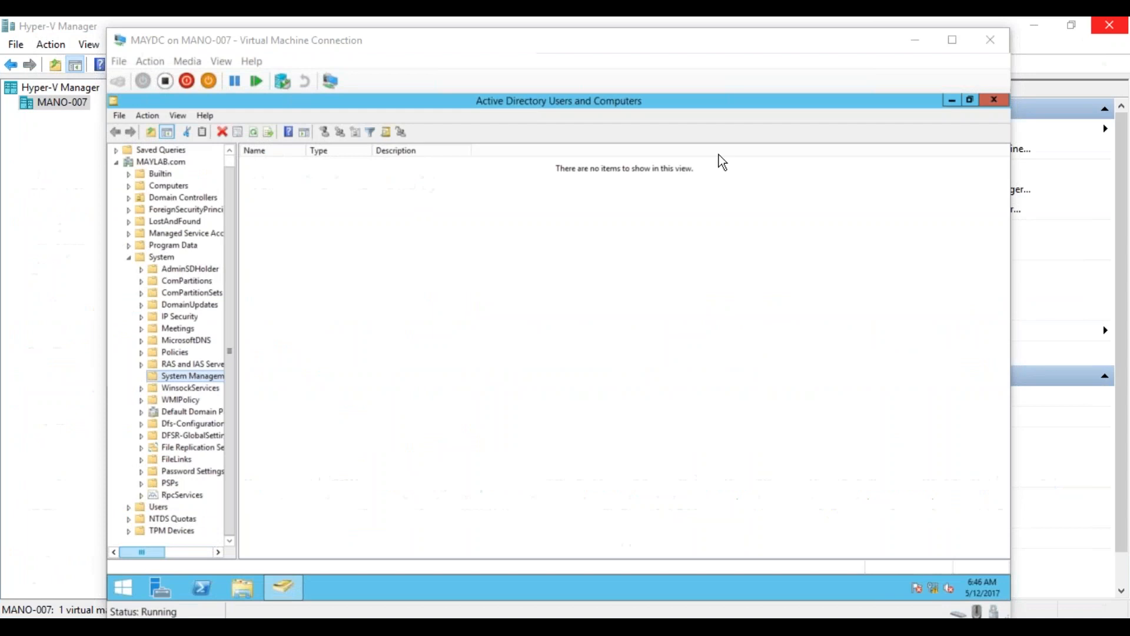
pyautogui.rightClick(193, 377)
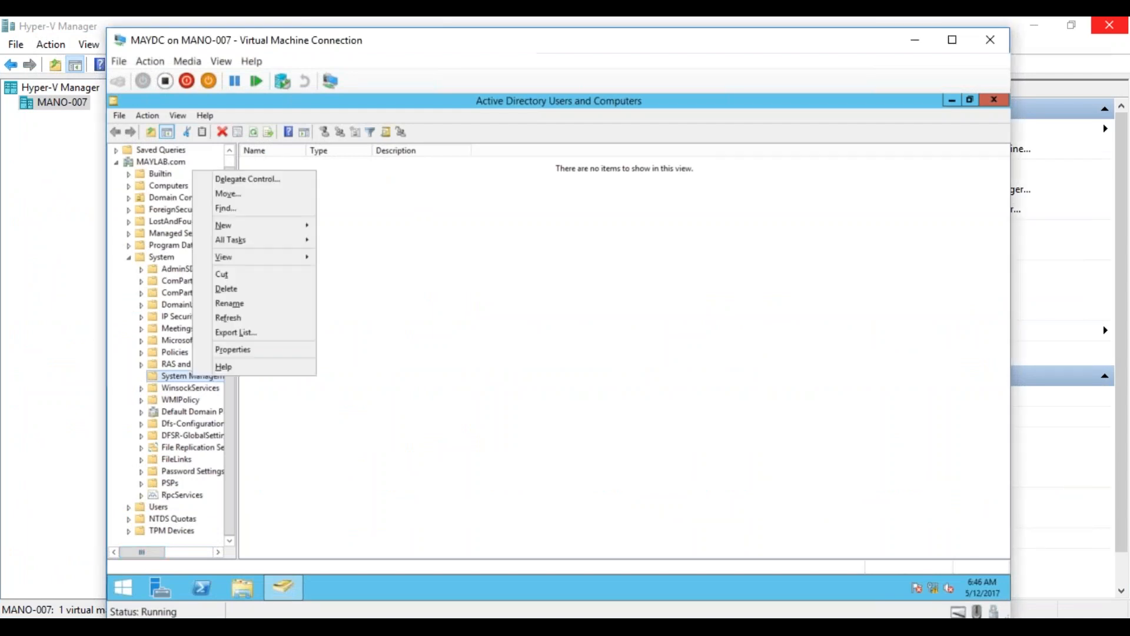
pyautogui.click(169, 379)
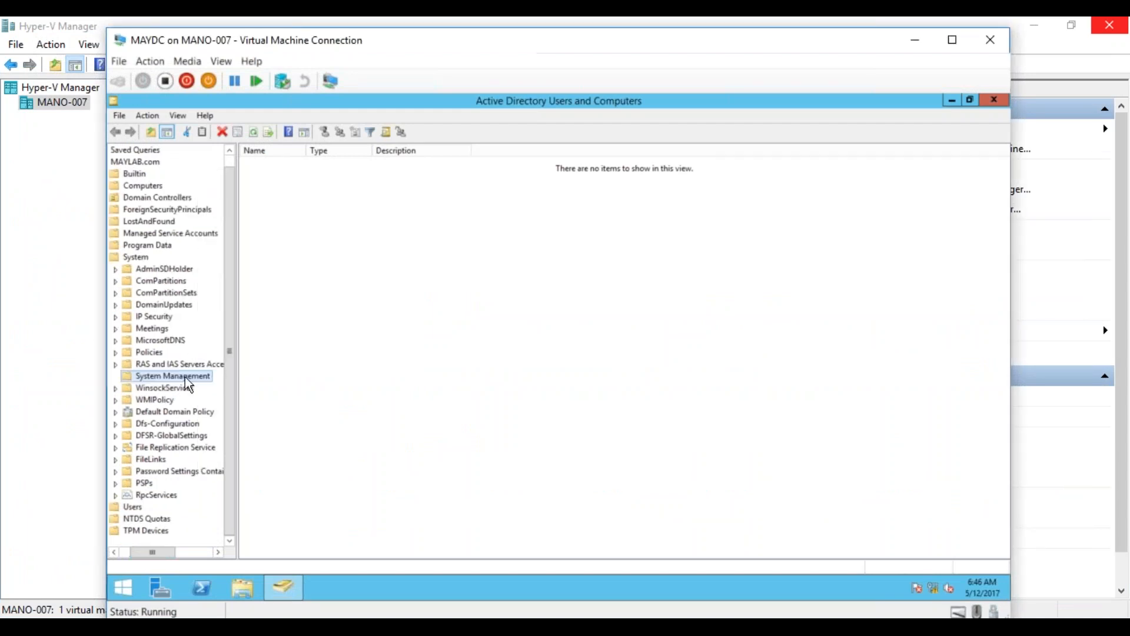
pyautogui.rightClick(189, 383)
pyautogui.click(235, 350)
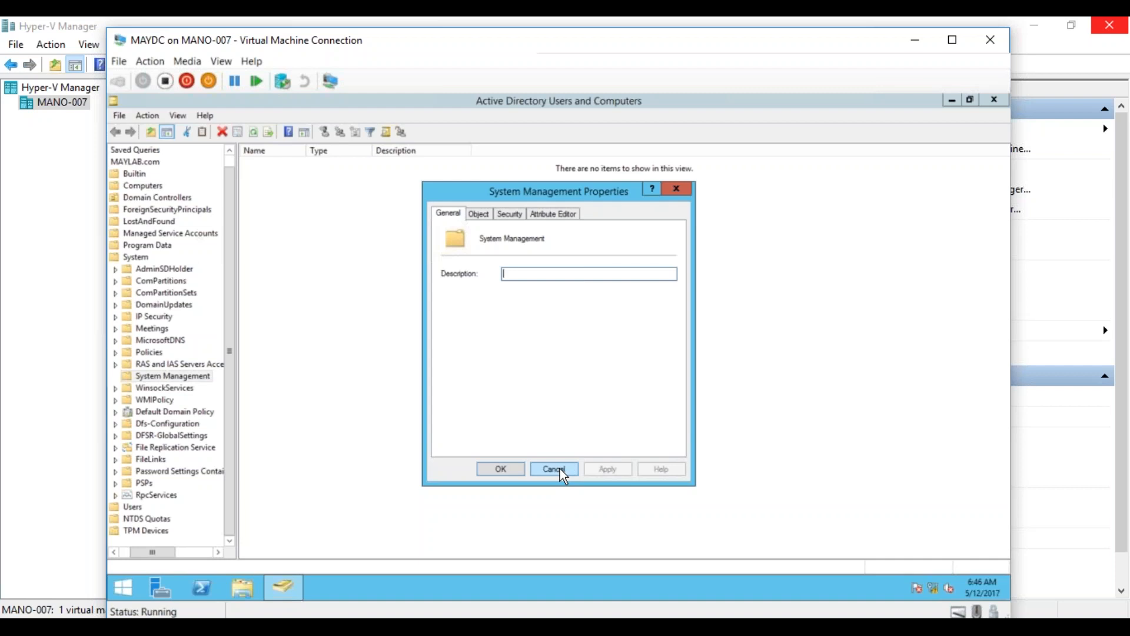
pyautogui.click(505, 214)
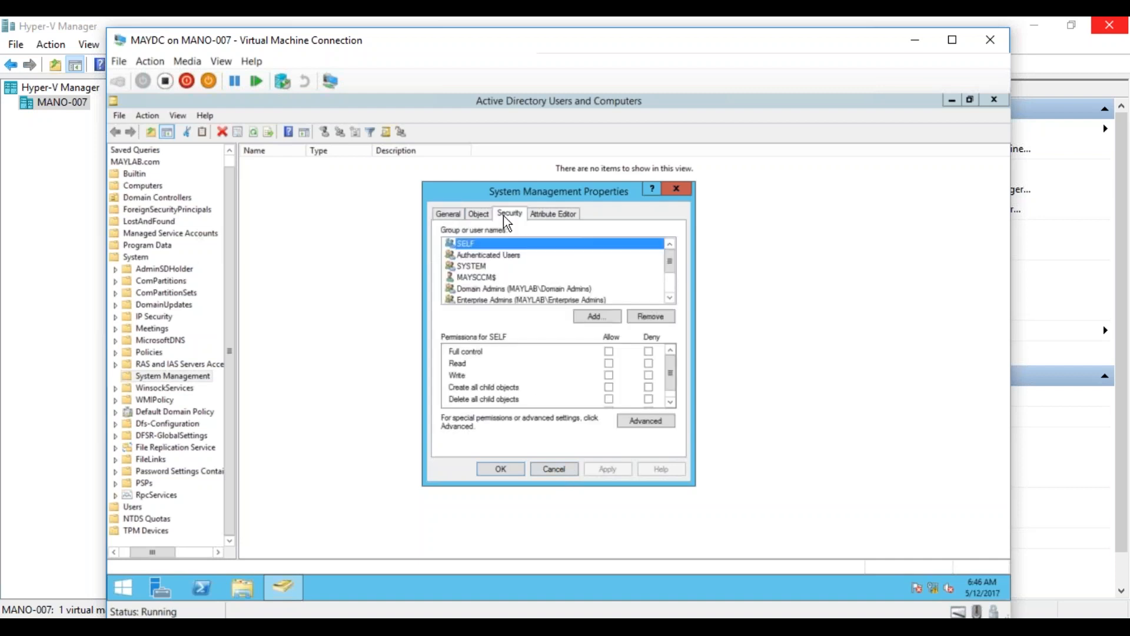
pyautogui.click(480, 278)
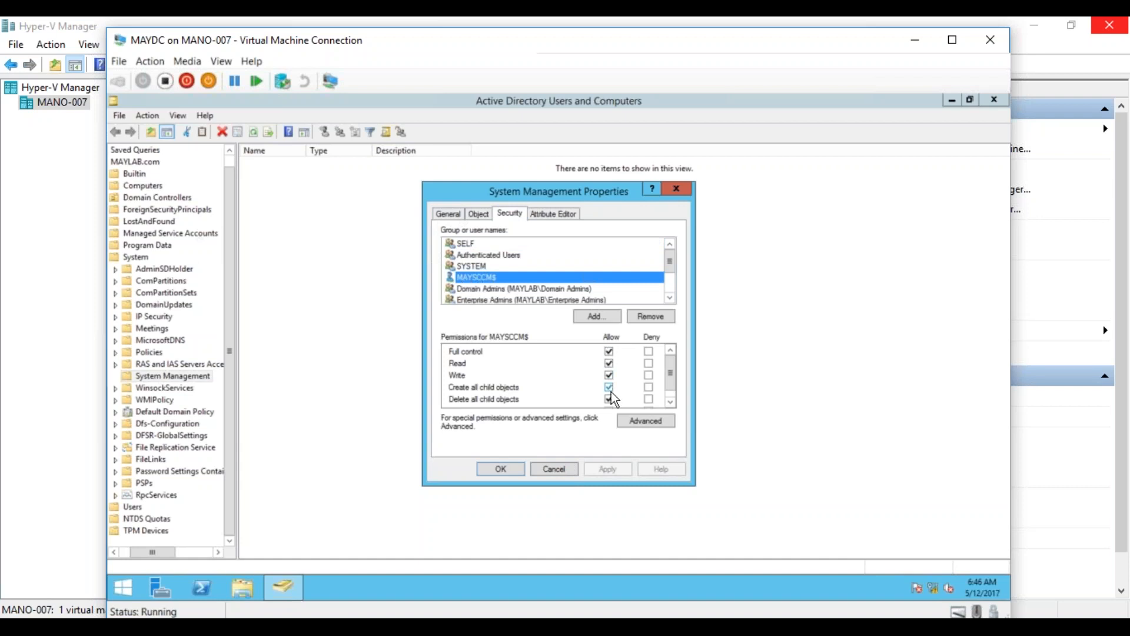
pyautogui.click(569, 471)
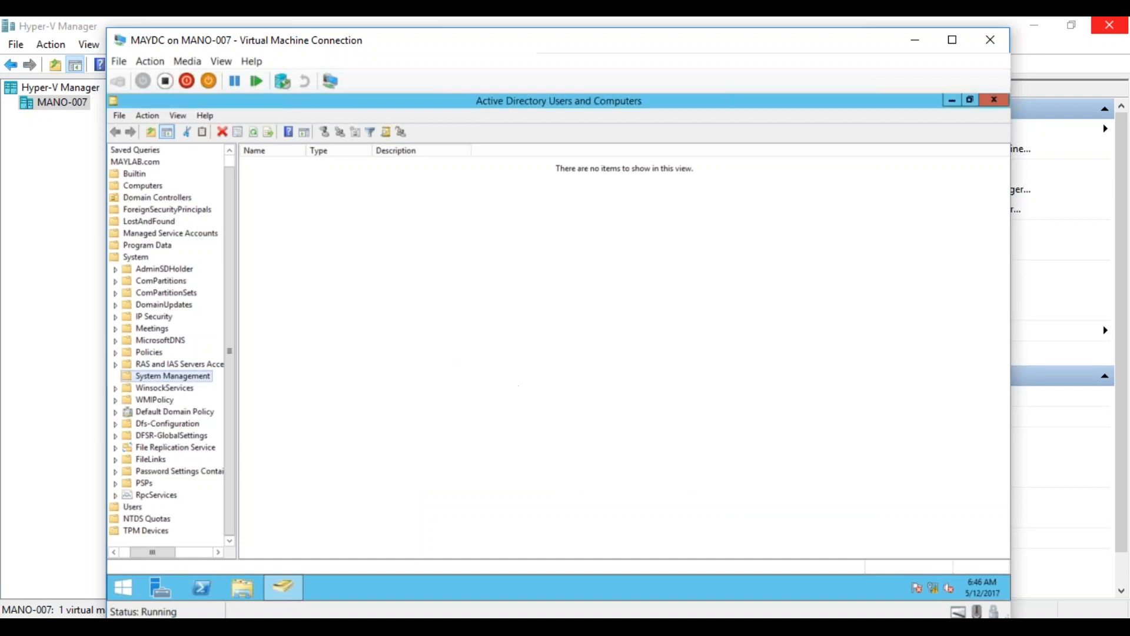
pyautogui.click(272, 626)
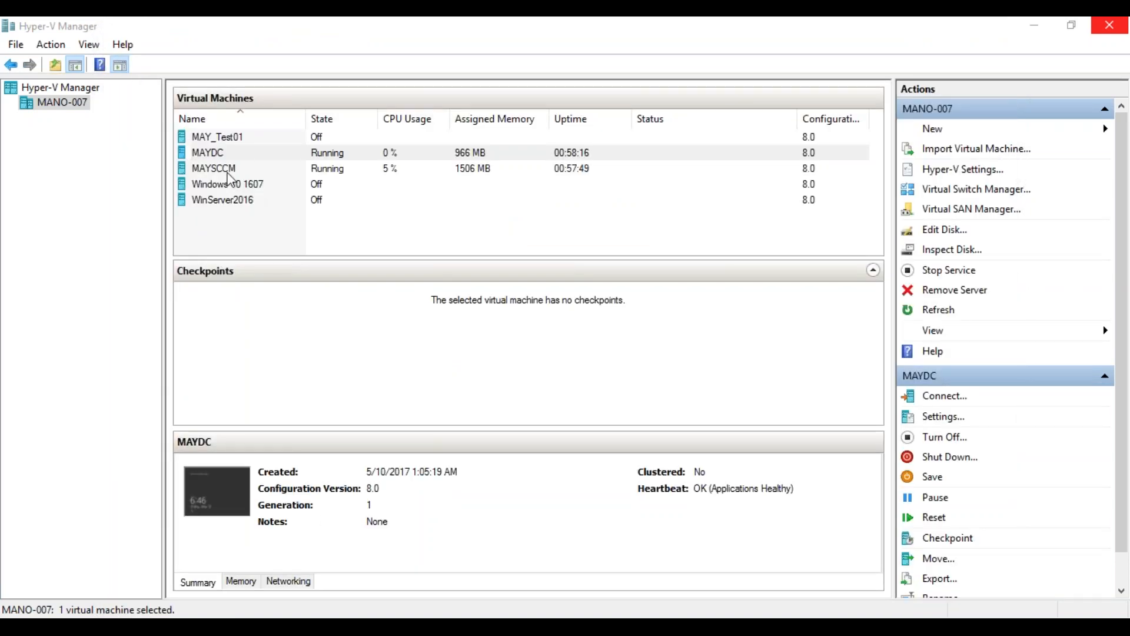
# Connect to the MAYSCCM virtual machine and bring up its Start screen
pyautogui.click(227, 170)
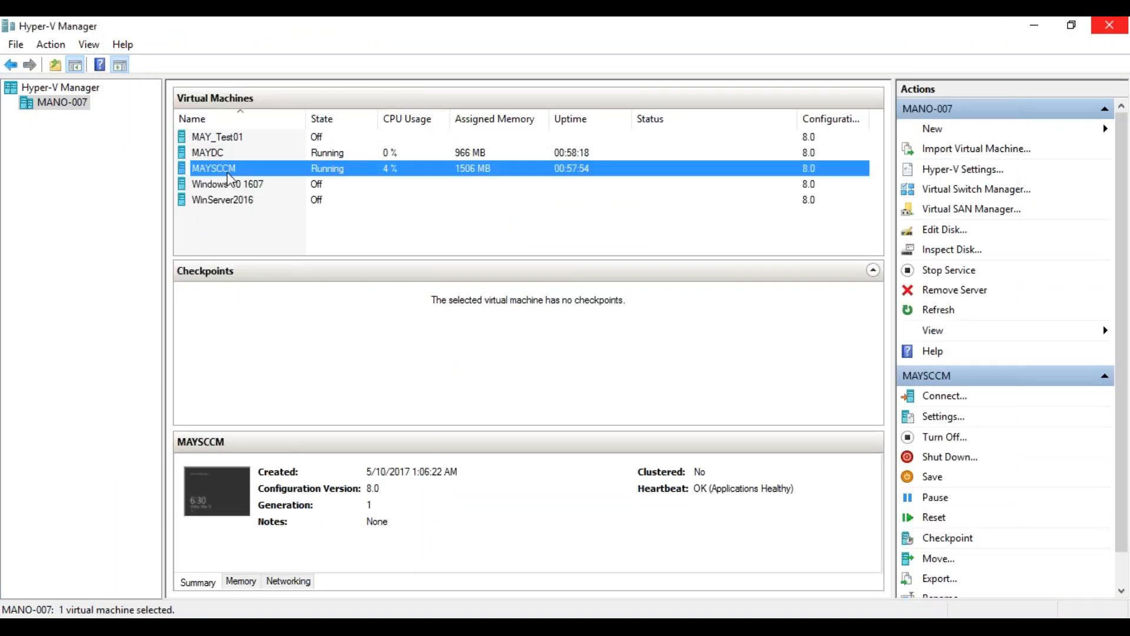
pyautogui.doubleClick(224, 172)
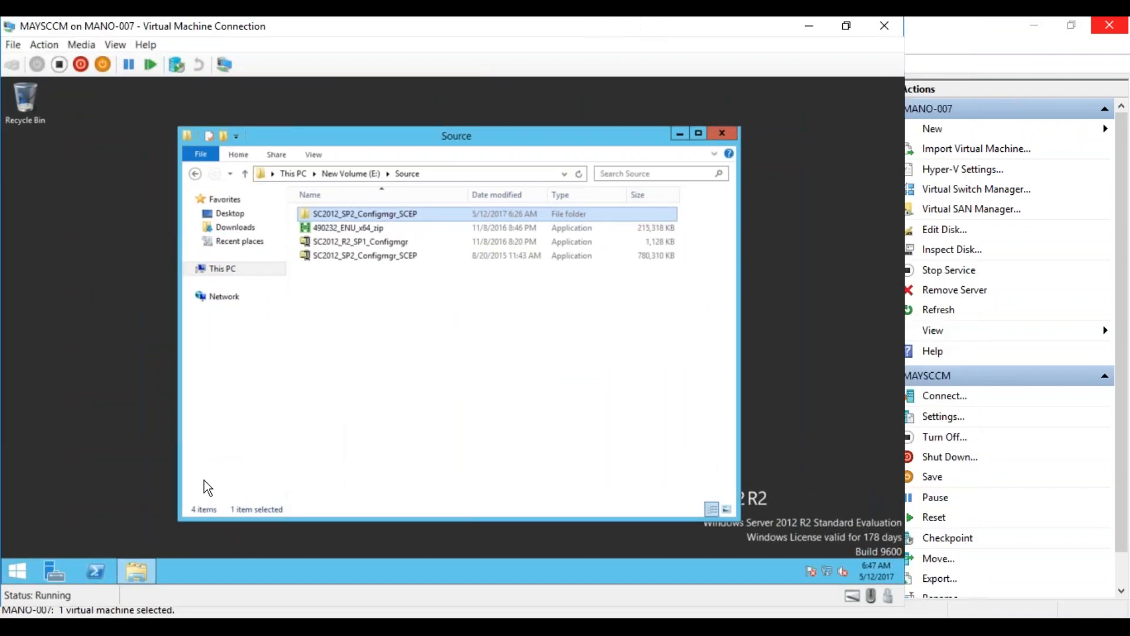
pyautogui.click(24, 572)
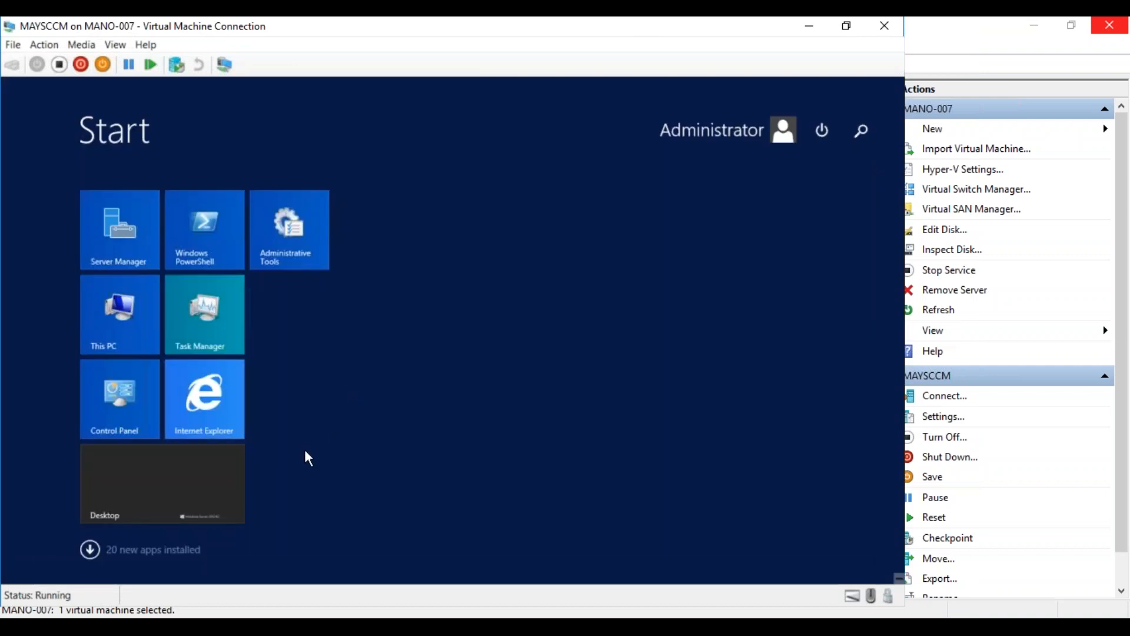
# Search the apps for 'sql', select the first result, then clear the search box
pyautogui.write('sql')
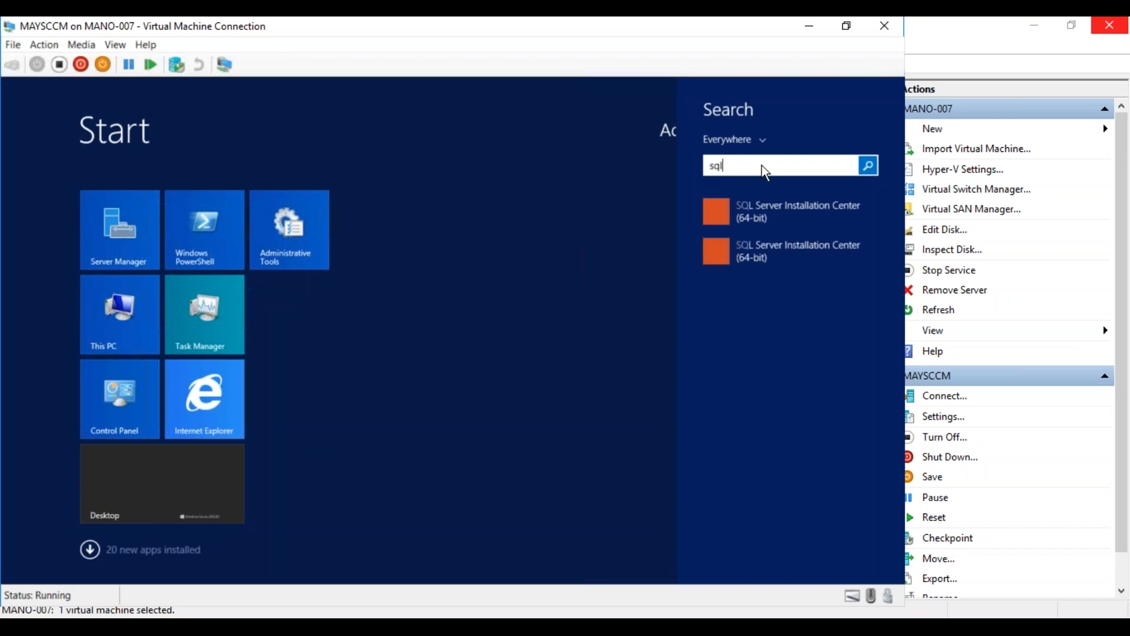
pyautogui.press('Down')
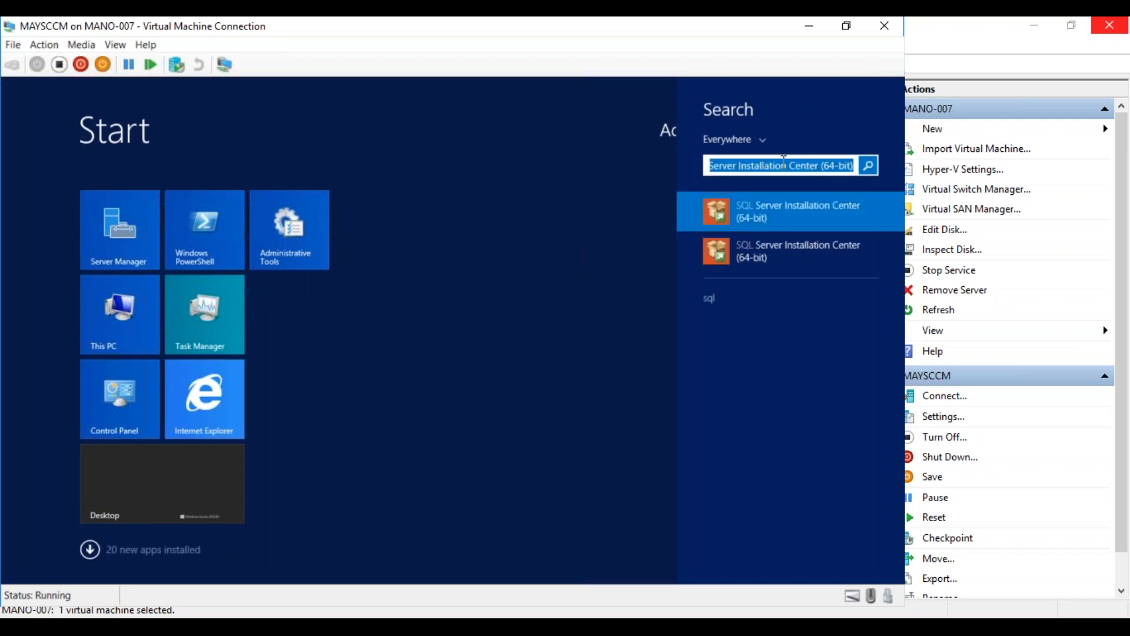
pyautogui.click(803, 161)
pyautogui.hotkey('ctrl', 'a')
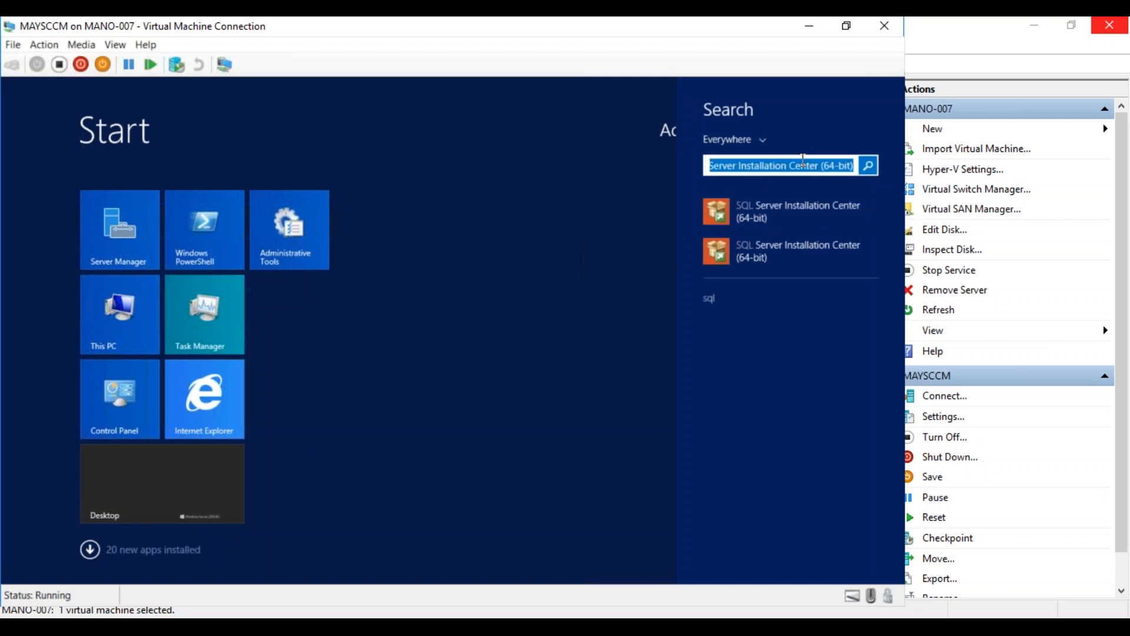
pyautogui.press('BackSpace')
# Enter 'manage' in the Start search, correcting the mistyped letter
pyautogui.write('mana')
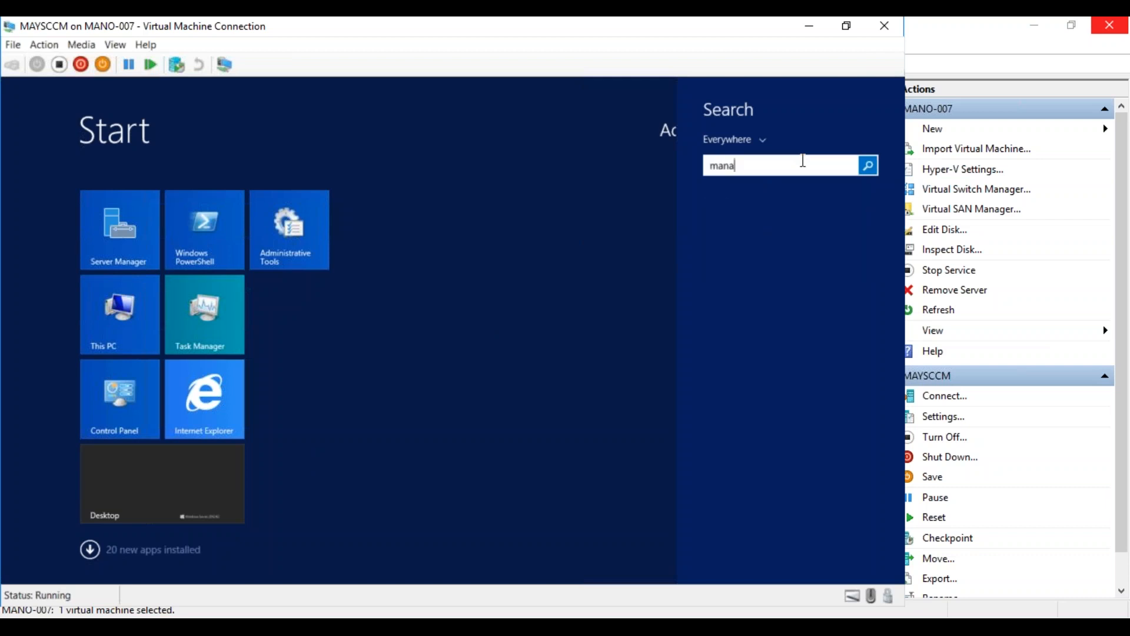
pyautogui.write('gemn')
pyautogui.press('BackSpace')
pyautogui.write('e')
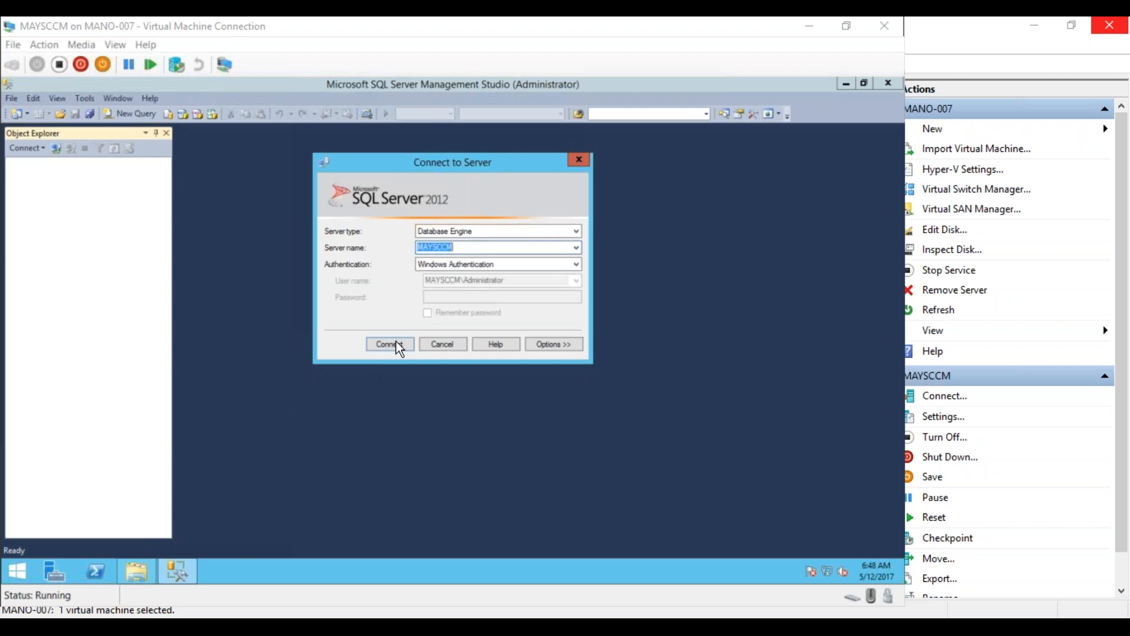
# Try connecting to MAYSCCM, dismiss the error 18456 login failure, and close Management Studio
pyautogui.click(396, 344)
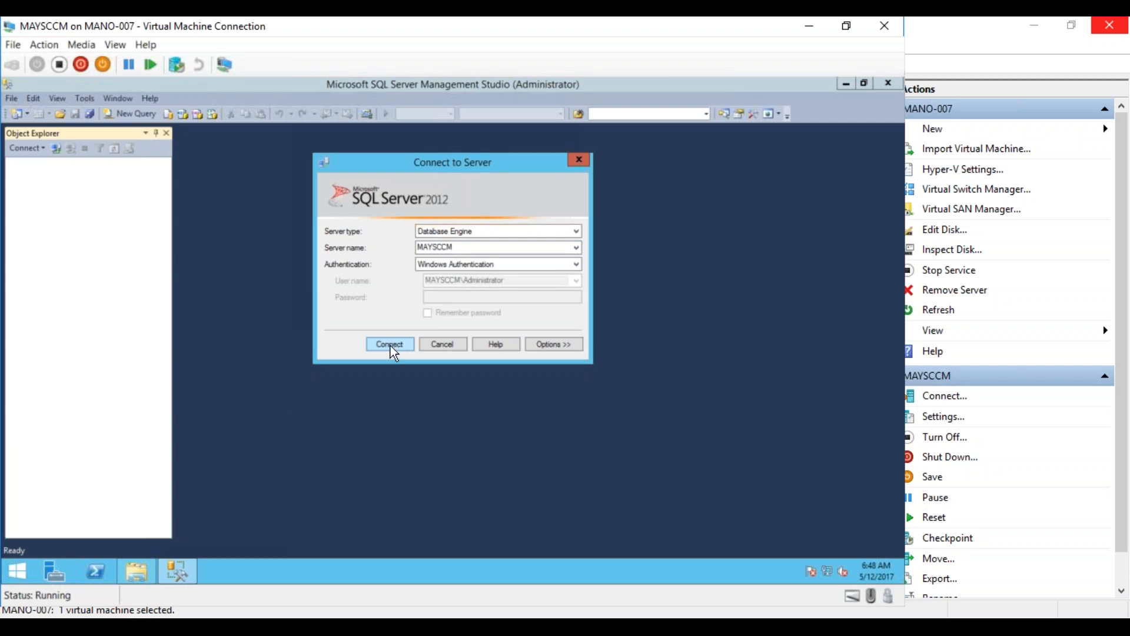
pyautogui.click(390, 344)
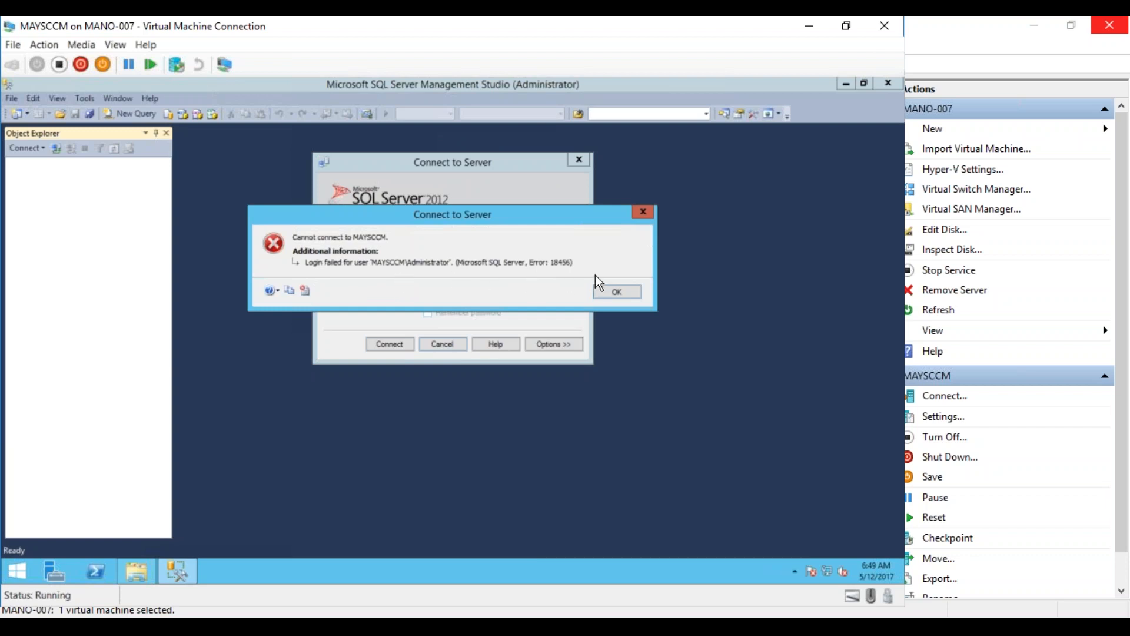
pyautogui.click(612, 291)
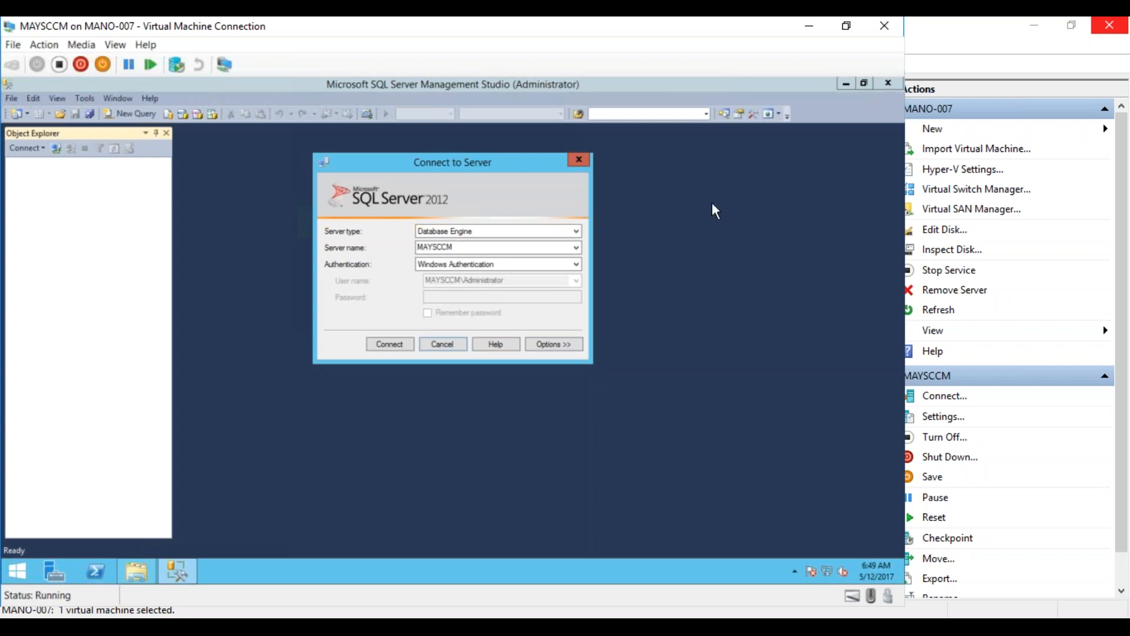
pyautogui.click(445, 346)
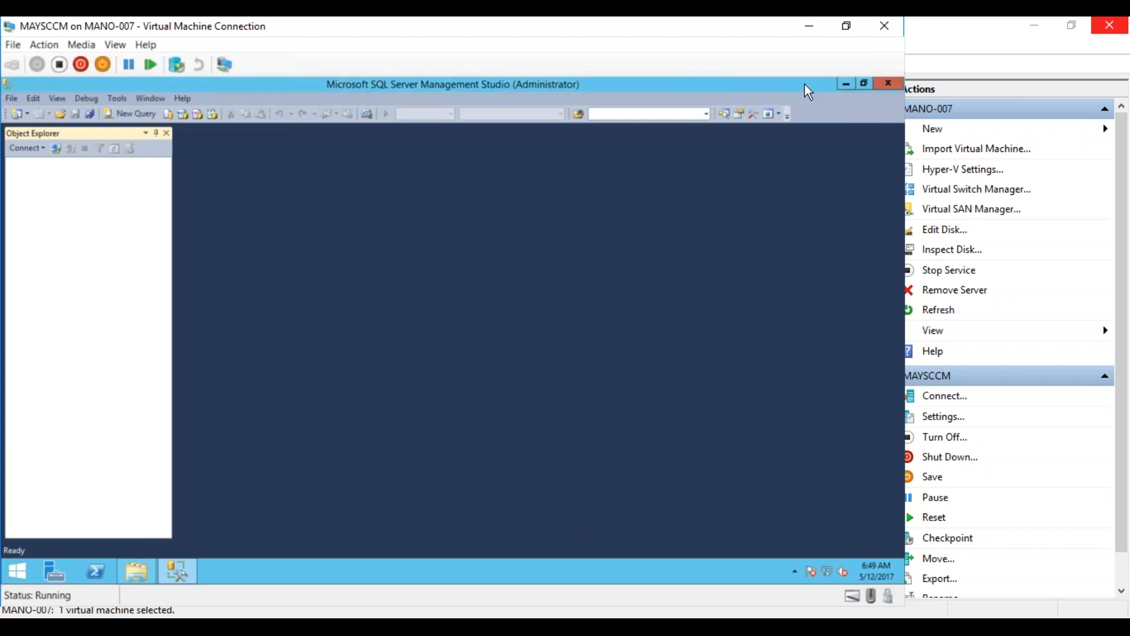
pyautogui.click(888, 83)
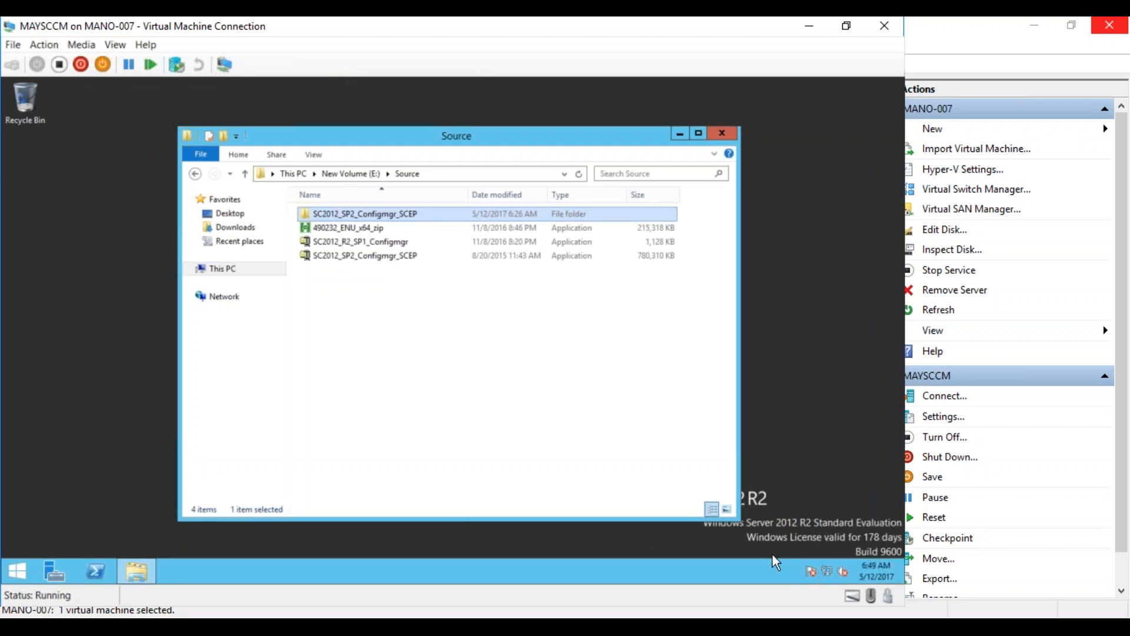
# Open Network and Sharing Center from the network tray icon on MAYSCCM
pyautogui.rightClick(827, 569)
pyautogui.click(820, 558)
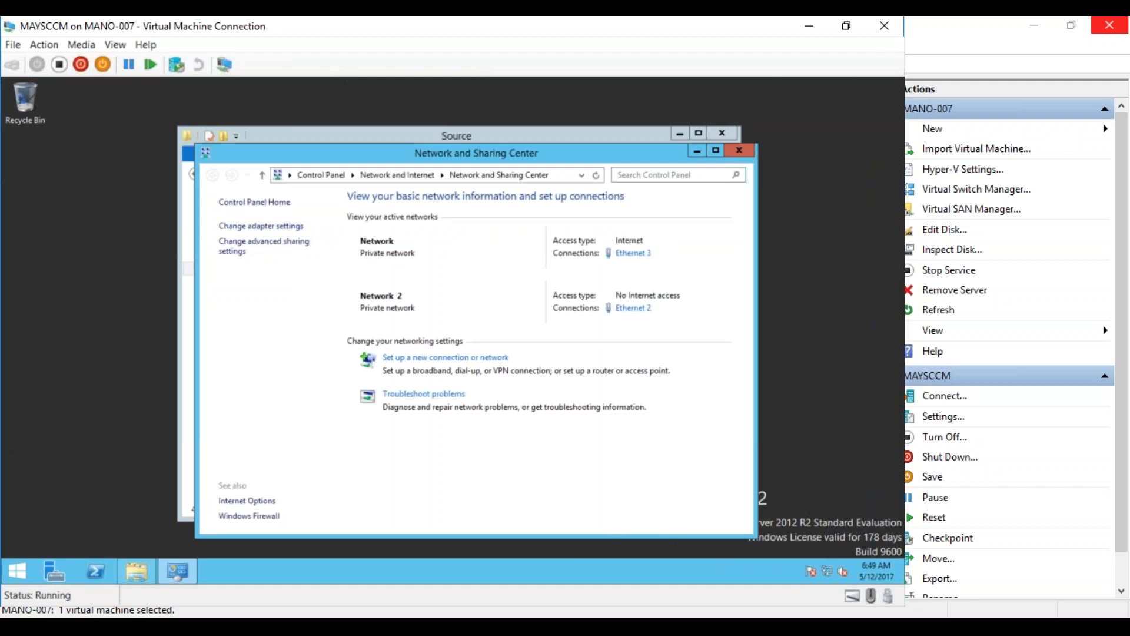
pyautogui.click(121, 455)
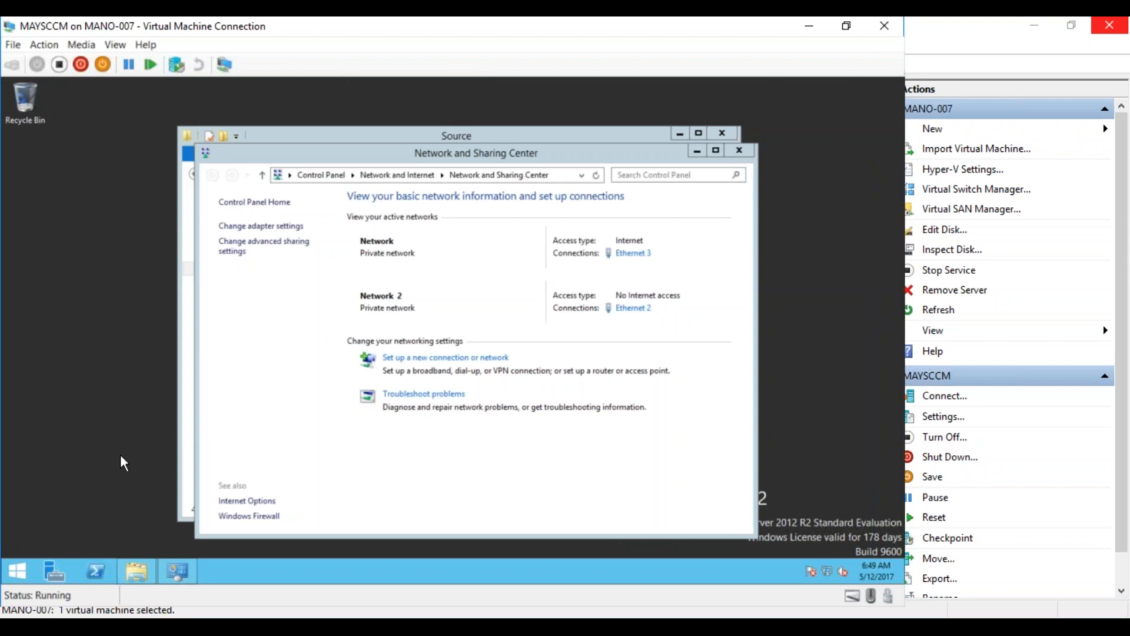
# Open a command prompt and ping maylab.com, getting 4 replies from 72.52.4.122
pyautogui.press('super+r')
pyautogui.write('cmd')
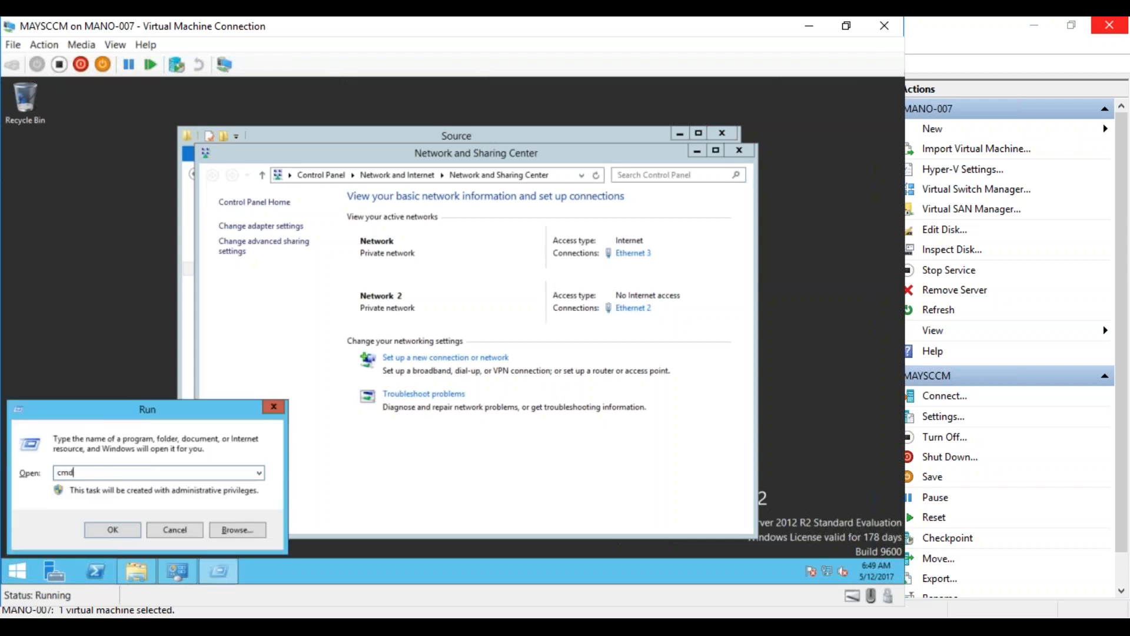
pyautogui.press('Return')
pyautogui.write('p')
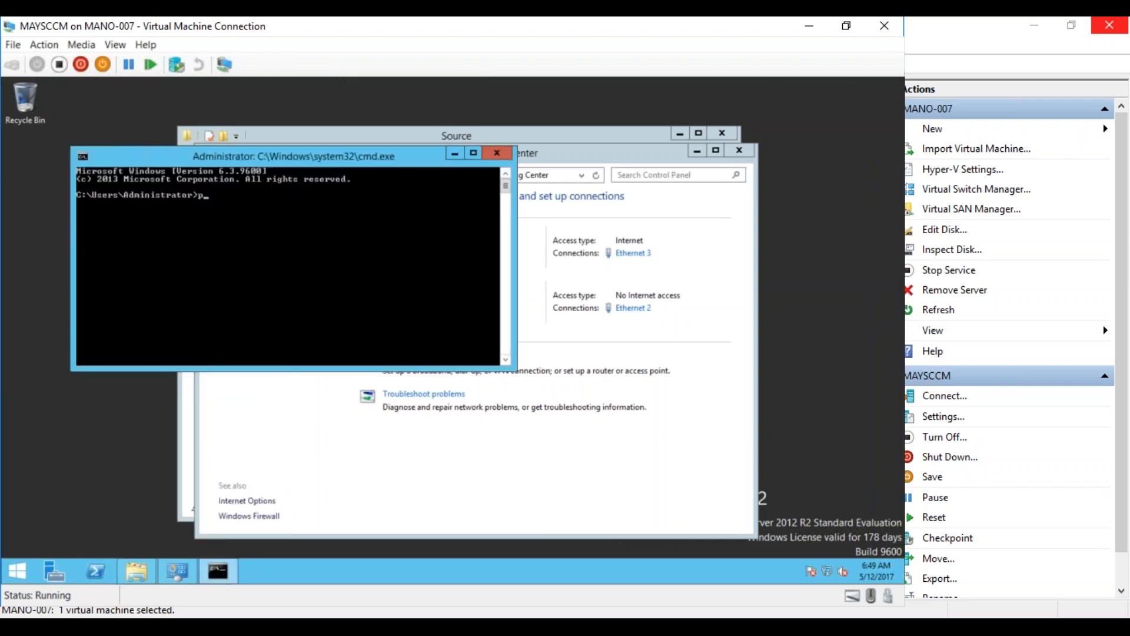
pyautogui.write('ing maylab.com')
pyautogui.press('Return')
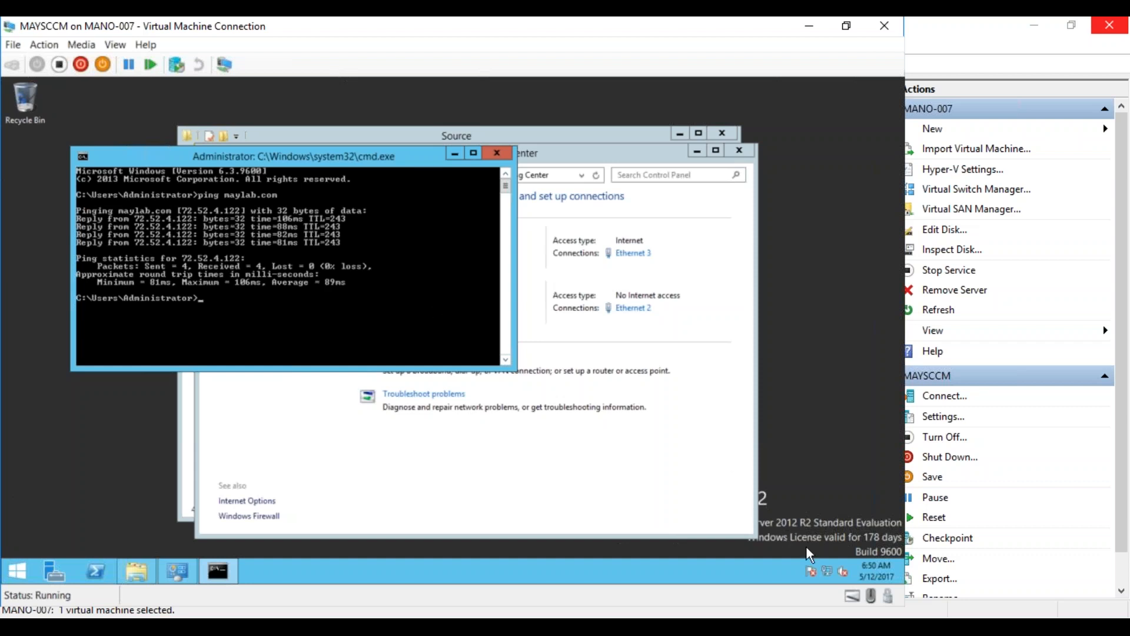
pyautogui.click(630, 466)
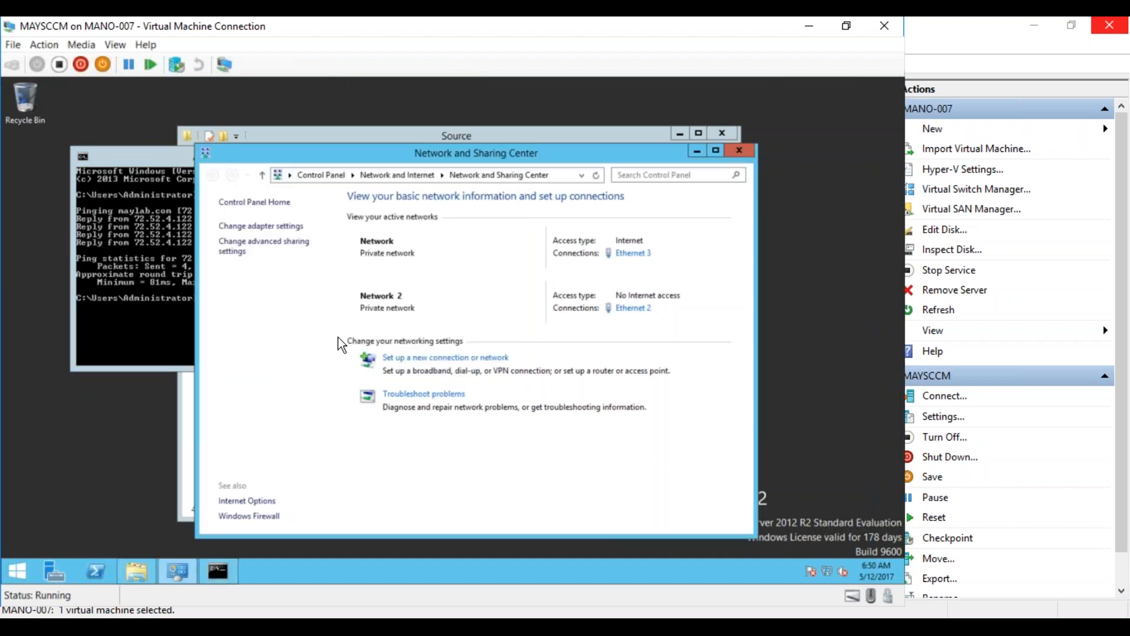
# Disable the Ethernet 3 network adapter in the adapter settings
pyautogui.click(262, 228)
pyautogui.click(430, 238)
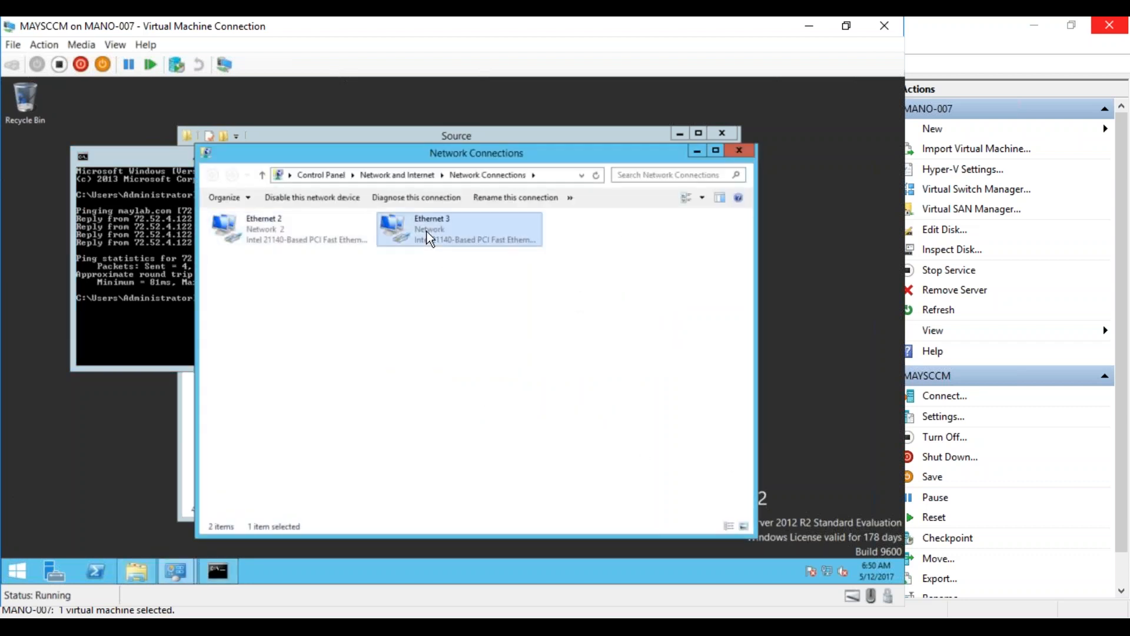
pyautogui.rightClick(426, 232)
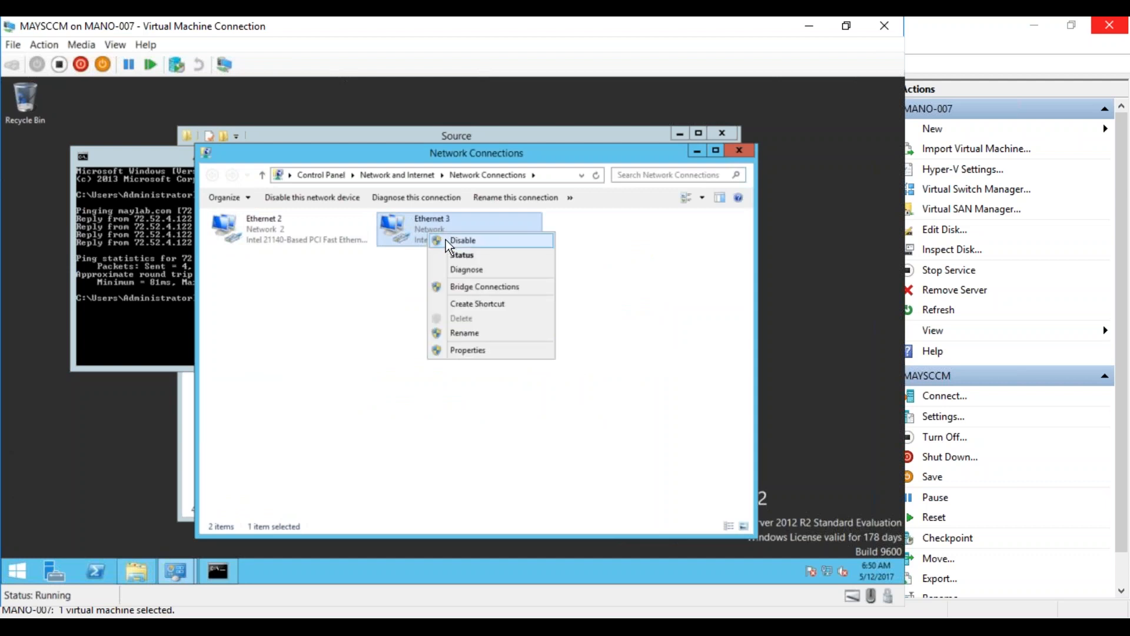
pyautogui.click(446, 239)
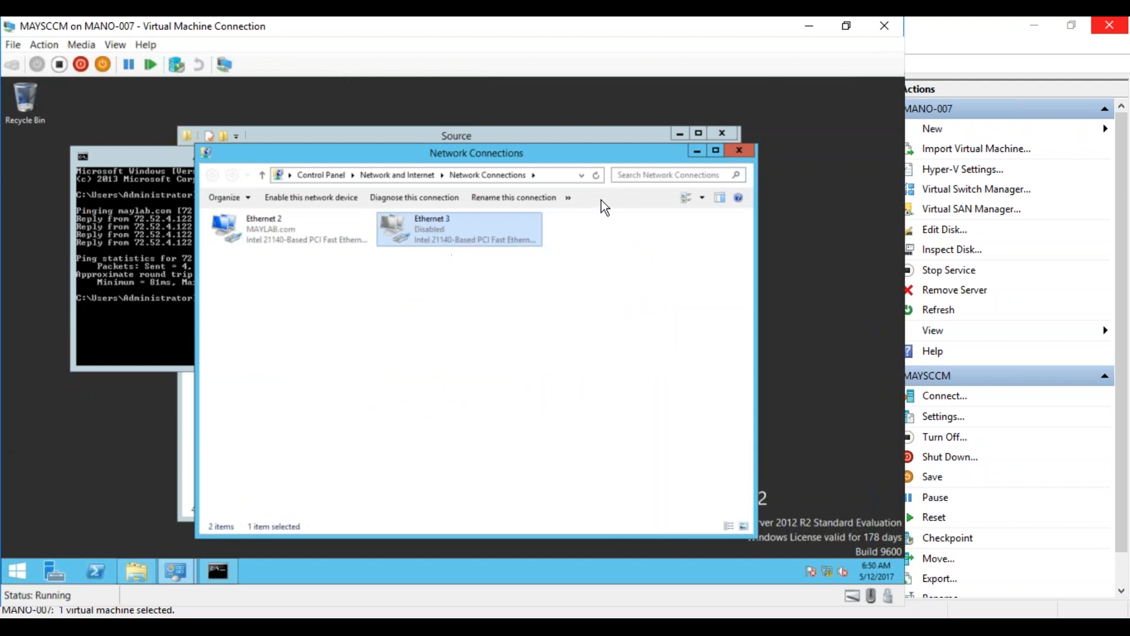
# Rerun the maylab.com ping, now answered from 192.168.12.1, and bring up the Start screen
pyautogui.click(175, 334)
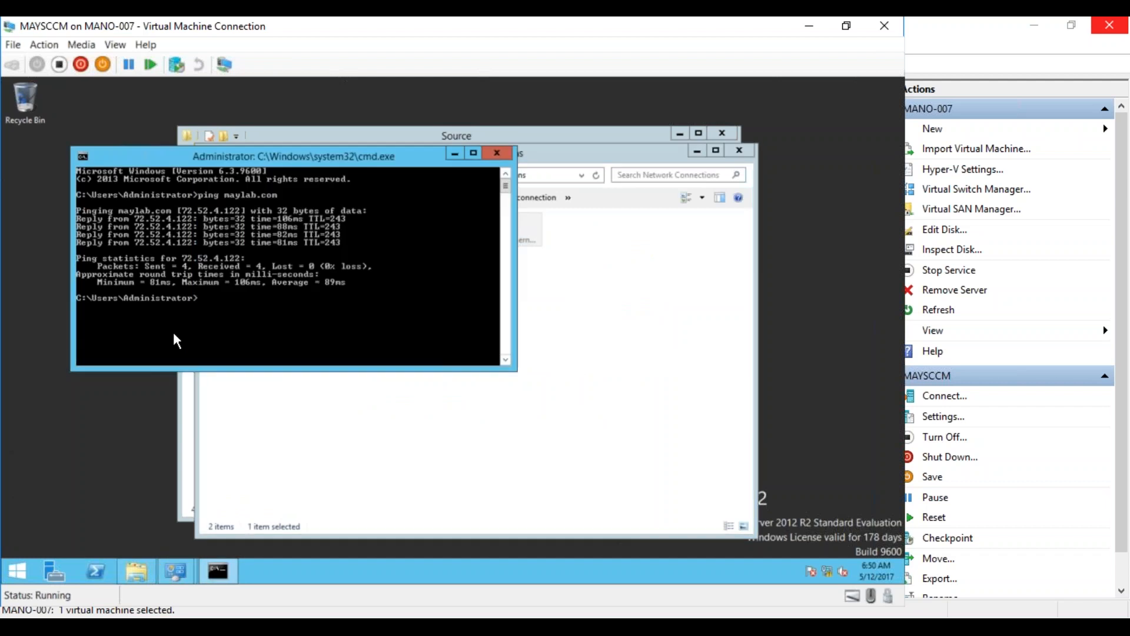
pyautogui.press('Up')
pyautogui.press('Return')
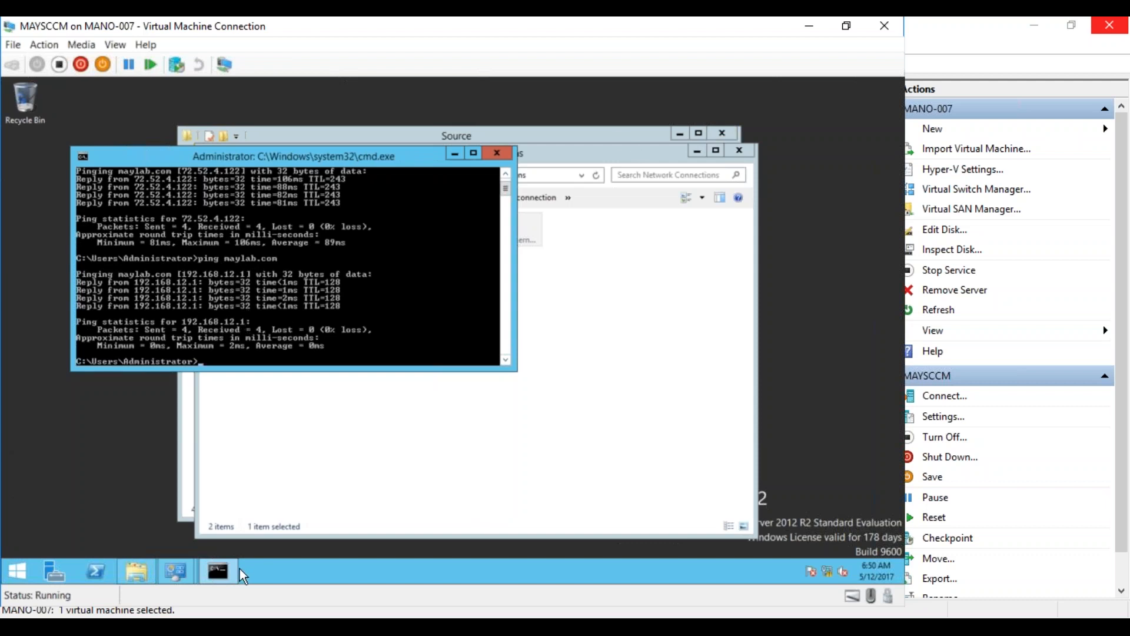
pyautogui.click(15, 570)
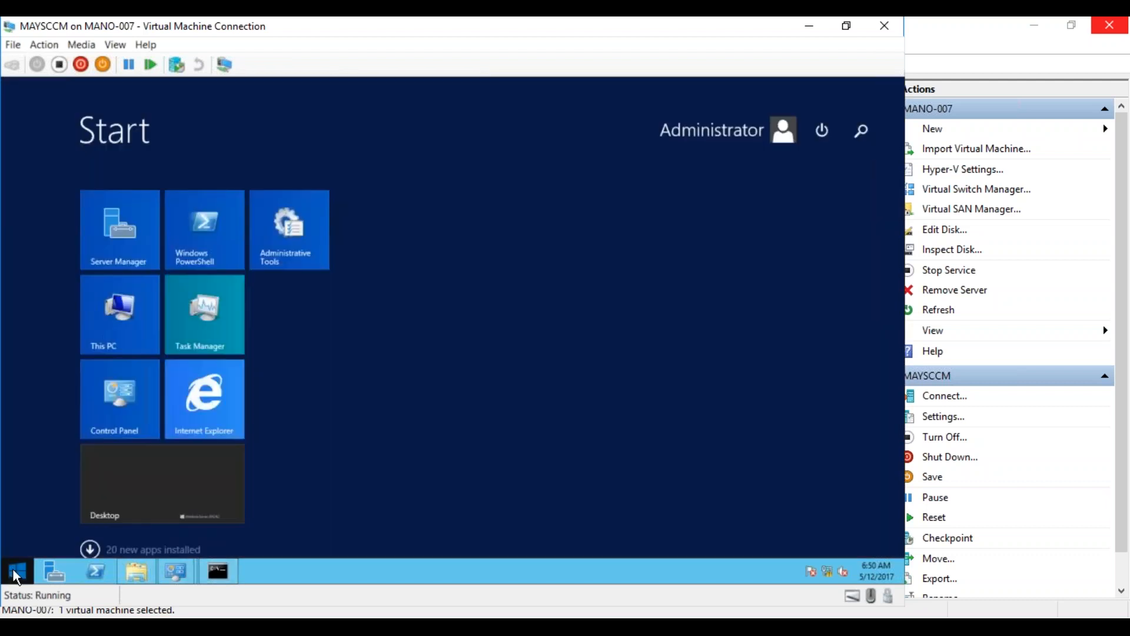
# Launch SQL Server Management Studio from a Start search for 'manag'
pyautogui.write('mana')
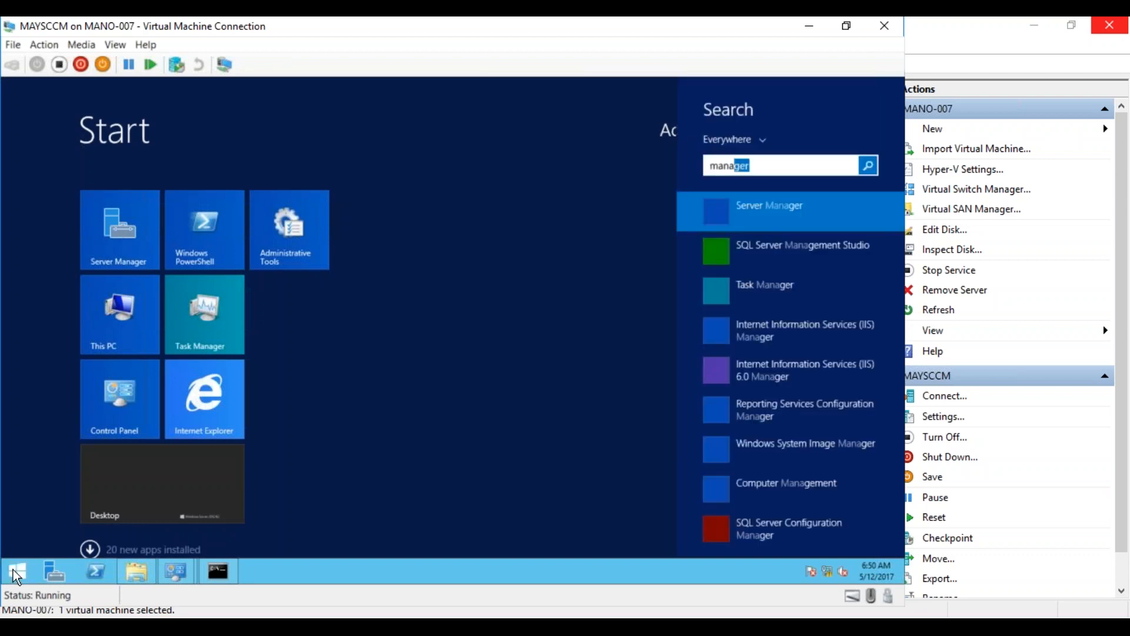
pyautogui.write('gemen')
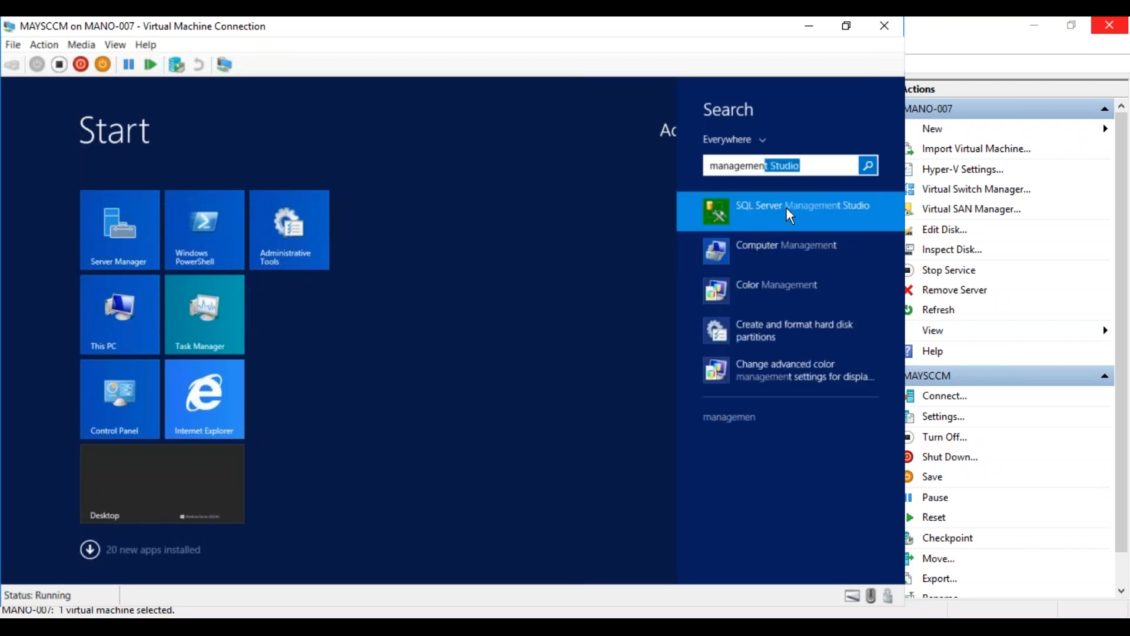
pyautogui.click(786, 209)
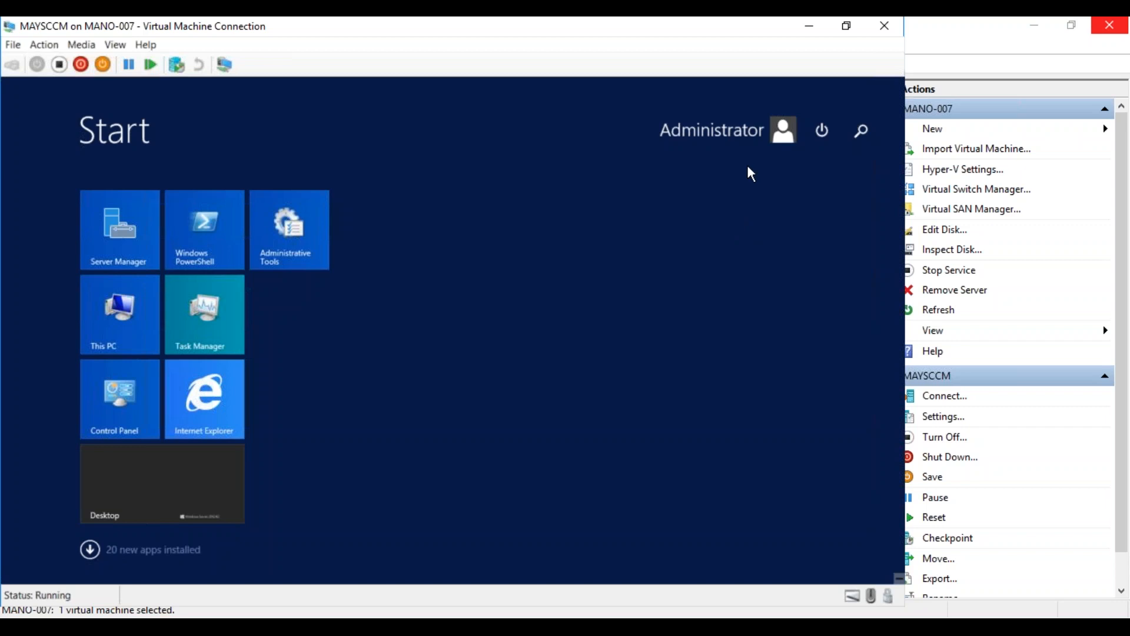
pyautogui.click(860, 134)
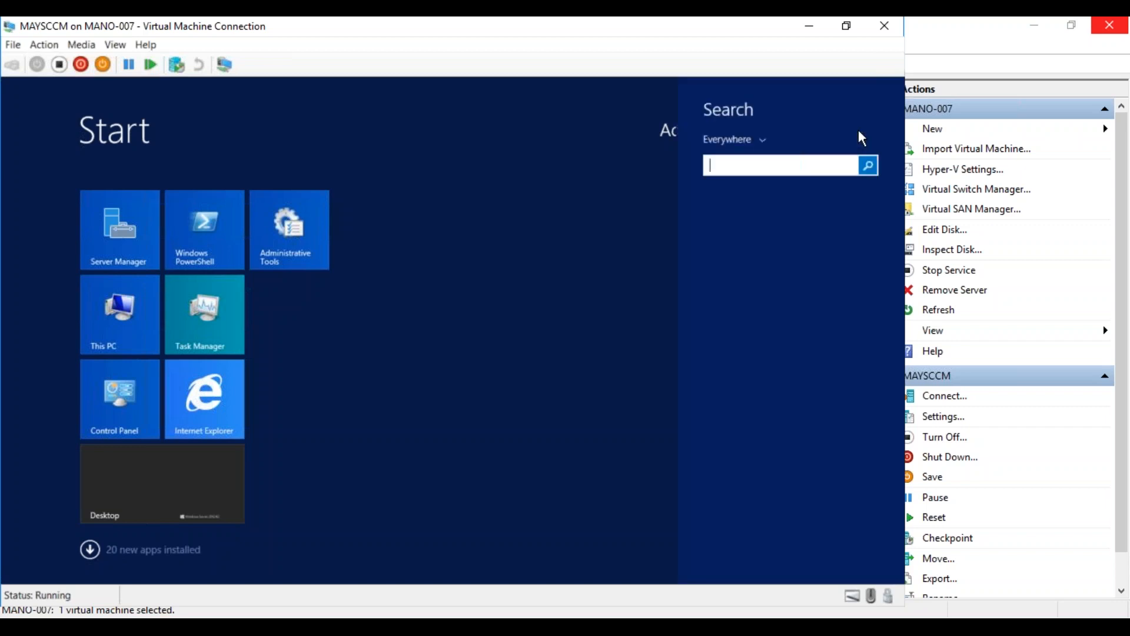
pyautogui.write('manag')
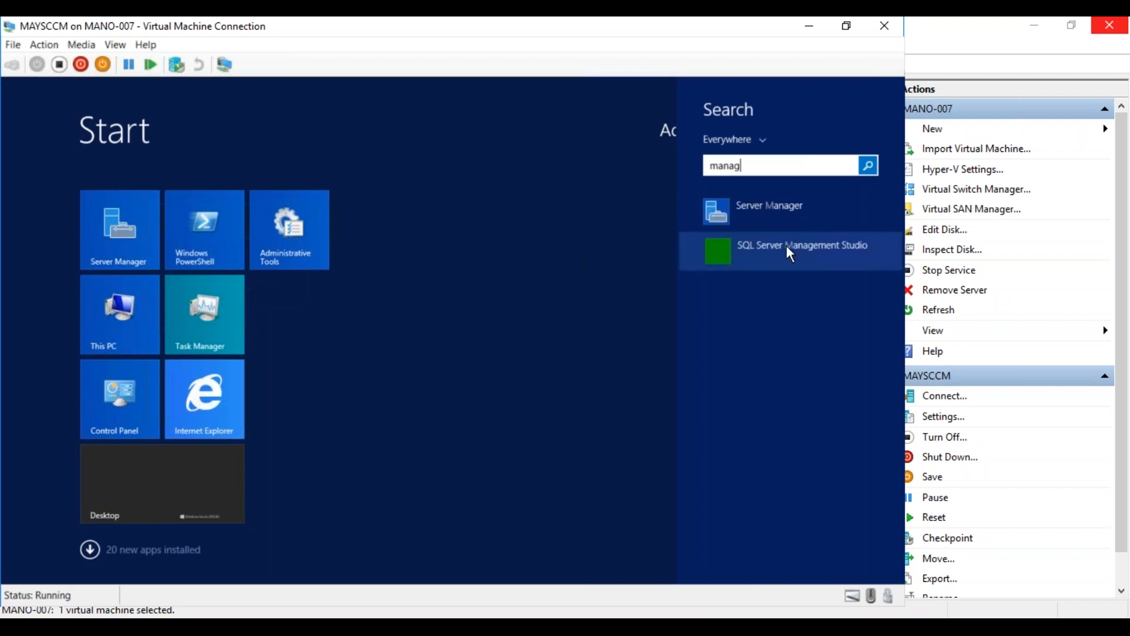
pyautogui.click(786, 246)
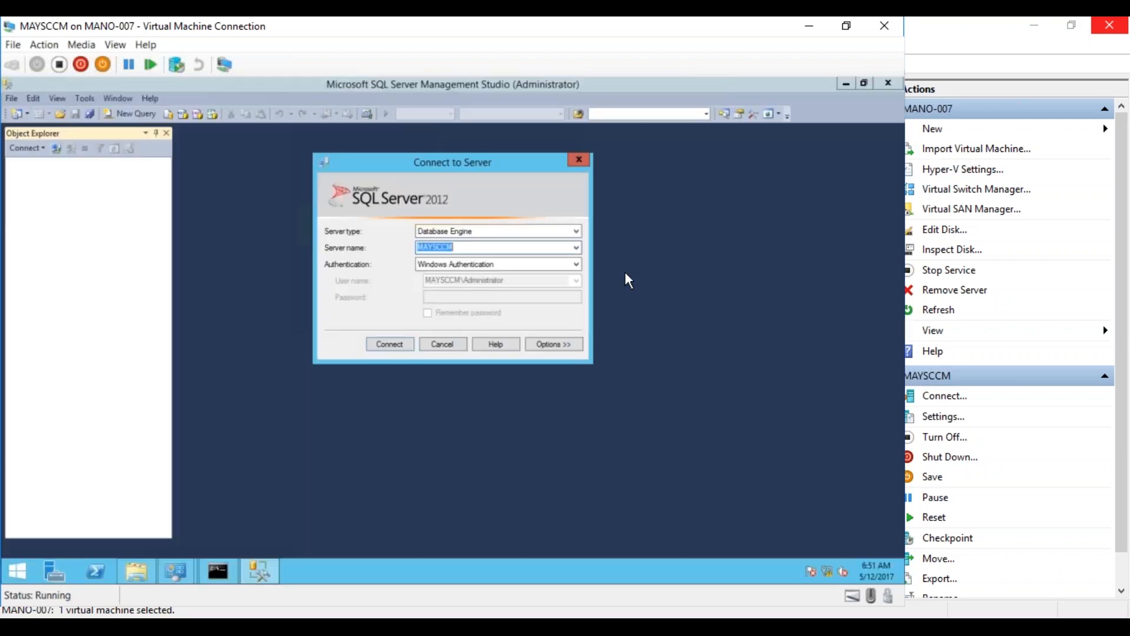
# Try connecting to MAYSCCM, dismiss the 18456 login-failed error and cancel the connection dialog
pyautogui.click(389, 344)
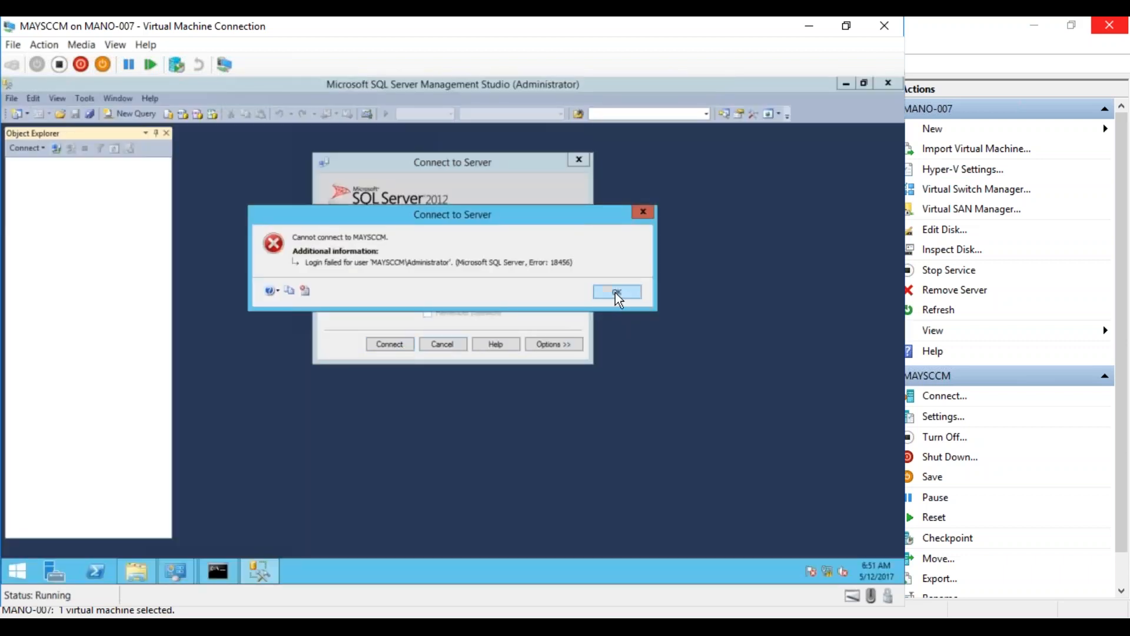
pyautogui.click(617, 292)
pyautogui.click(449, 343)
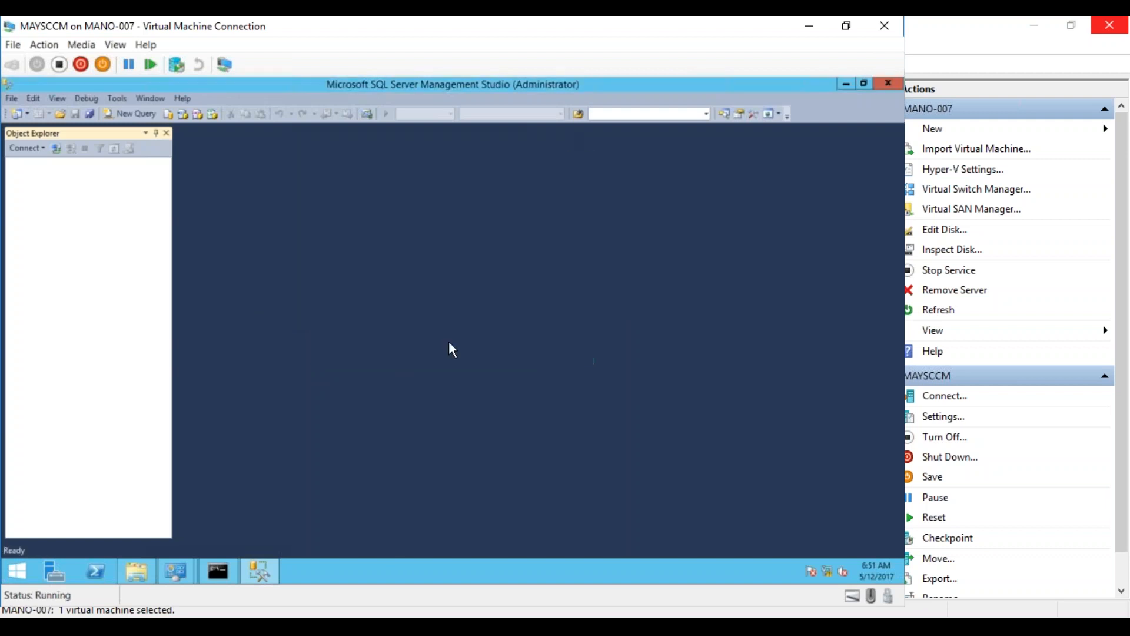
# Close SQL Server Management Studio and sign the local Administrator out from the Start screen account tile
pyautogui.click(891, 82)
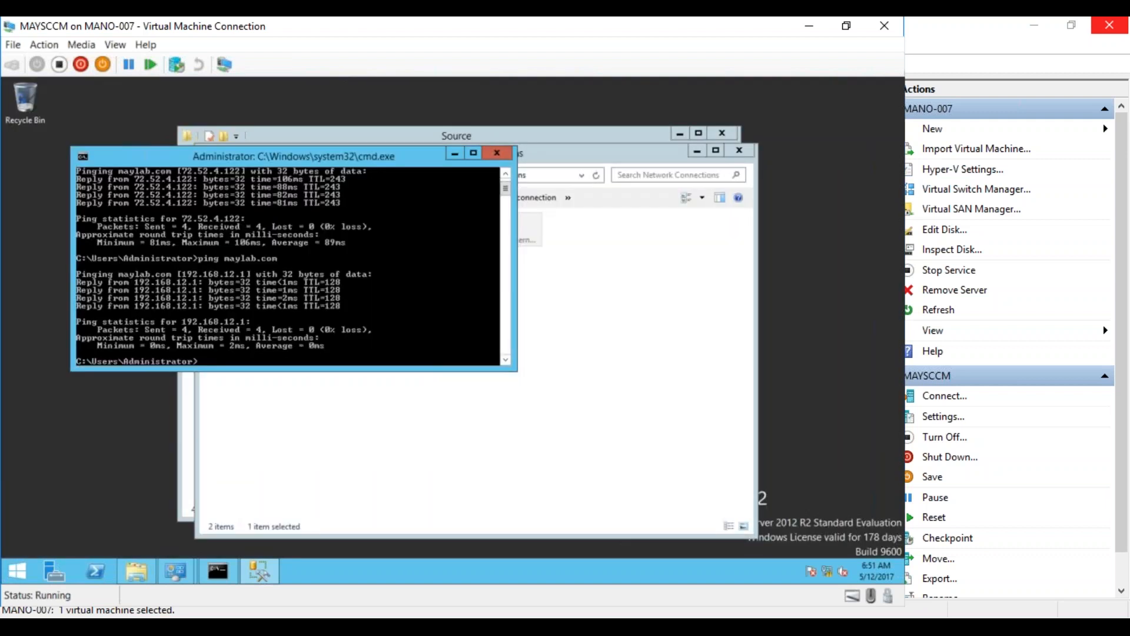
pyautogui.click(16, 570)
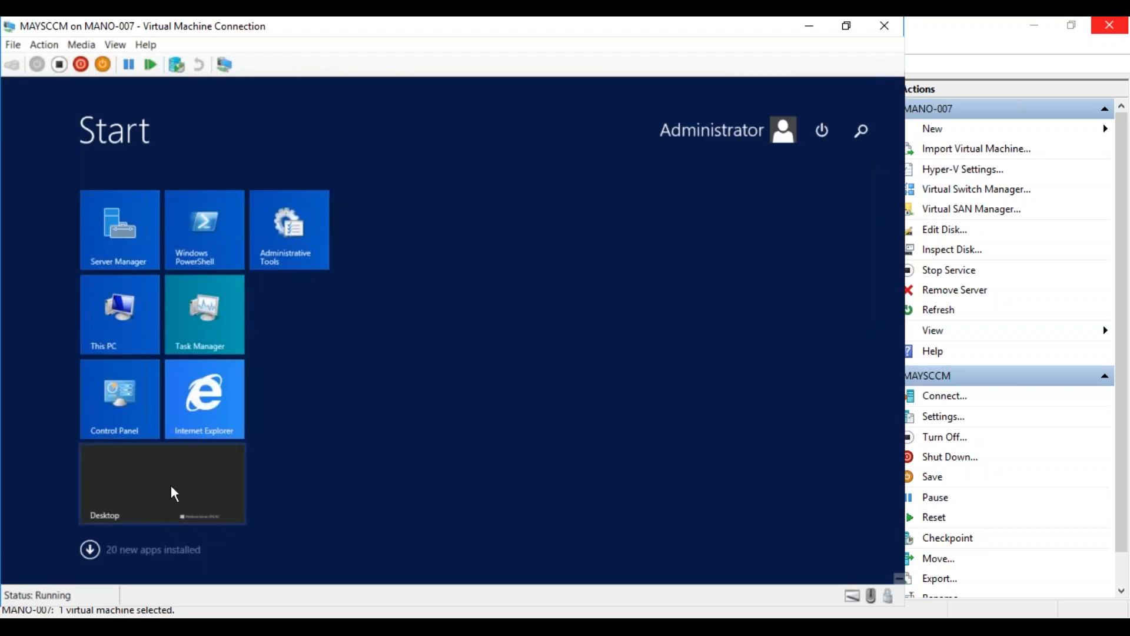
pyautogui.click(783, 131)
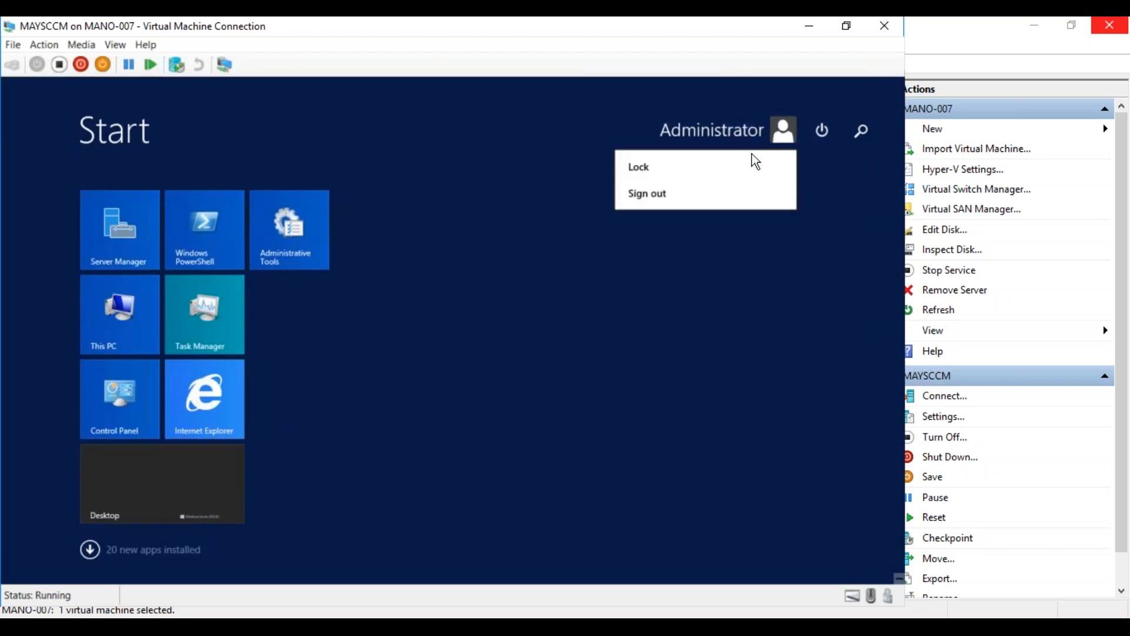
pyautogui.click(674, 198)
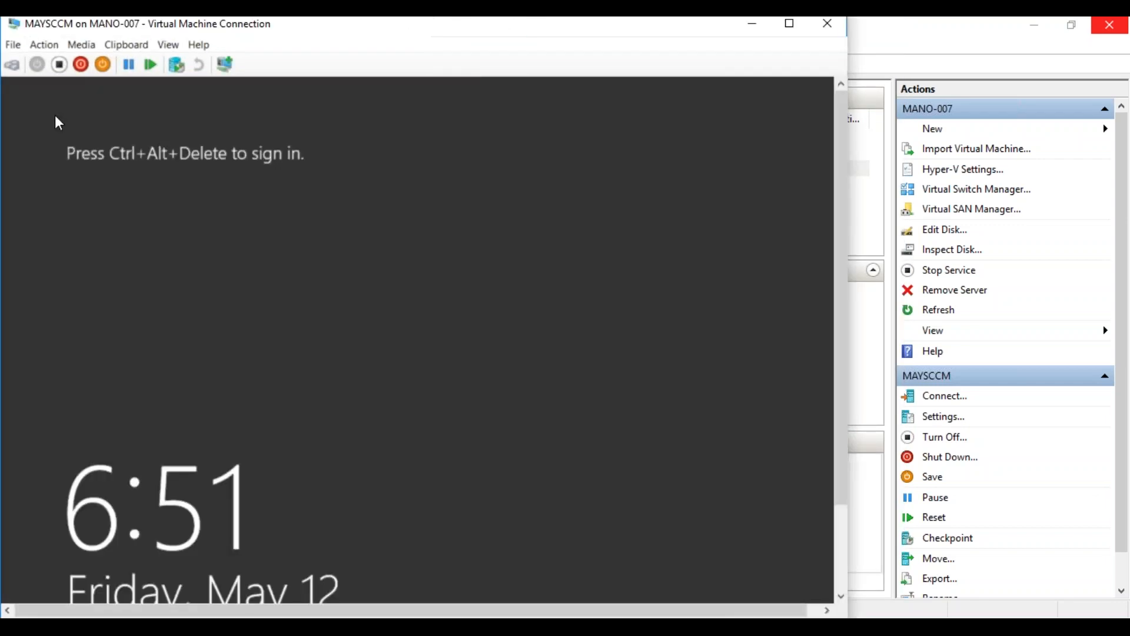
# Sign in to MAYSCCM as Other user with the MAYLAB domain Administrator account and its password
pyautogui.click(11, 65)
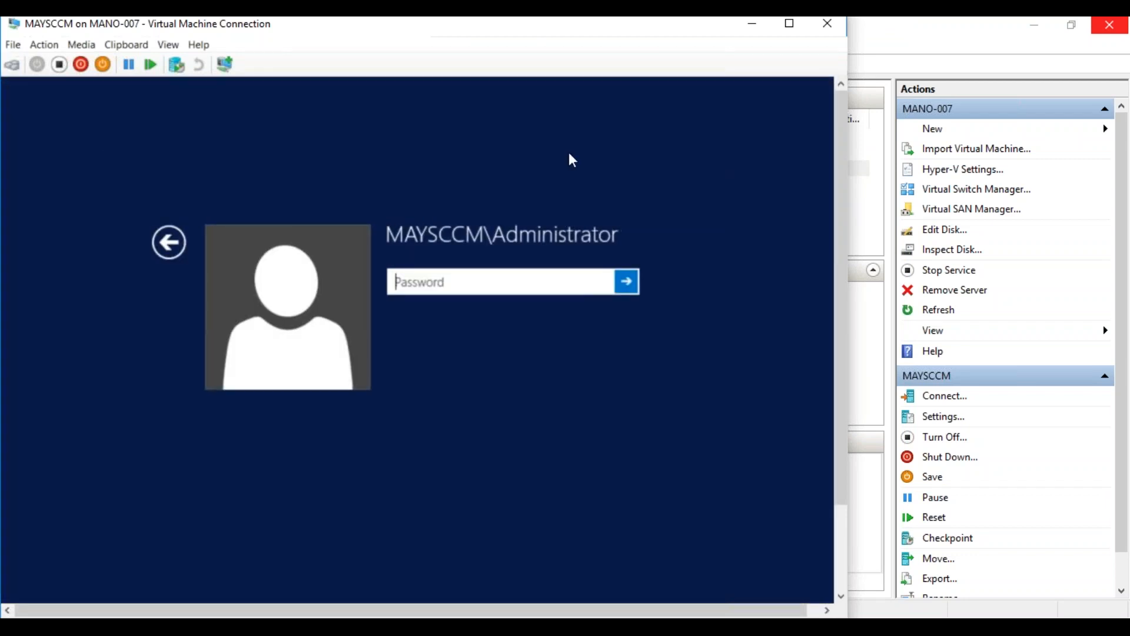
pyautogui.click(182, 248)
pyautogui.click(528, 350)
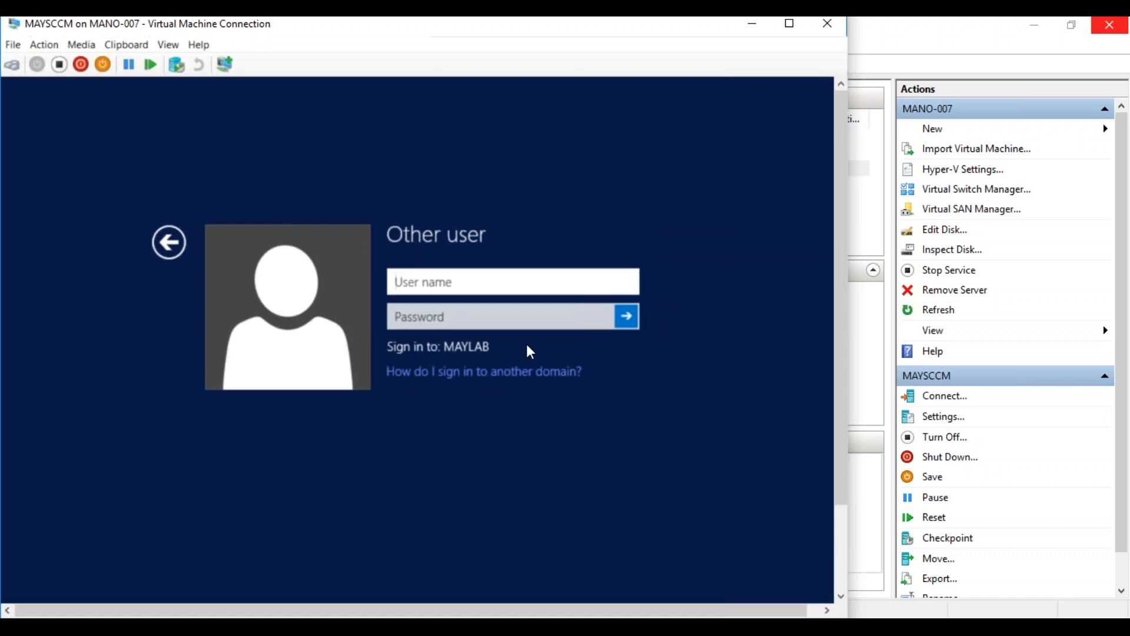
pyautogui.write('MAYLAB')
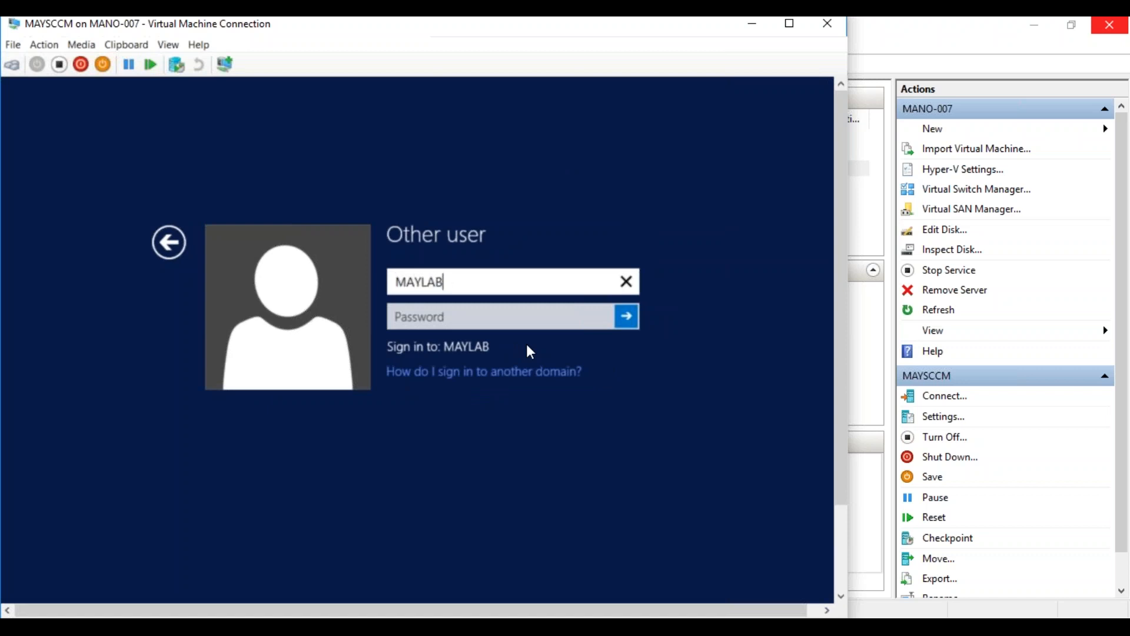
pyautogui.write('\\Ad ministrator')
pyautogui.press('Tab')
pyautogui.write('••••••••')
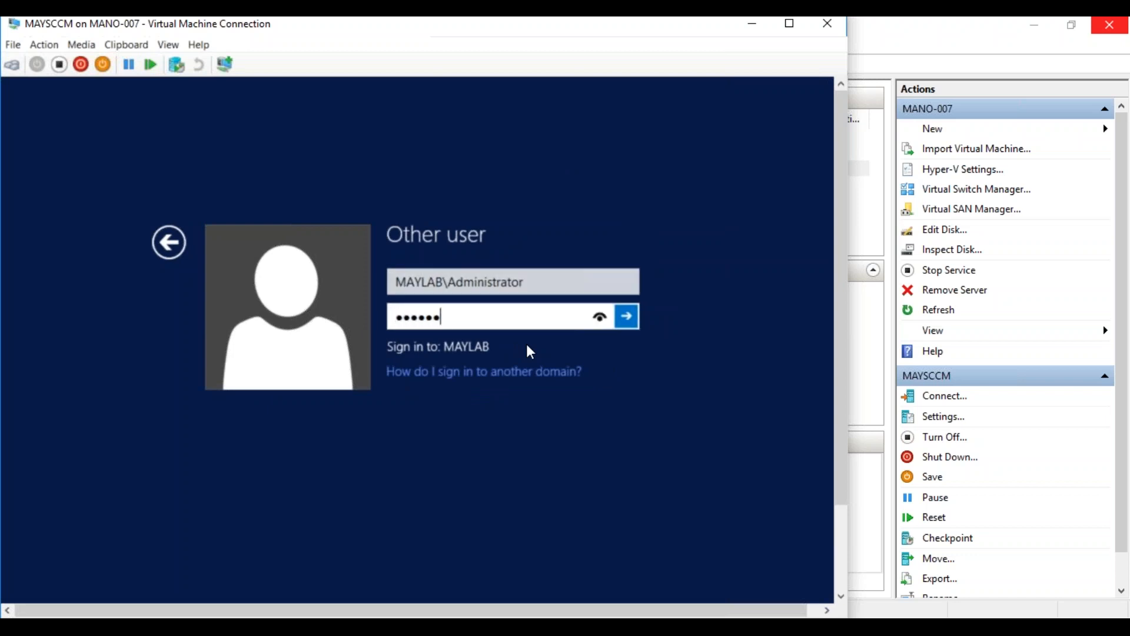
pyautogui.press('Return')
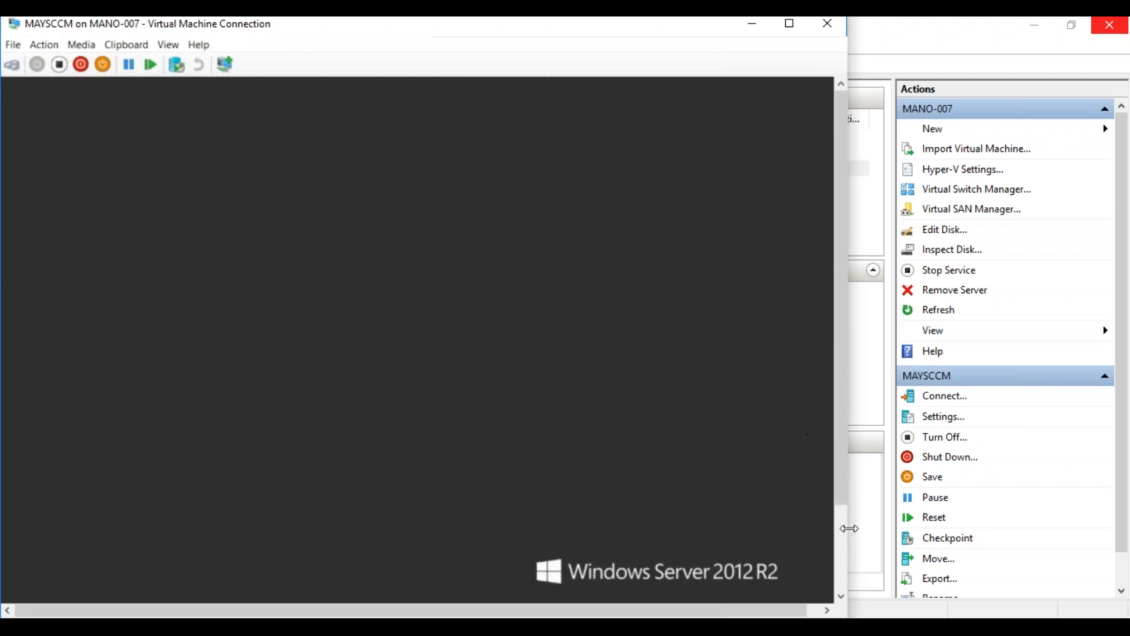
# Launch SQL Server Management Studio from a Start search for 'mana'
pyautogui.click(22, 584)
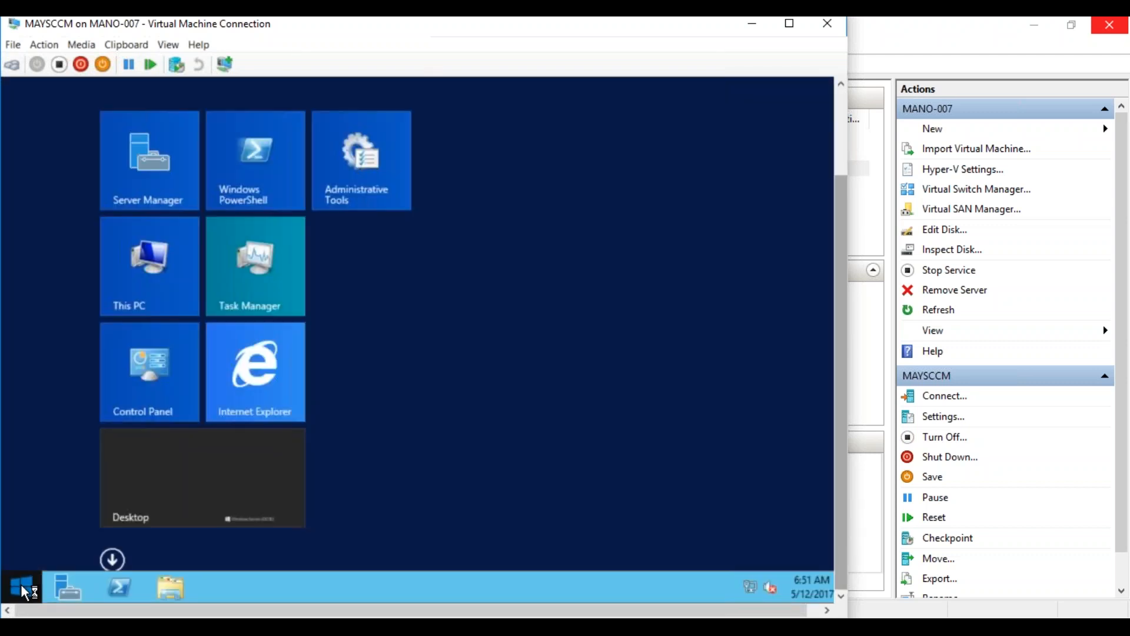
pyautogui.write('manager')
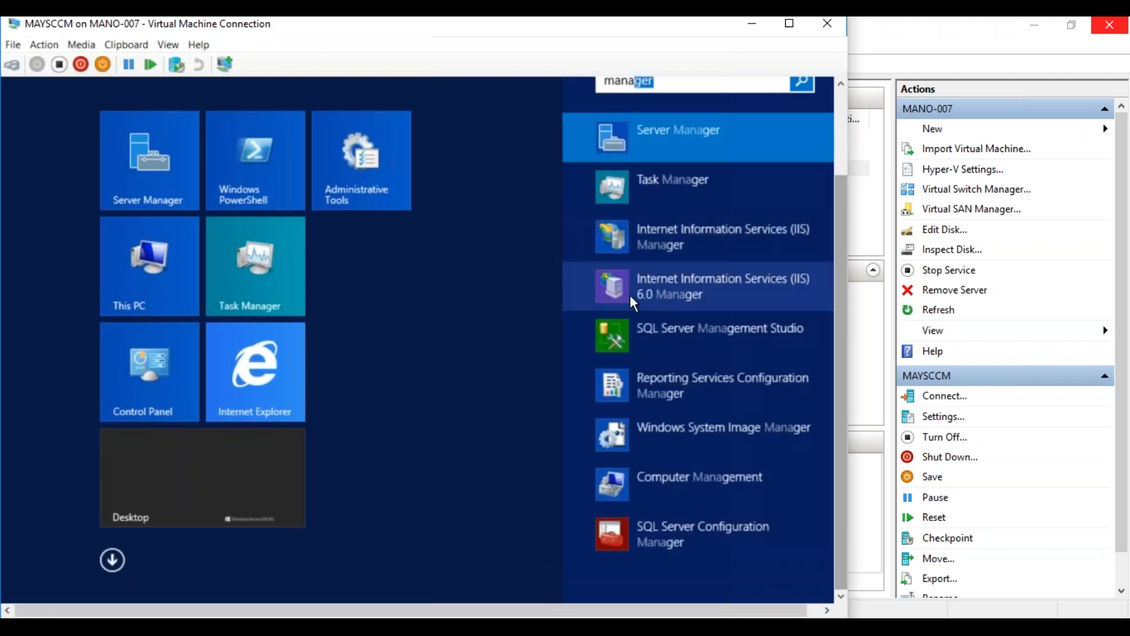
pyautogui.click(653, 330)
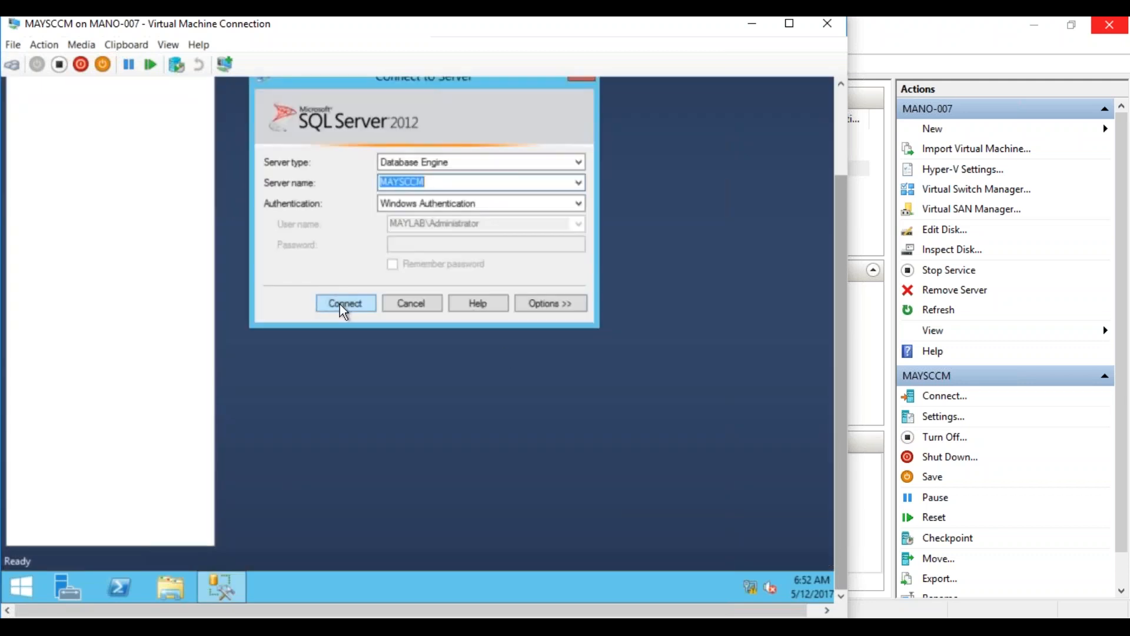
# Connect to the MAYSCCM Database Engine with Windows Authentication and maximize the VM window
pyautogui.click(340, 303)
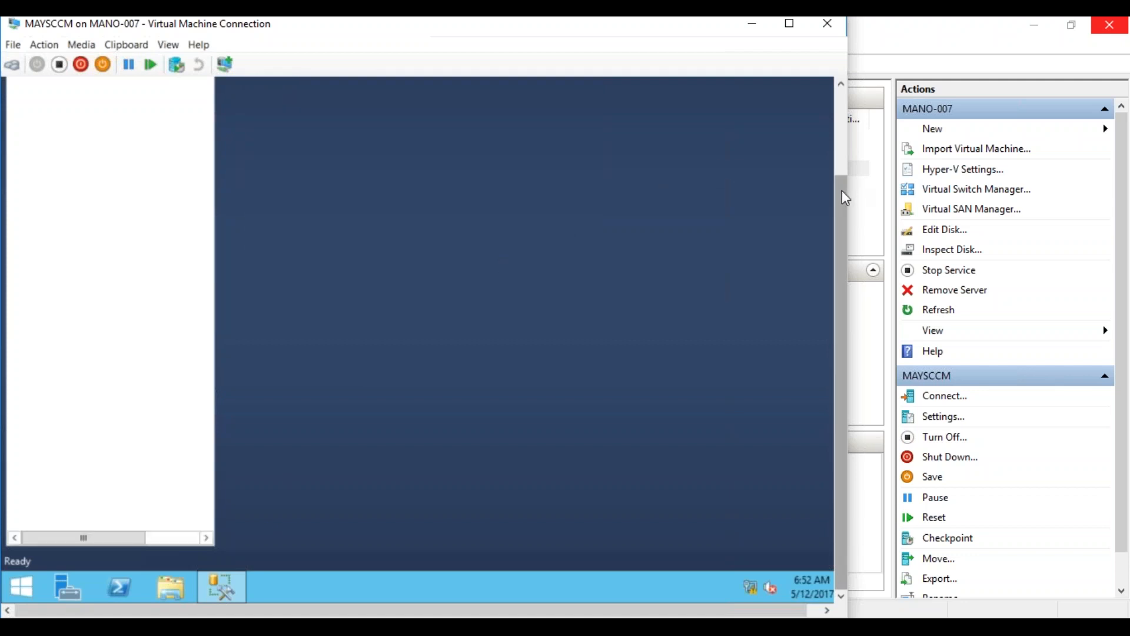
pyautogui.moveTo(842, 189); pyautogui.dragTo(840, 142)
pyautogui.moveTo(561, 29); pyautogui.dragTo(680, 24)
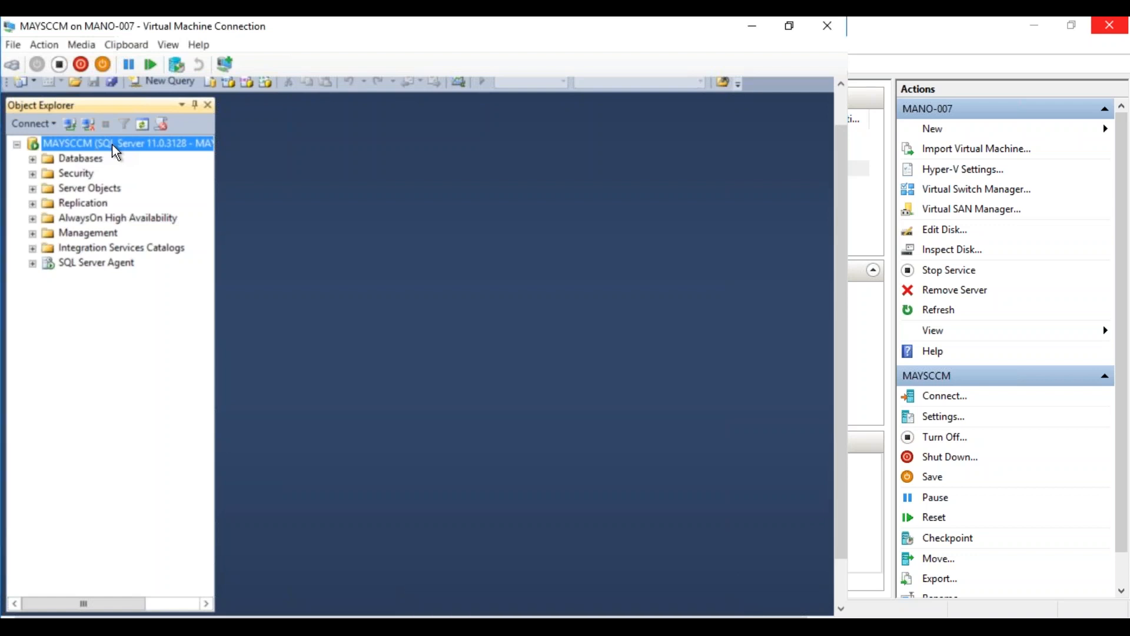
pyautogui.rightClick(113, 145)
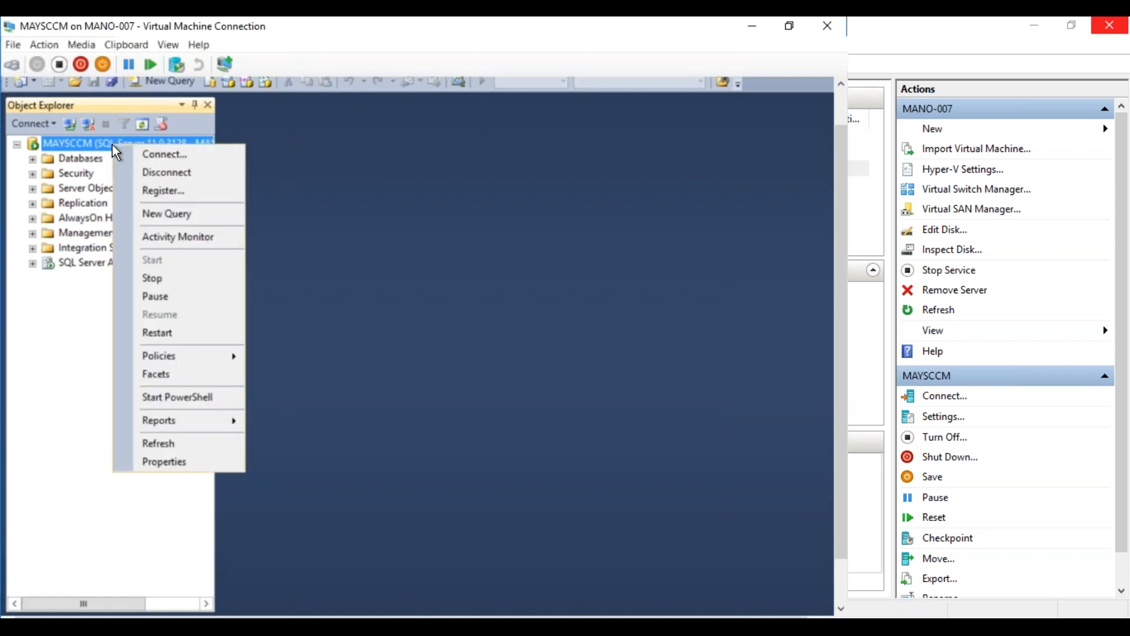
pyautogui.click(168, 461)
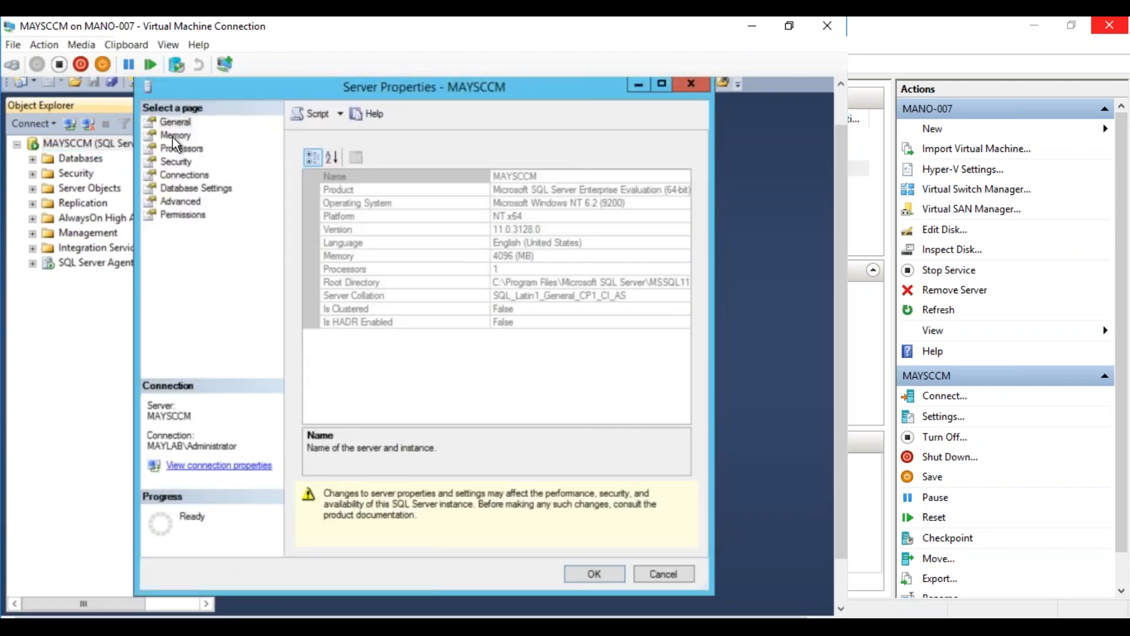
pyautogui.click(174, 137)
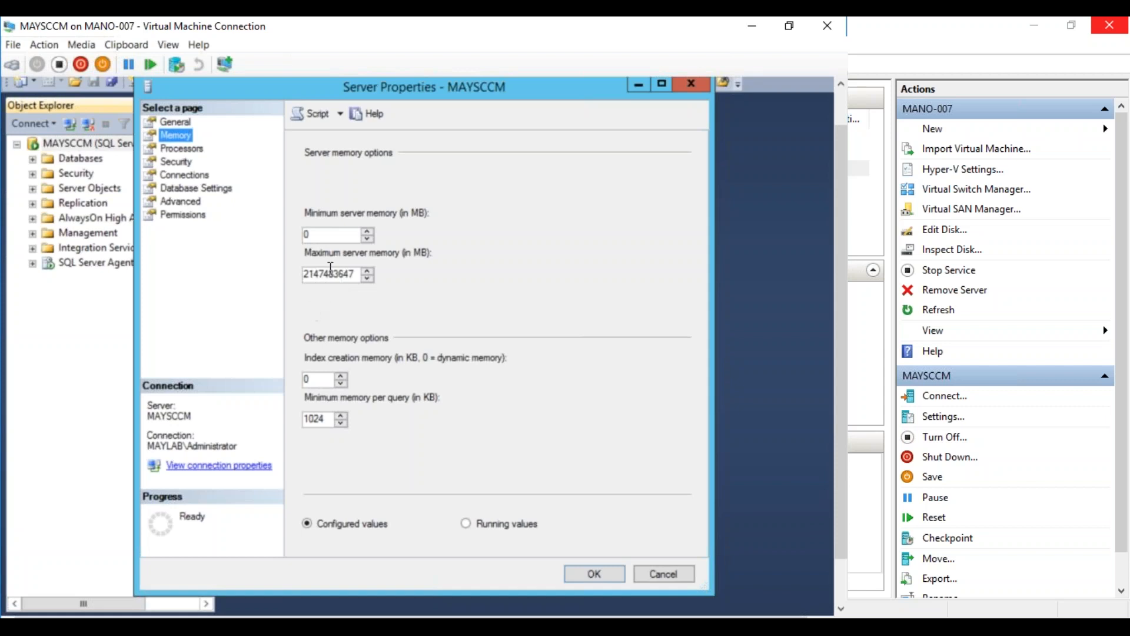
pyautogui.click(655, 574)
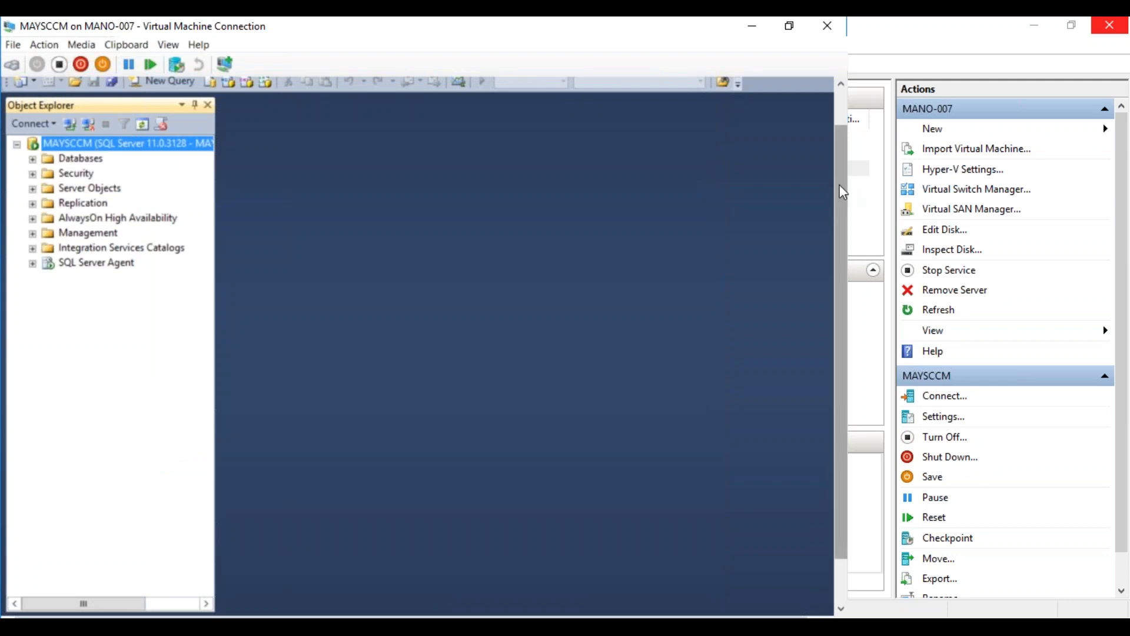
# Minimize SSMS, browse File Explorer to E:\Source, and bring the SCCM presentation forward
pyautogui.moveTo(840, 184); pyautogui.dragTo(835, 118)
pyautogui.click(773, 86)
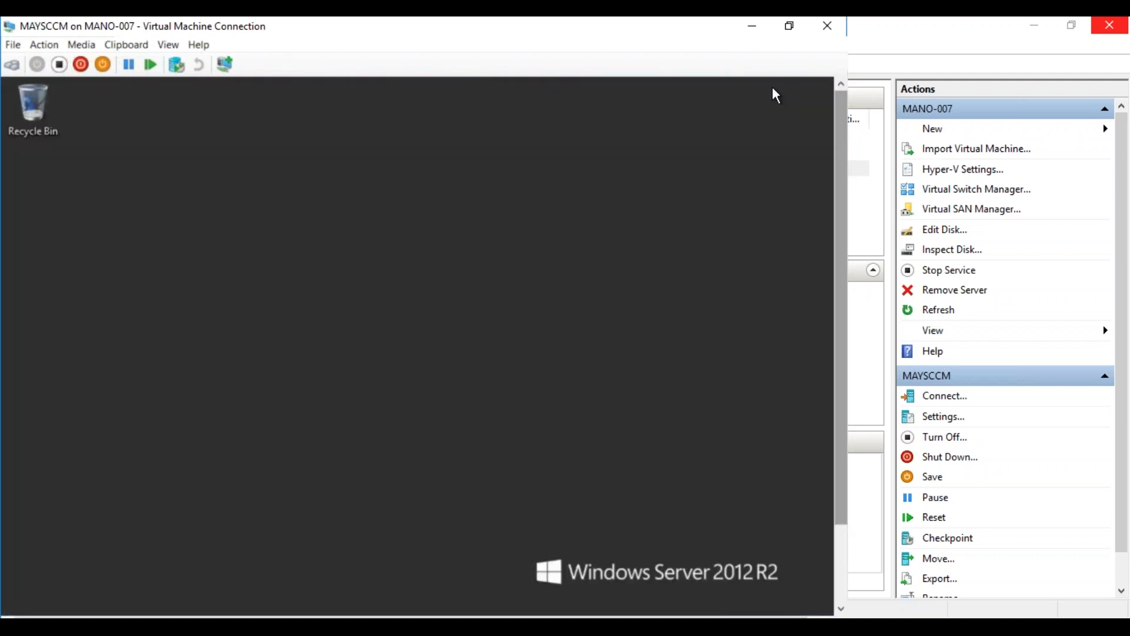
pyautogui.moveTo(845, 215); pyautogui.dragTo(848, 353)
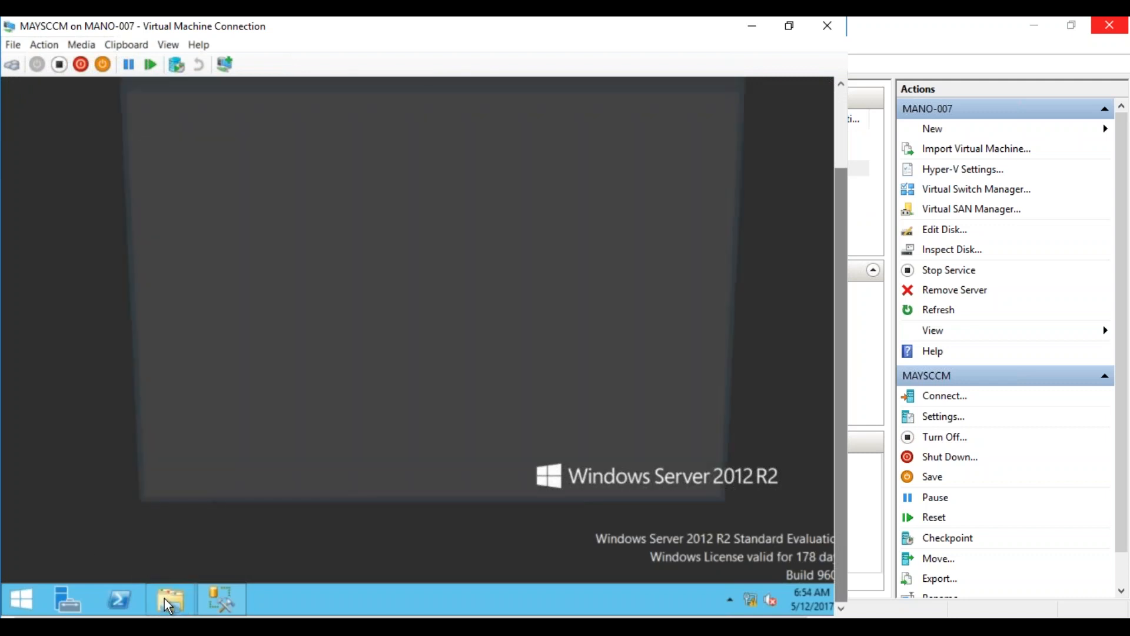
pyautogui.click(165, 599)
pyautogui.doubleClick(525, 364)
pyautogui.doubleClick(292, 153)
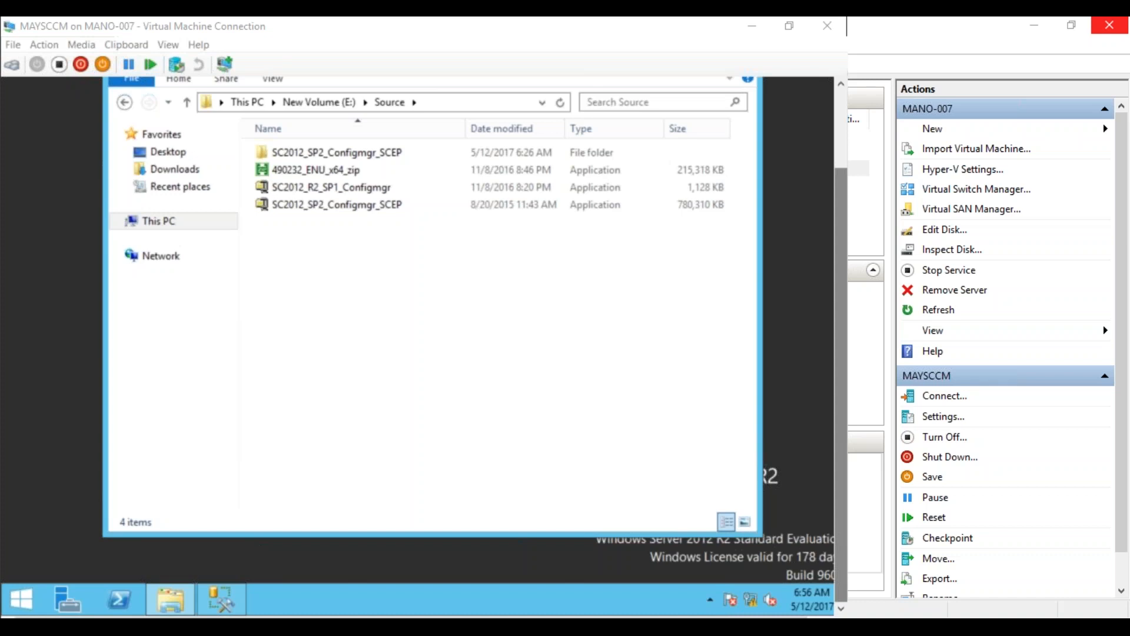
pyautogui.moveTo(45, 335); pyautogui.dragTo(541, 86)
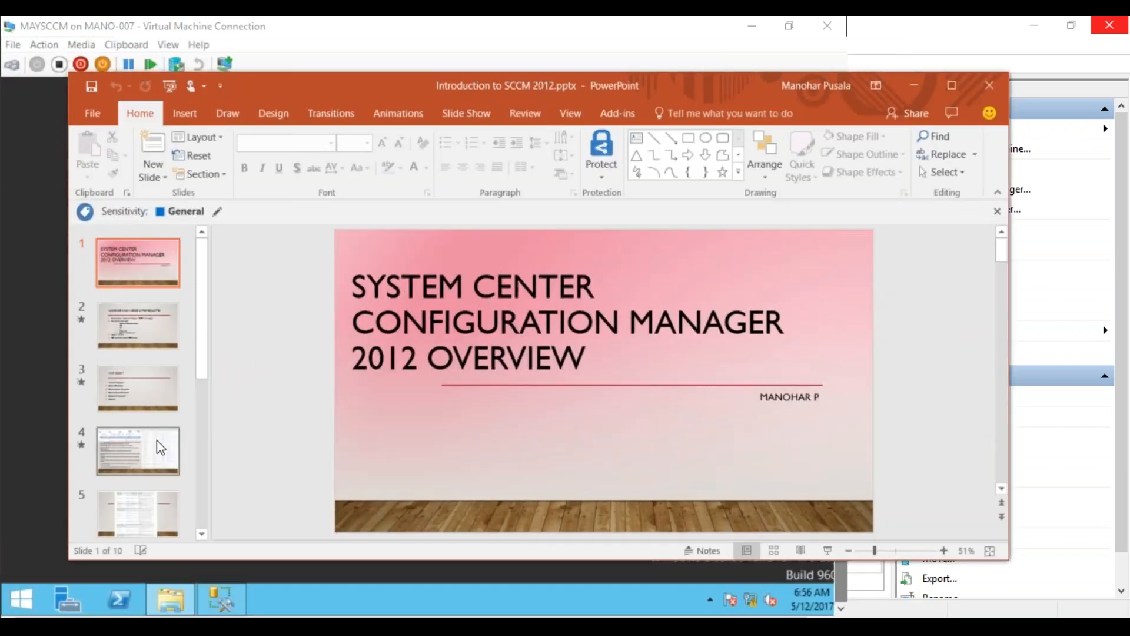
# Run the Introduction to SCCM 2012 slideshow from slide 1 through the build-number table, then exit
pyautogui.click(160, 446)
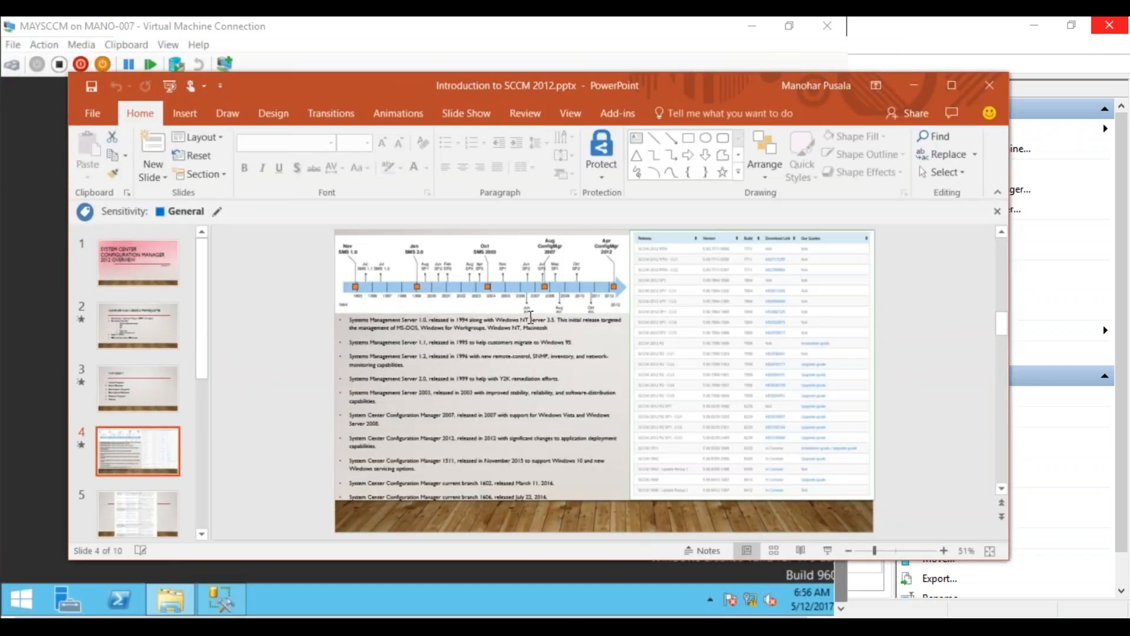
pyautogui.click(167, 86)
pyautogui.press('Right')
pyautogui.press('Right')
pyautogui.press('Right')
pyautogui.press('Right')
pyautogui.press('Right')
pyautogui.press('Right')
pyautogui.press('Right')
pyautogui.press('Right')
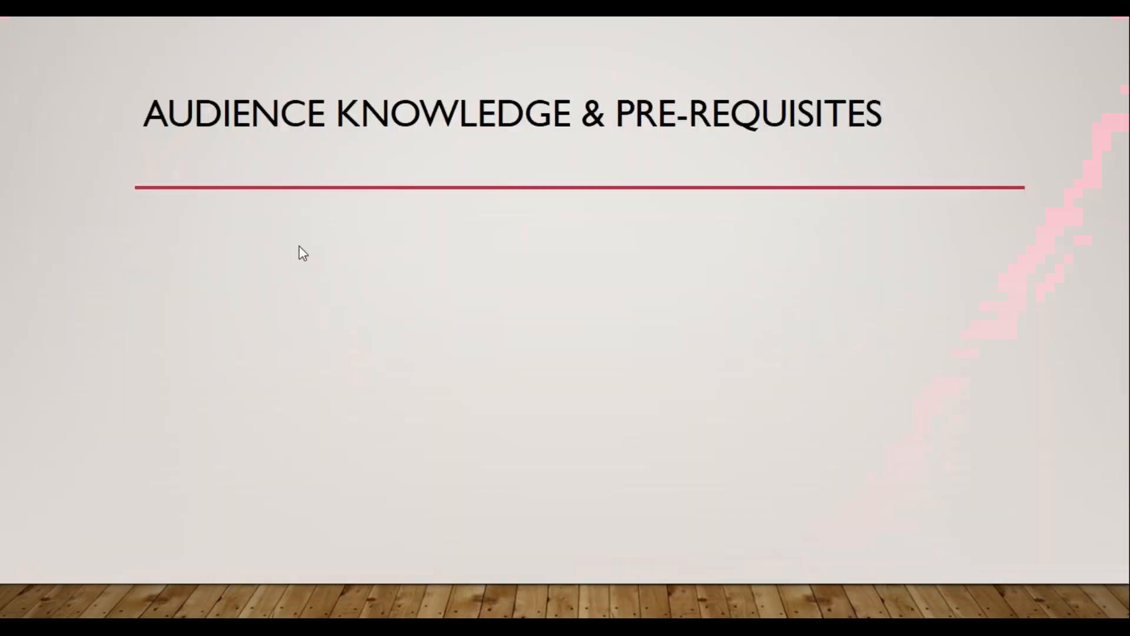
pyautogui.press('Right')
pyautogui.press('Right')
pyautogui.press('Right')
pyautogui.press('Right')
pyautogui.press('Right')
pyautogui.press('Right')
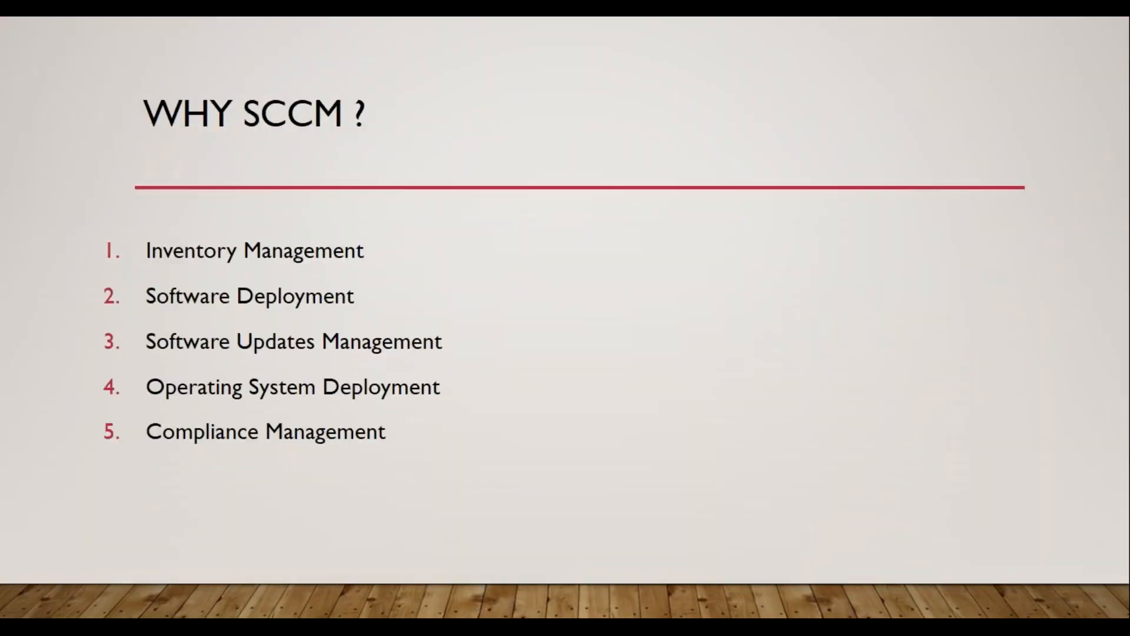
pyautogui.press('Right')
pyautogui.press('Right')
pyautogui.press('Right')
pyautogui.press('Right')
pyautogui.press('Right')
pyautogui.press('Right')
pyautogui.press('Right')
pyautogui.press('Right')
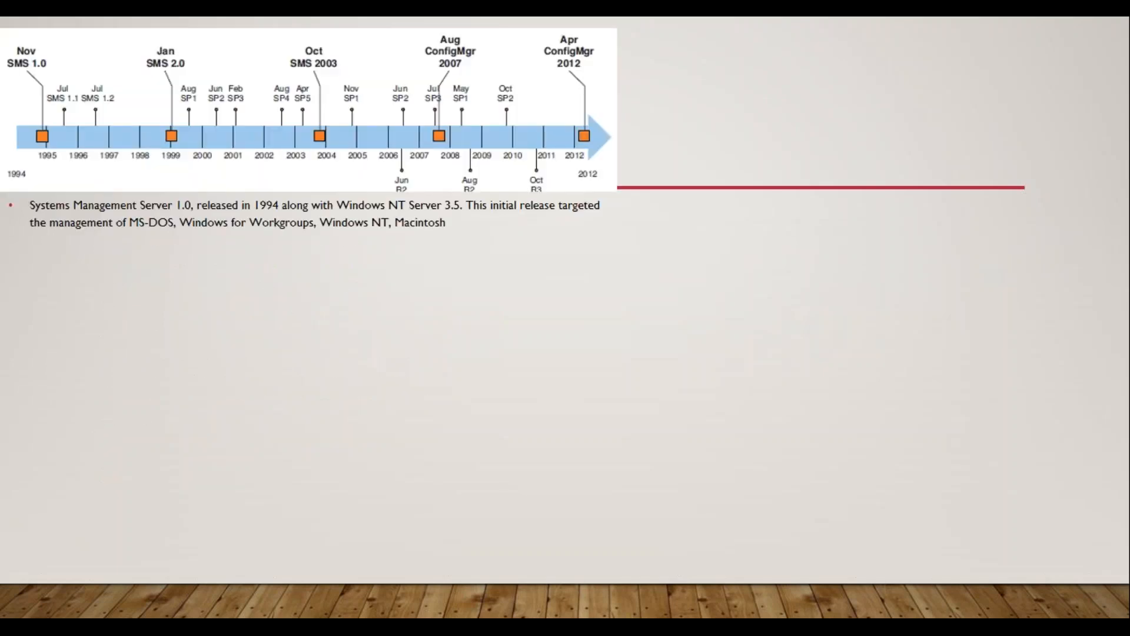
pyautogui.press('Right')
pyautogui.press('Right')
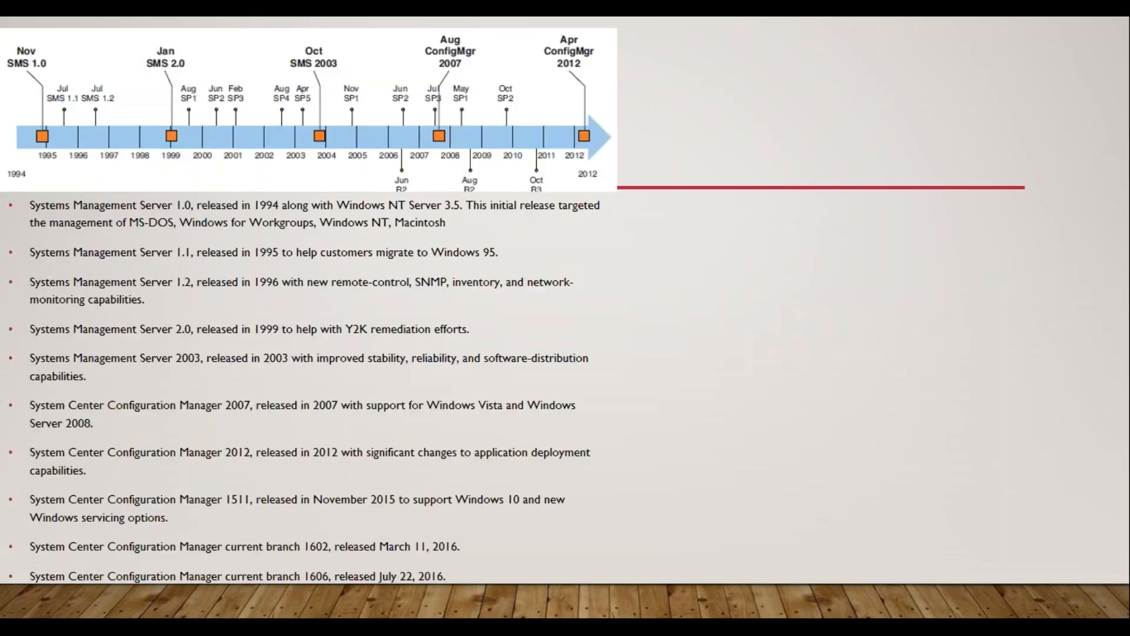
pyautogui.press('Right')
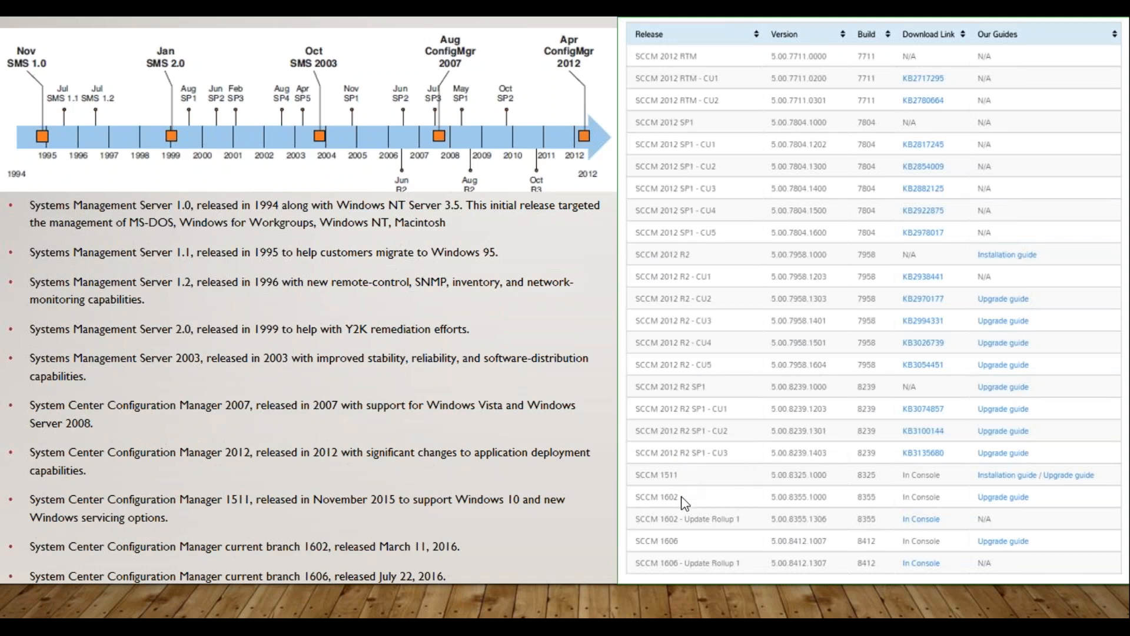
pyautogui.click(680, 550)
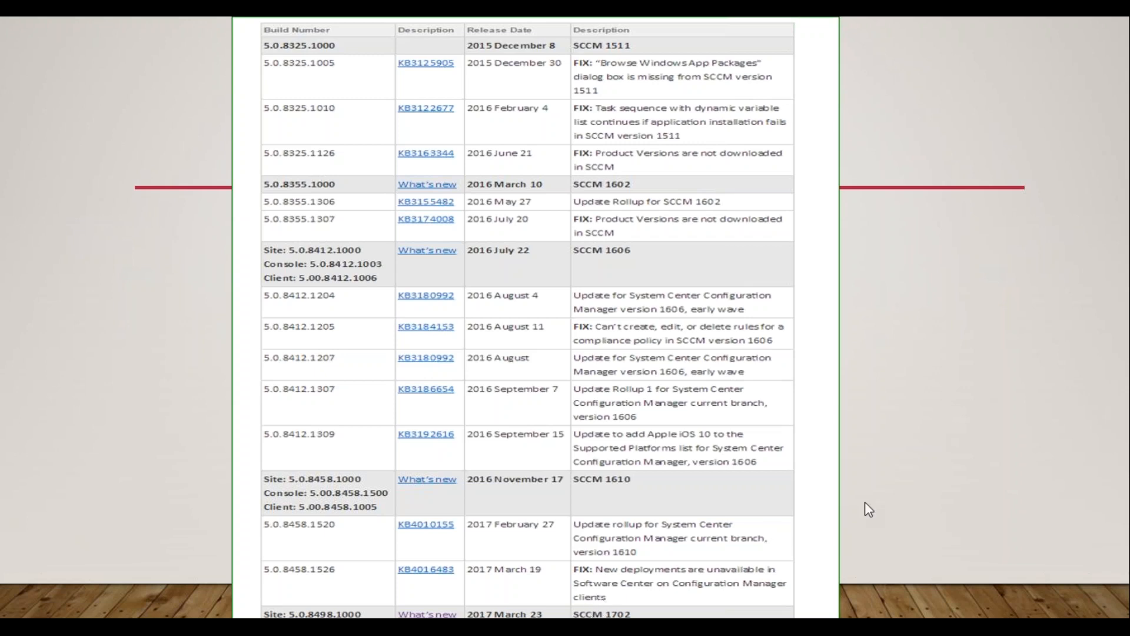
pyautogui.press('Escape')
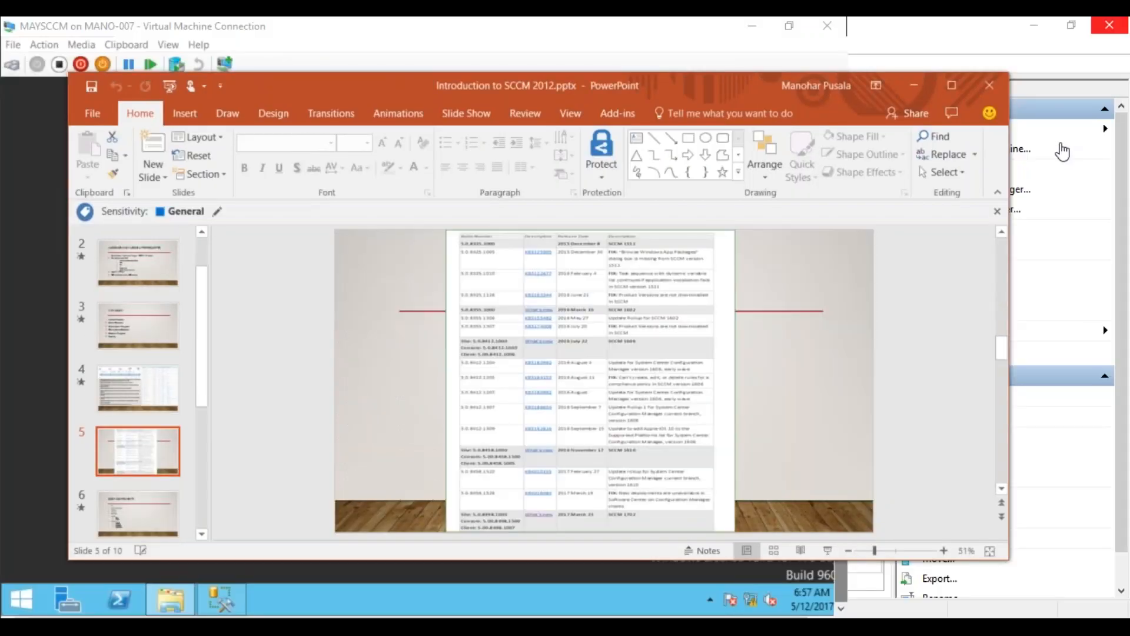
# Close PowerPoint and open the SC2012_SP2_Configmgr_SCEP folder in E:\Source
pyautogui.click(991, 84)
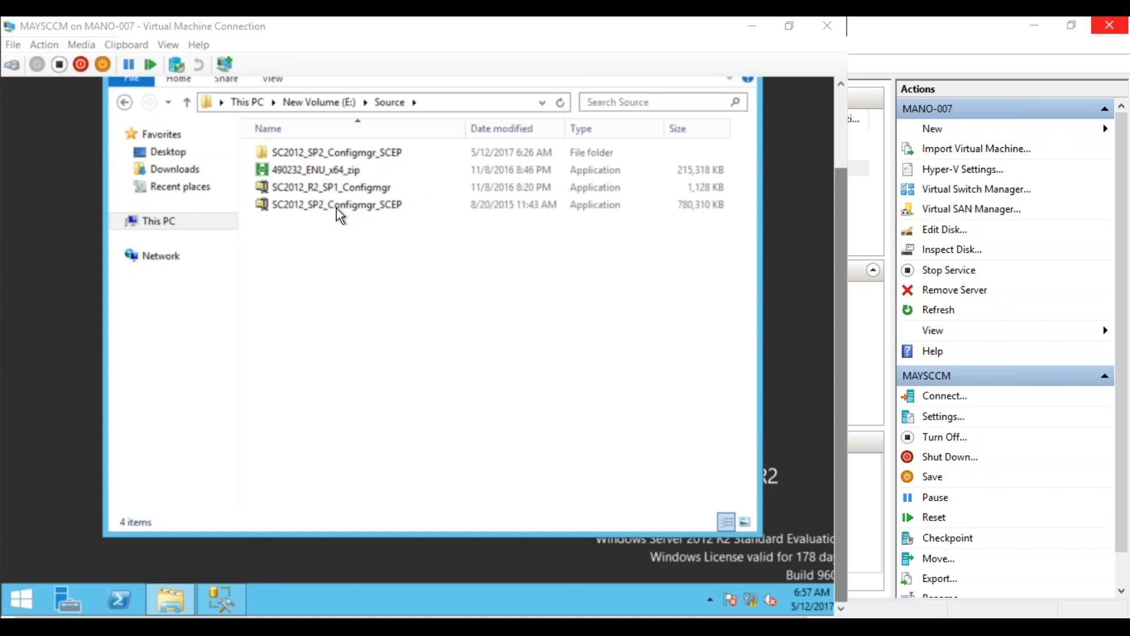
pyautogui.doubleClick(337, 151)
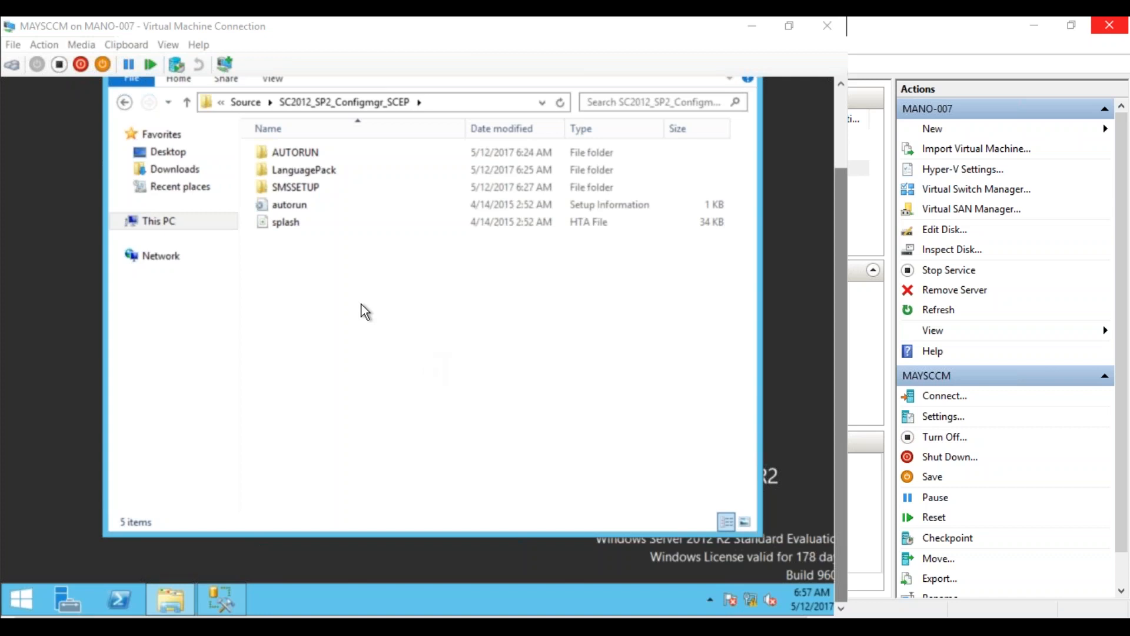
# Run splash.hta with Microsoft HTML Application host and choose Install on the splash screen
pyautogui.doubleClick(289, 225)
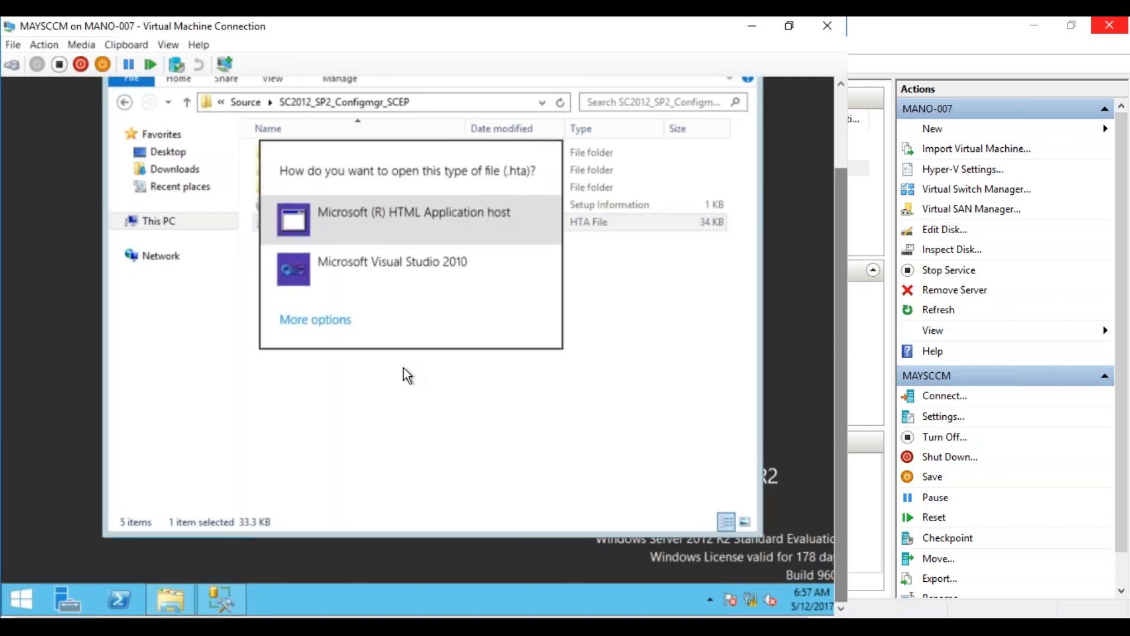
pyautogui.click(433, 222)
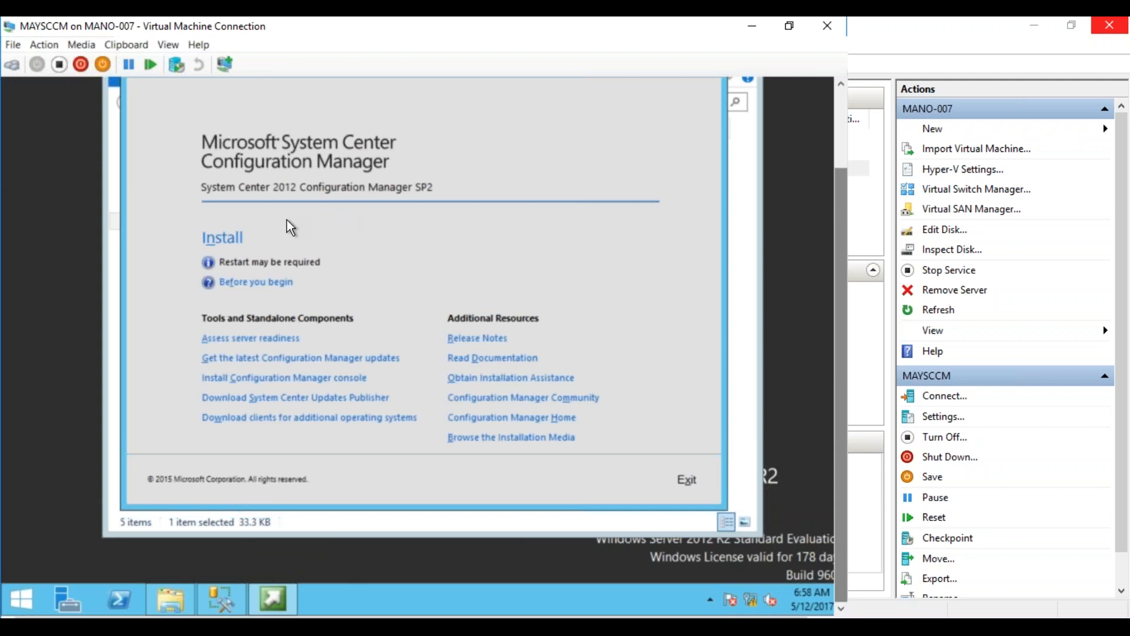
pyautogui.click(229, 241)
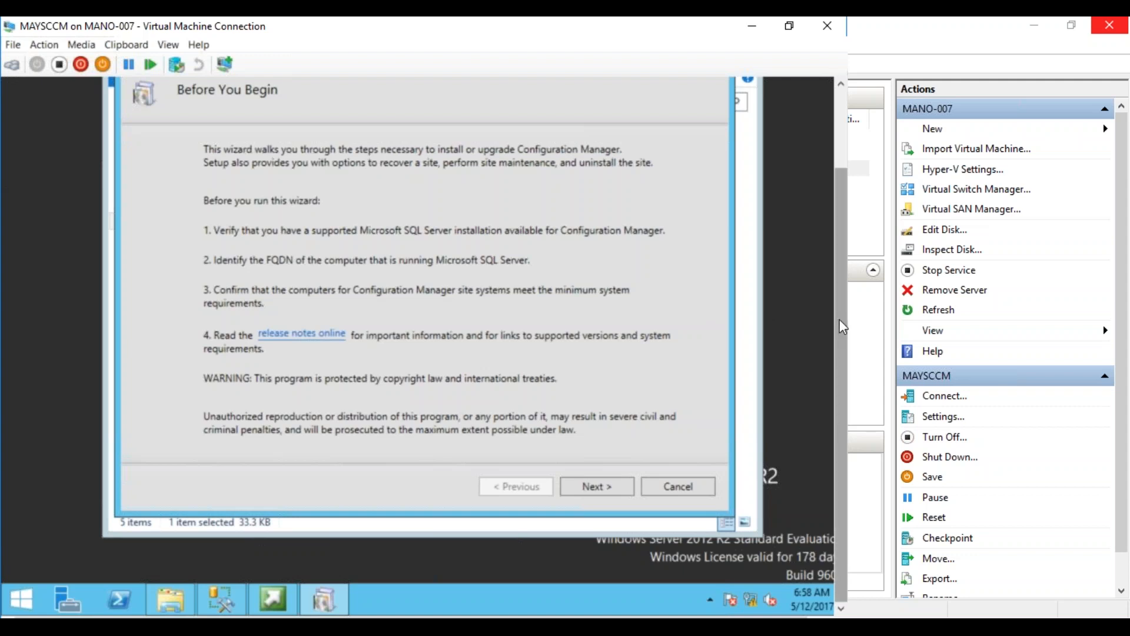
pyautogui.scroll(1, 840, 319)
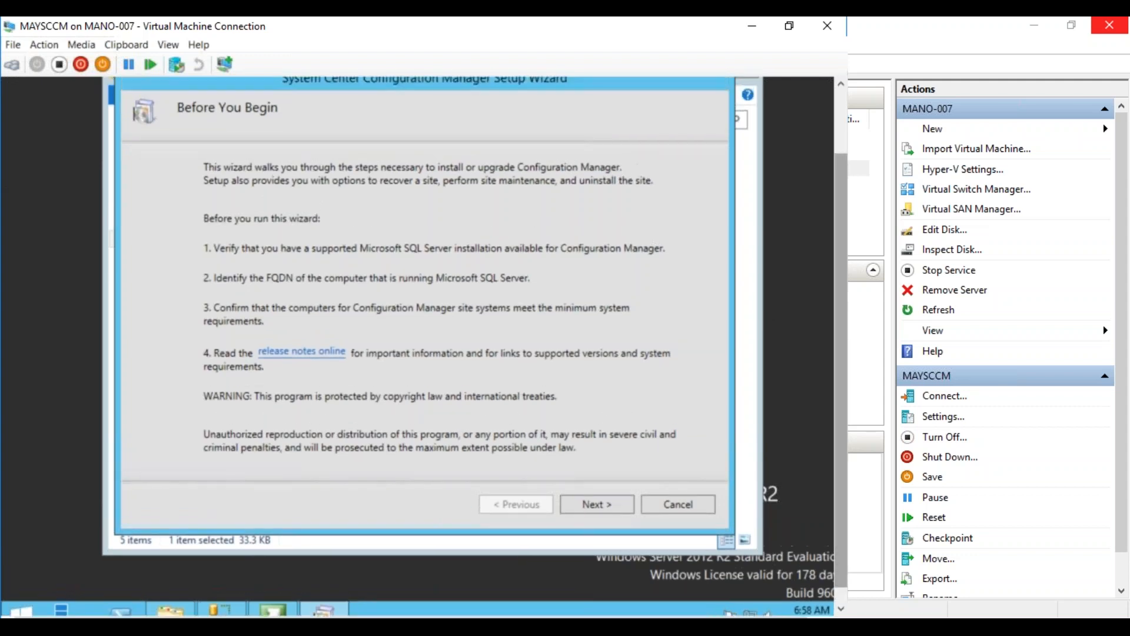
# Advance past Before You Begin to Getting Started, choosing 'Install a Configuration Manager primary site'
pyautogui.click(606, 505)
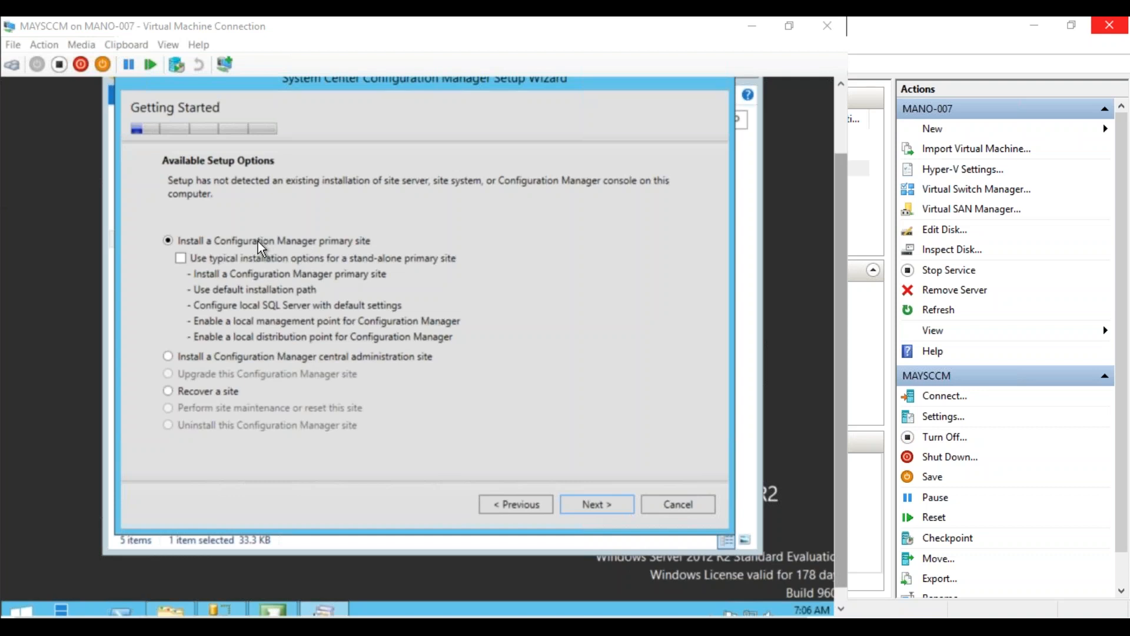
pyautogui.click(597, 506)
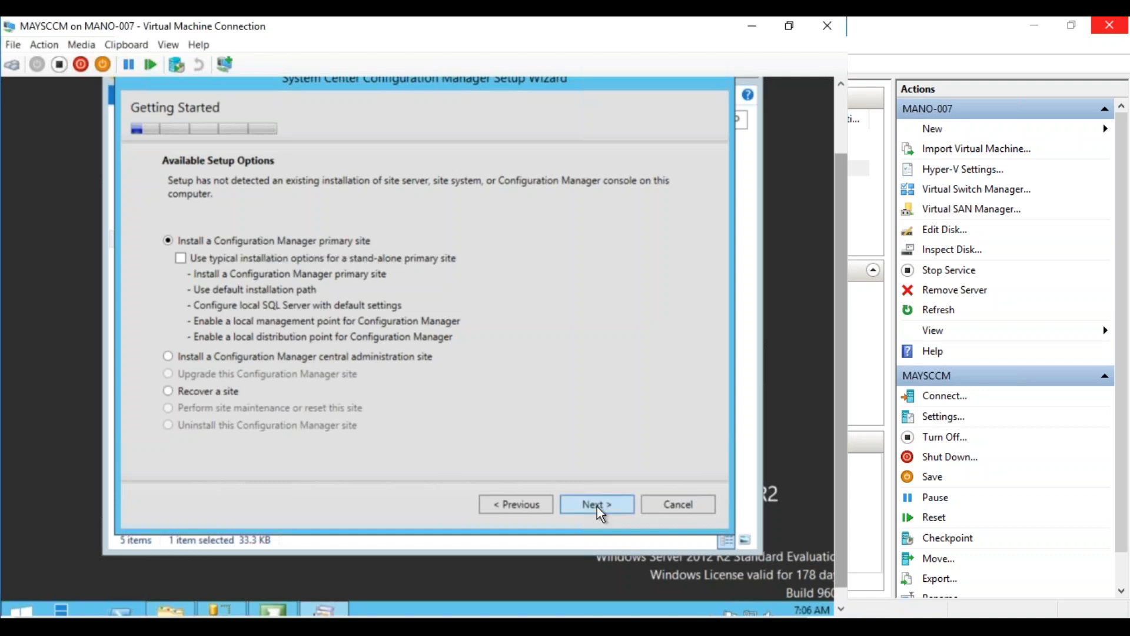
# Keep the evaluation edition and accept the Configuration Manager and prerequisite license terms
pyautogui.click(597, 506)
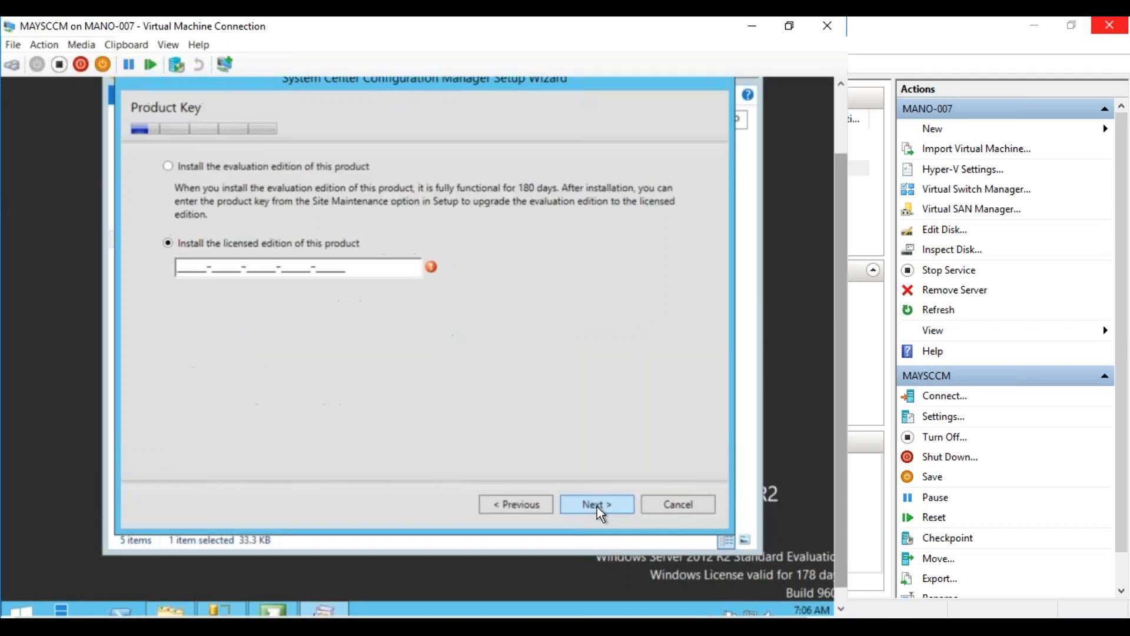
pyautogui.click(168, 167)
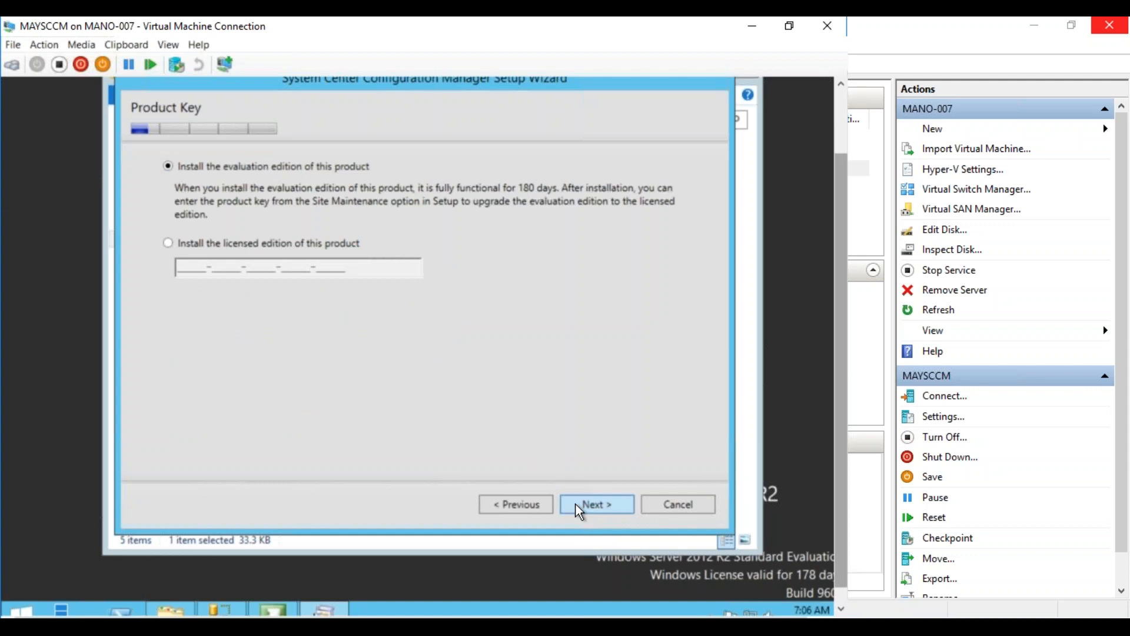
pyautogui.press('Return')
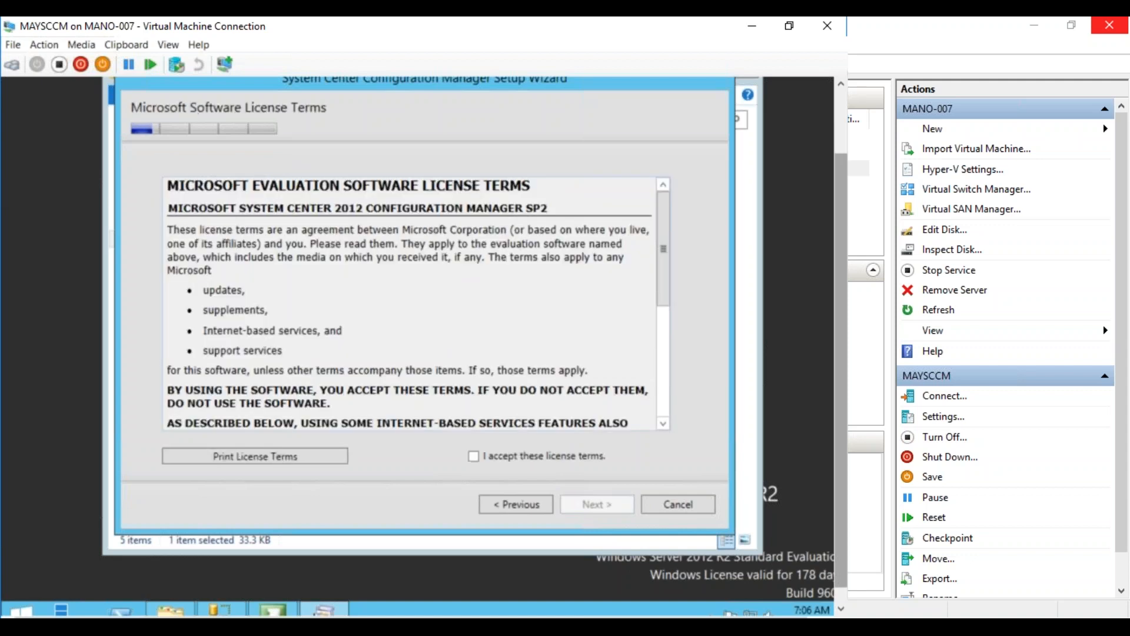
pyautogui.click(474, 456)
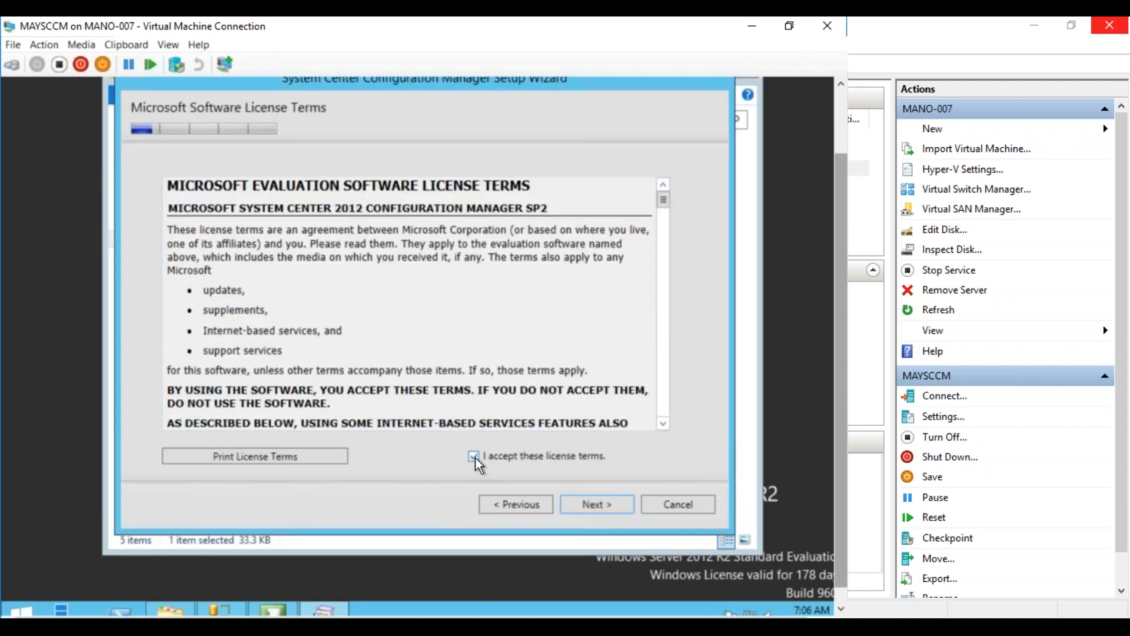
pyautogui.click(586, 502)
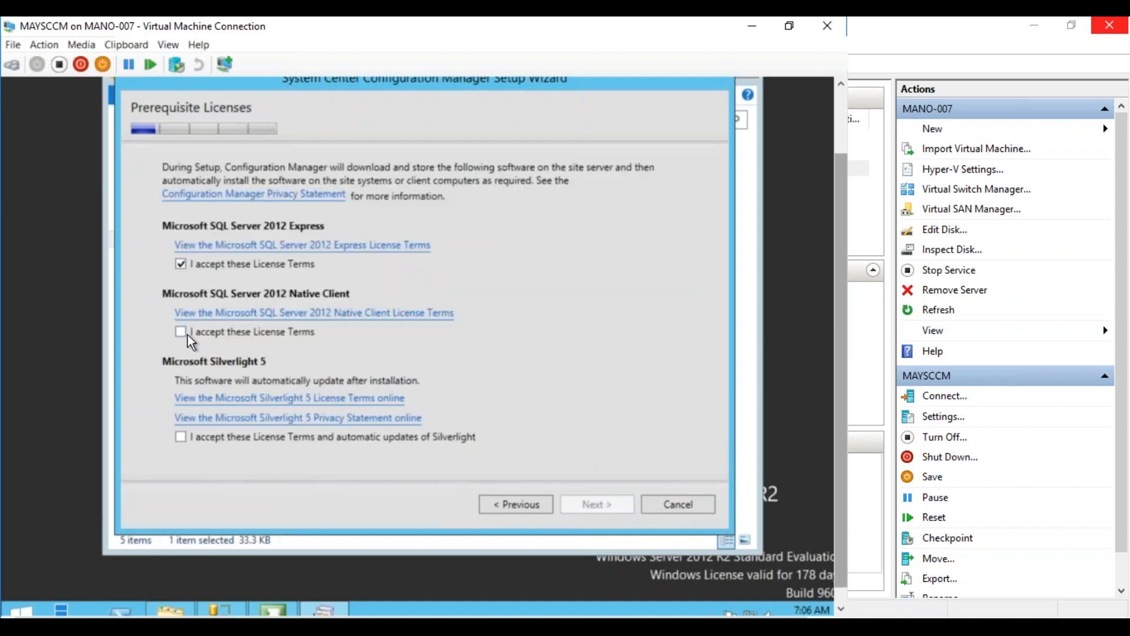
pyautogui.click(180, 438)
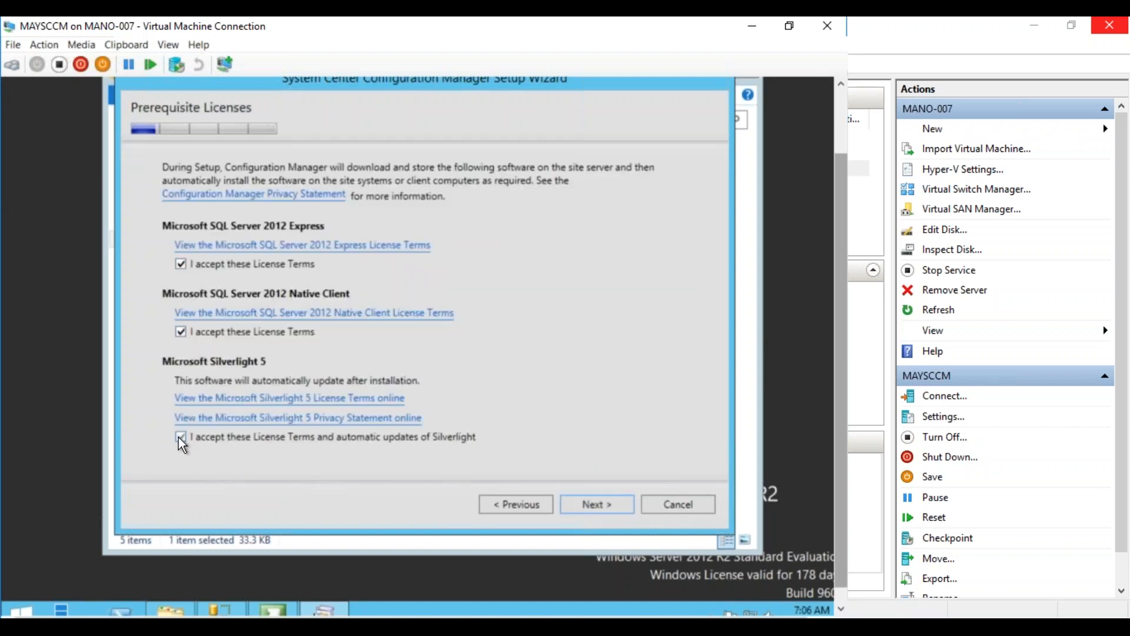
pyautogui.click(606, 502)
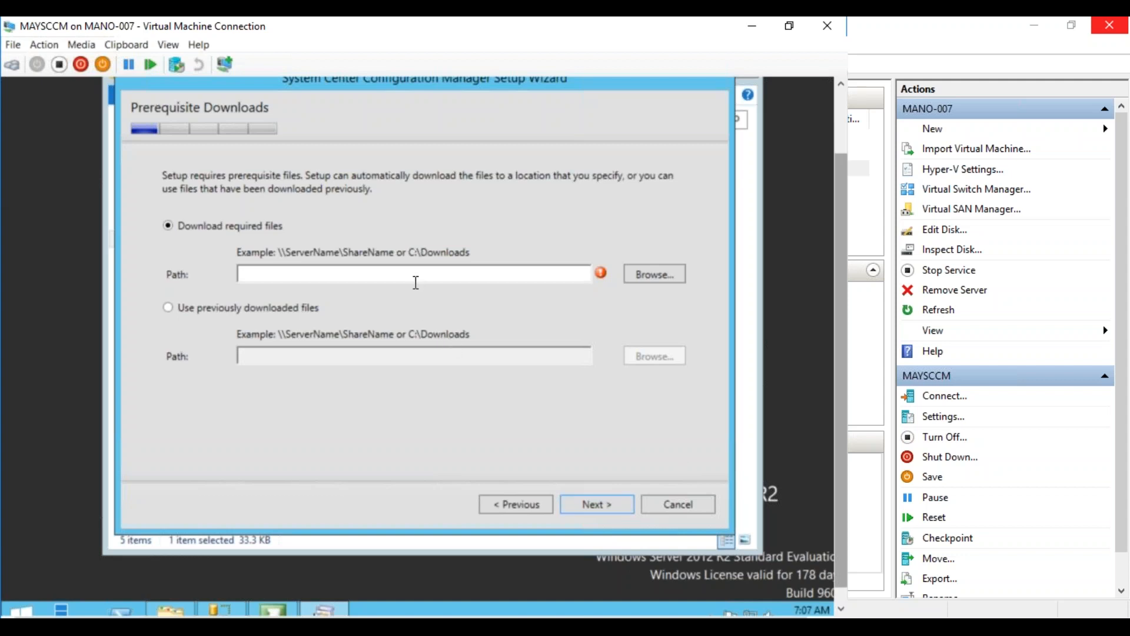
# Enable the disabled Ethernet 3 adapter from Network Connections, then close both network windows
pyautogui.moveTo(843, 458); pyautogui.dragTo(835, 520)
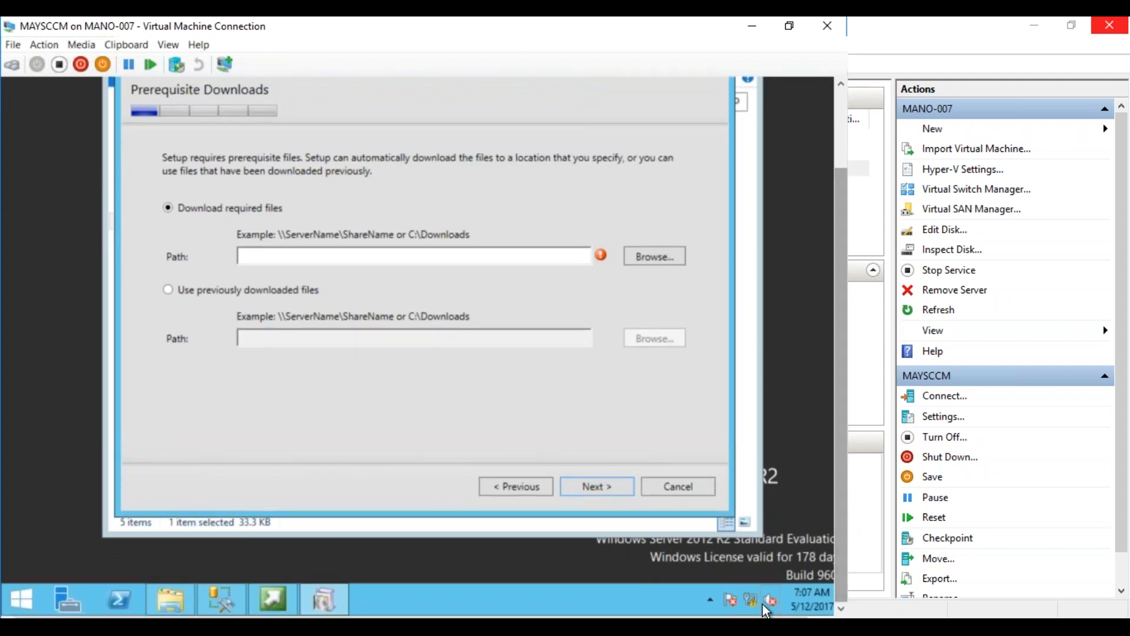
pyautogui.rightClick(754, 601)
pyautogui.click(738, 586)
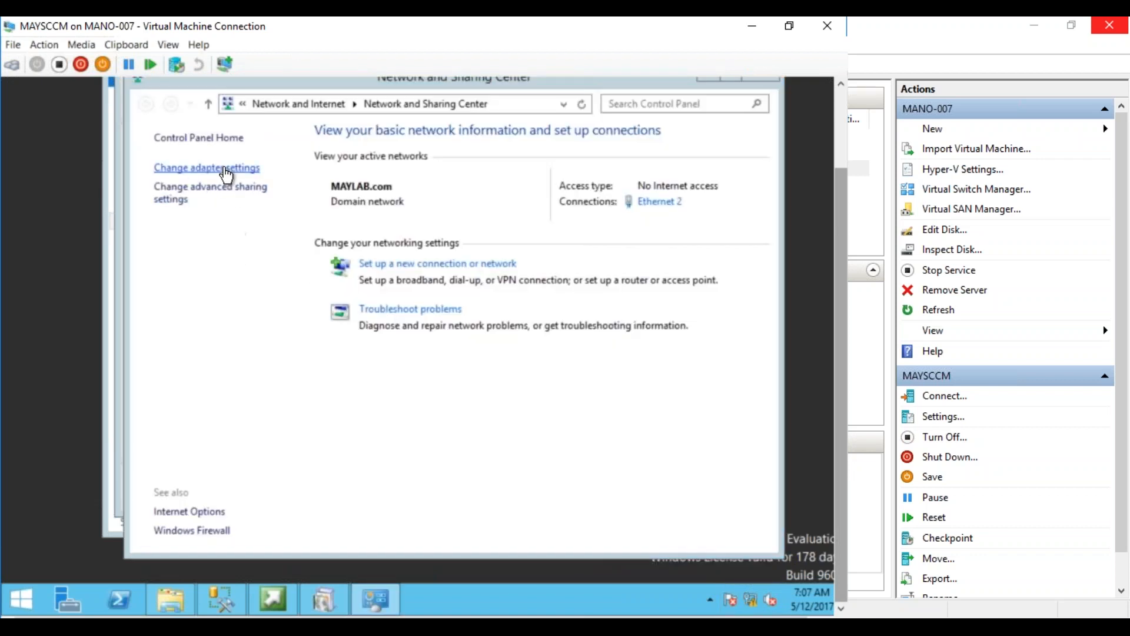
pyautogui.click(206, 167)
pyautogui.click(422, 181)
pyautogui.rightClick(423, 182)
pyautogui.click(404, 189)
pyautogui.moveTo(838, 186); pyautogui.dragTo(825, 112)
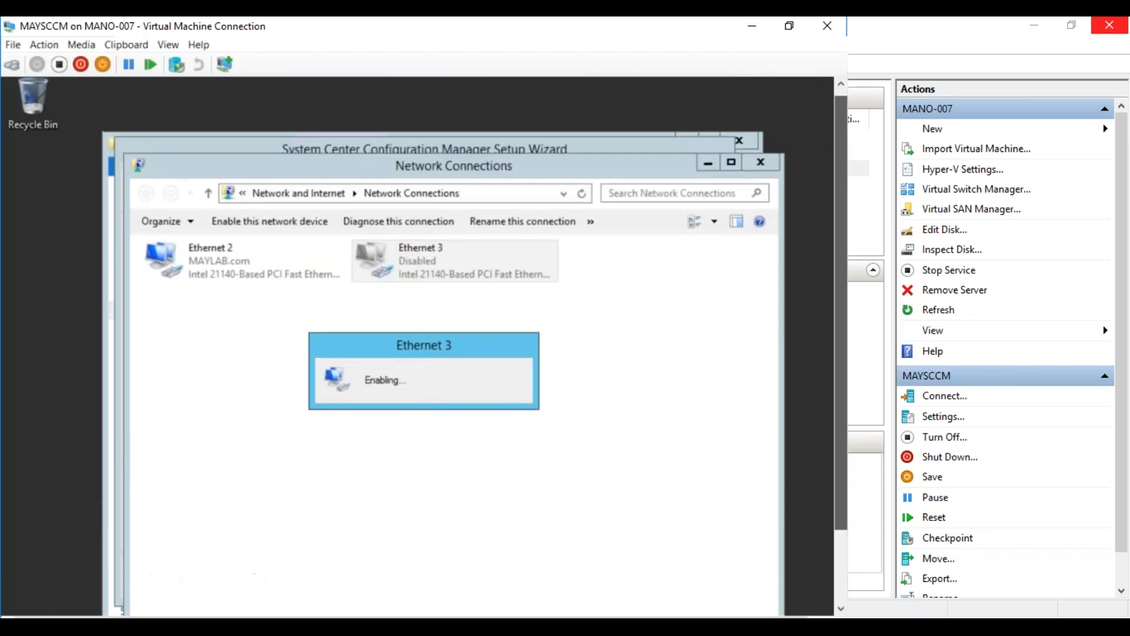
pyautogui.click(770, 162)
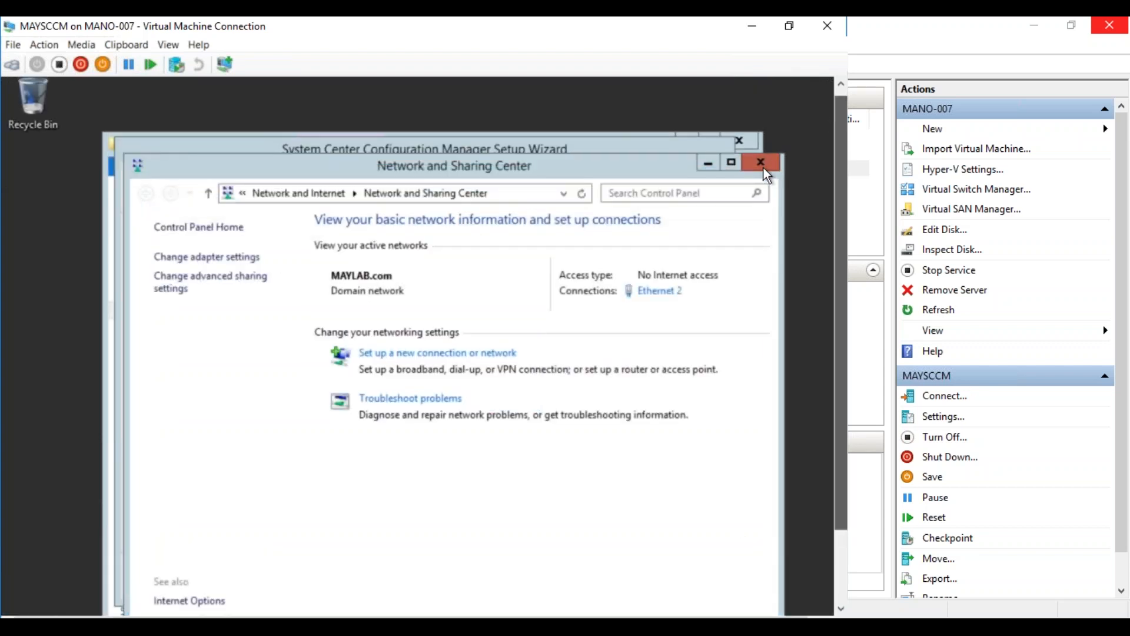
pyautogui.click(764, 167)
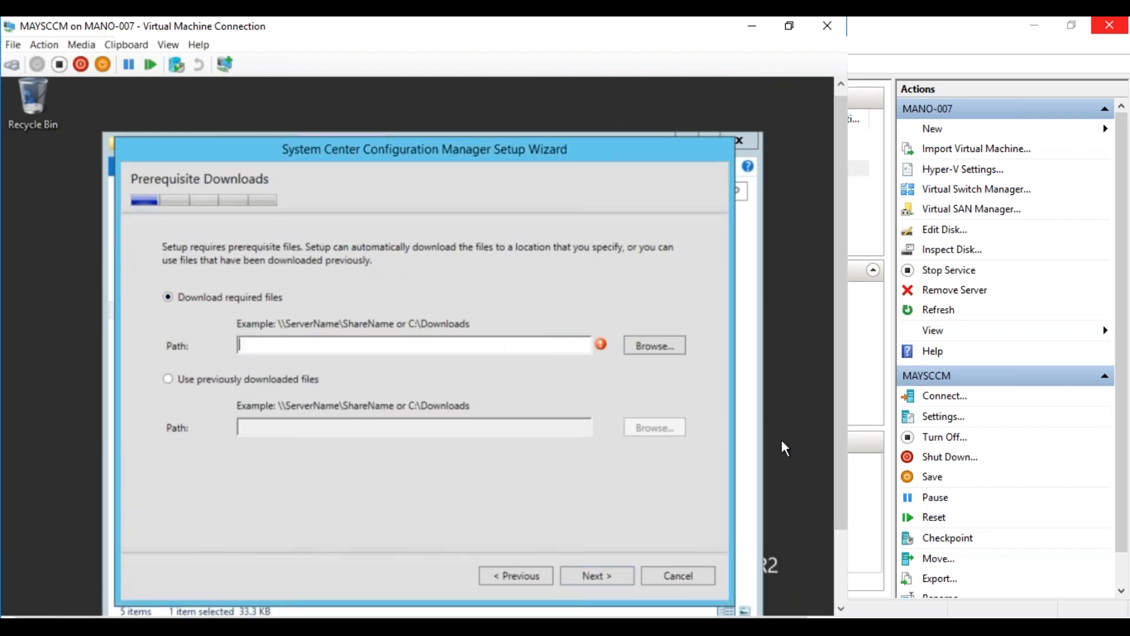
# Create a new folder named 'Downloads' inside E:\Source
pyautogui.moveTo(841, 454); pyautogui.dragTo(841, 526)
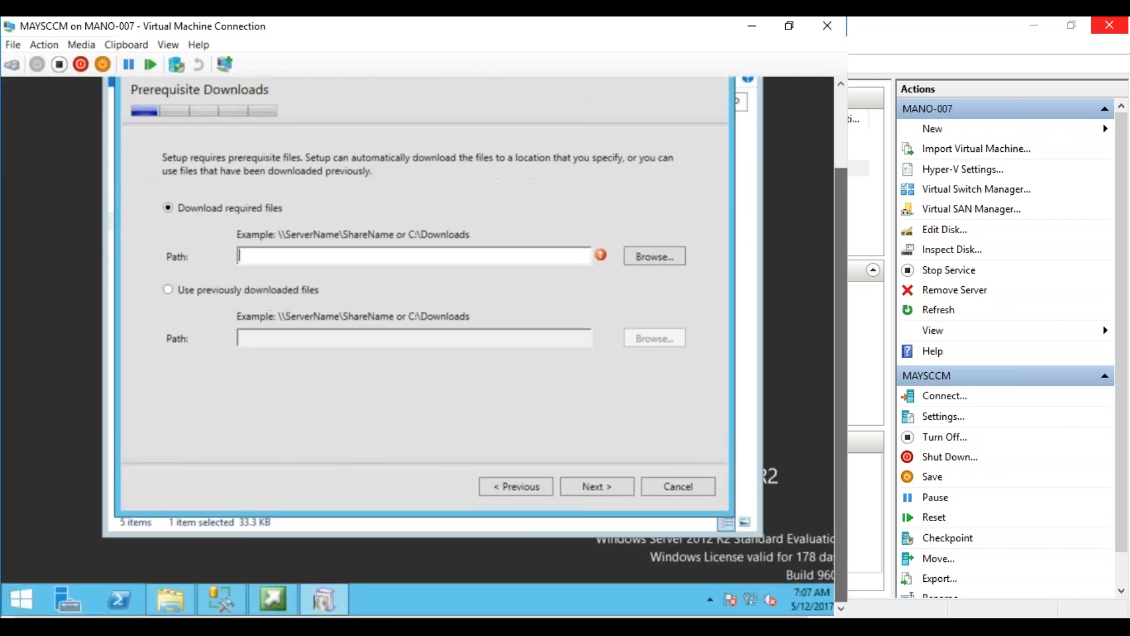
pyautogui.click(168, 594)
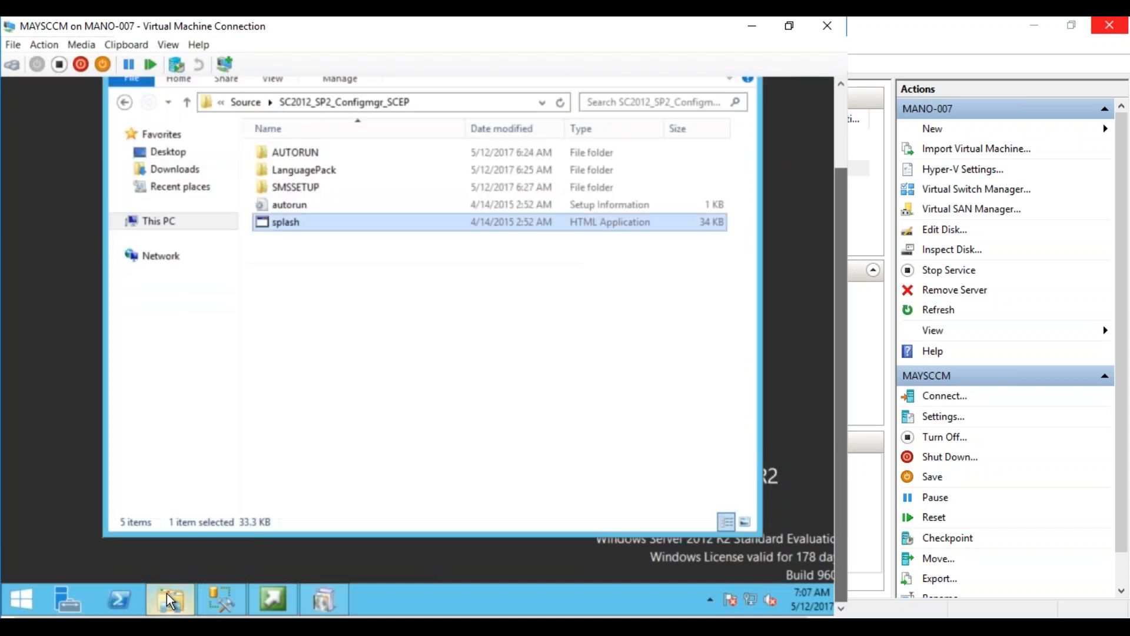
pyautogui.click(239, 101)
pyautogui.rightClick(309, 231)
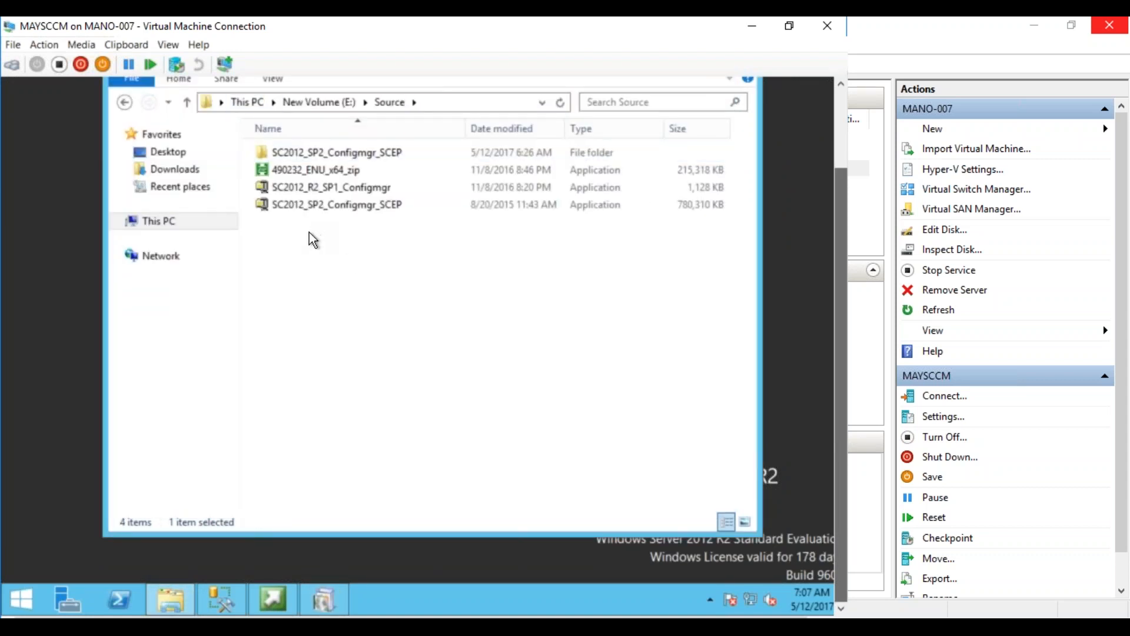
pyautogui.moveTo(249, 406)
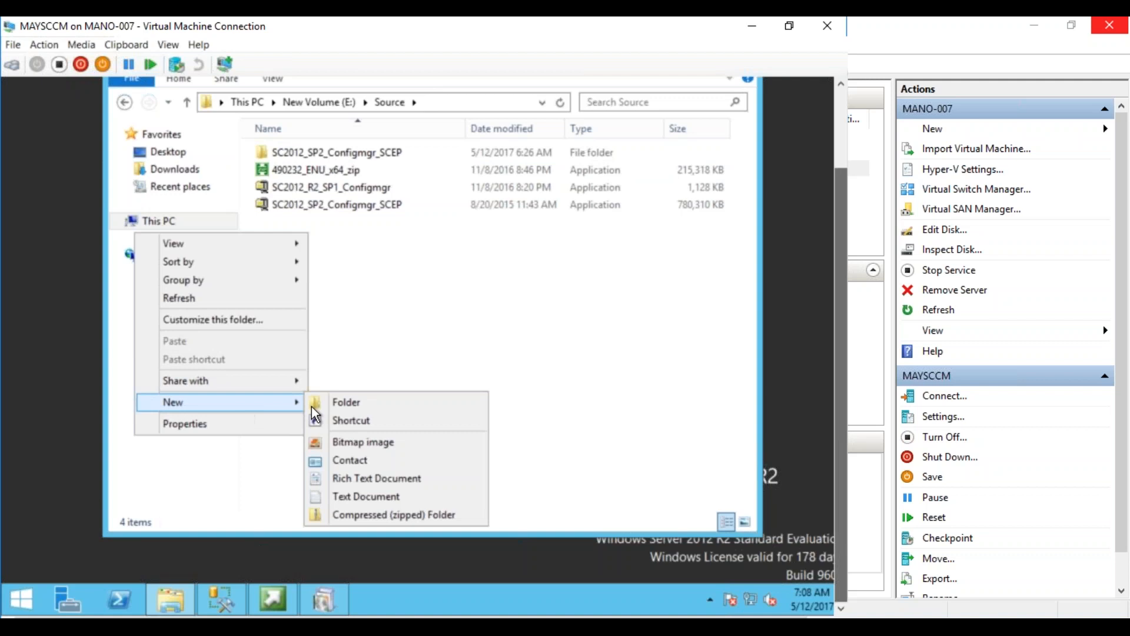
pyautogui.click(326, 401)
pyautogui.write('Downloads')
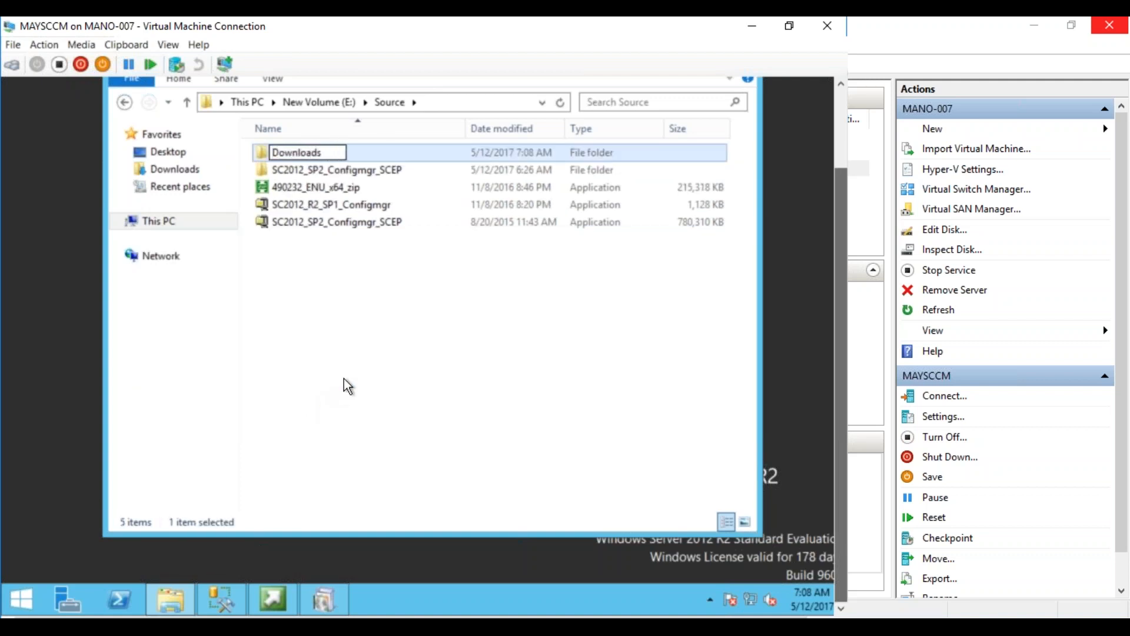
pyautogui.press('Return')
# Share the Source folder with Everyone at Read/Write permission
pyautogui.click(340, 105)
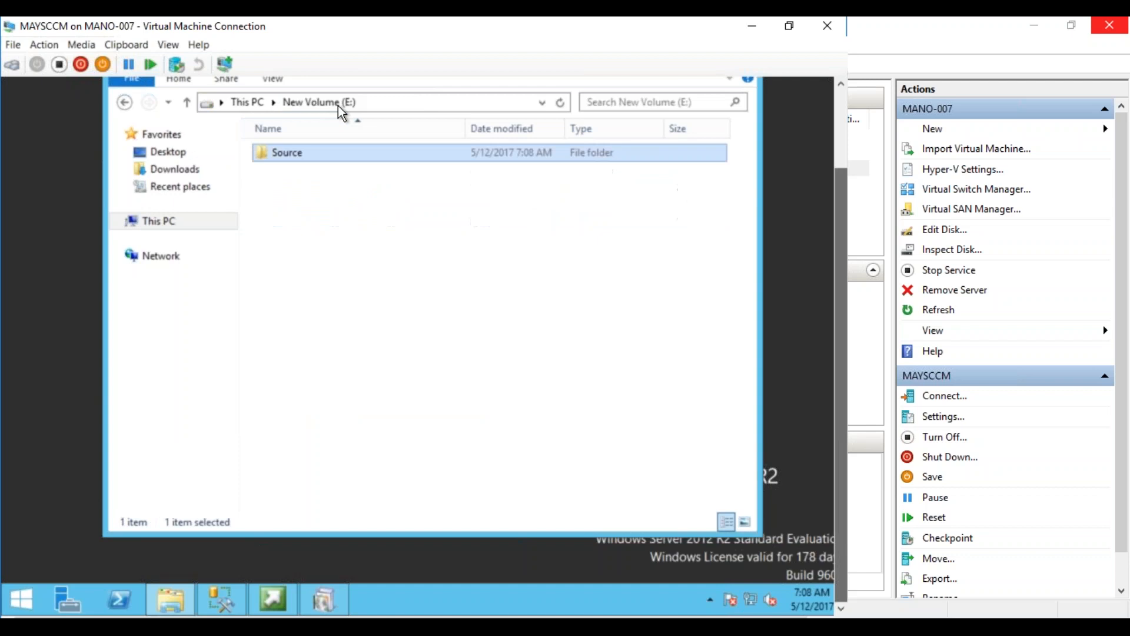
pyautogui.rightClick(278, 151)
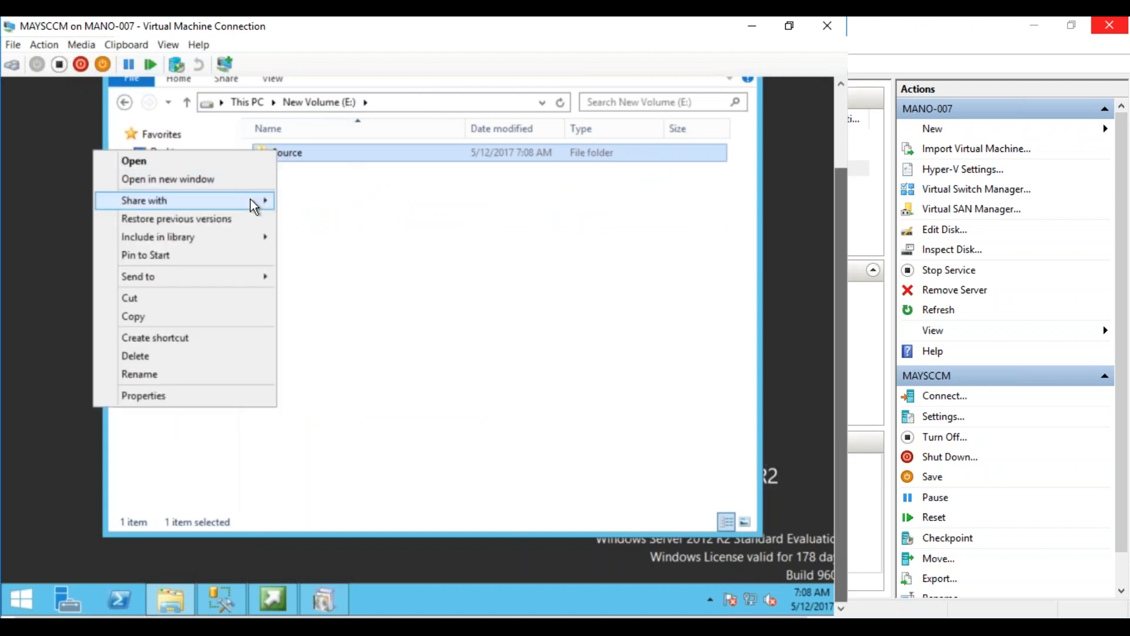
pyautogui.moveTo(250, 199)
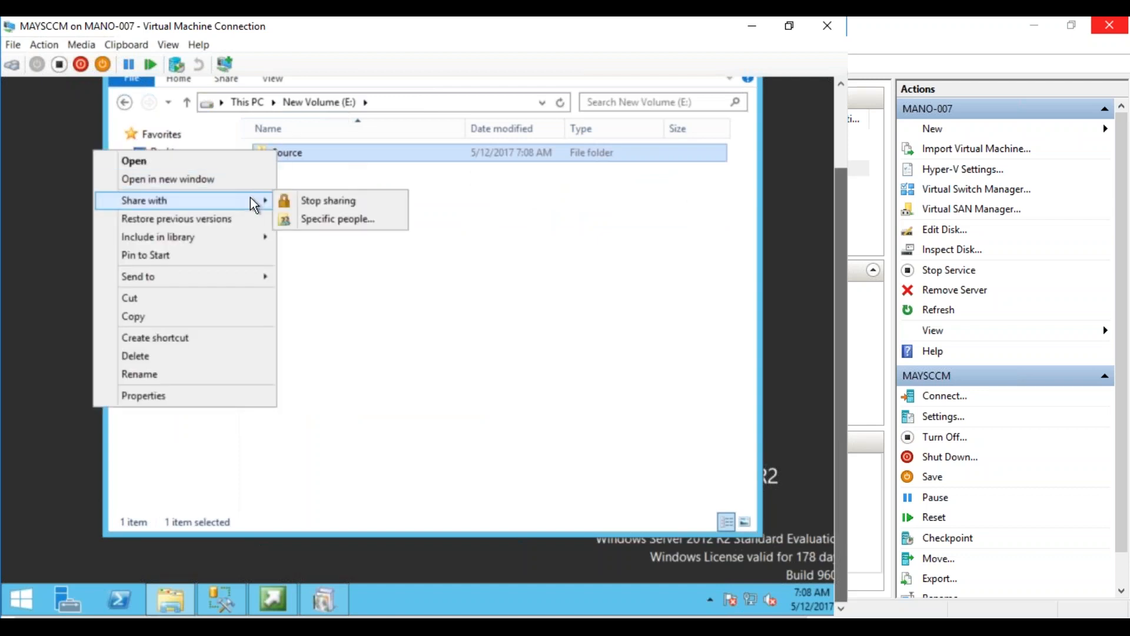
pyautogui.click(319, 219)
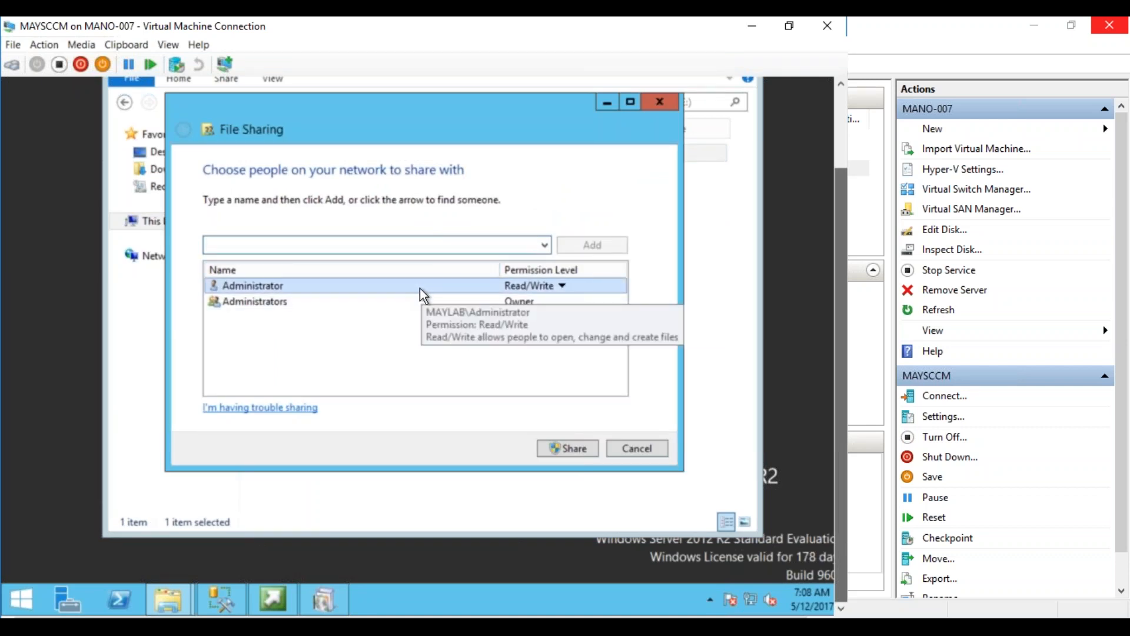
pyautogui.write('Ever')
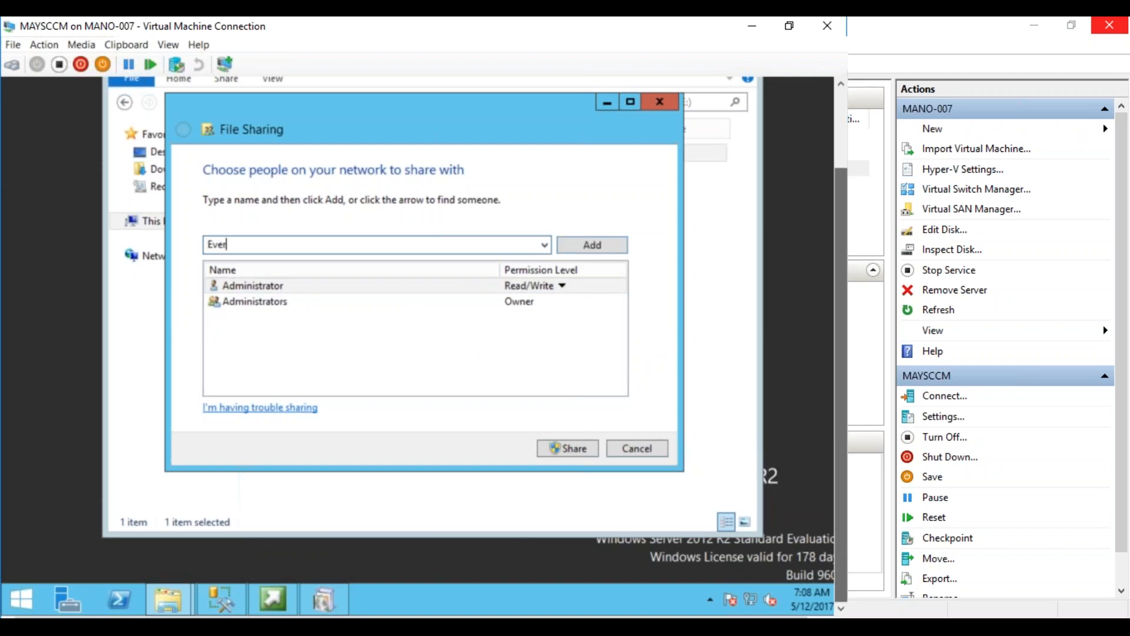
pyautogui.write('yone')
pyautogui.click(595, 245)
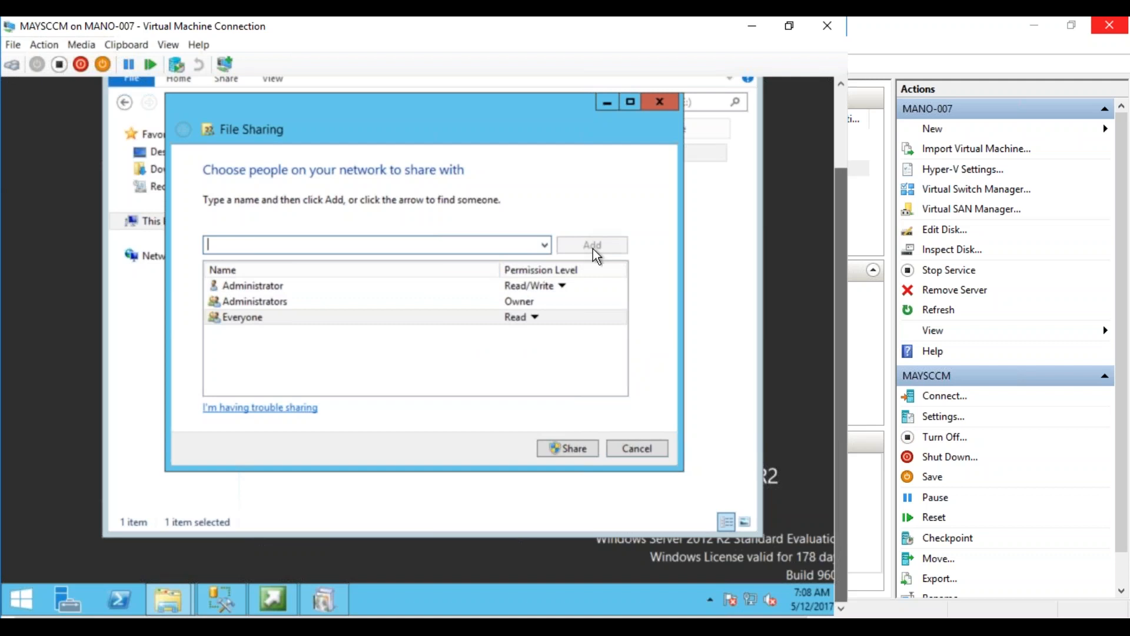
pyautogui.click(533, 317)
pyautogui.click(572, 339)
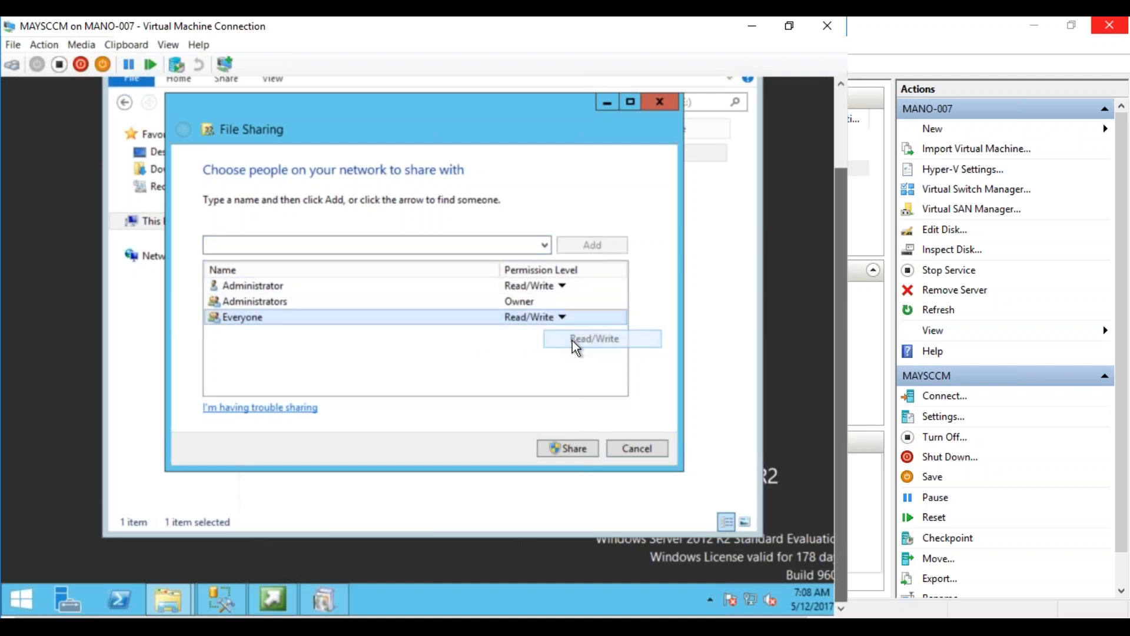
pyautogui.click(561, 445)
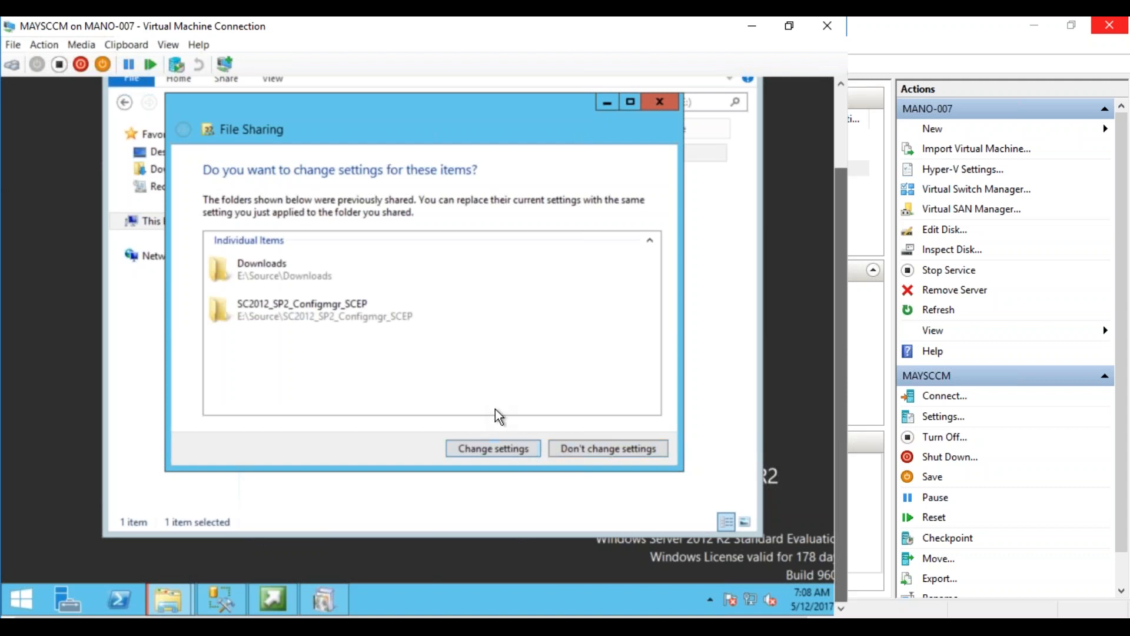
pyautogui.click(500, 450)
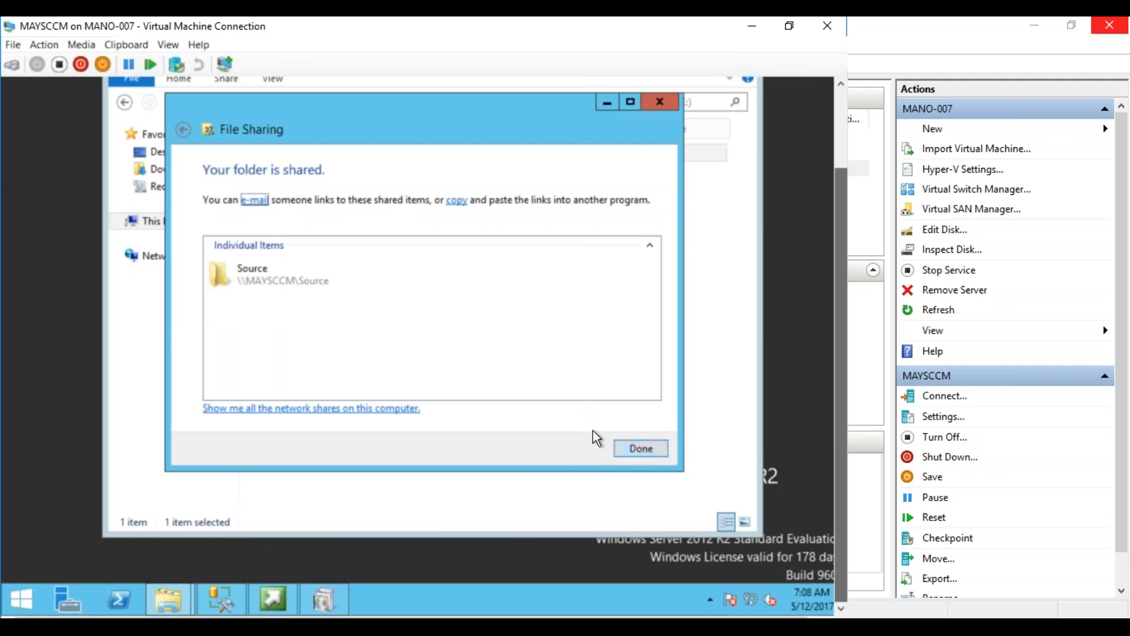
pyautogui.click(643, 450)
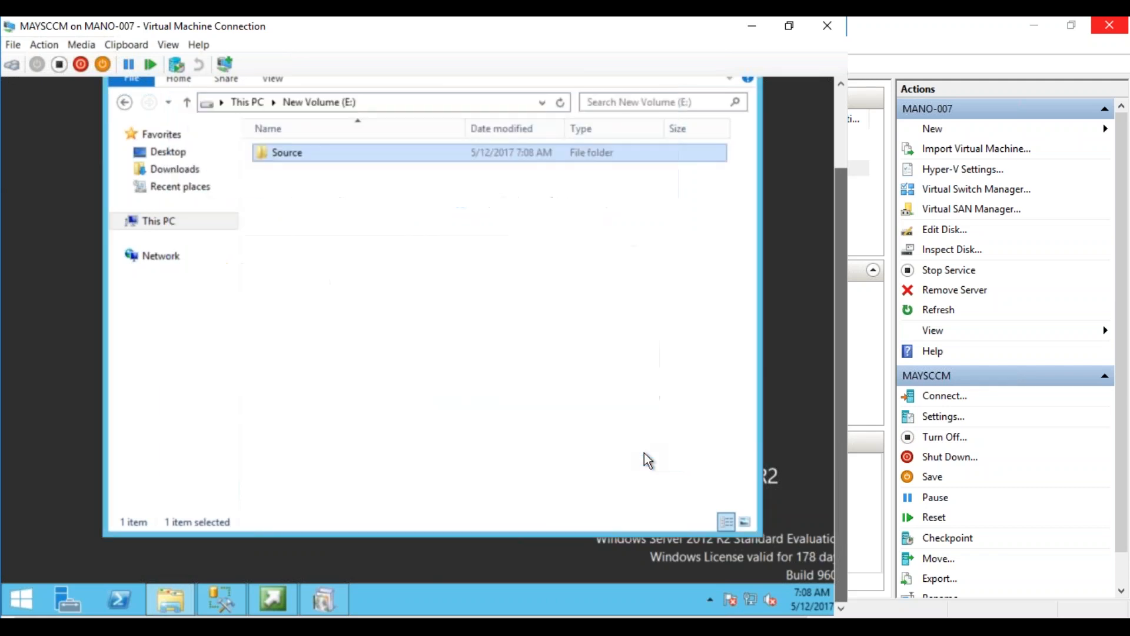
# Set the prerequisite download path to \\MAYSCCM\Source\Downloads and start the download
pyautogui.moveTo(848, 302); pyautogui.dragTo(845, 214)
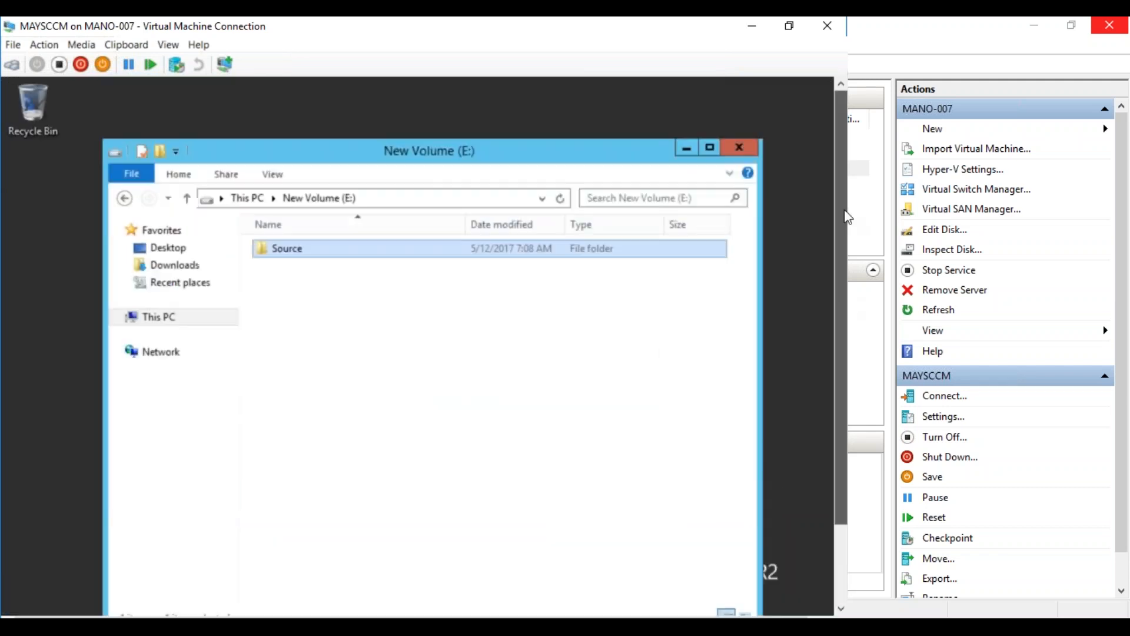
pyautogui.click(748, 148)
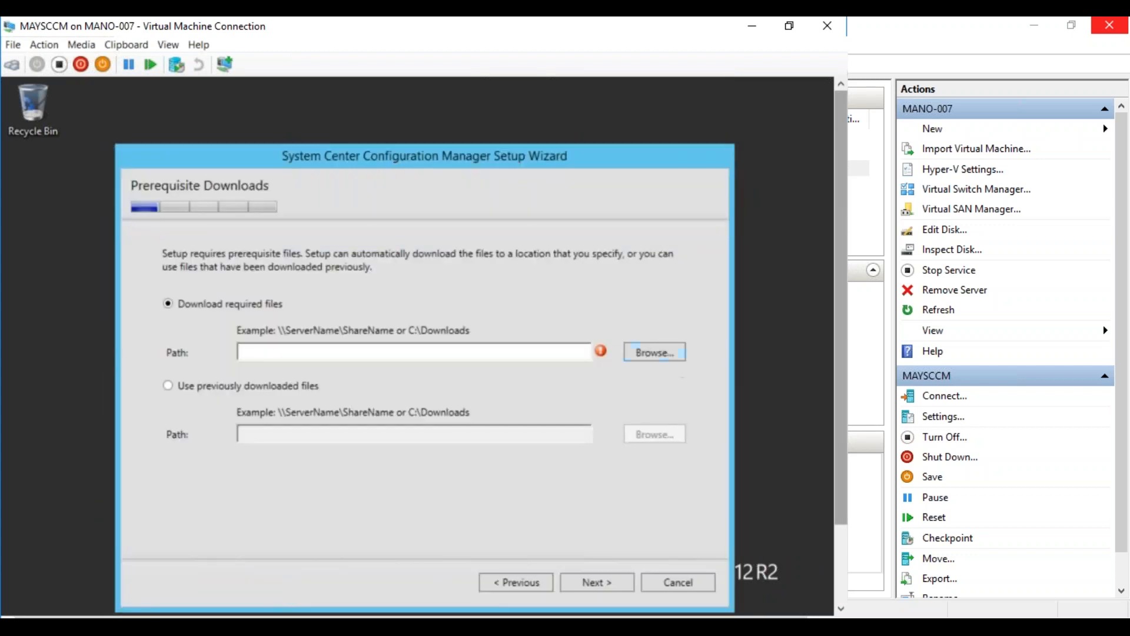
pyautogui.write('\\\\MAYSCCM\\Source\\')
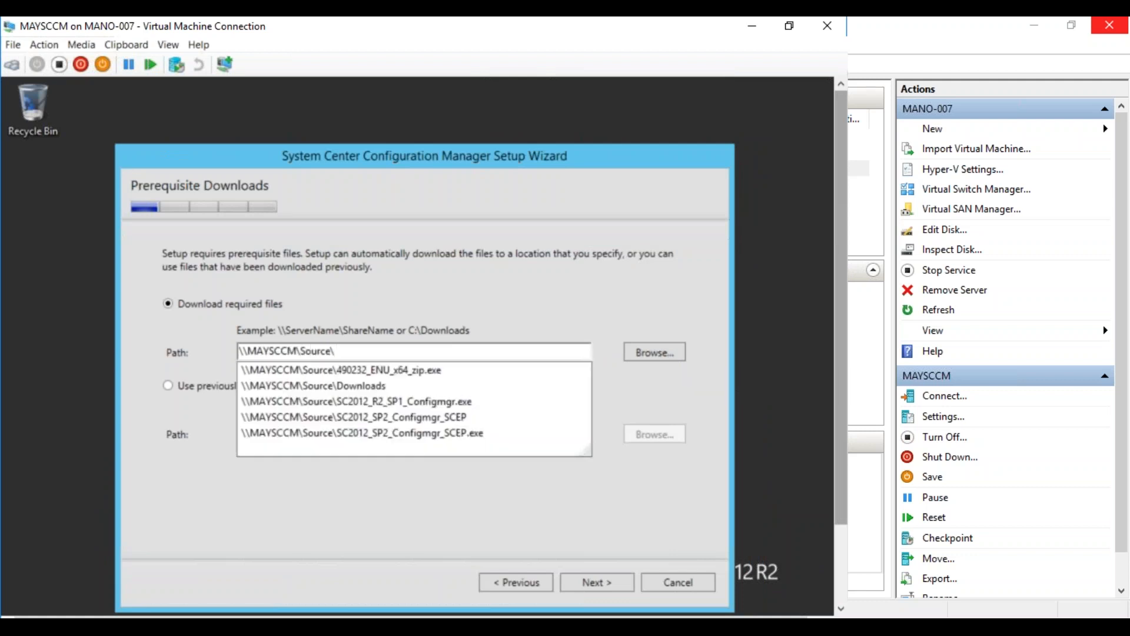
pyautogui.click(412, 385)
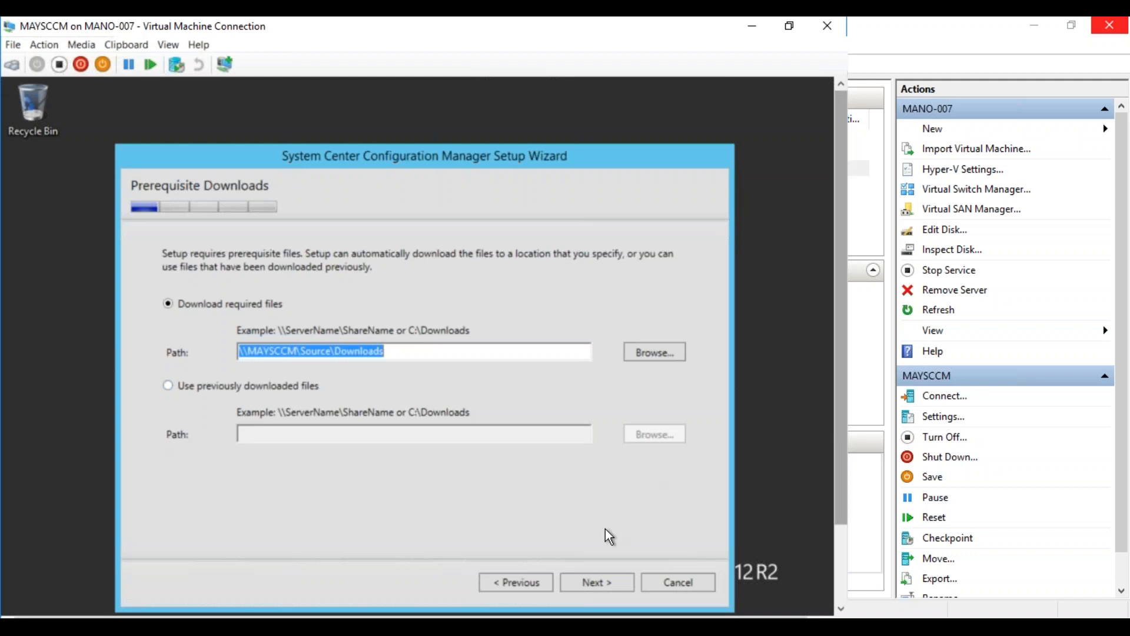
pyautogui.click(584, 579)
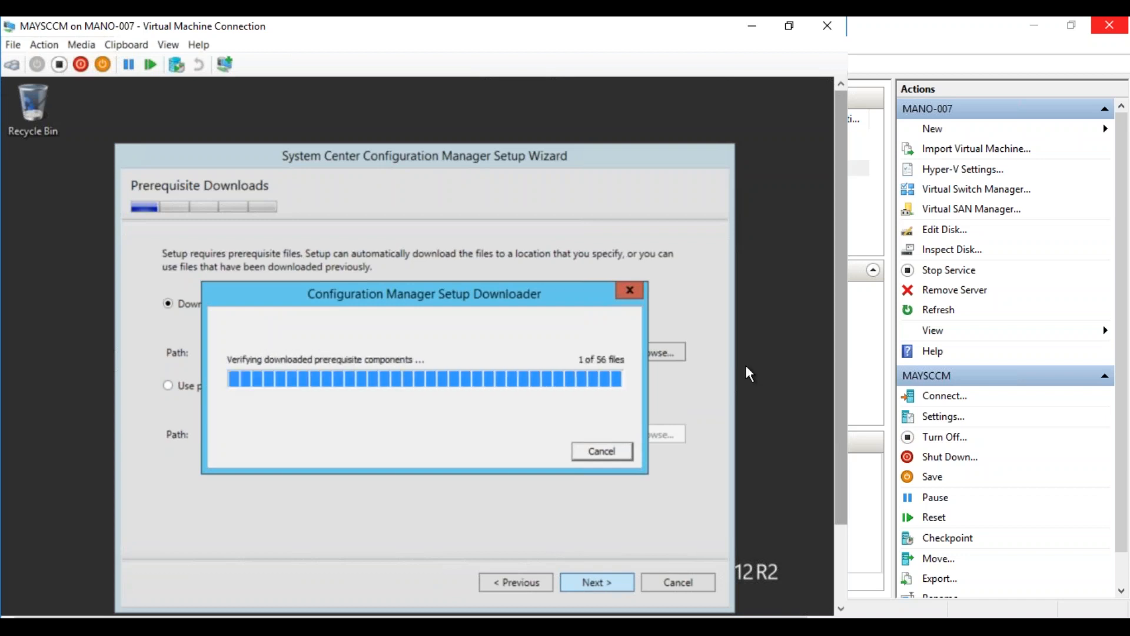
pyautogui.moveTo(839, 368); pyautogui.dragTo(828, 452)
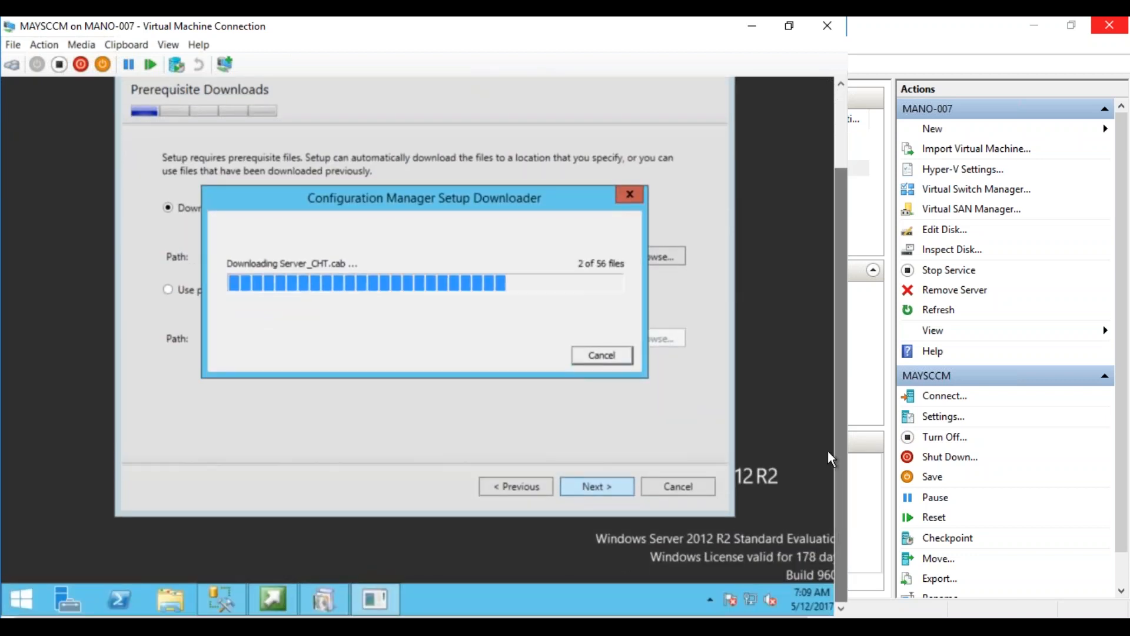
pyautogui.click(174, 600)
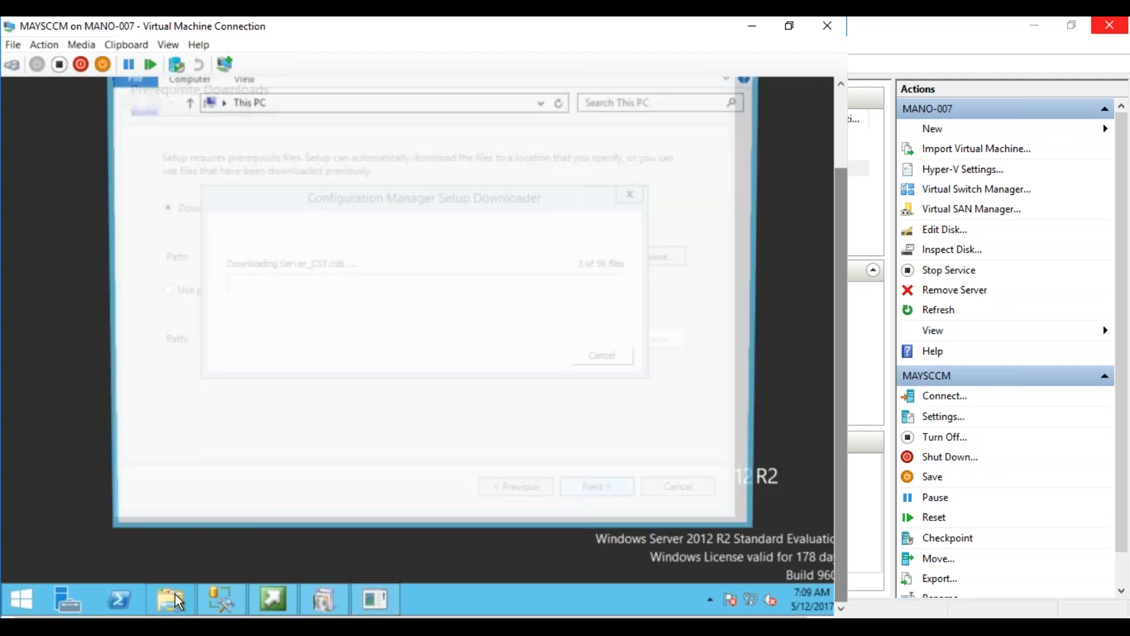
# Open the ConfigMgrSetup log on C: in Notepad, read it, and close it
pyautogui.doubleClick(550, 324)
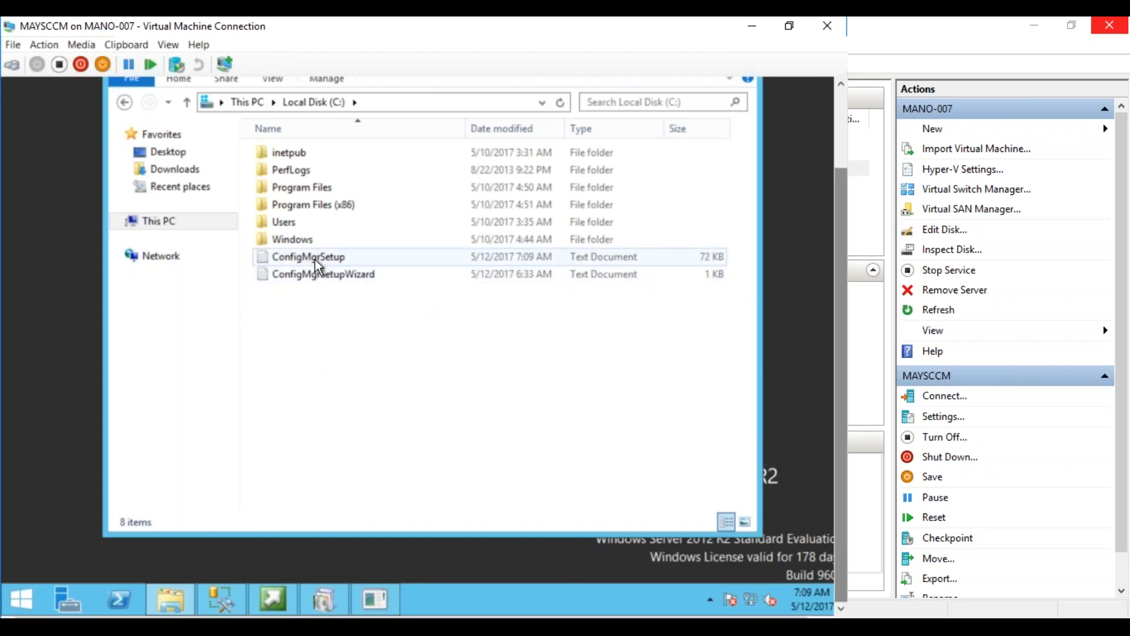
pyautogui.click(315, 260)
pyautogui.doubleClick(315, 258)
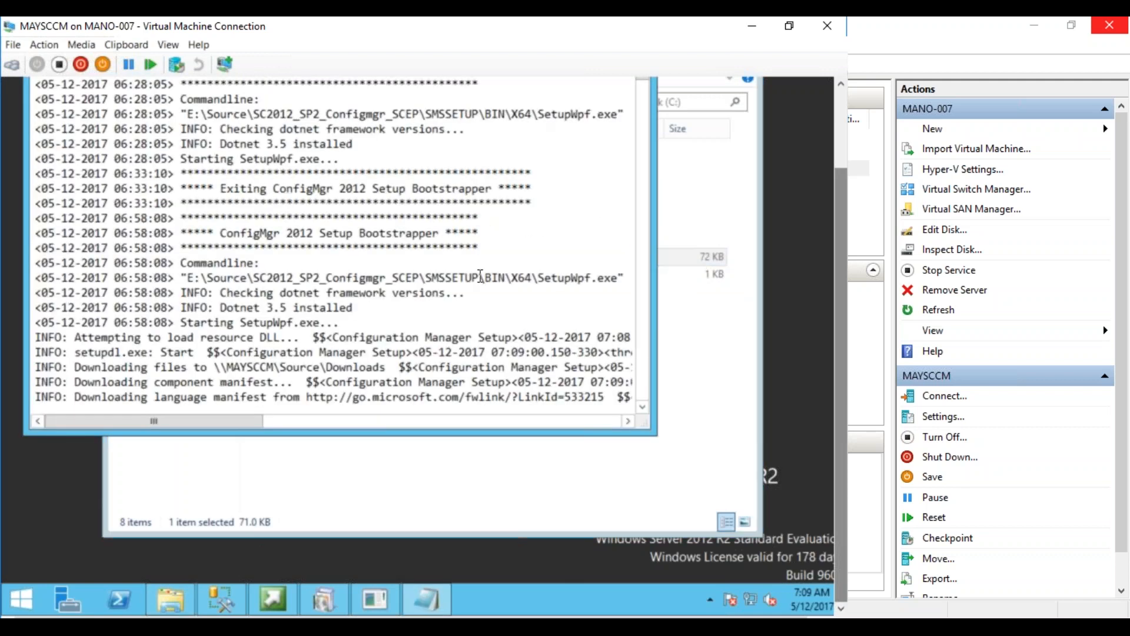
pyautogui.moveTo(835, 260); pyautogui.dragTo(832, 184)
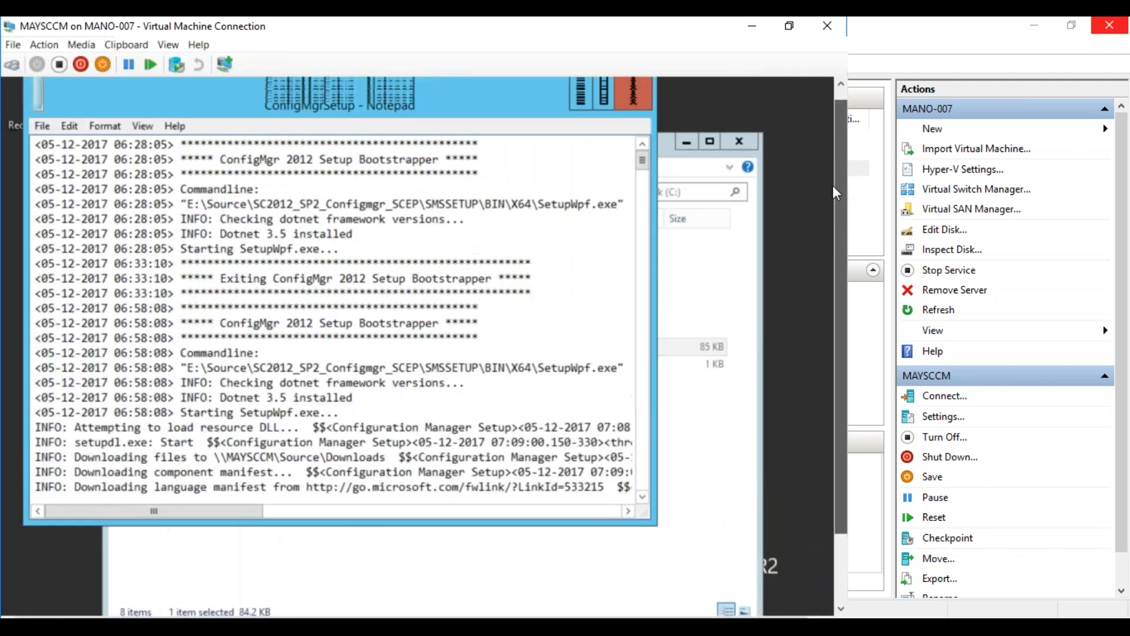
pyautogui.click(631, 109)
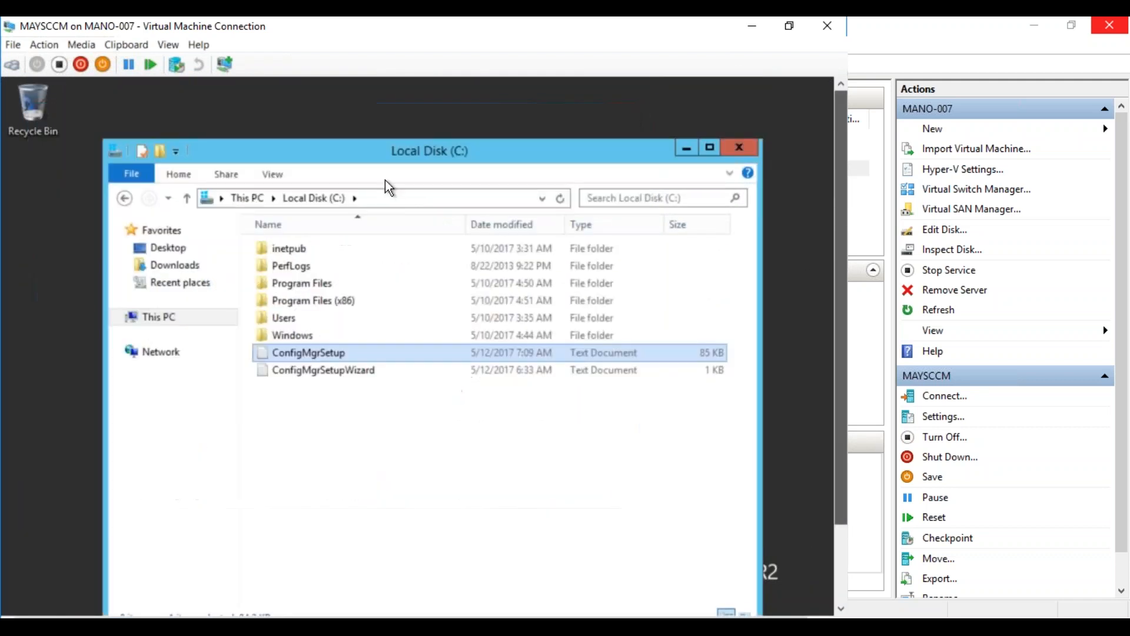
# Browse to E:\Source\SC2012_SP2_Configmgr_SCEP\SMSSETUP\TOOLS and launch CMTrace
pyautogui.click(248, 198)
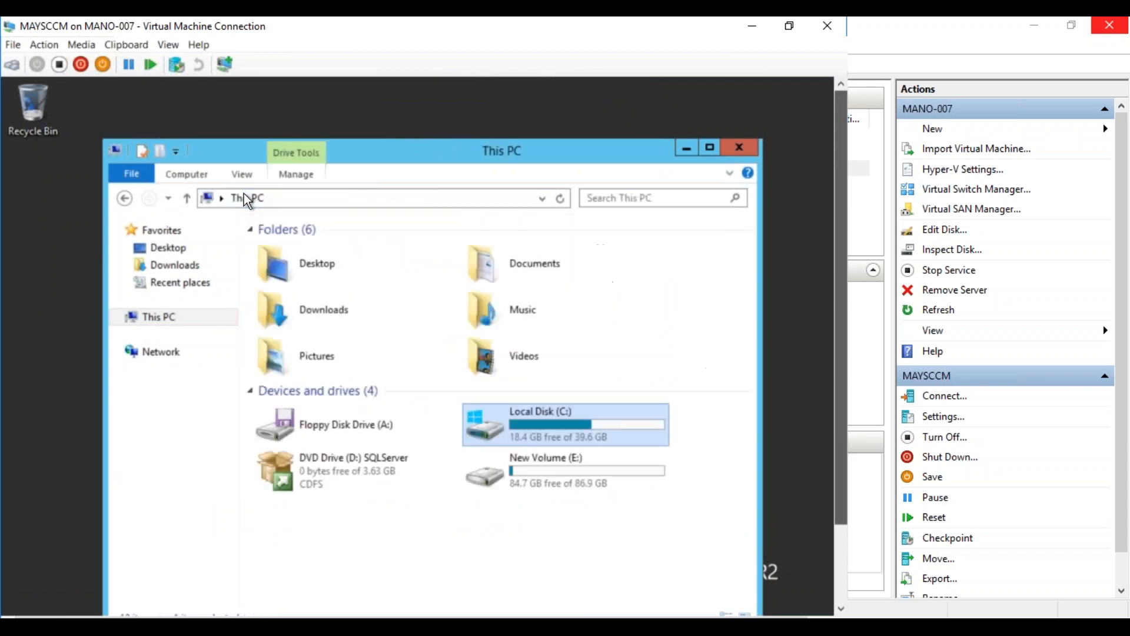
pyautogui.doubleClick(521, 476)
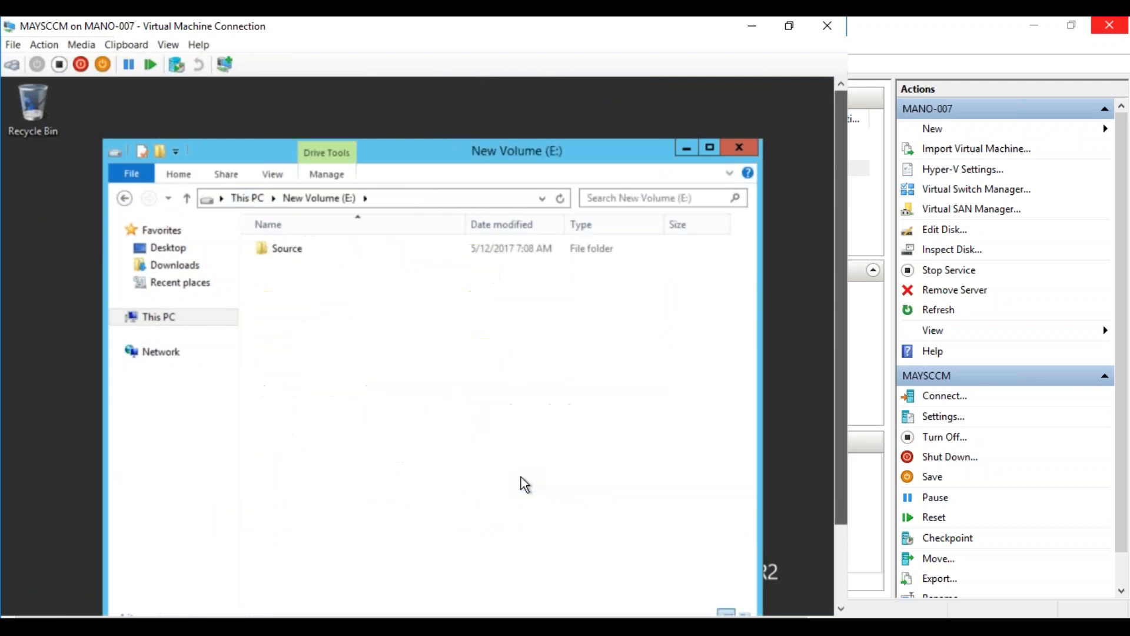
pyautogui.doubleClick(284, 249)
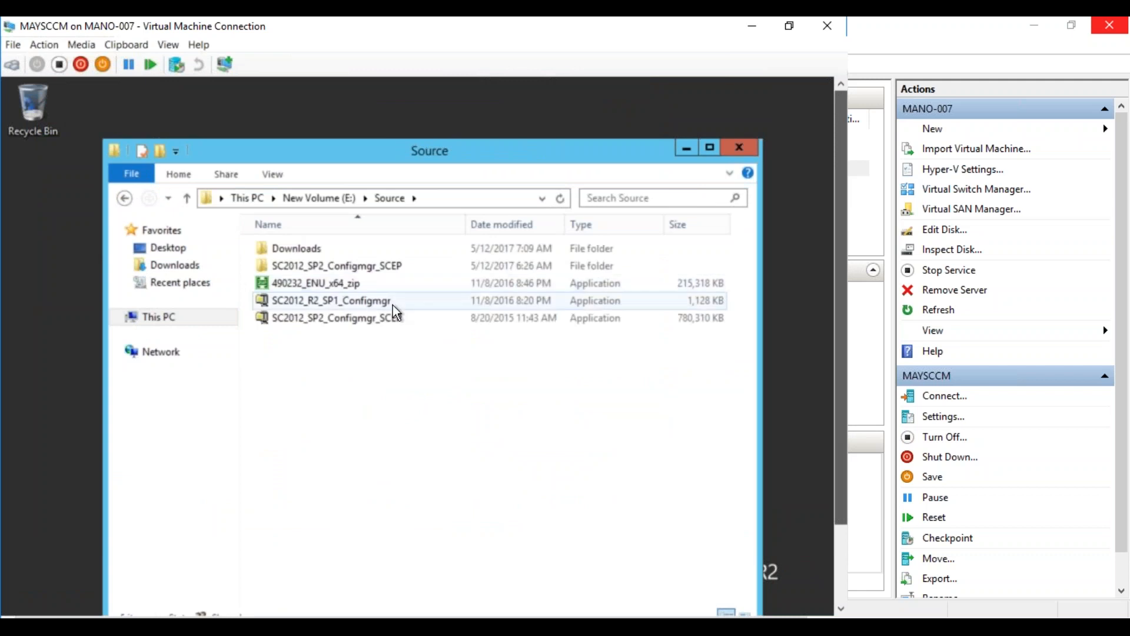
pyautogui.doubleClick(341, 266)
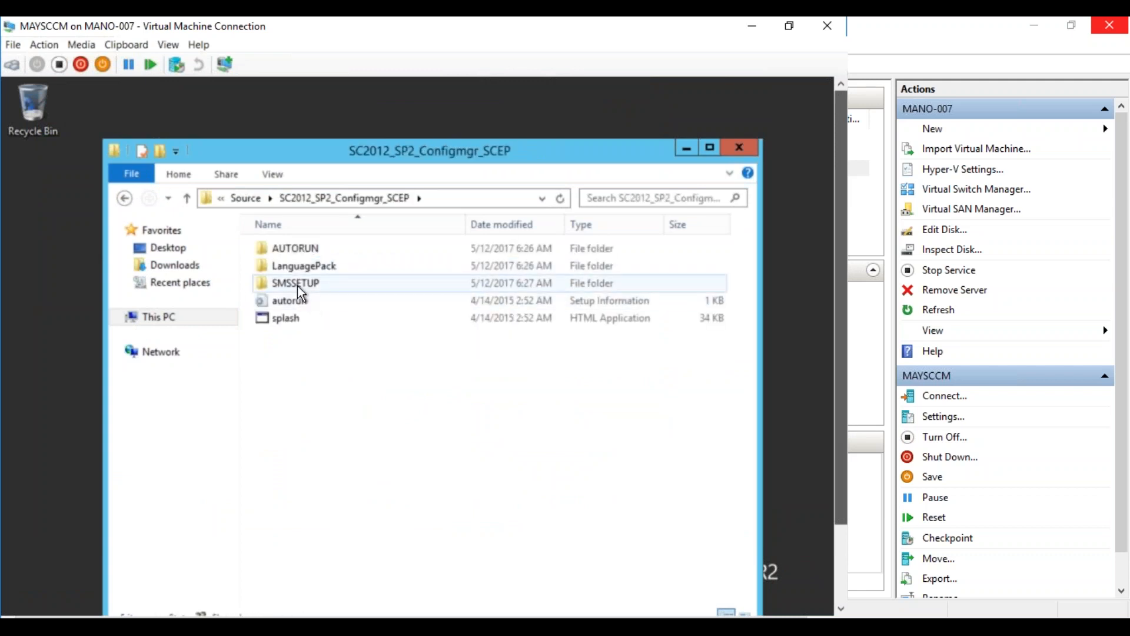
pyautogui.click(298, 286)
pyautogui.doubleClick(297, 285)
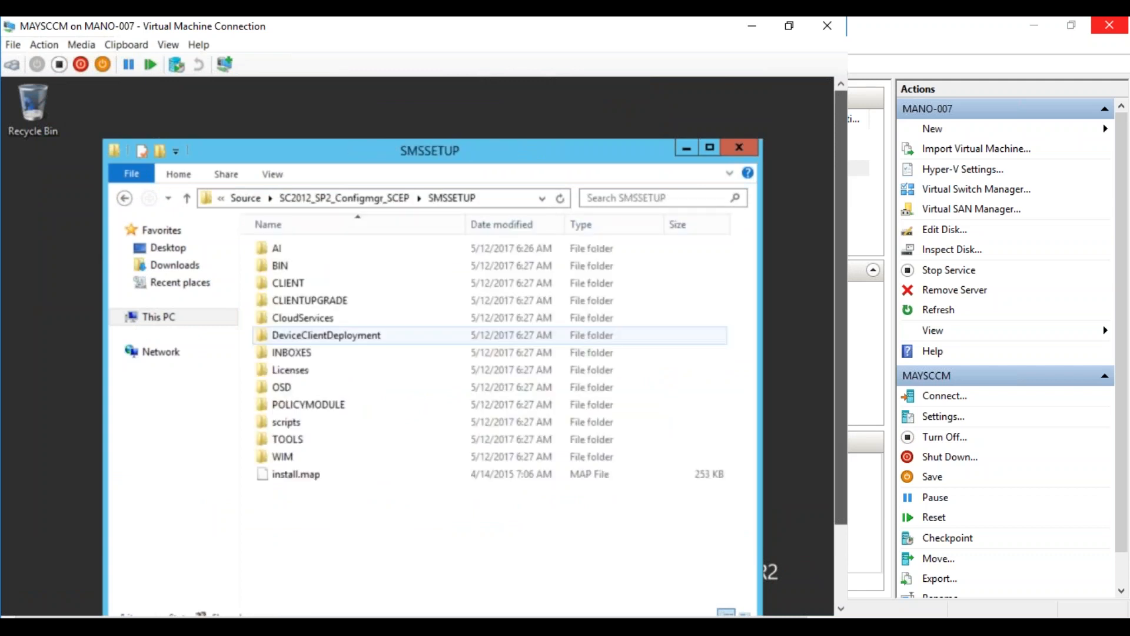
pyautogui.doubleClick(296, 437)
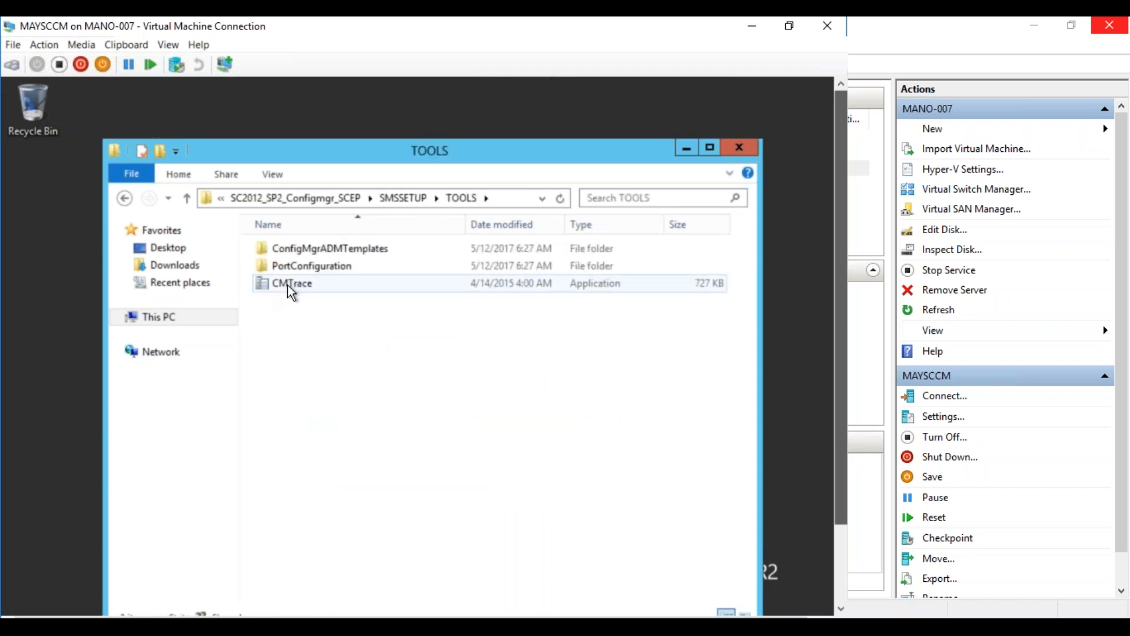
pyautogui.click(285, 292)
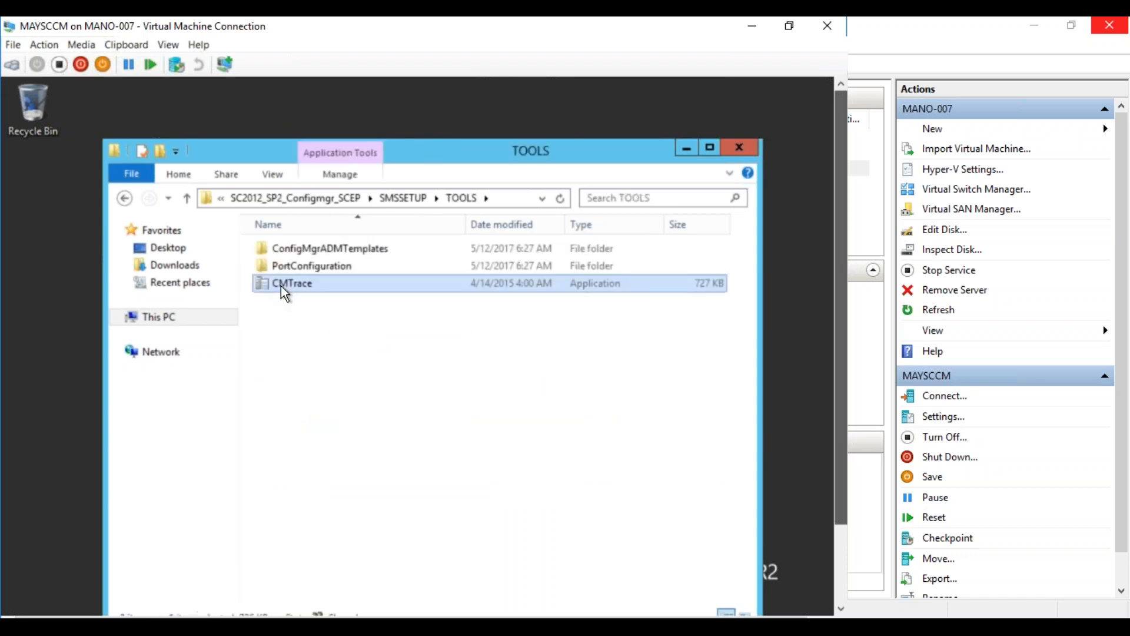
pyautogui.doubleClick(282, 286)
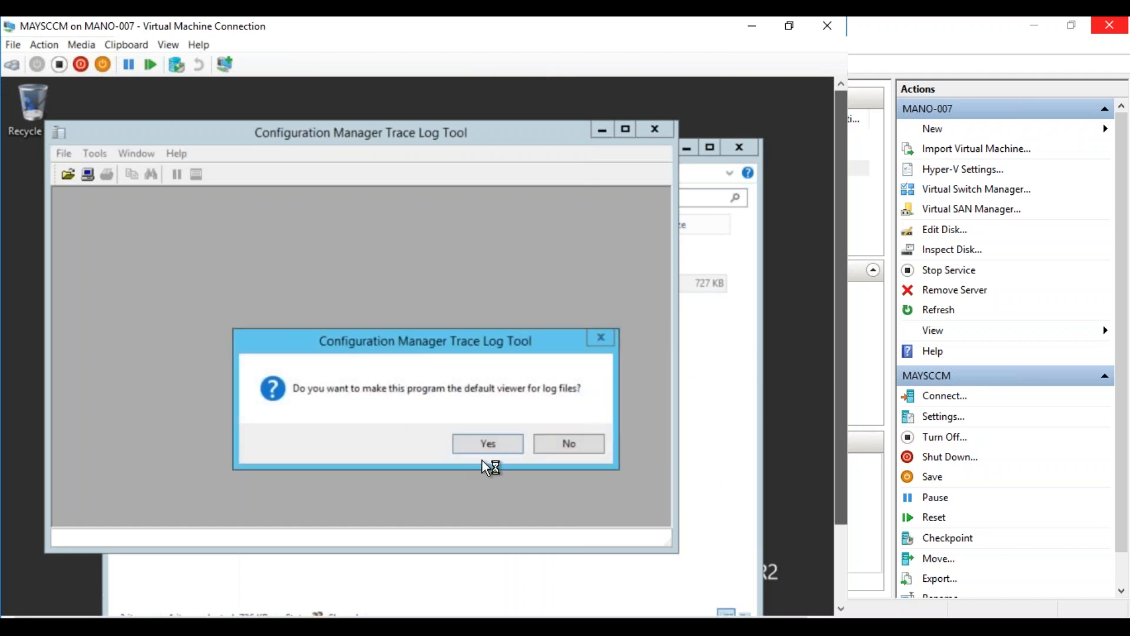
# Make CMTrace the default log viewer, close it, and navigate back to This PC
pyautogui.click(482, 448)
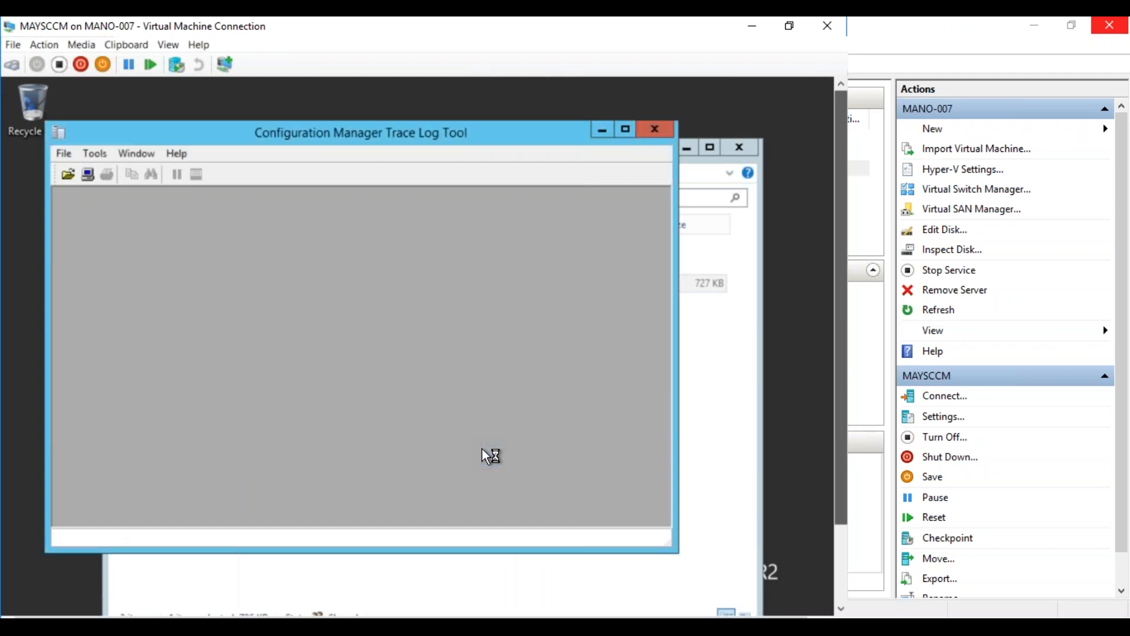
pyautogui.click(659, 127)
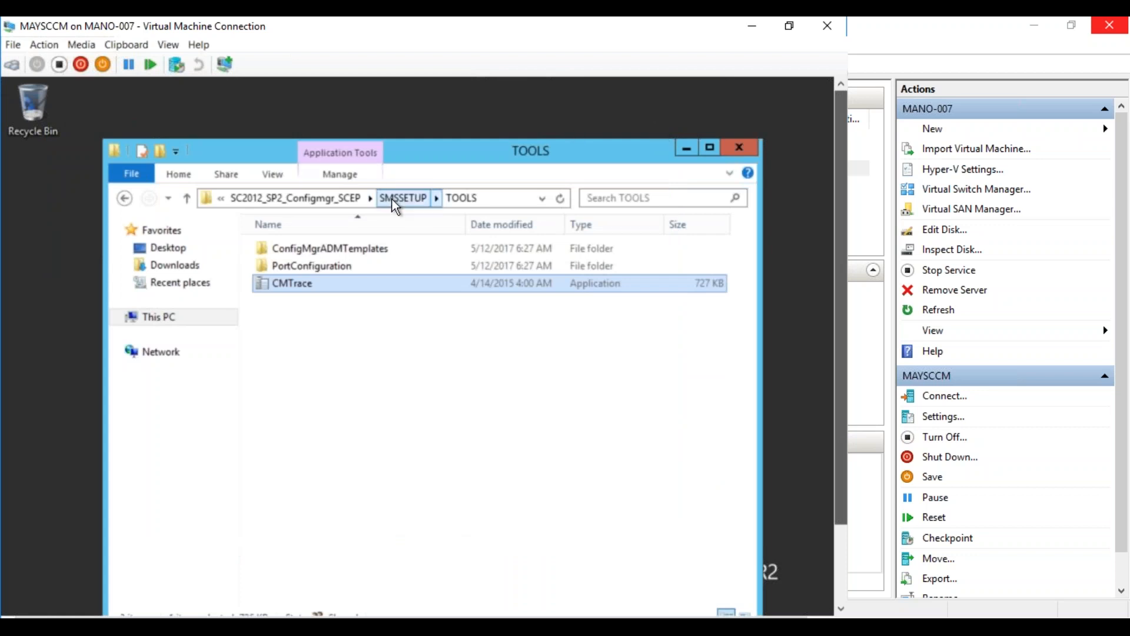
pyautogui.click(125, 199)
pyautogui.click(126, 199)
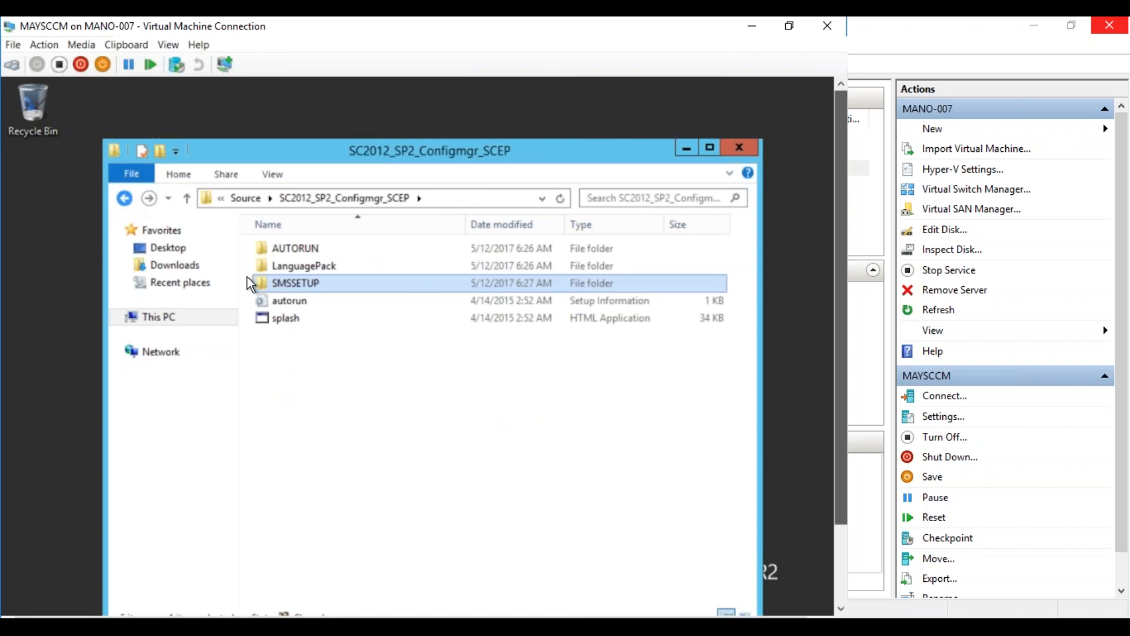
pyautogui.click(187, 198)
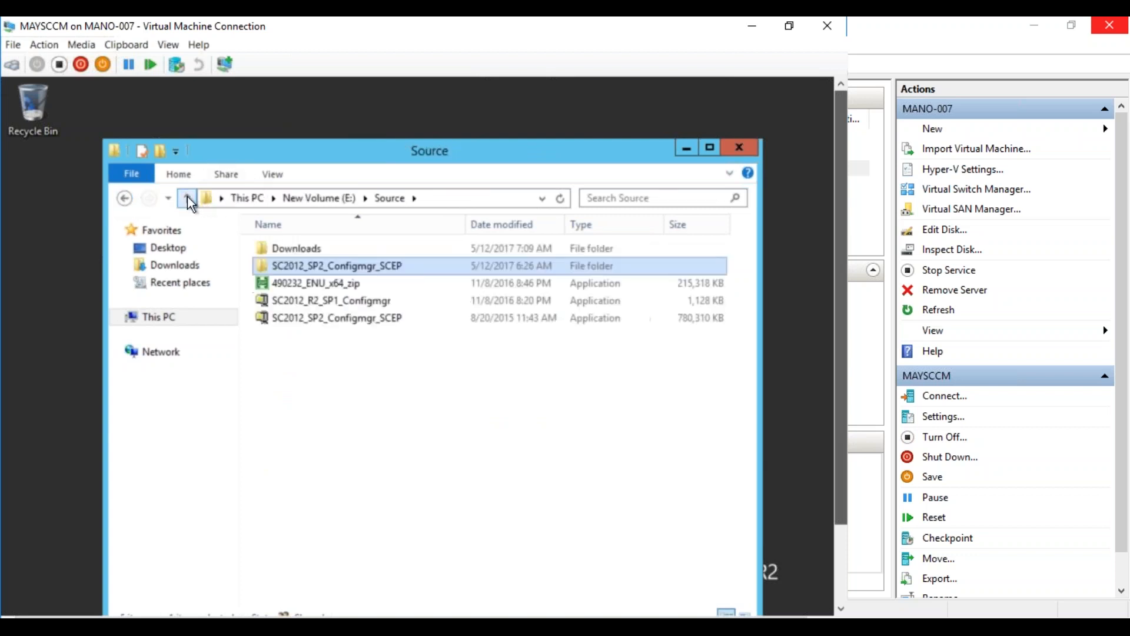
pyautogui.click(187, 198)
pyautogui.click(187, 197)
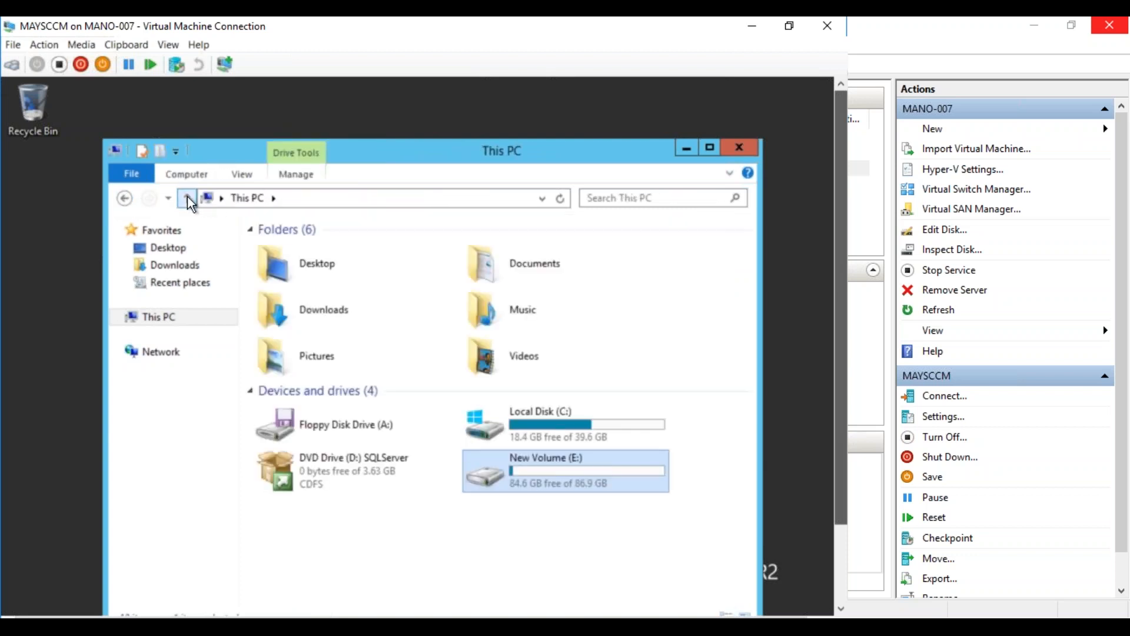
# Open ConfigMgrSetup.log on Local Disk (C:) with the Configuration Manager Trace Log Tool
pyautogui.click(520, 420)
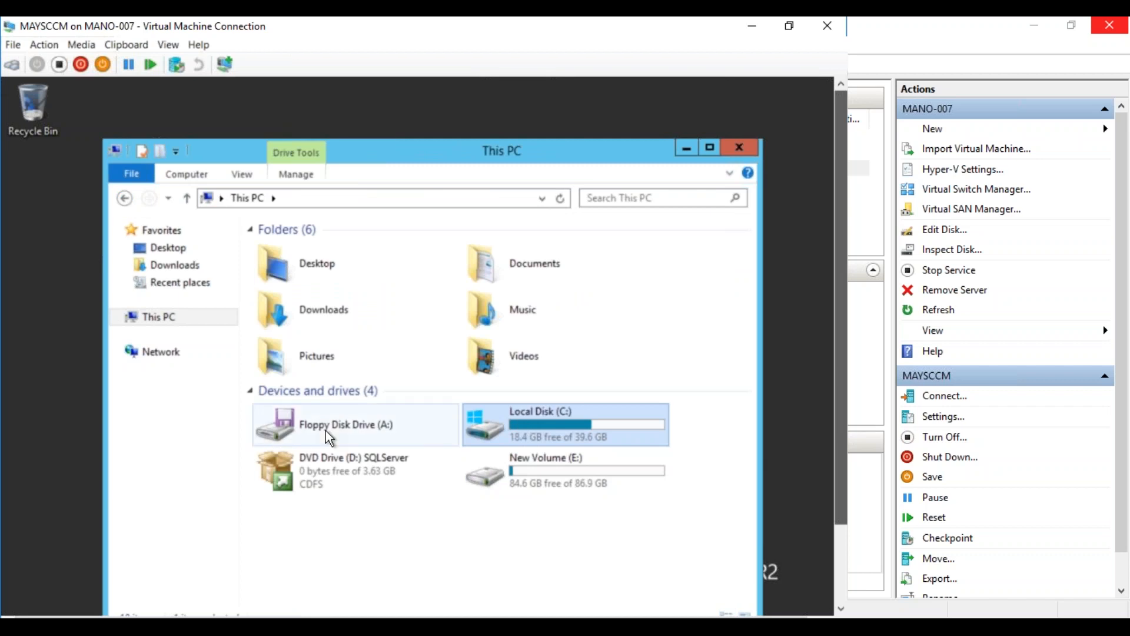
pyautogui.press('Return')
pyautogui.doubleClick(321, 355)
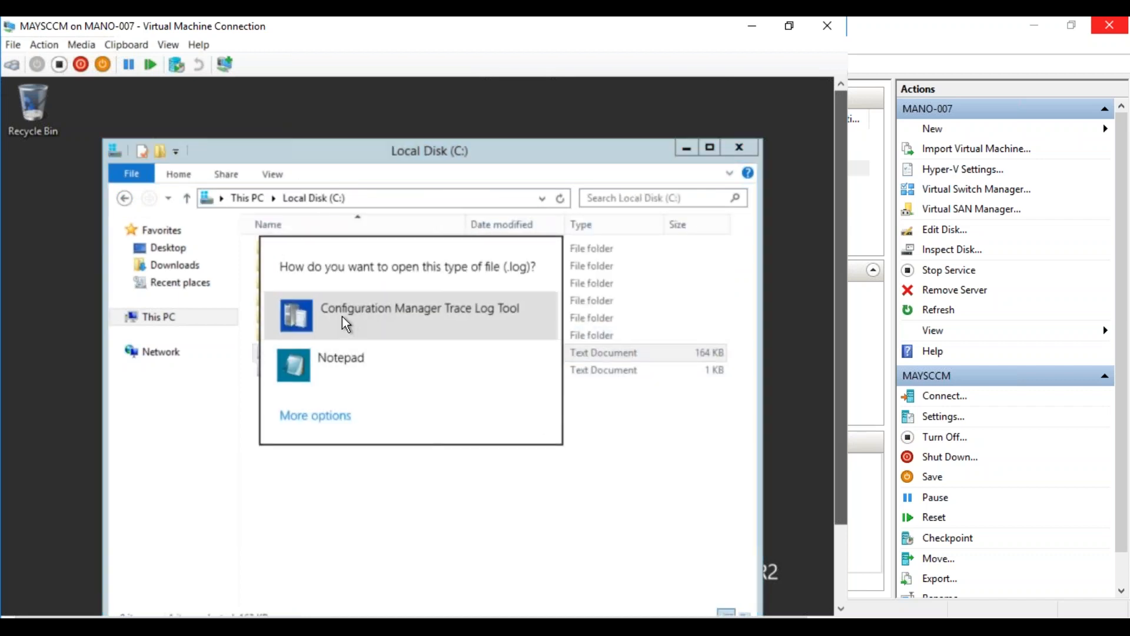
pyautogui.click(342, 316)
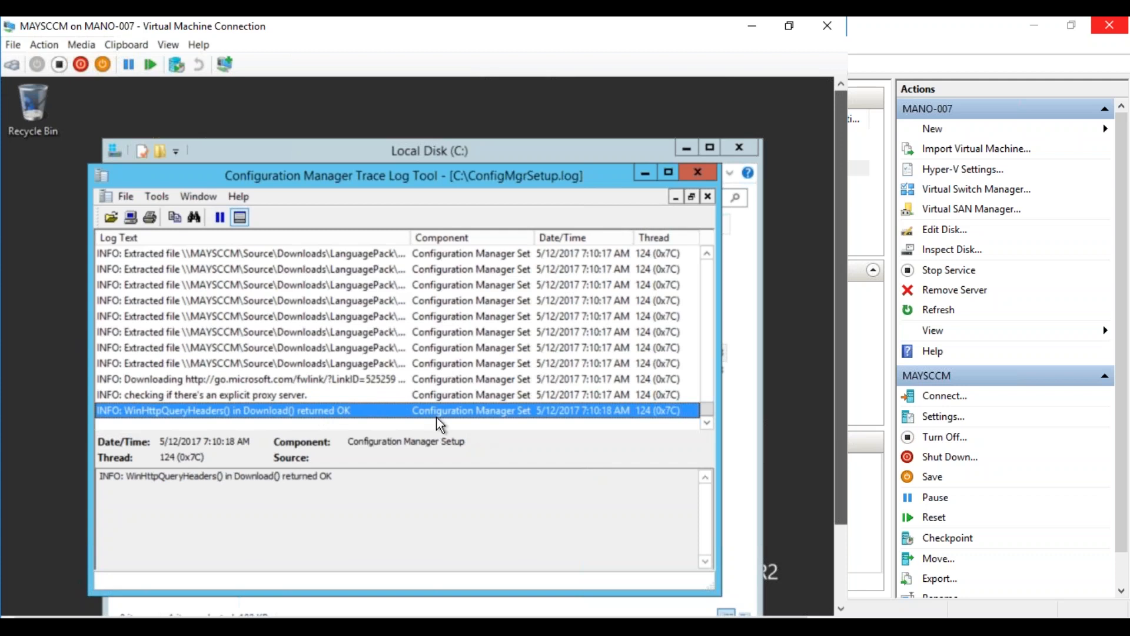
pyautogui.moveTo(844, 451); pyautogui.dragTo(843, 559)
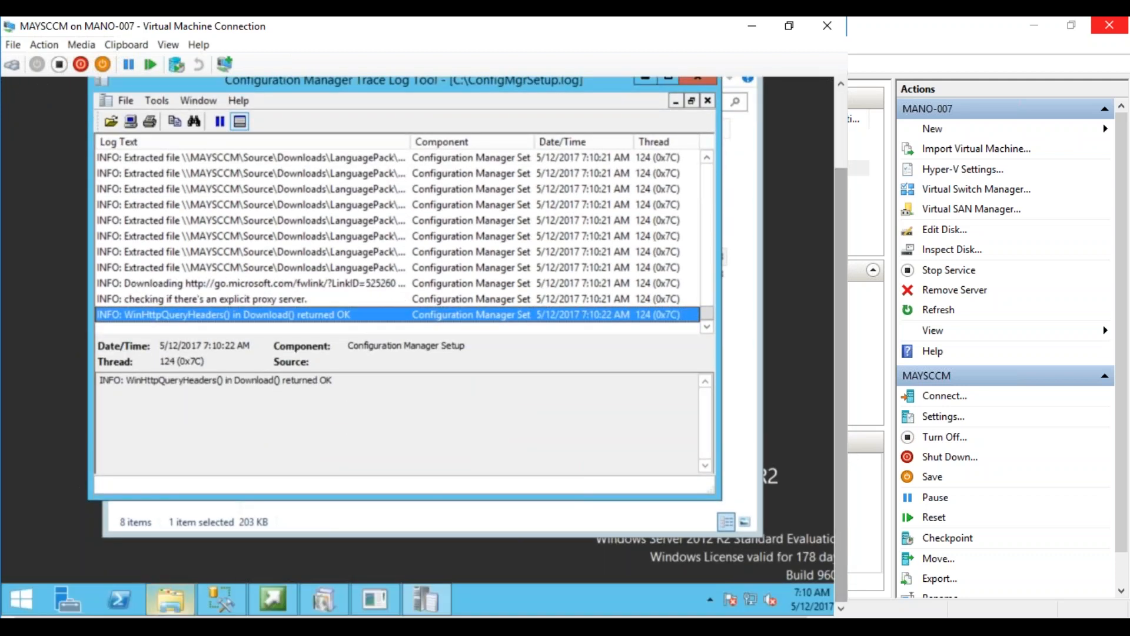
pyautogui.click(171, 599)
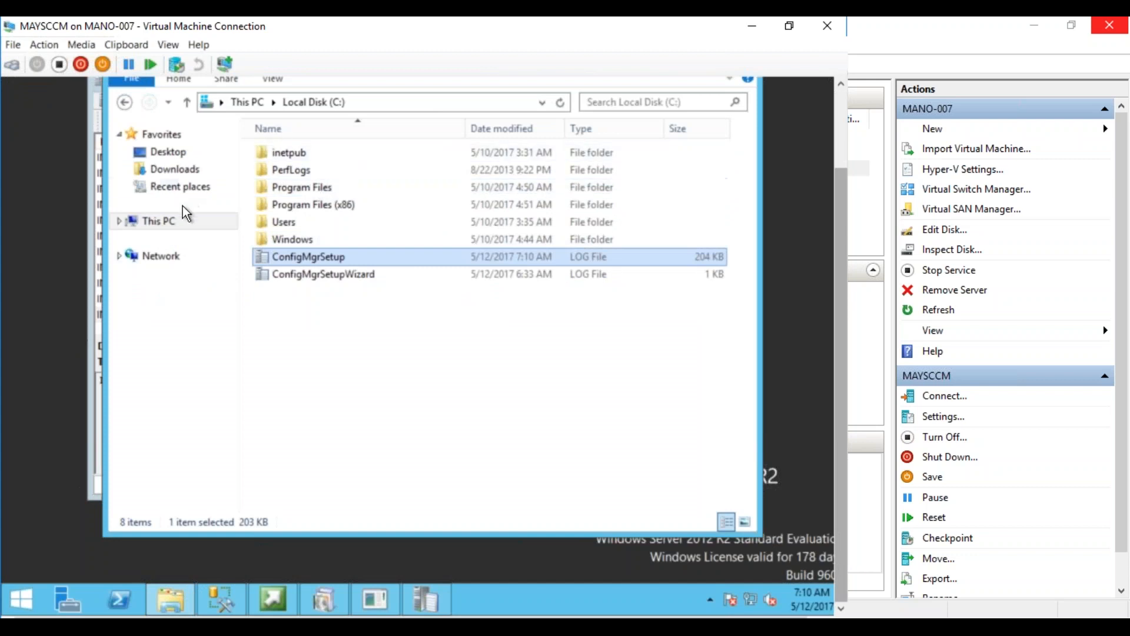
pyautogui.click(160, 221)
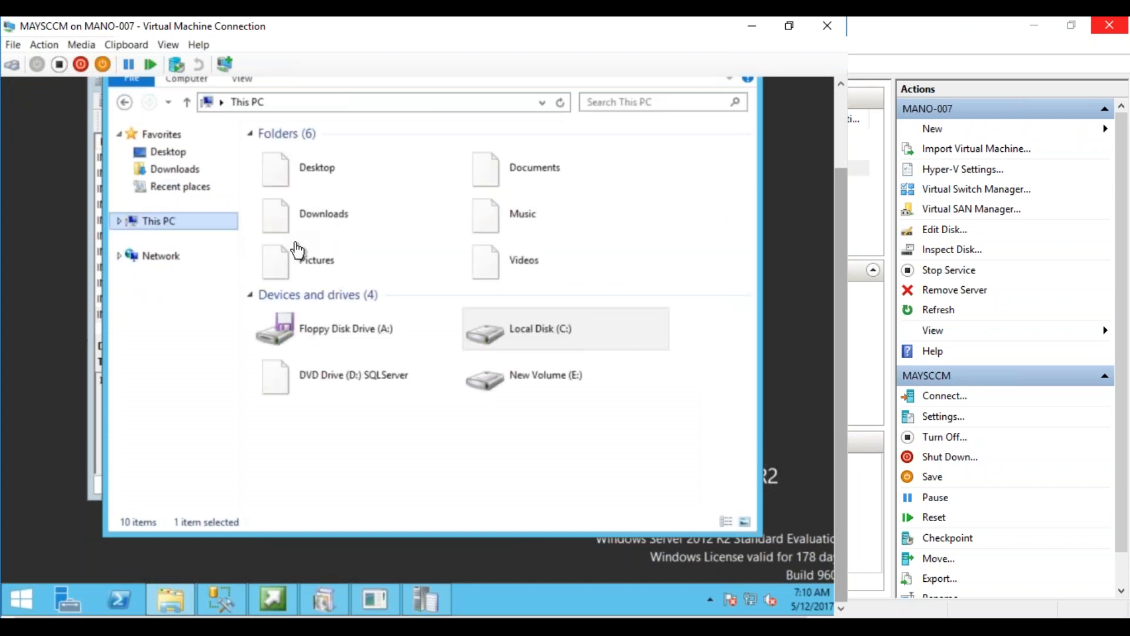
pyautogui.doubleClick(546, 368)
pyautogui.doubleClick(277, 156)
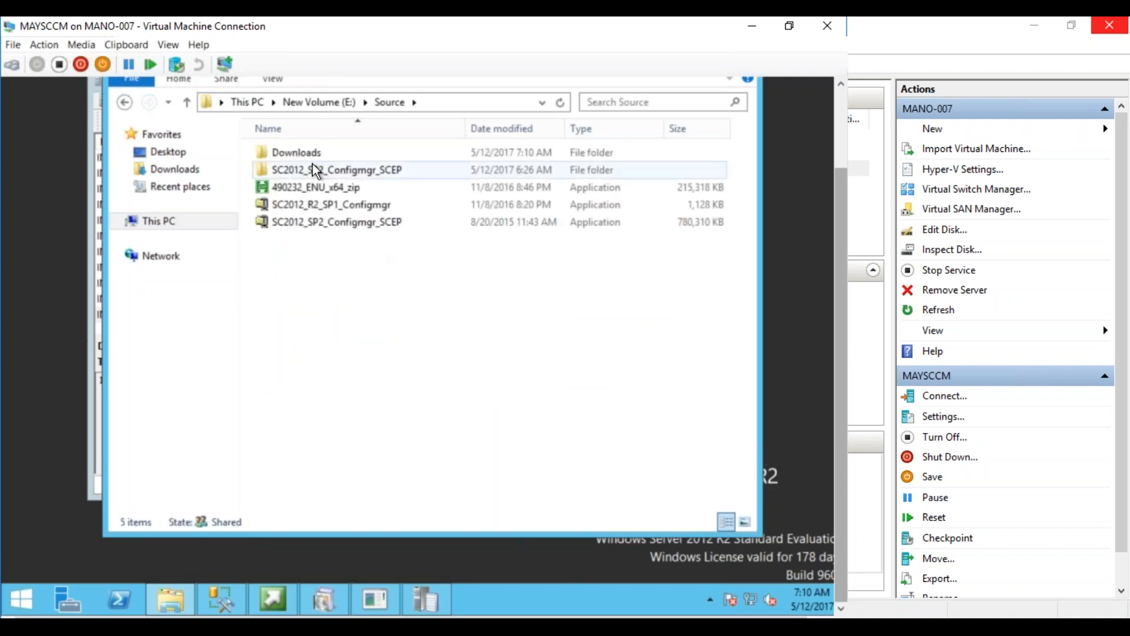
pyautogui.doubleClick(306, 155)
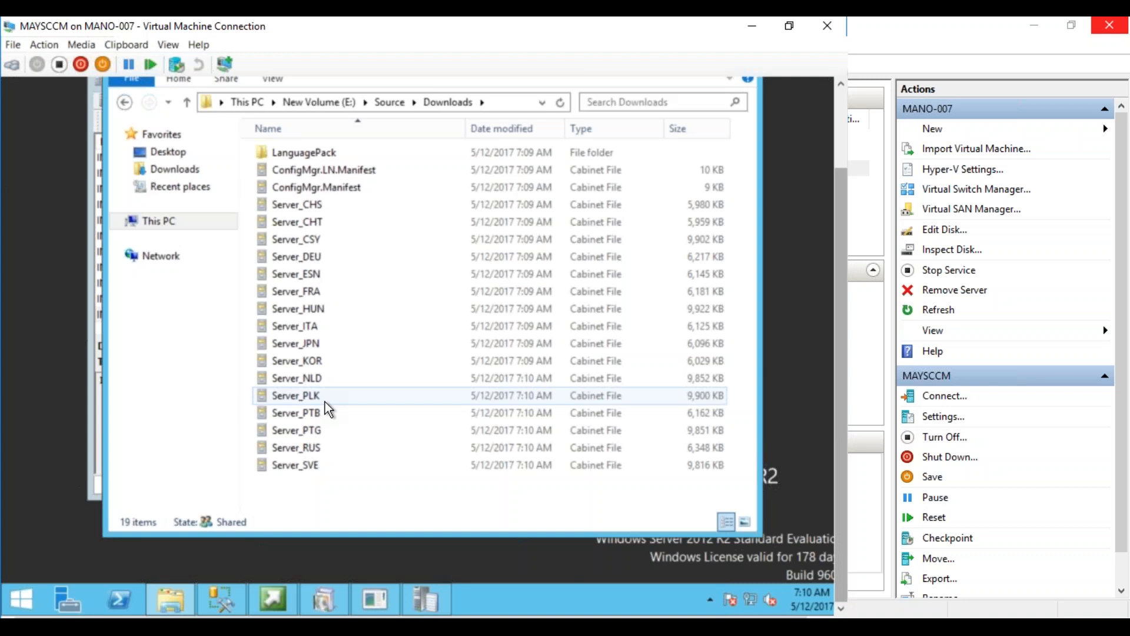
pyautogui.doubleClick(307, 152)
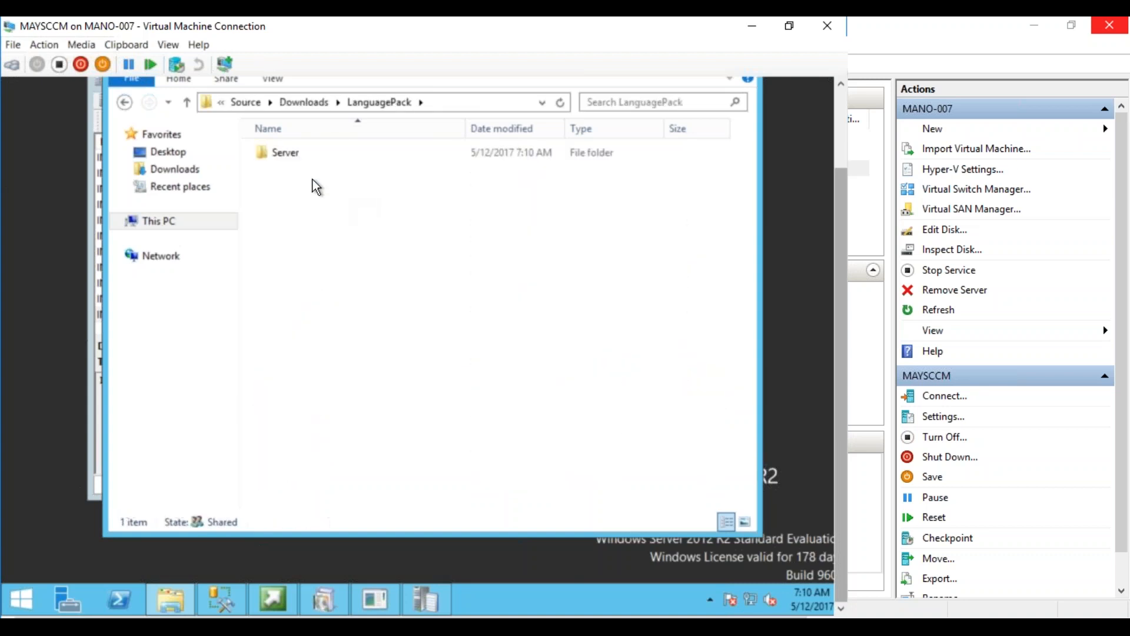
pyautogui.click(312, 101)
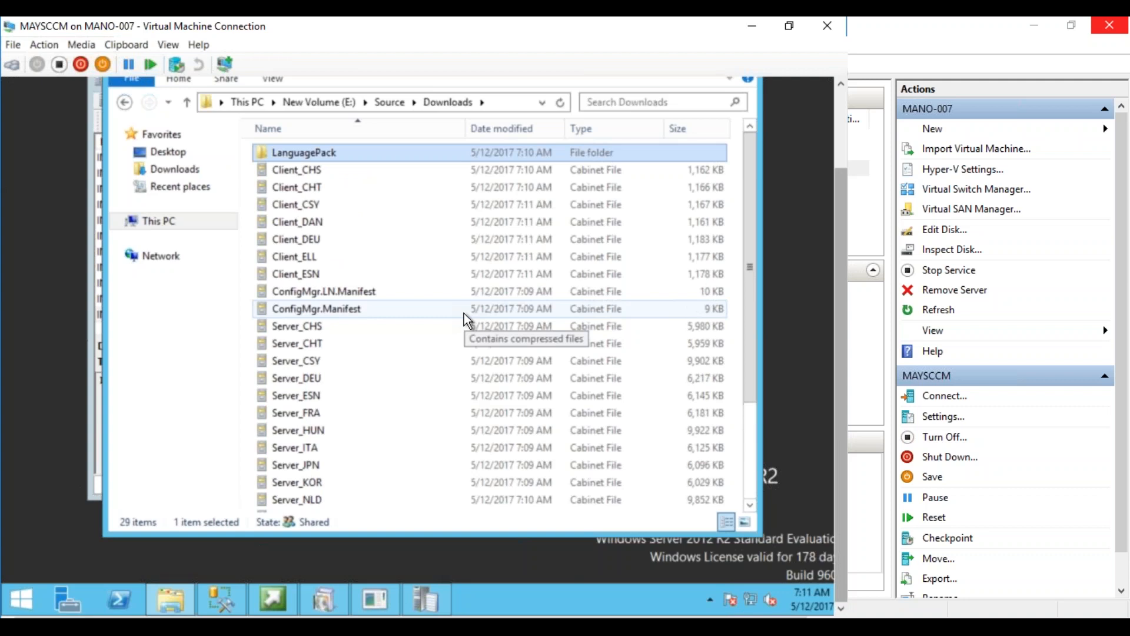
pyautogui.click(422, 596)
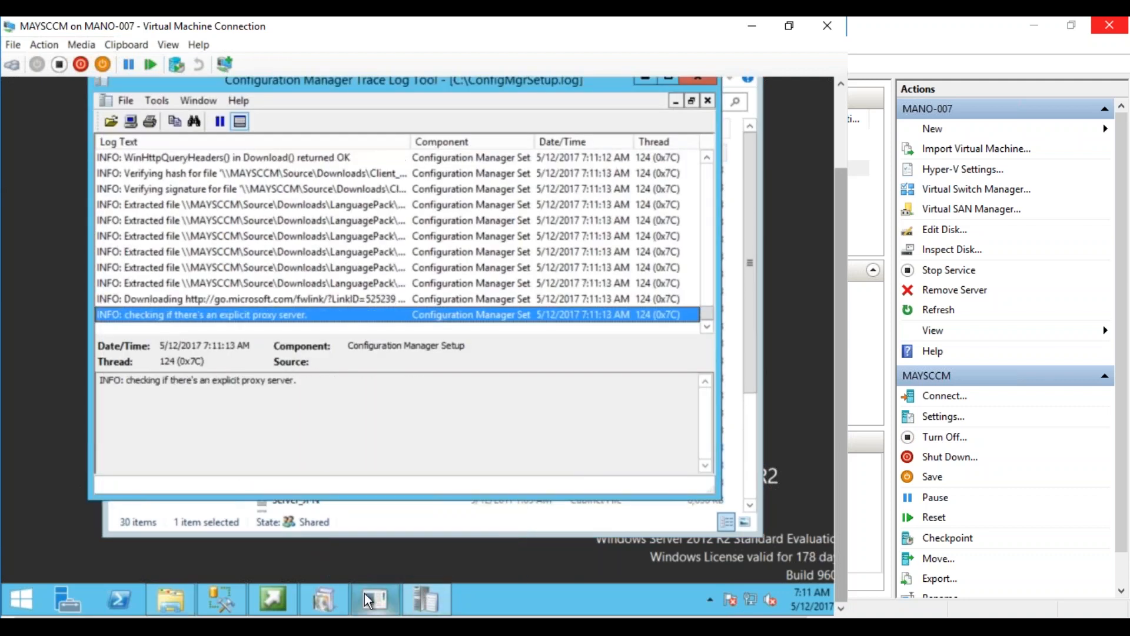
# Bring the Setup Downloader window forward and watch it reach 47 of 56 files
pyautogui.click(329, 595)
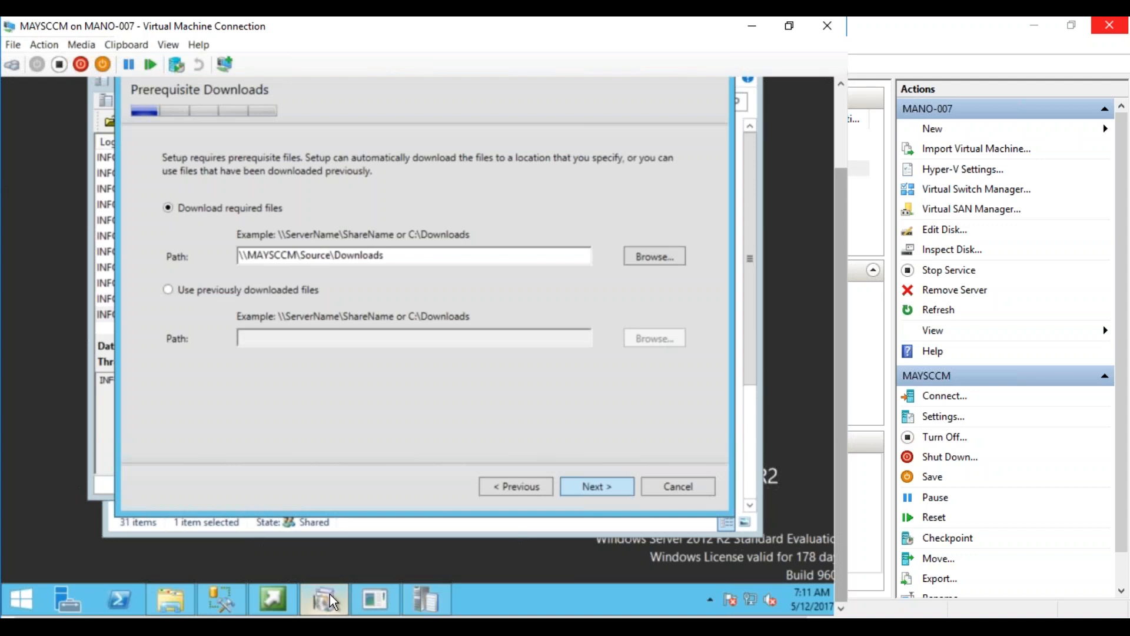
pyautogui.click(371, 597)
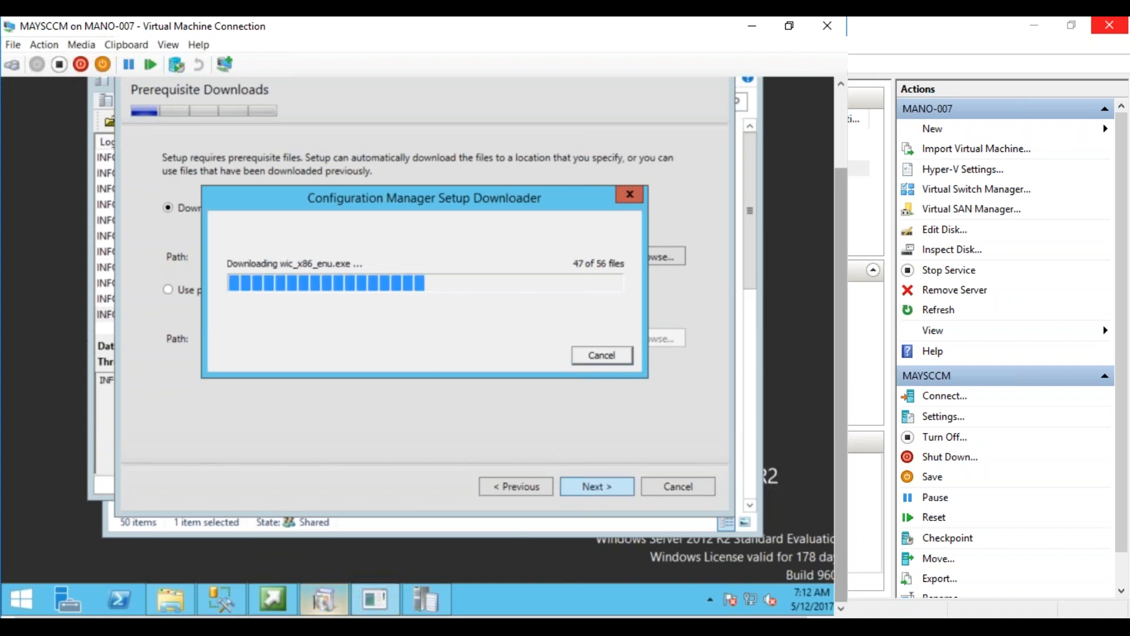
pyautogui.moveTo(323, 599)
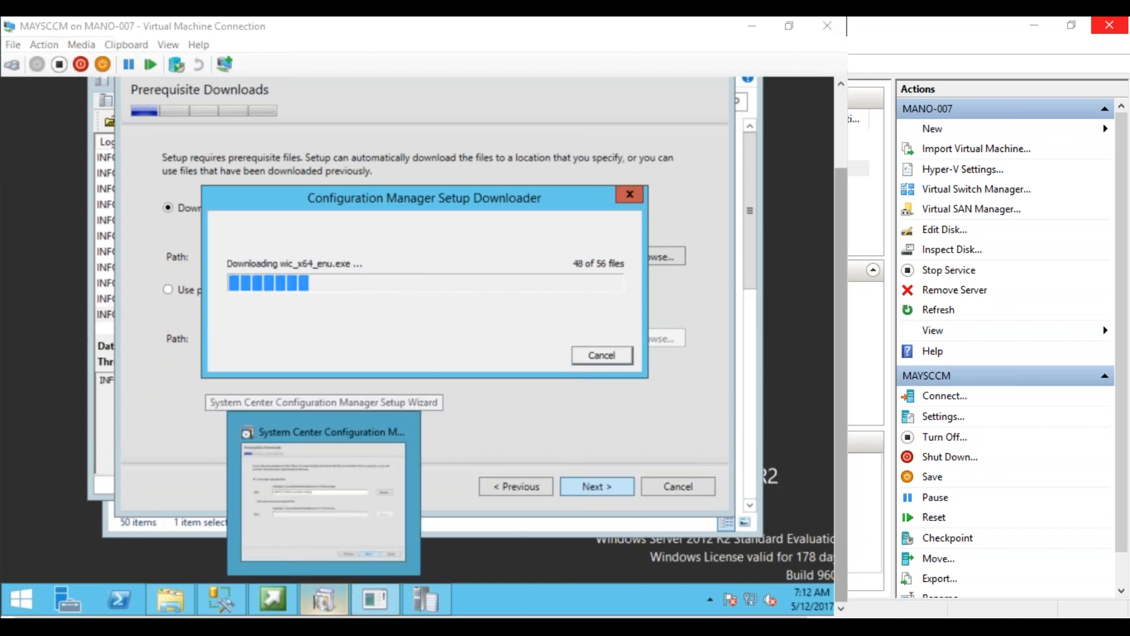
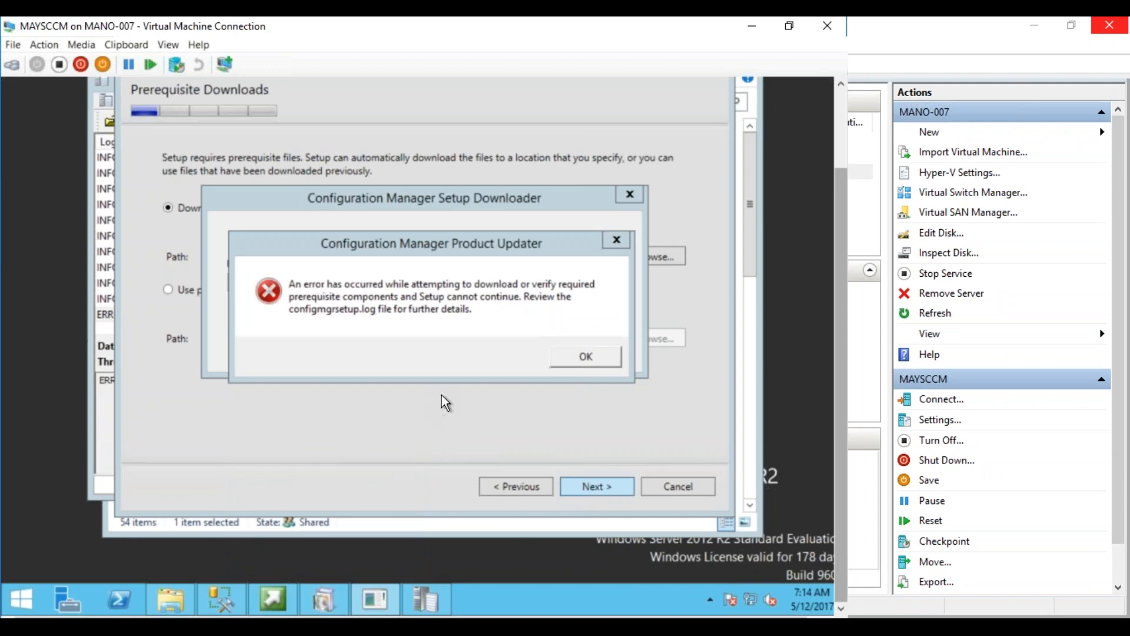
# Dismiss the prerequisite download error and inspect the ERROR rows in ConfigMgrSetup.log
pyautogui.moveTo(407, 249); pyautogui.dragTo(413, 312)
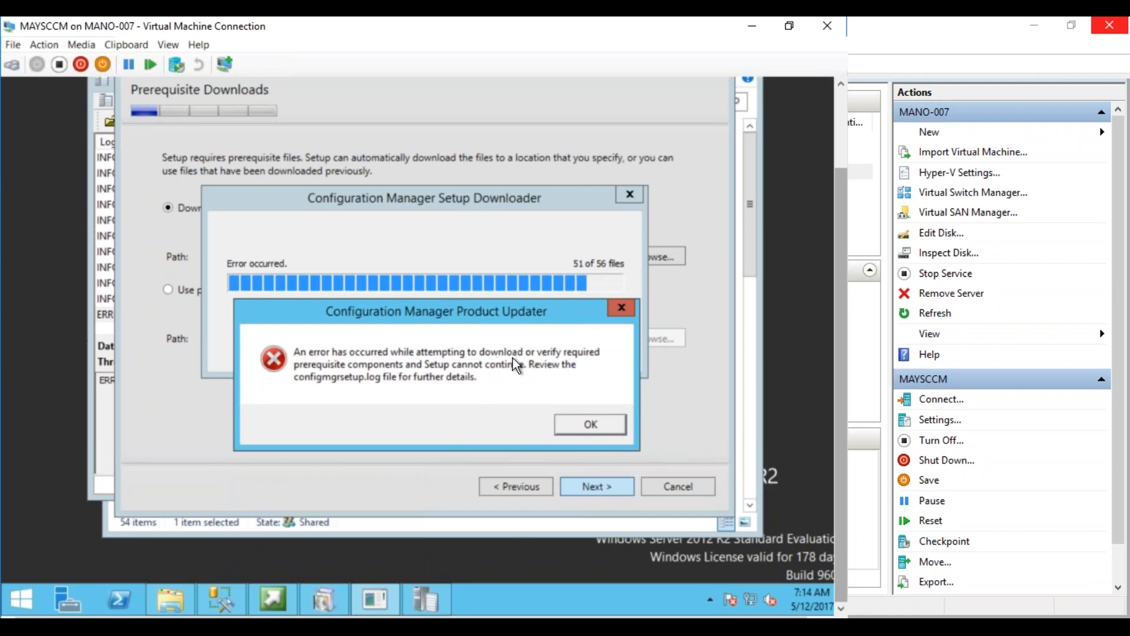
pyautogui.click(605, 424)
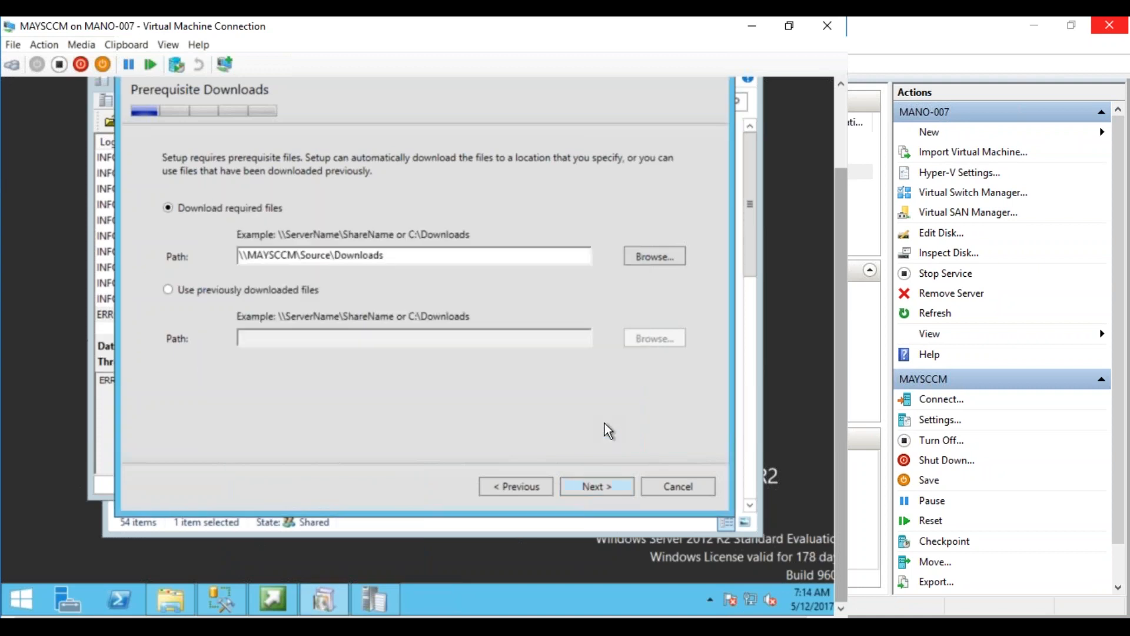
pyautogui.click(384, 599)
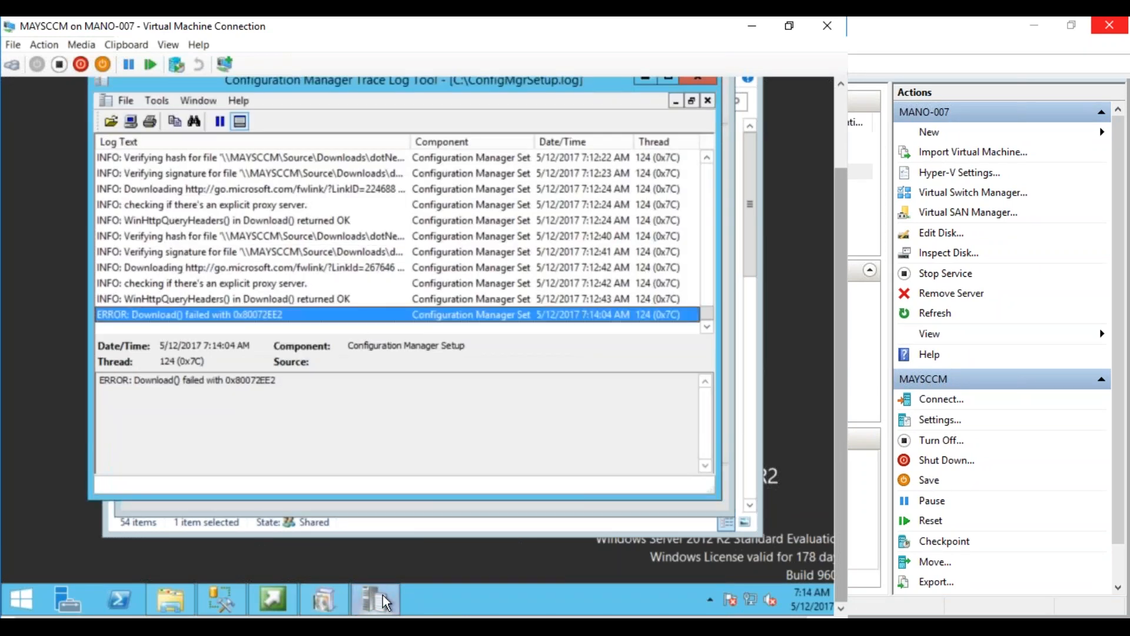
pyautogui.click(245, 303)
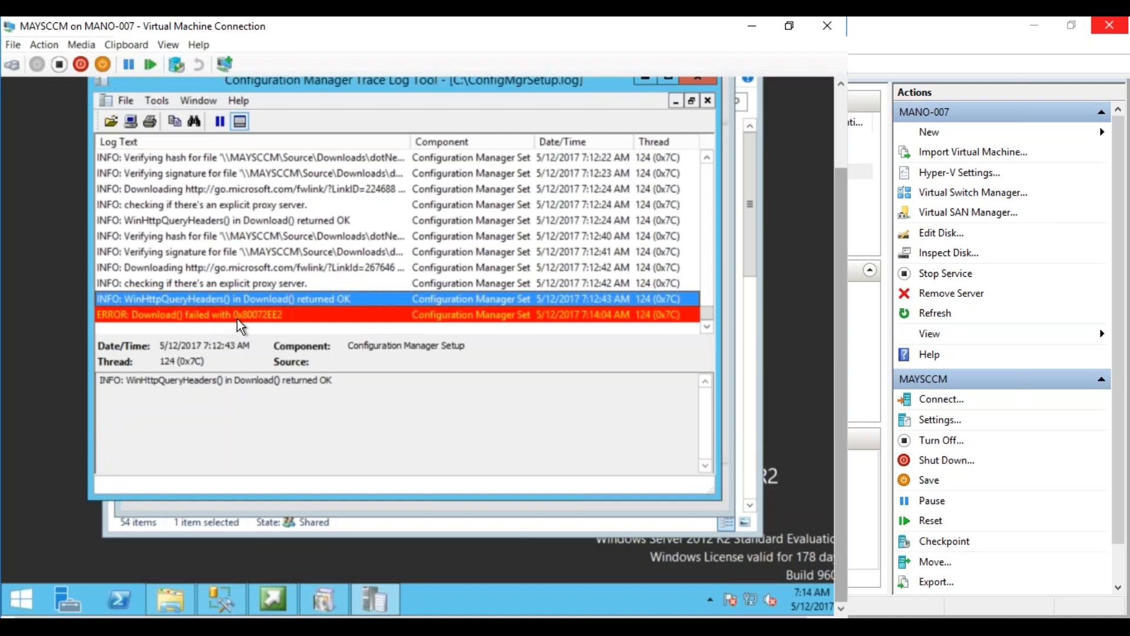
pyautogui.click(238, 315)
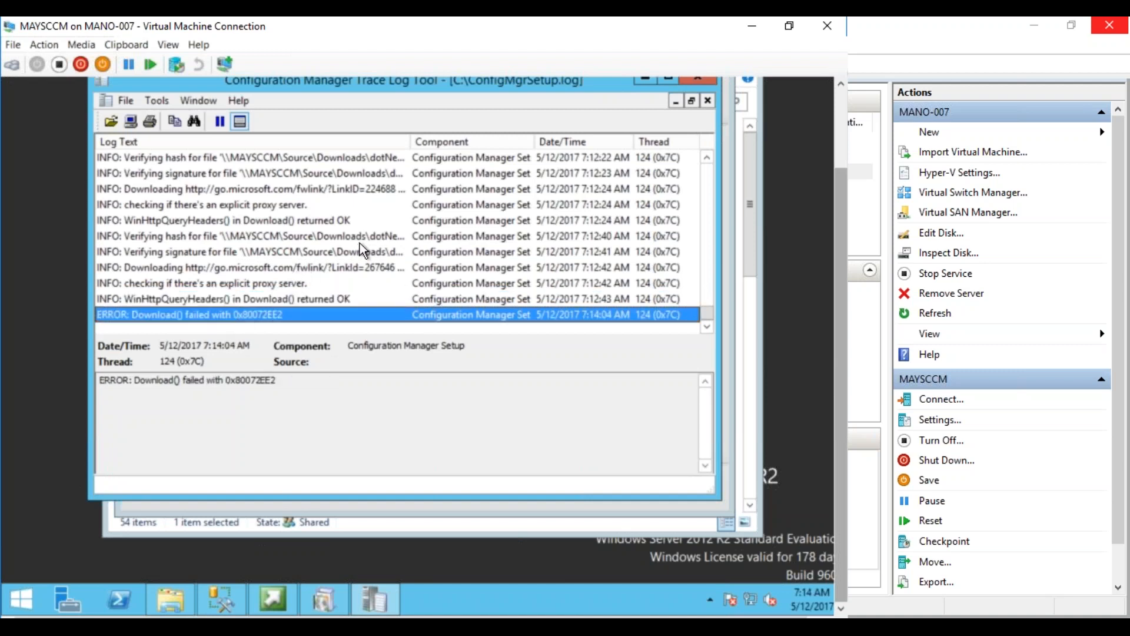
# Widen the Log Text column to read the 0x80072EE2 download failure for SQLEXPR_x64_ENU.exe
pyautogui.moveTo(410, 142); pyautogui.dragTo(481, 147)
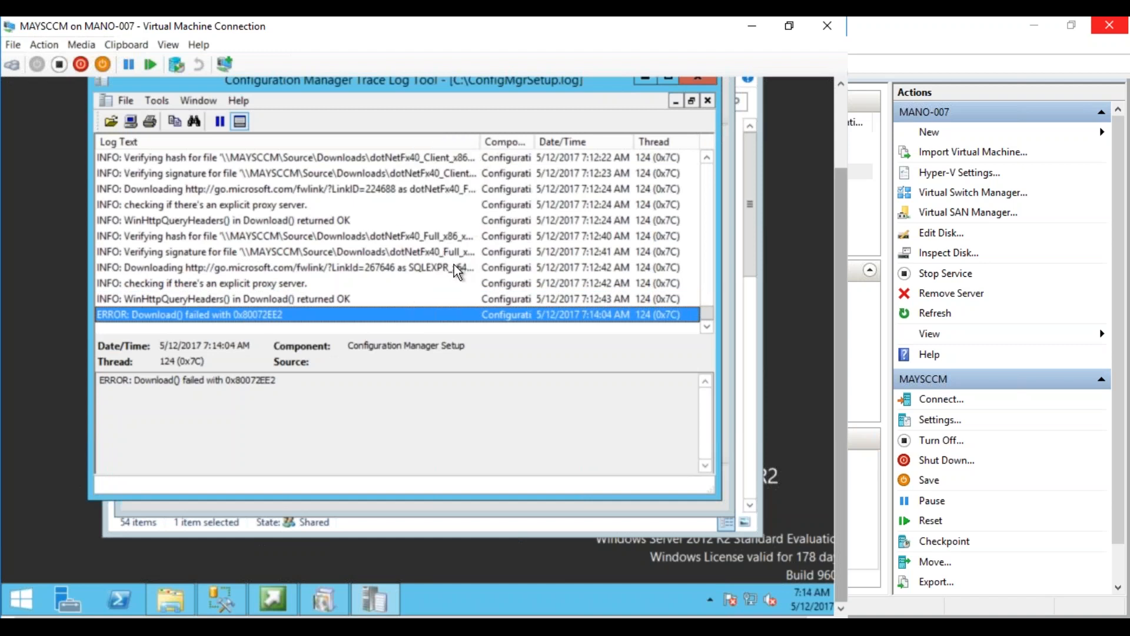
pyautogui.click(447, 264)
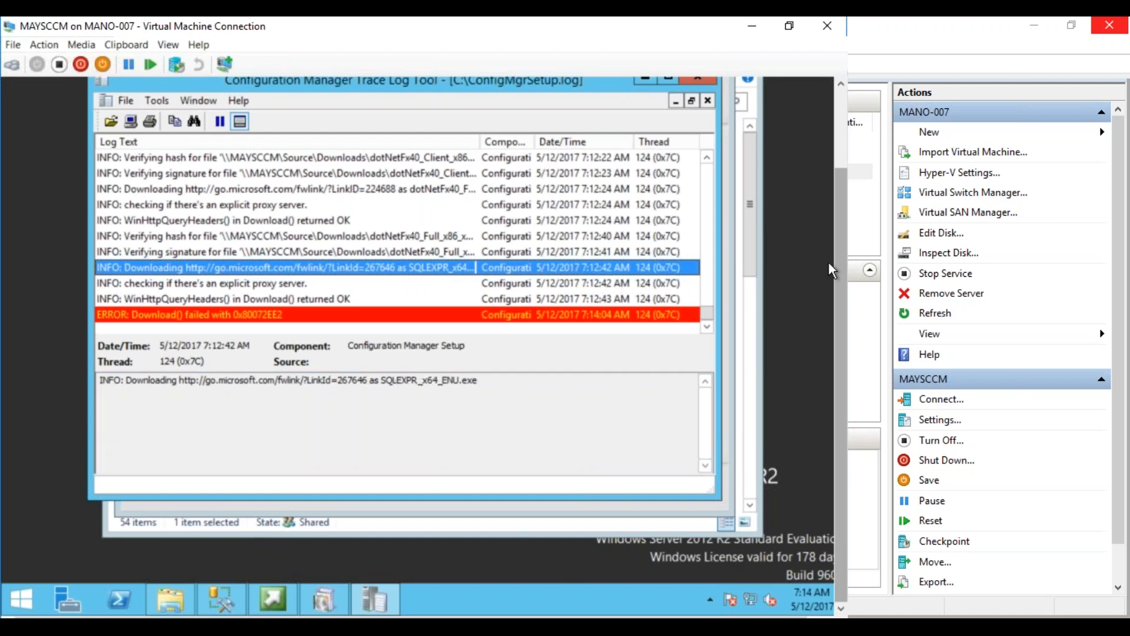
pyautogui.moveTo(838, 270); pyautogui.dragTo(839, 223)
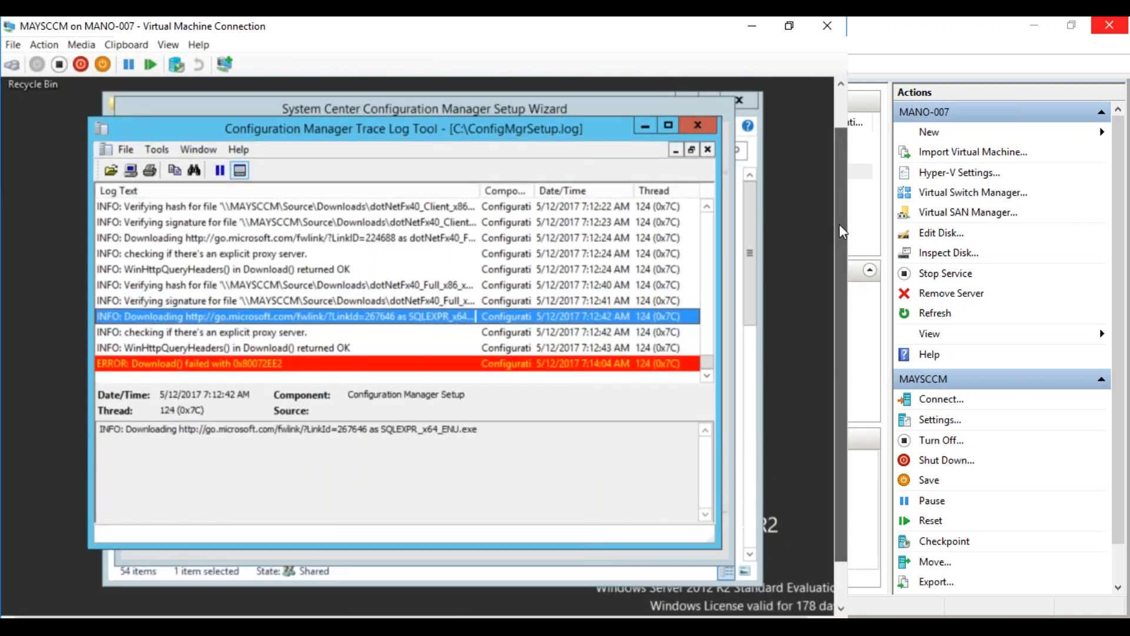
# Hide CMTrace and retry downloading prerequisites to \\MAYSCCM\Source\Downloads
pyautogui.click(650, 129)
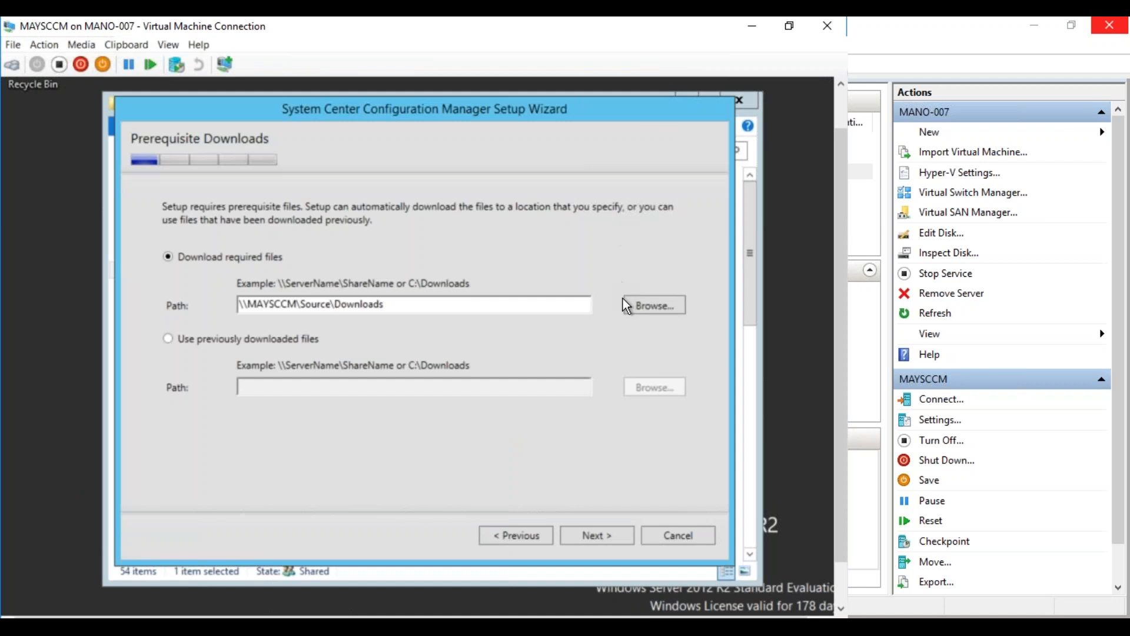
pyautogui.click(605, 535)
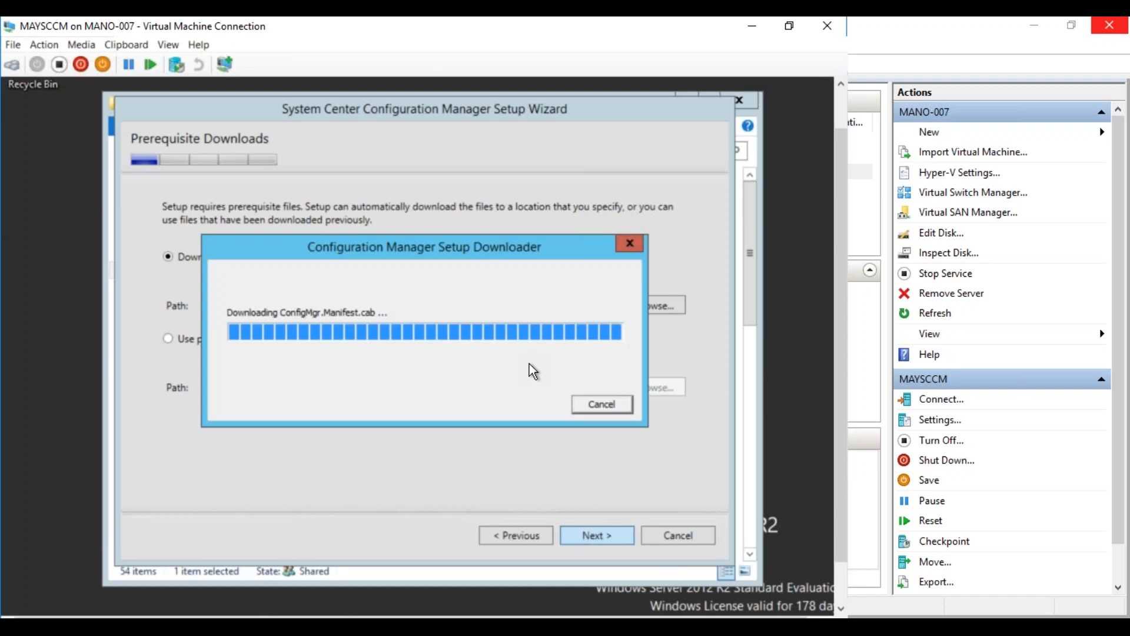
pyautogui.moveTo(838, 374); pyautogui.dragTo(837, 425)
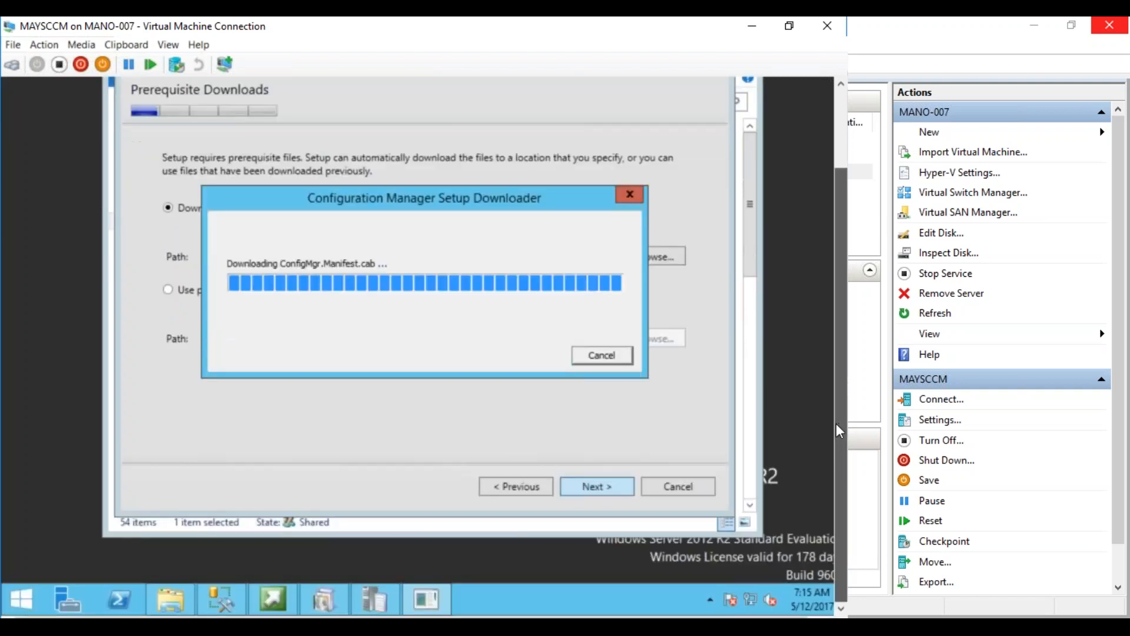
# Check the setup log and download progress until setupdl.exe reports Finish with all 6 files verified
pyautogui.click(386, 592)
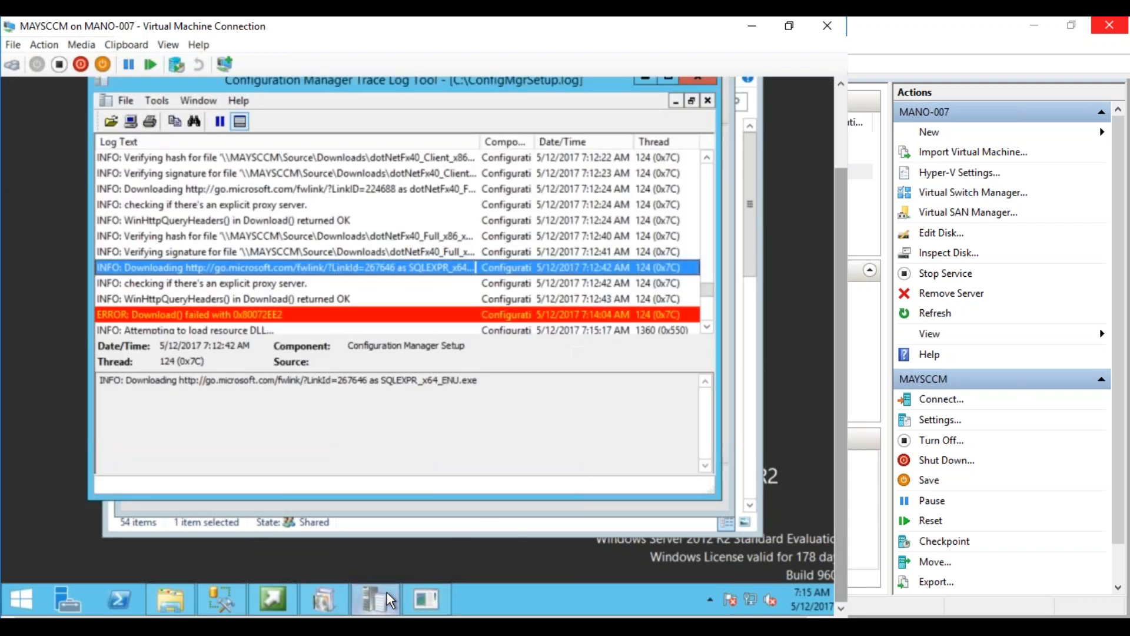
pyautogui.click(457, 321)
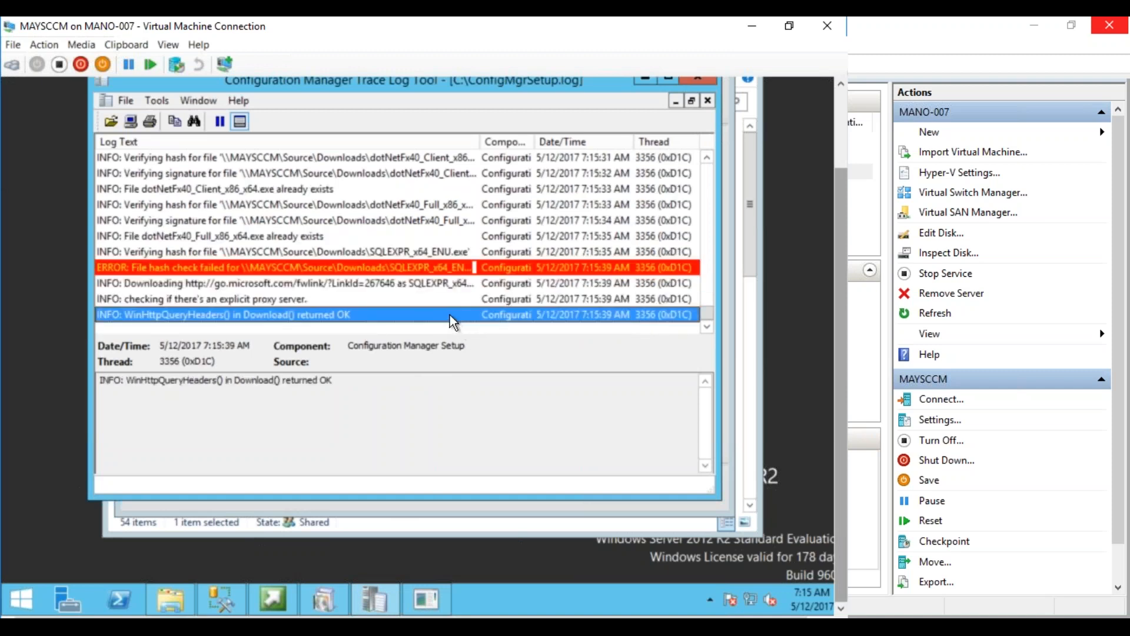
pyautogui.click(424, 605)
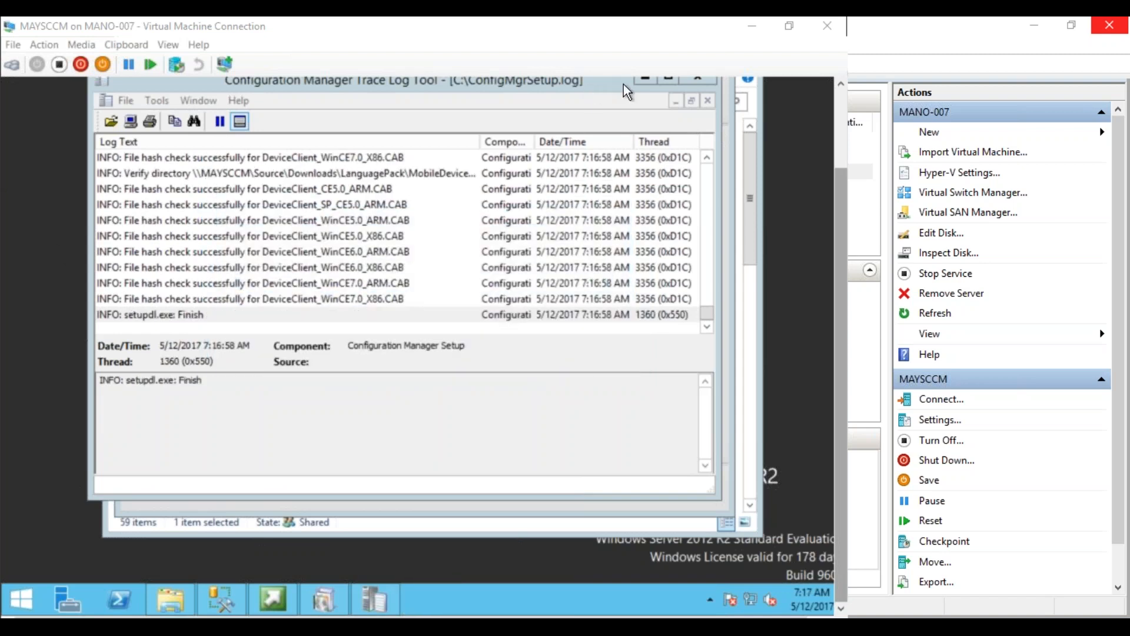
# Review the server and client language lists, keeping only English selected on both pages
pyautogui.click(640, 80)
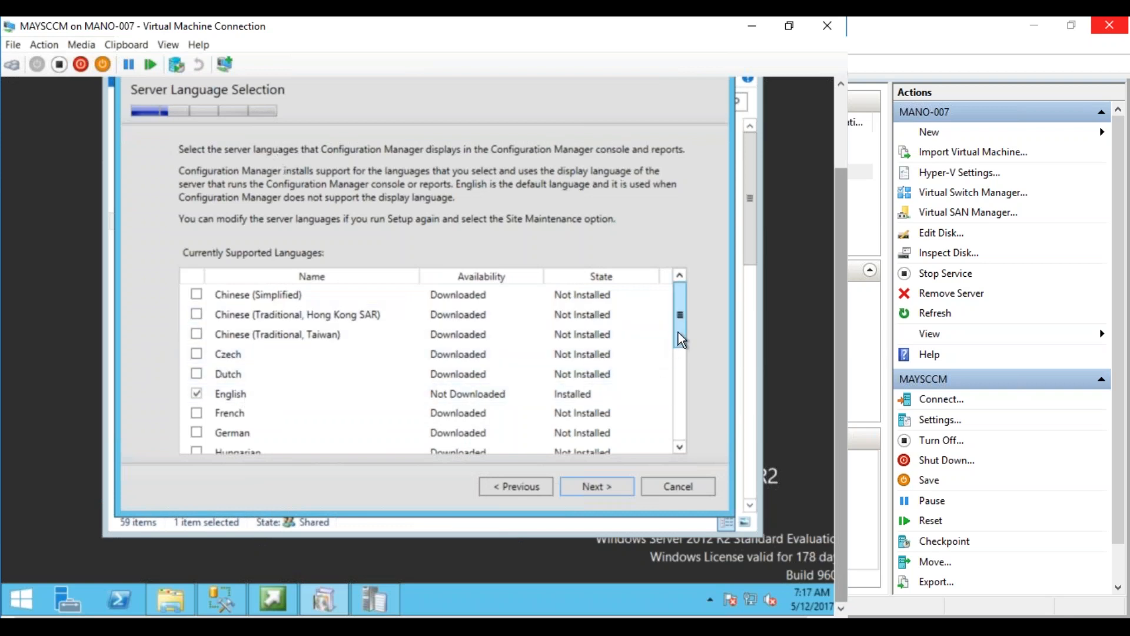
pyautogui.scroll(-2, 678, 331)
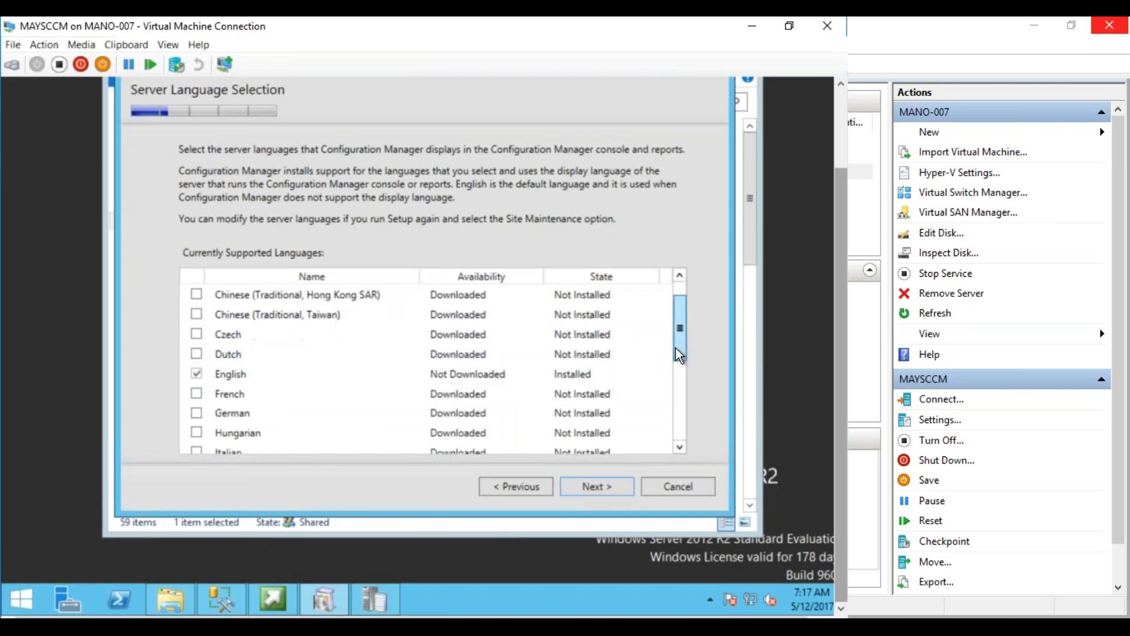
pyautogui.click(679, 448)
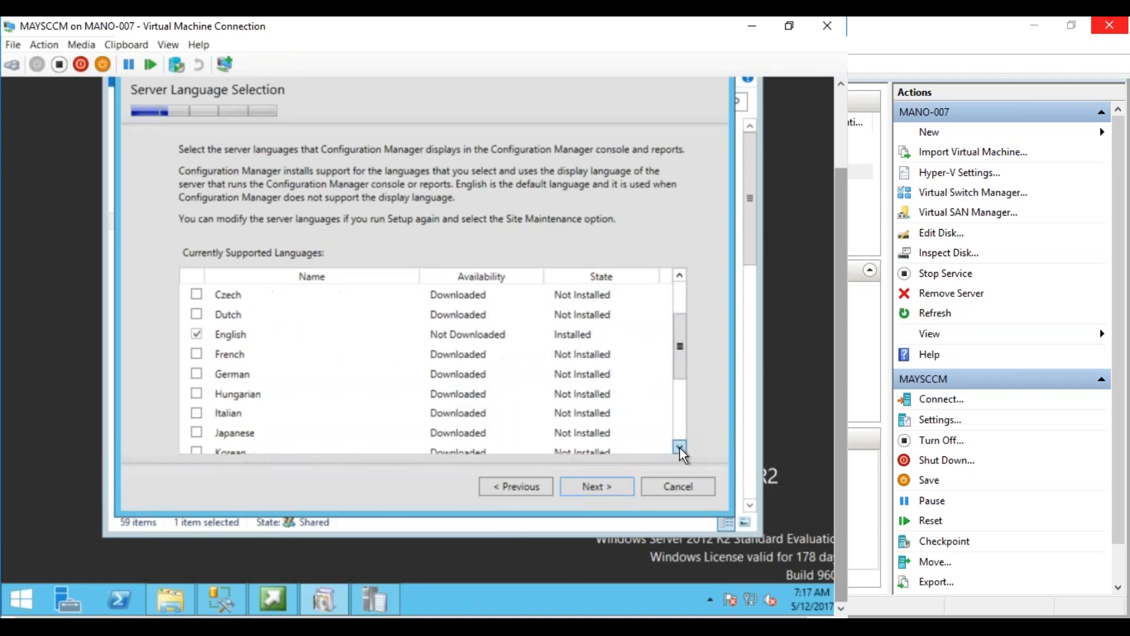
pyautogui.click(597, 487)
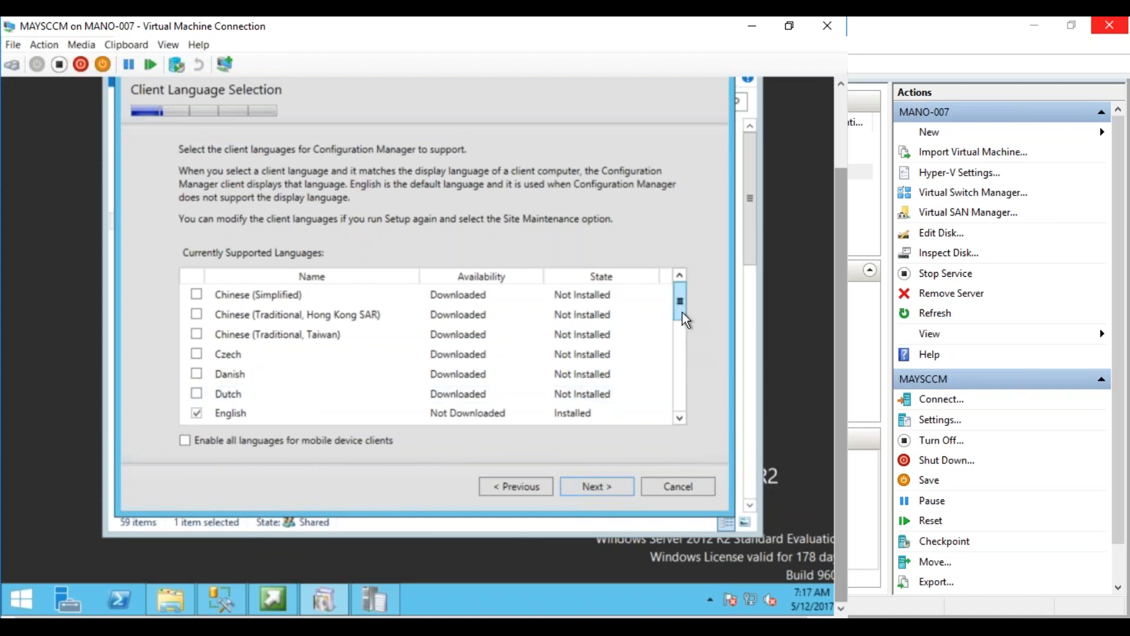
pyautogui.click(679, 418)
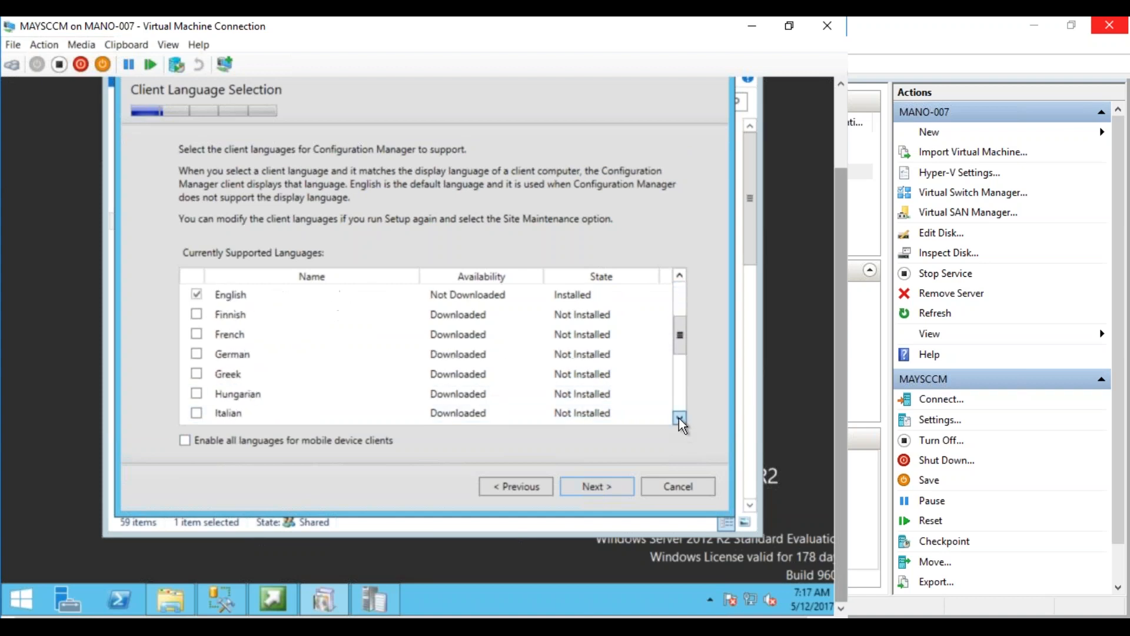
pyautogui.click(679, 418)
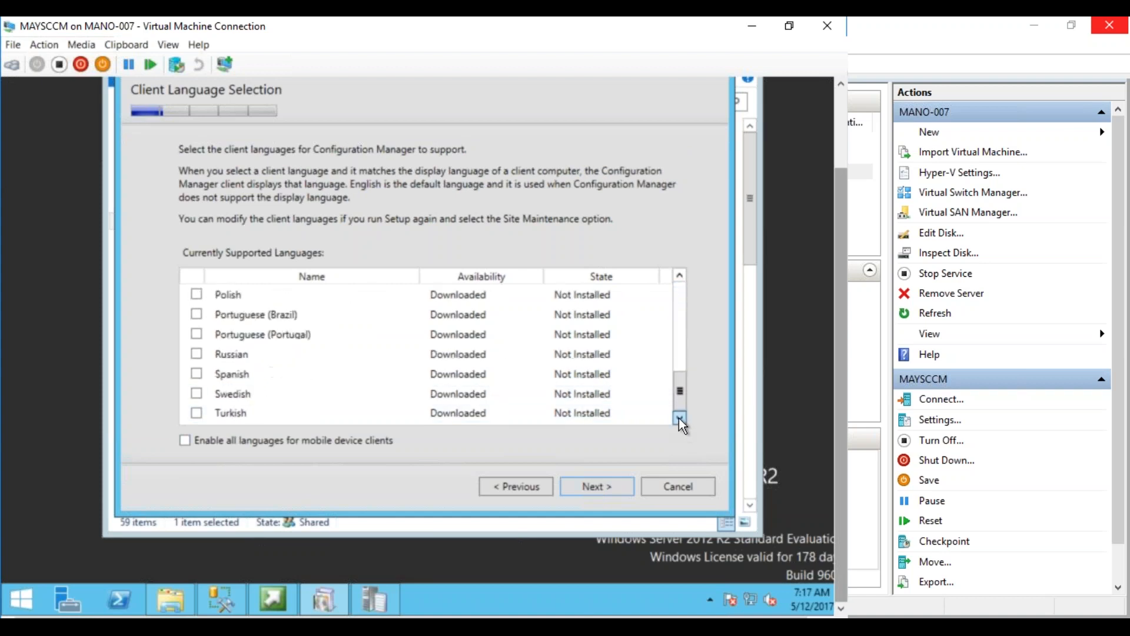
pyautogui.click(606, 488)
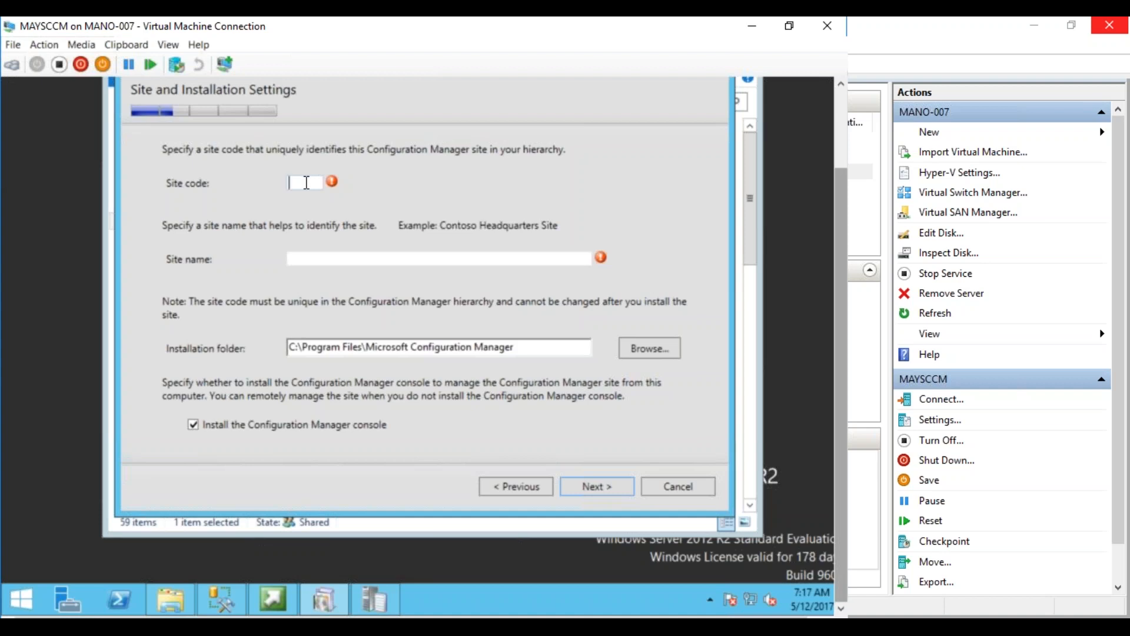
# Try site codes ABC and 123, then enter AB1 as the site code
pyautogui.write('ABC')
pyautogui.press('BackSpace')
pyautogui.press('BackSpace')
pyautogui.press('BackSpace')
pyautogui.write('123')
pyautogui.press('BackSpace')
pyautogui.press('BackSpace')
pyautogui.press('BackSpace')
pyautogui.write('AB1')
# Open Network and Sharing Center and its adapter connections, then close the Control Panel
pyautogui.rightClick(748, 599)
pyautogui.click(750, 588)
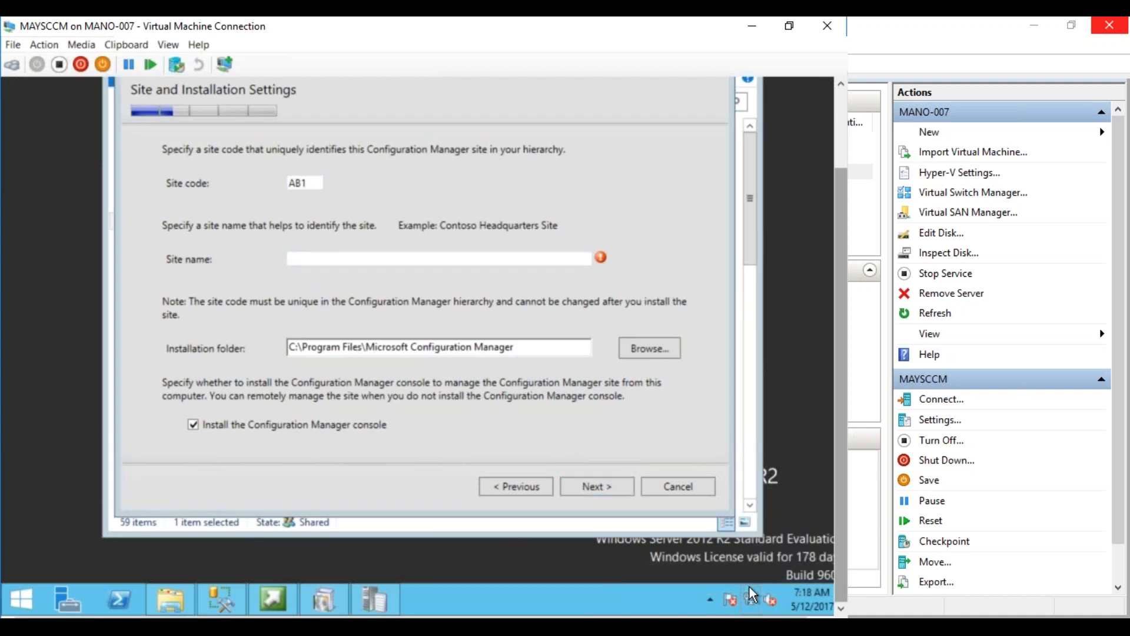
pyautogui.click(696, 534)
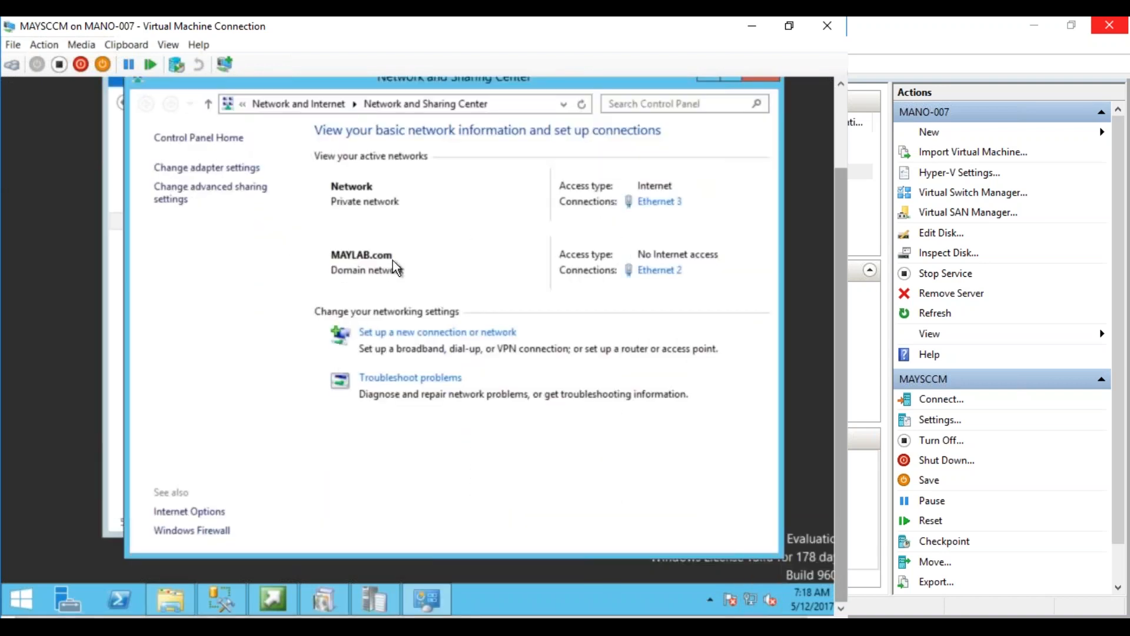
pyautogui.click(228, 169)
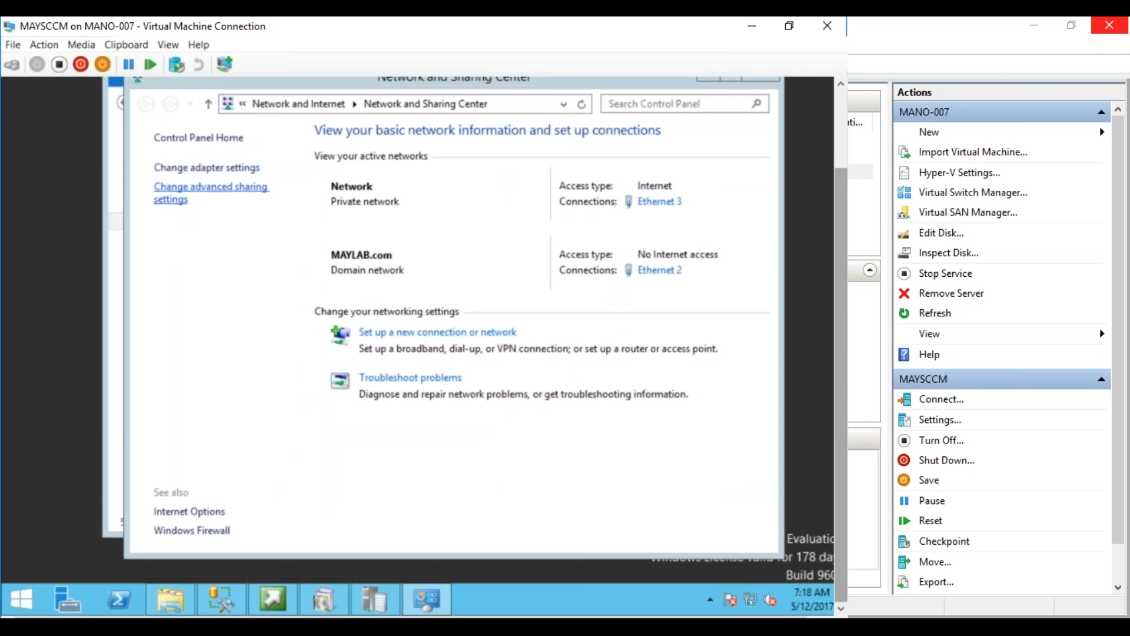
pyautogui.click(245, 170)
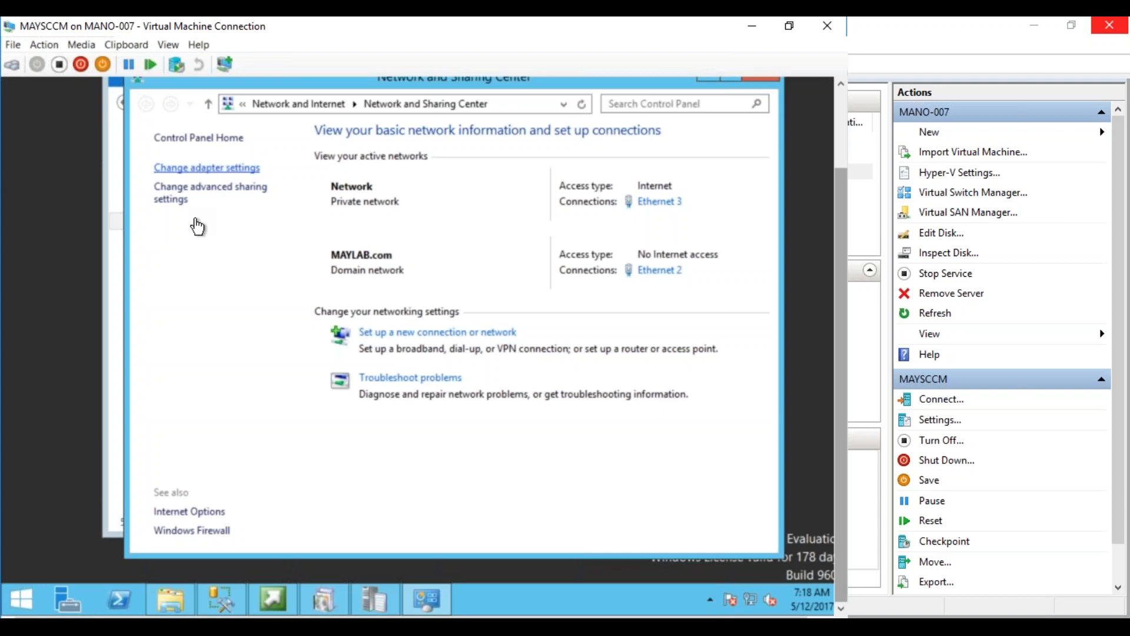
pyautogui.click(373, 593)
pyautogui.click(425, 601)
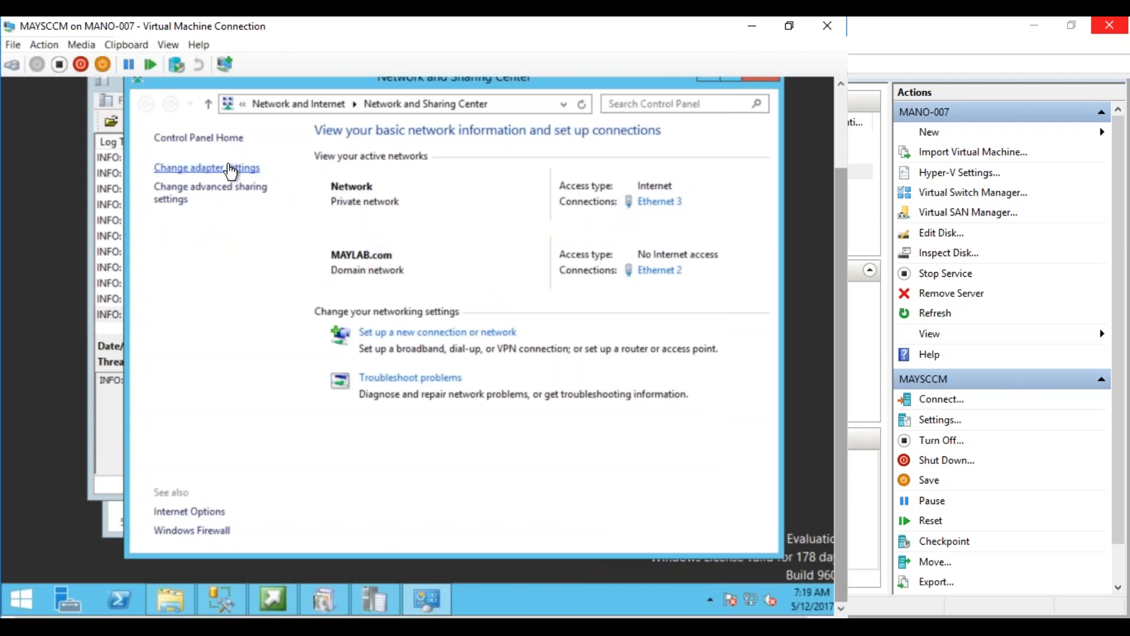
pyautogui.click(209, 106)
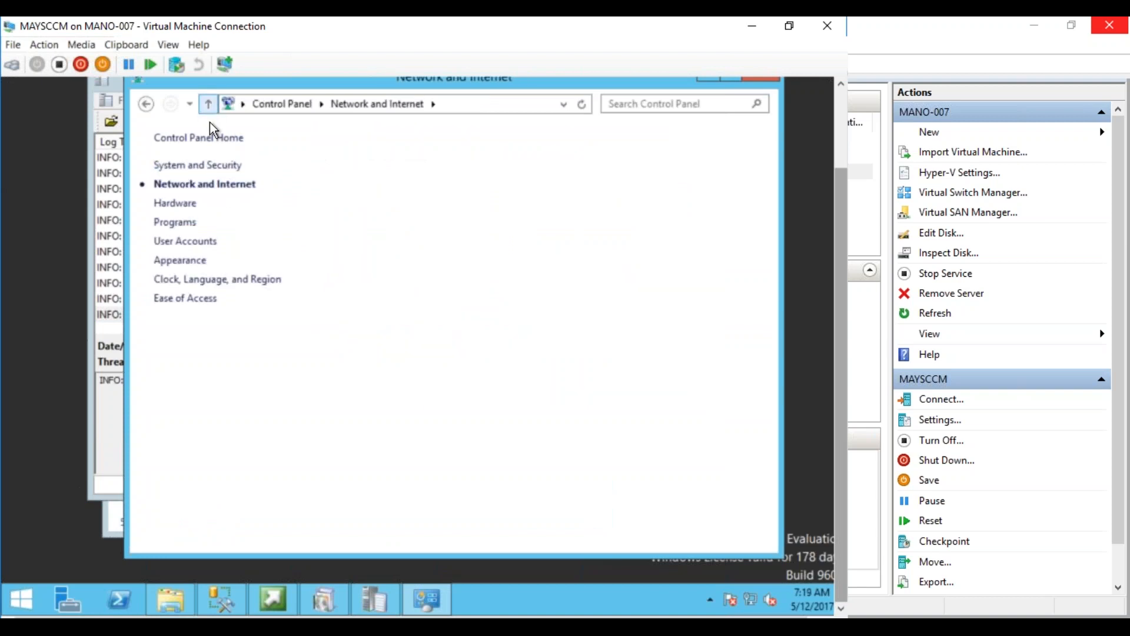
pyautogui.click(750, 83)
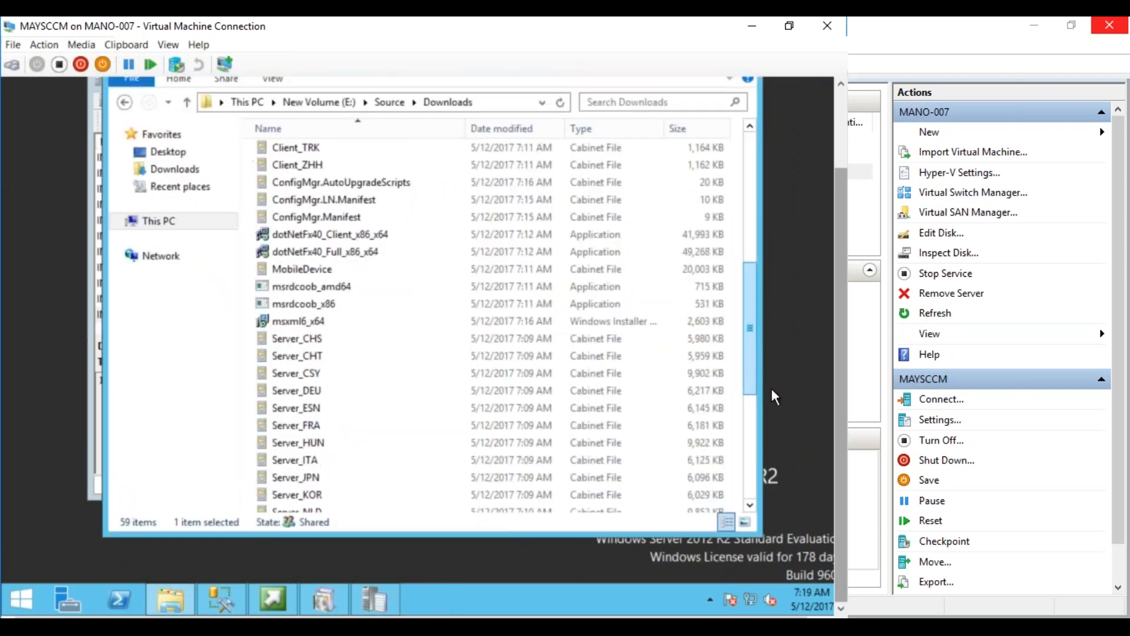
# Reopen Network and Sharing Center: Ethernet 3 has Internet, Ethernet 2 is on MAYLAB.com
pyautogui.rightClick(752, 595)
pyautogui.click(745, 584)
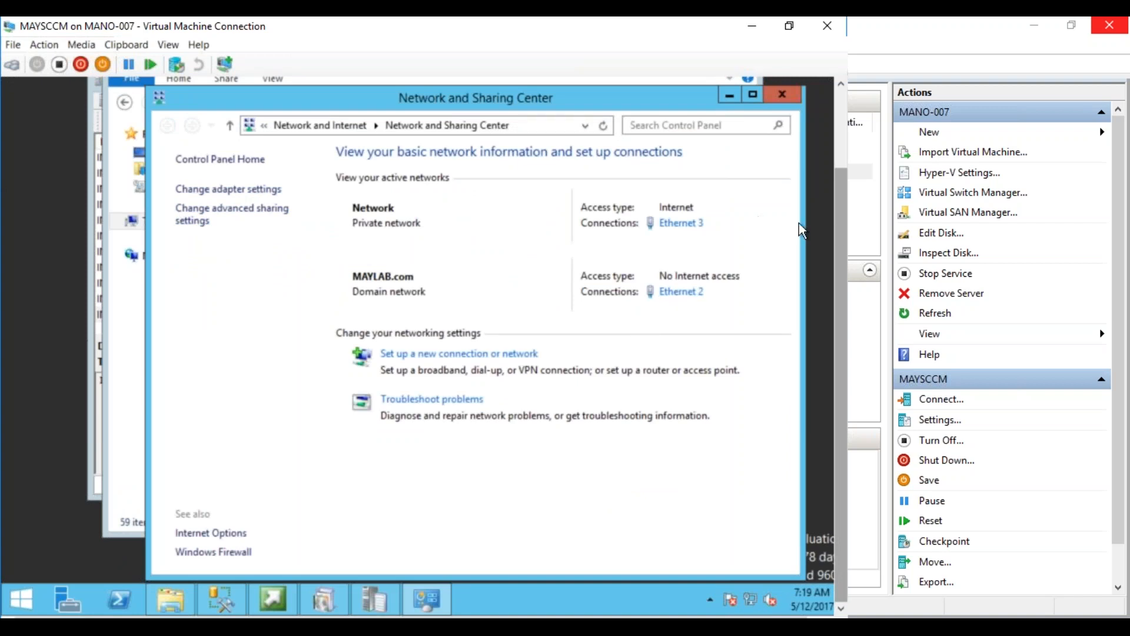
pyautogui.moveTo(837, 227); pyautogui.dragTo(834, 178)
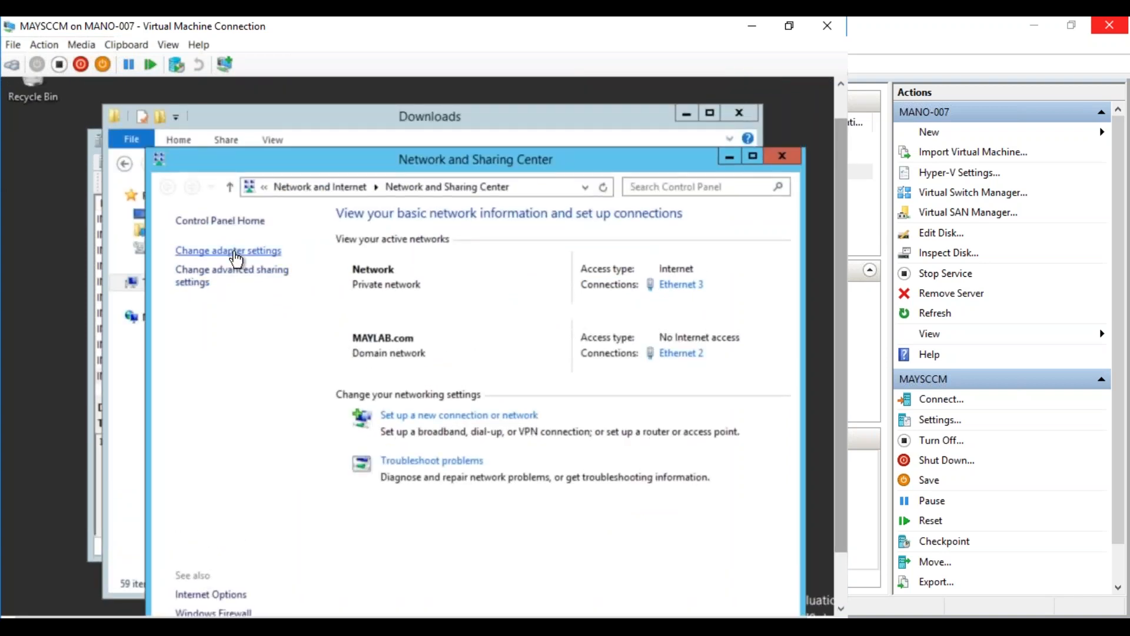
pyautogui.click(273, 252)
pyautogui.scroll(-2, 845, 496)
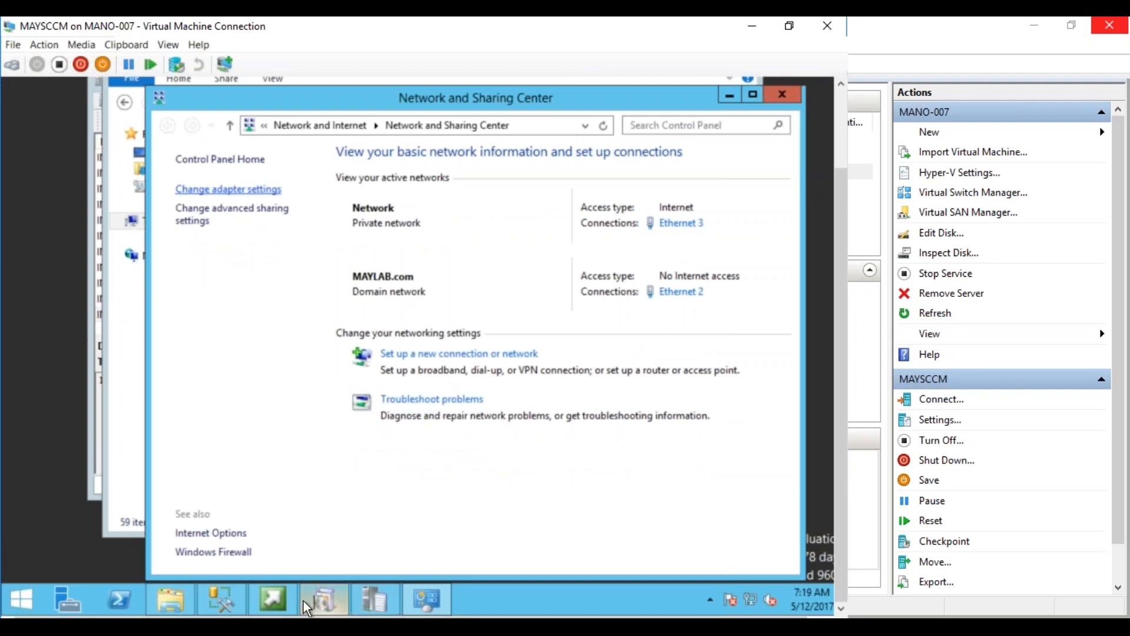
# Enter 'MAY Primary Site' as the site name and continue to Primary Site Installation
pyautogui.click(330, 601)
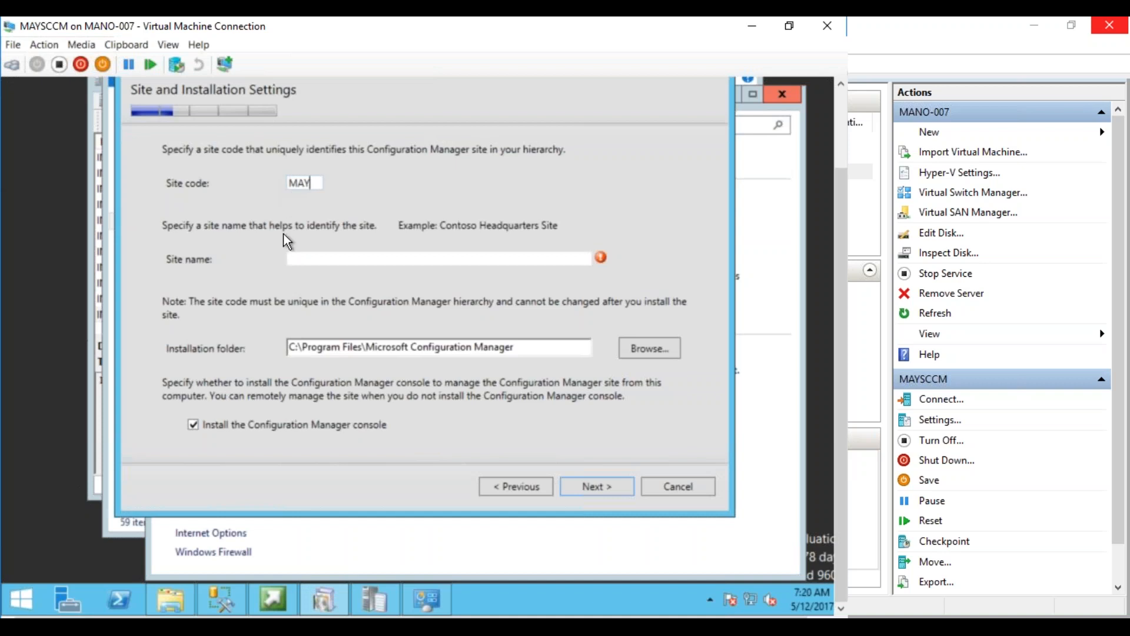
pyautogui.click(314, 261)
pyautogui.write('M')
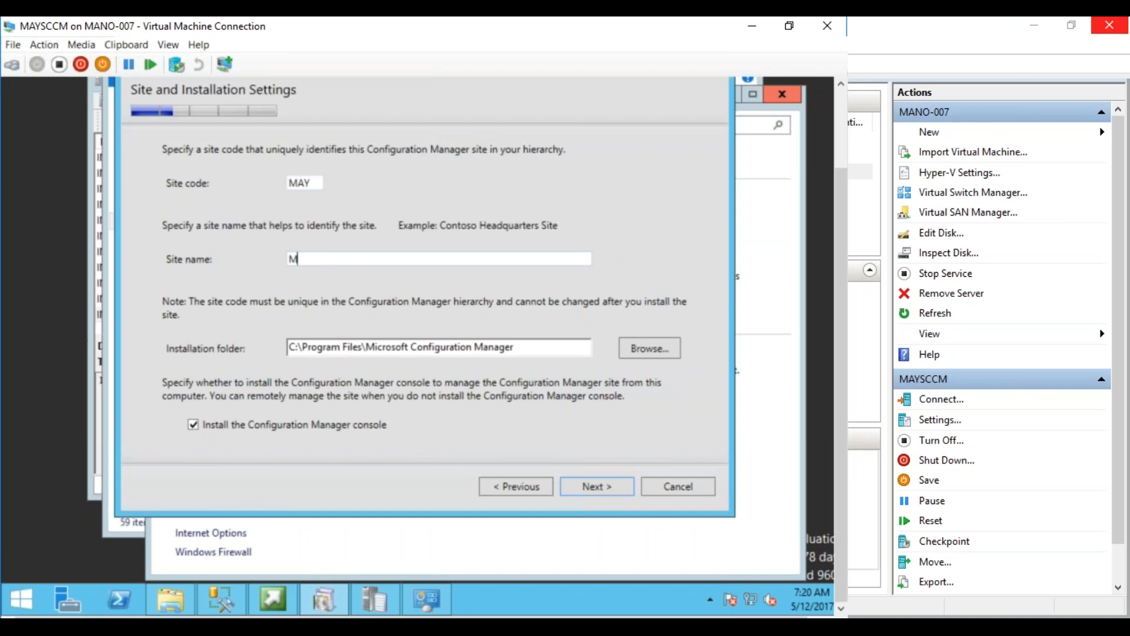
pyautogui.write('AY Primary Site')
pyautogui.click(588, 486)
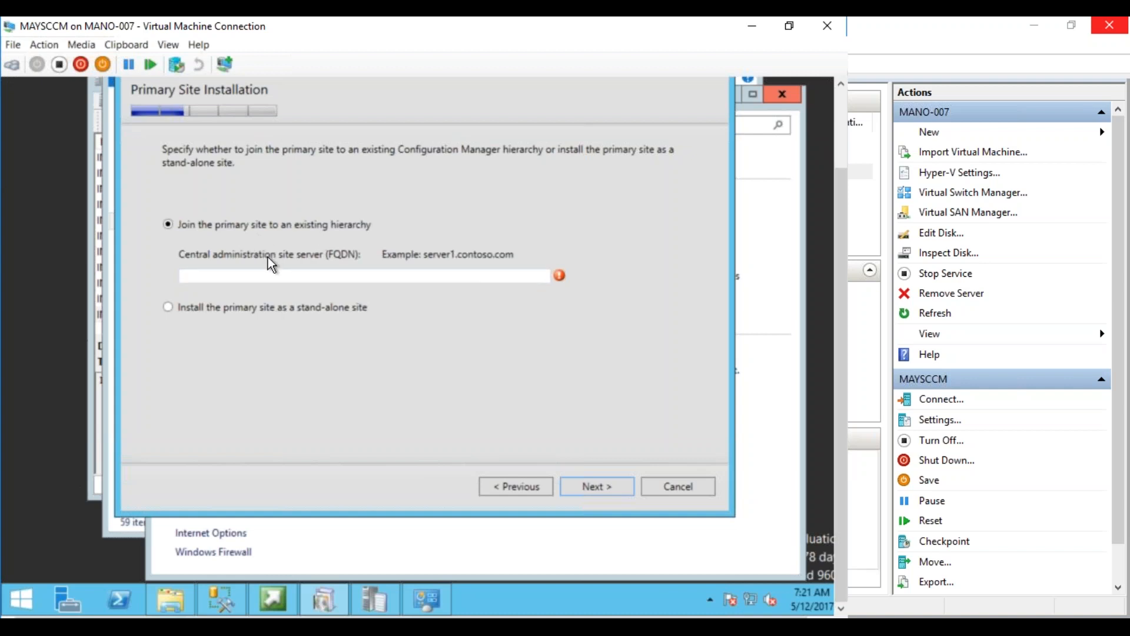
# Choose to install the primary site as a stand-alone site and continue
pyautogui.click(168, 307)
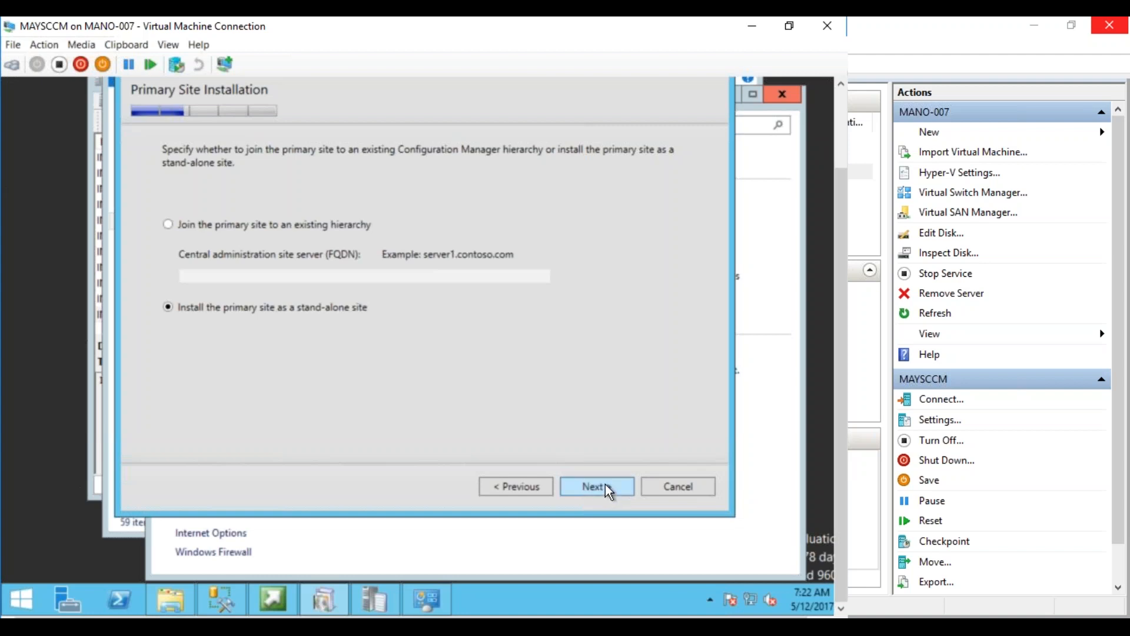
pyautogui.click(606, 486)
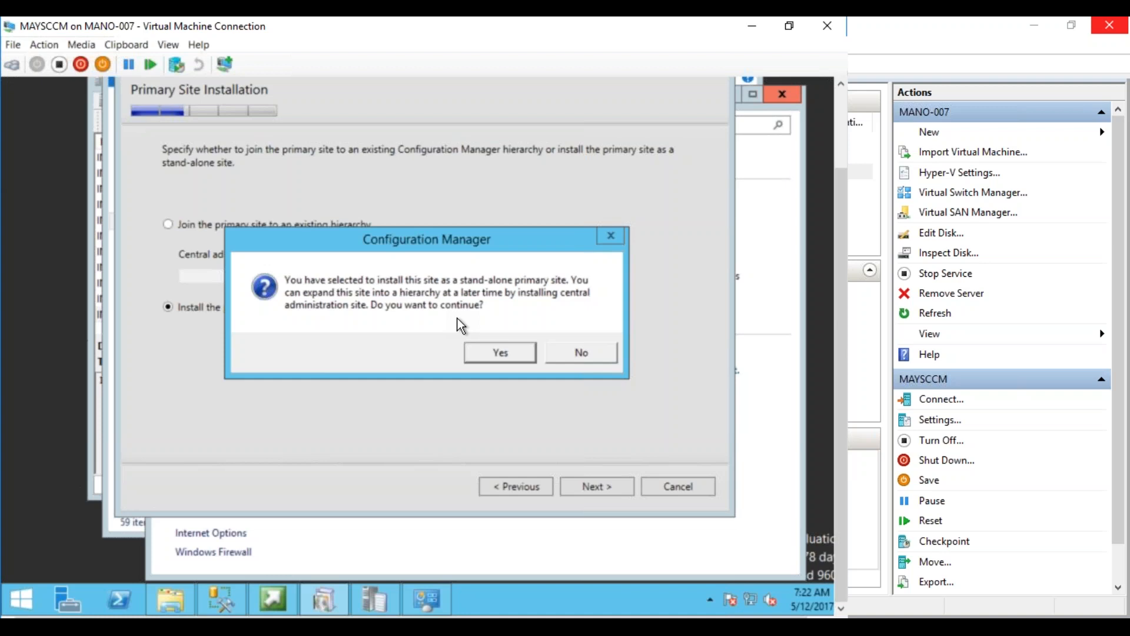
# Confirm the stand-alone choice to reach Database Information with CM_MAY on port 4022
pyautogui.click(499, 352)
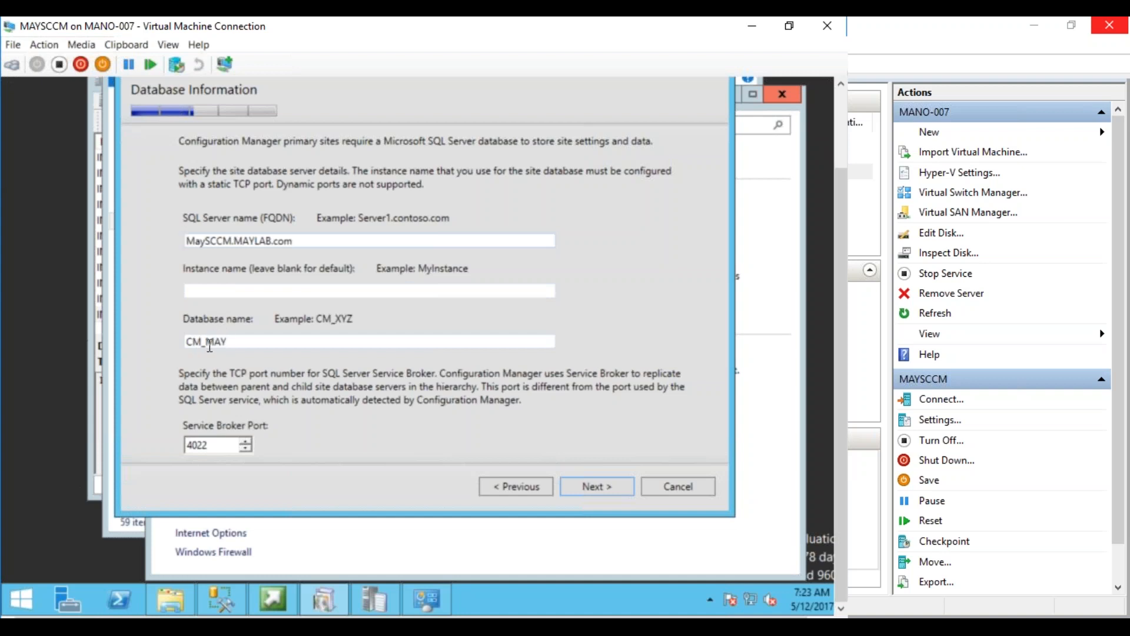
pyautogui.click(221, 599)
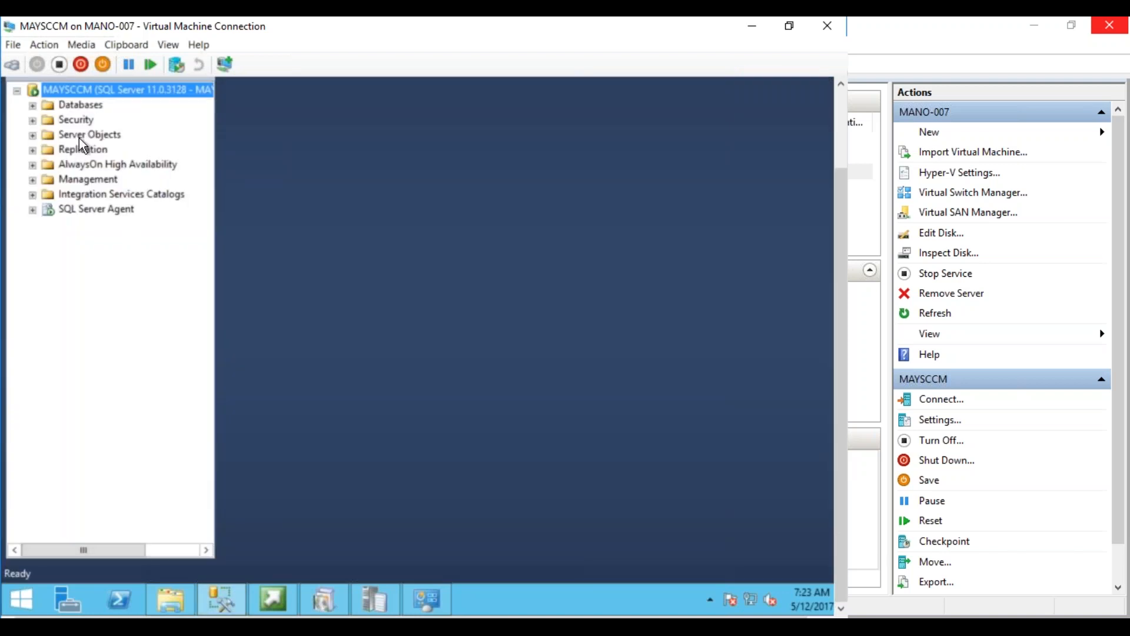
pyautogui.click(33, 105)
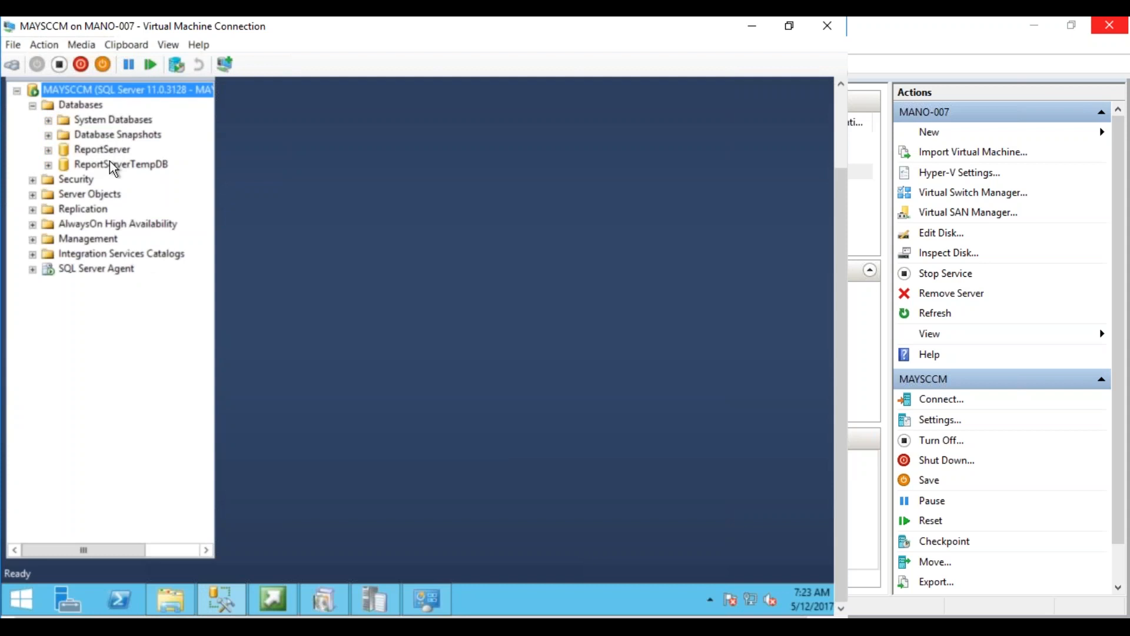
pyautogui.click(230, 605)
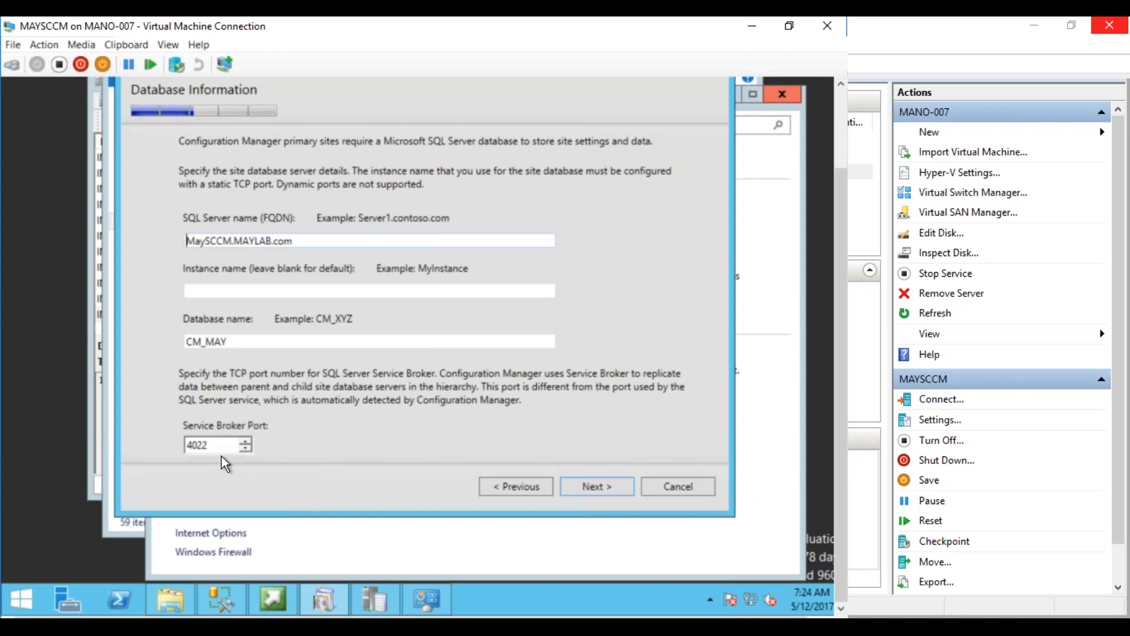
# Accept the database server settings and the default SQL data and log file paths
pyautogui.click(592, 489)
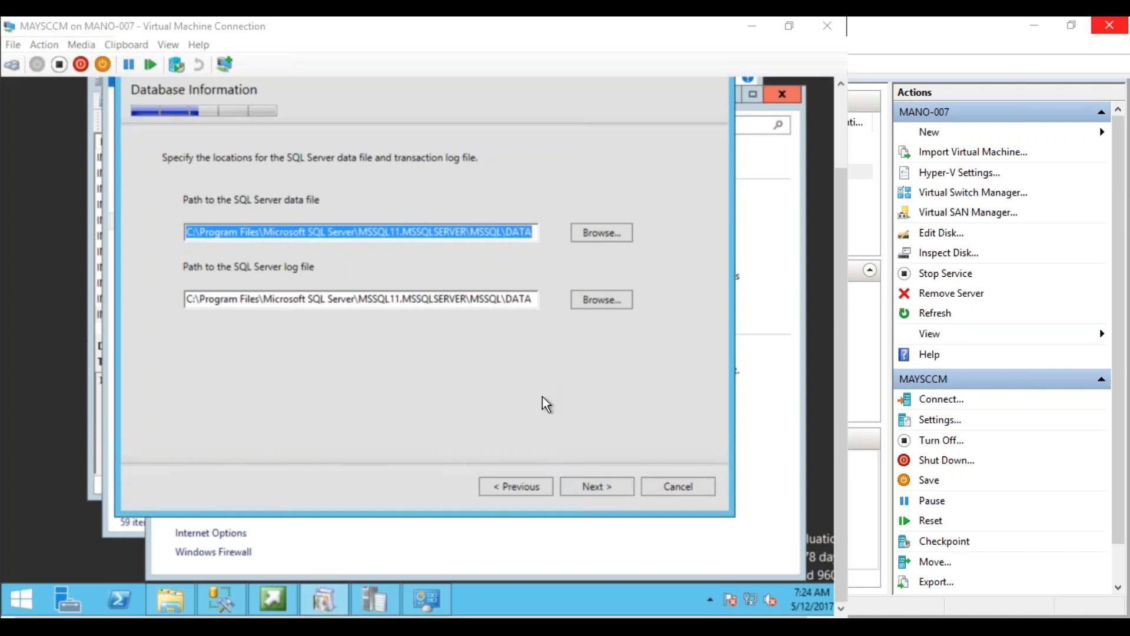
pyautogui.click(590, 486)
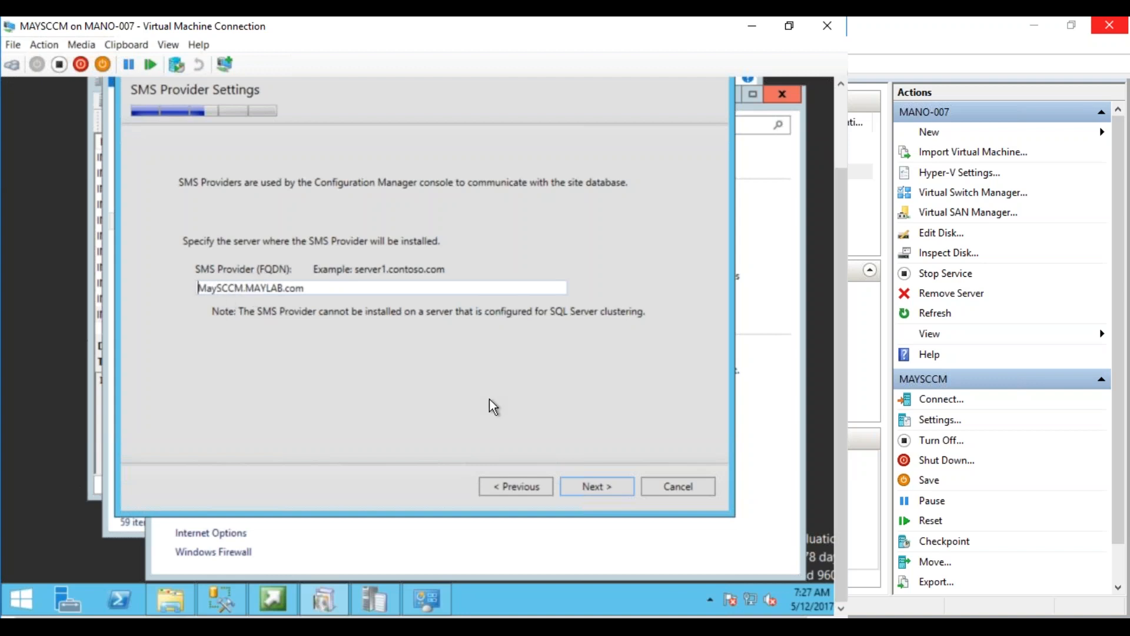
# Keep MaySCCM.MAYLAB.com as the SMS Provider server and continue to client communication settings
pyautogui.click(595, 485)
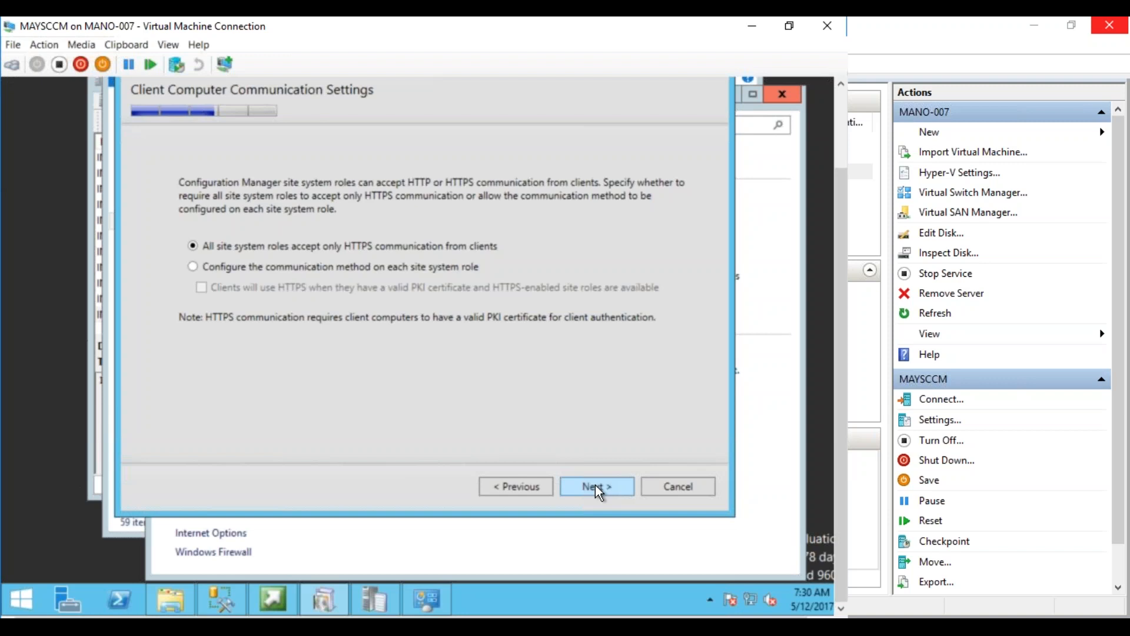
# Choose 'Configure the communication method on each site system role' and continue to Site System Roles
pyautogui.click(422, 268)
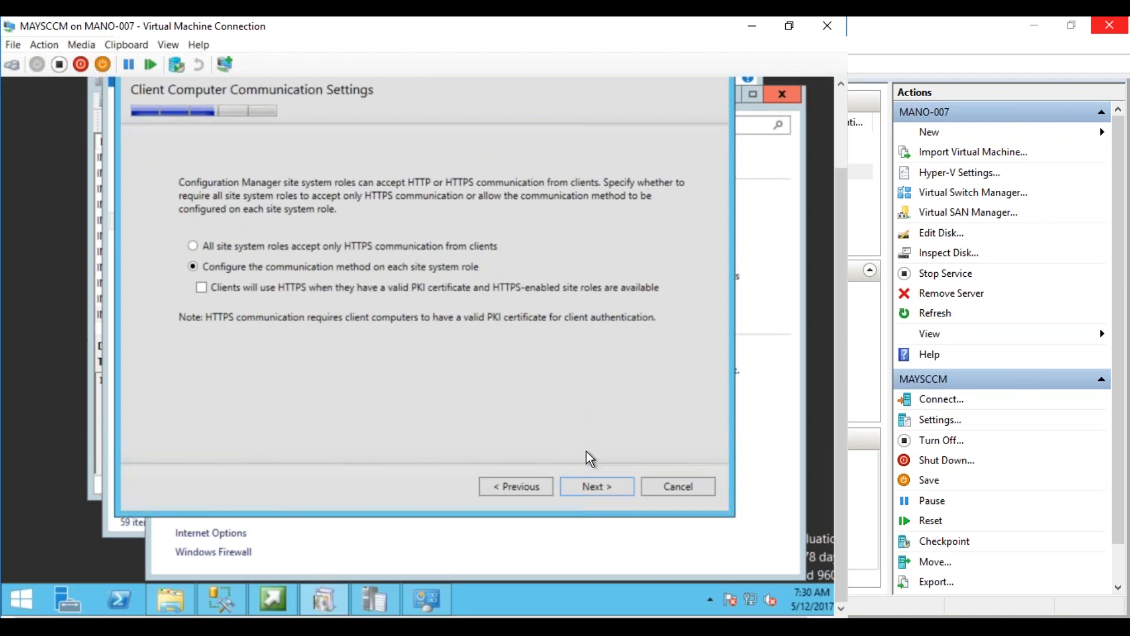
pyautogui.click(595, 492)
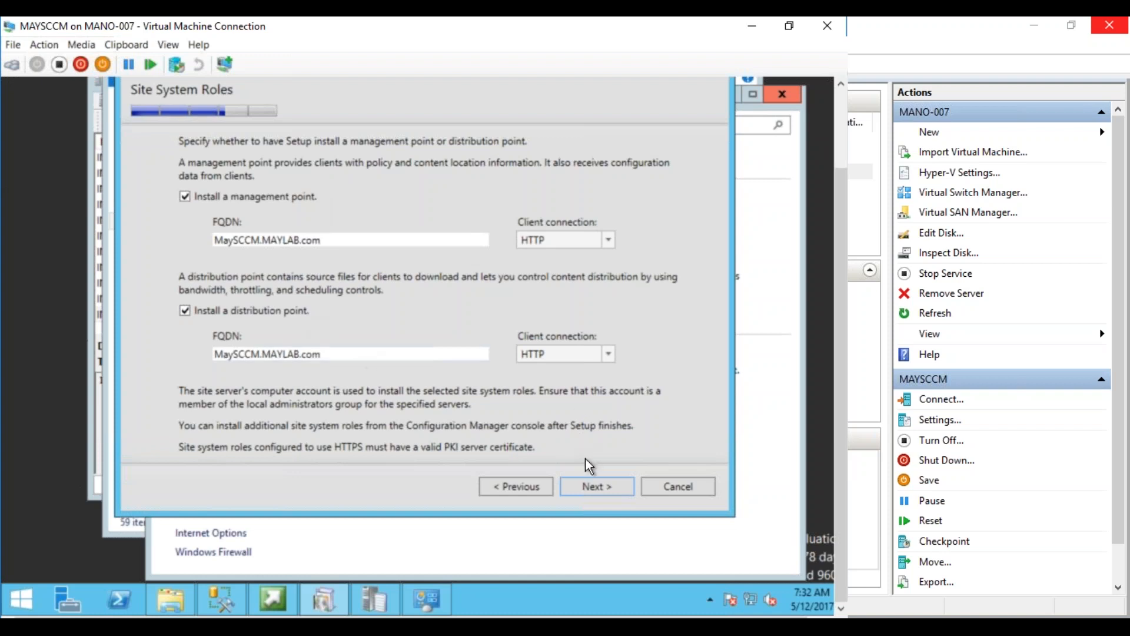
# Accept the management point and distribution point roles on MaySCCM.MAYLAB.com
pyautogui.click(594, 490)
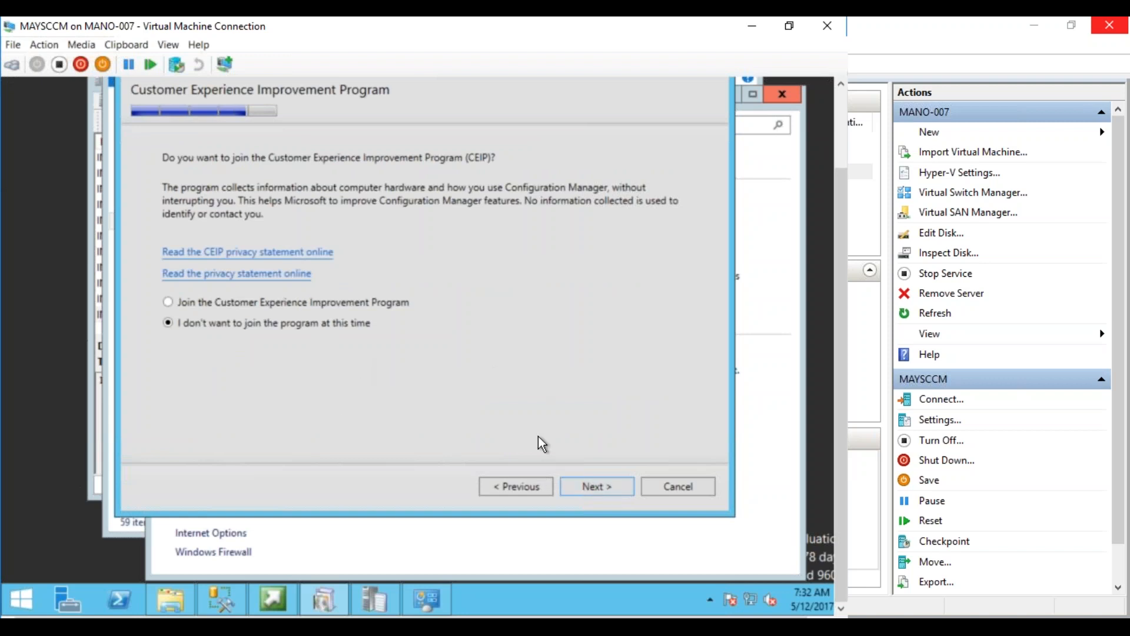
# Decline the CEIP, then review the summary (site MAY, EVAL key) down to External File Folder
pyautogui.click(589, 489)
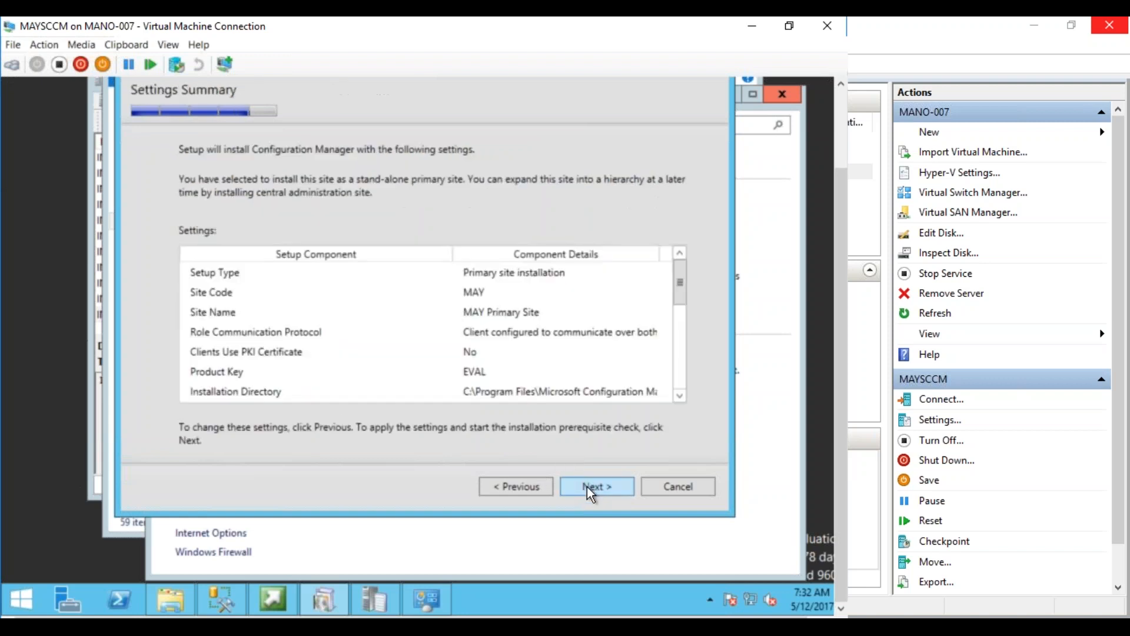
pyautogui.moveTo(678, 288)
pyautogui.mouseDown()
pyautogui.moveTo(678, 375)
pyautogui.moveTo(682, 298)
pyautogui.mouseUp()
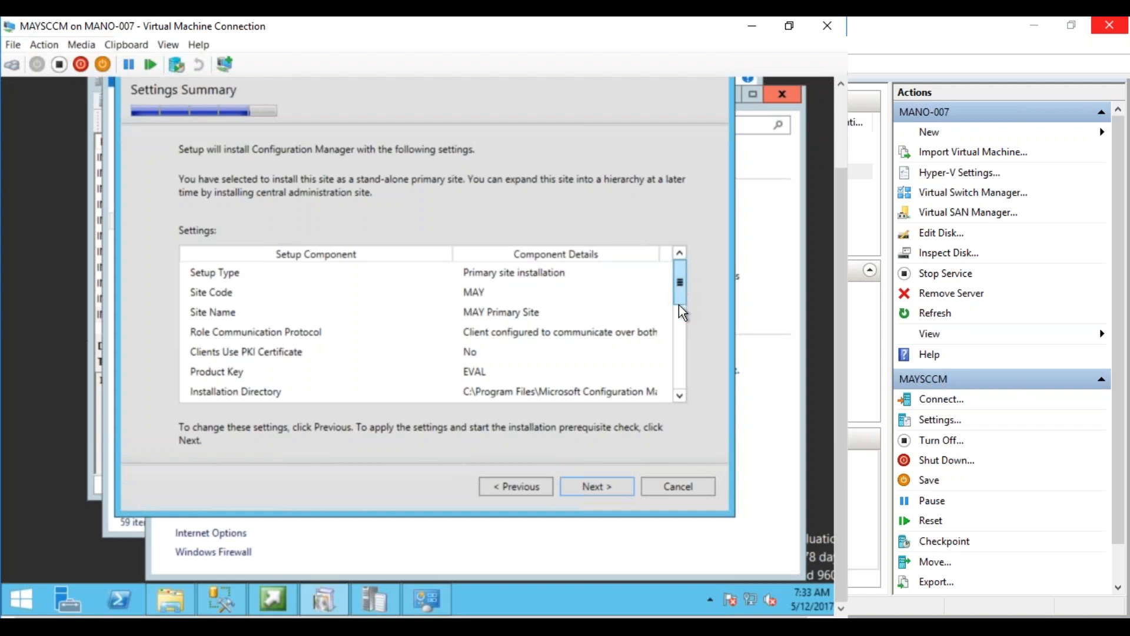
pyautogui.moveTo(679, 289)
pyautogui.mouseDown()
pyautogui.moveTo(680, 315)
pyautogui.moveTo(679, 291)
pyautogui.mouseUp()
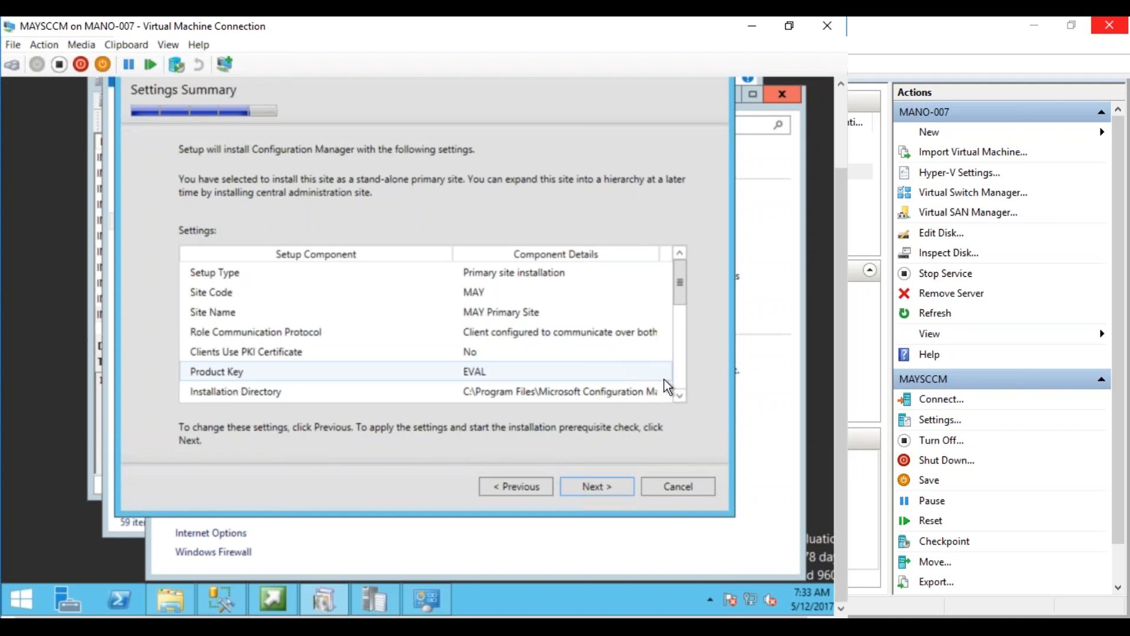
pyautogui.click(679, 394)
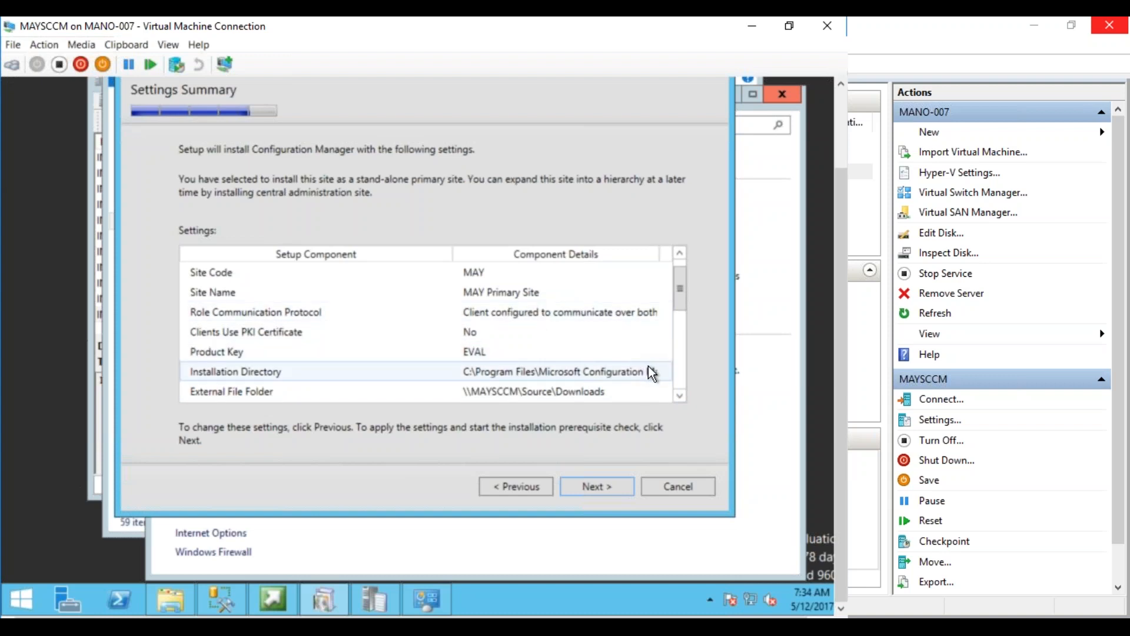
# Scroll the summary and inspect the Installation Directory and External File Folder rows
pyautogui.click(679, 394)
pyautogui.click(679, 394)
pyautogui.click(679, 393)
pyautogui.click(620, 312)
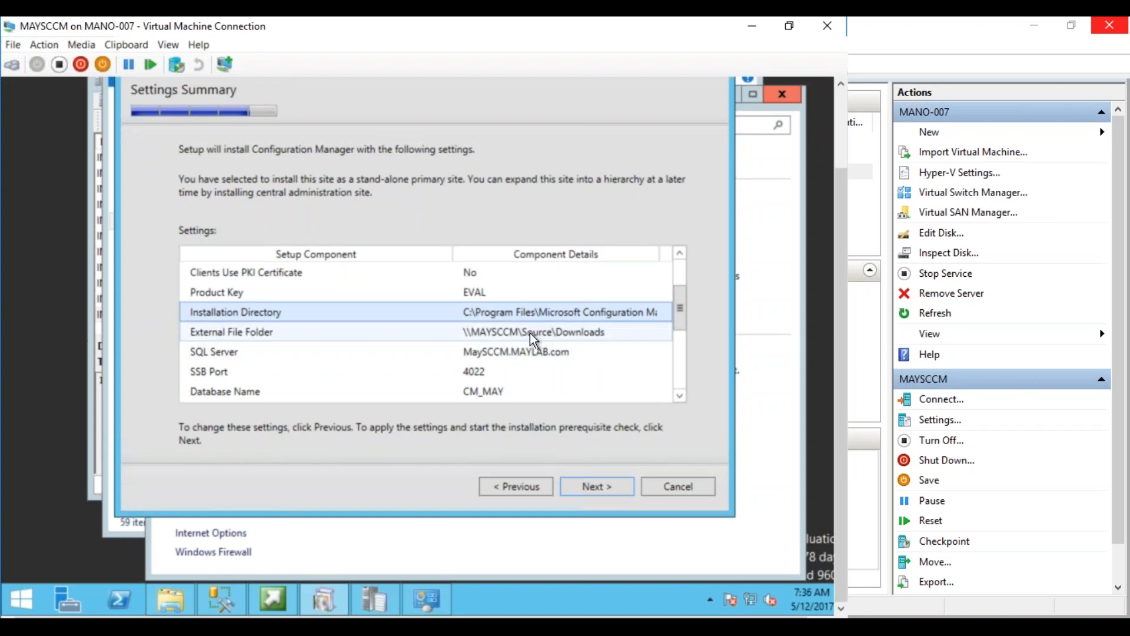
pyautogui.click(545, 332)
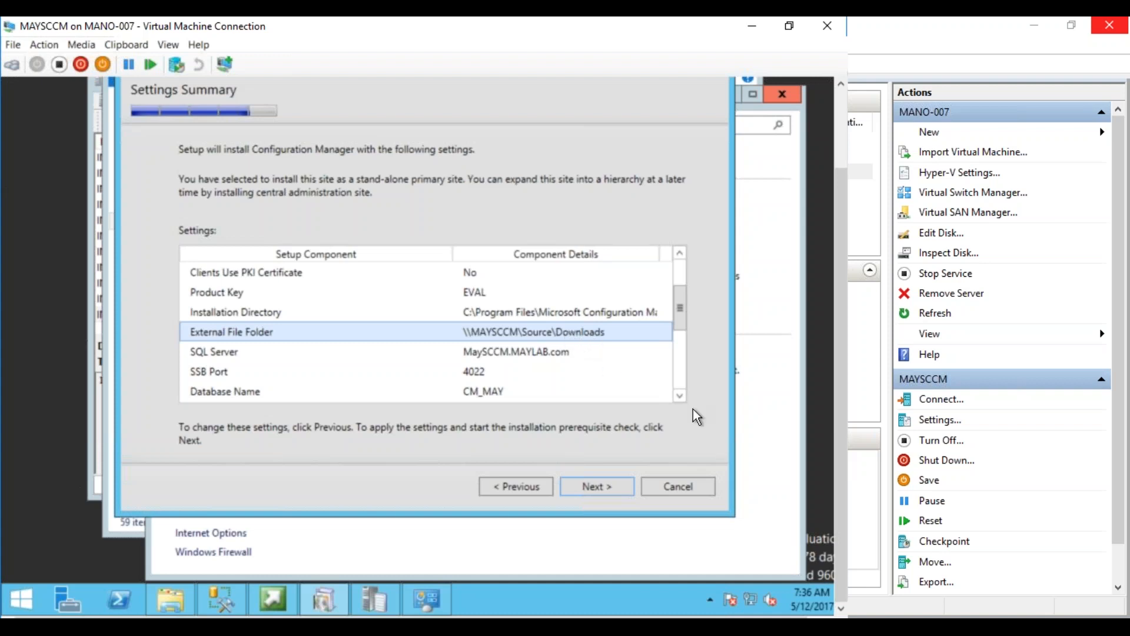
# Scroll further and inspect SQL Server MaySCCM.MAYLAB.com and SSB port 4022
pyautogui.click(680, 395)
pyautogui.click(679, 395)
pyautogui.click(679, 395)
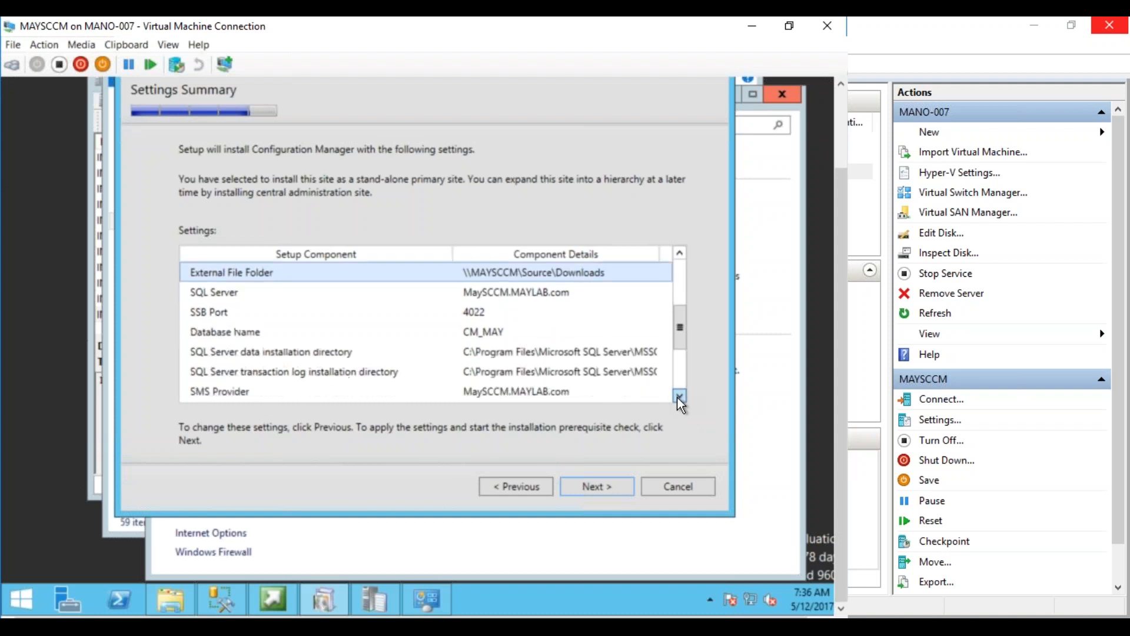
pyautogui.click(514, 296)
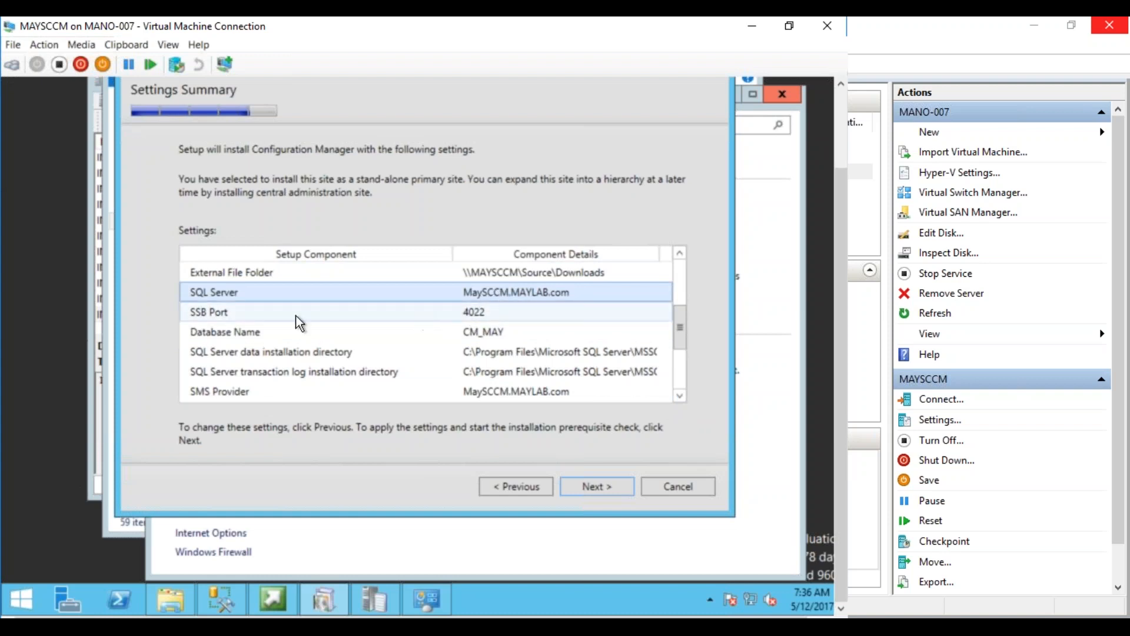
pyautogui.click(232, 316)
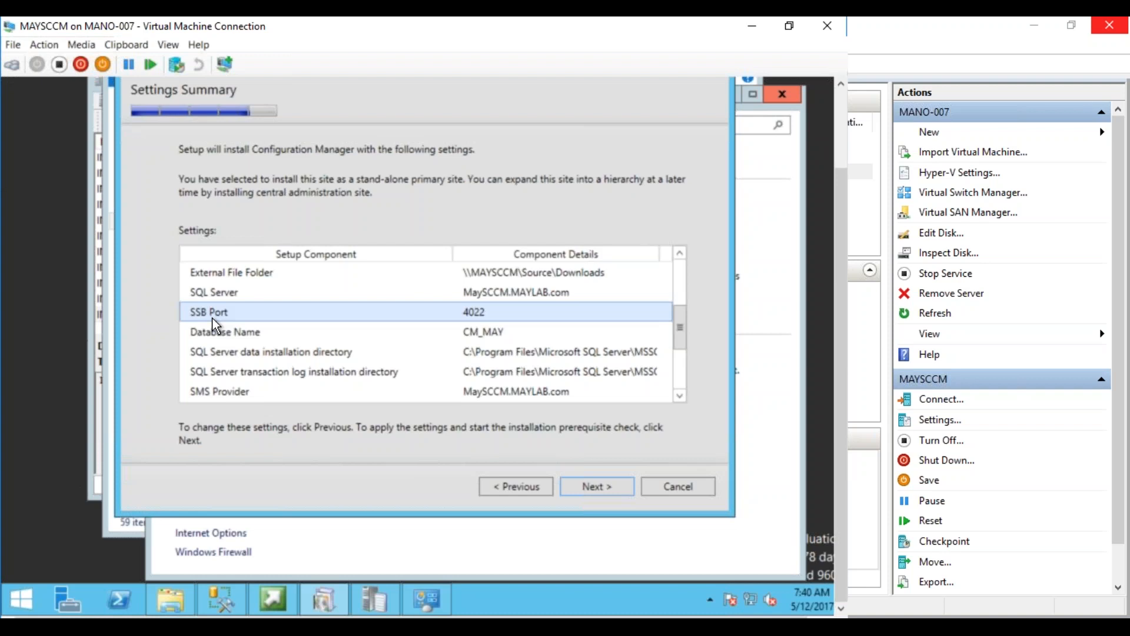
# Review the summary's CM_MAY database, SMS Provider and Management Point settings
pyautogui.click(482, 336)
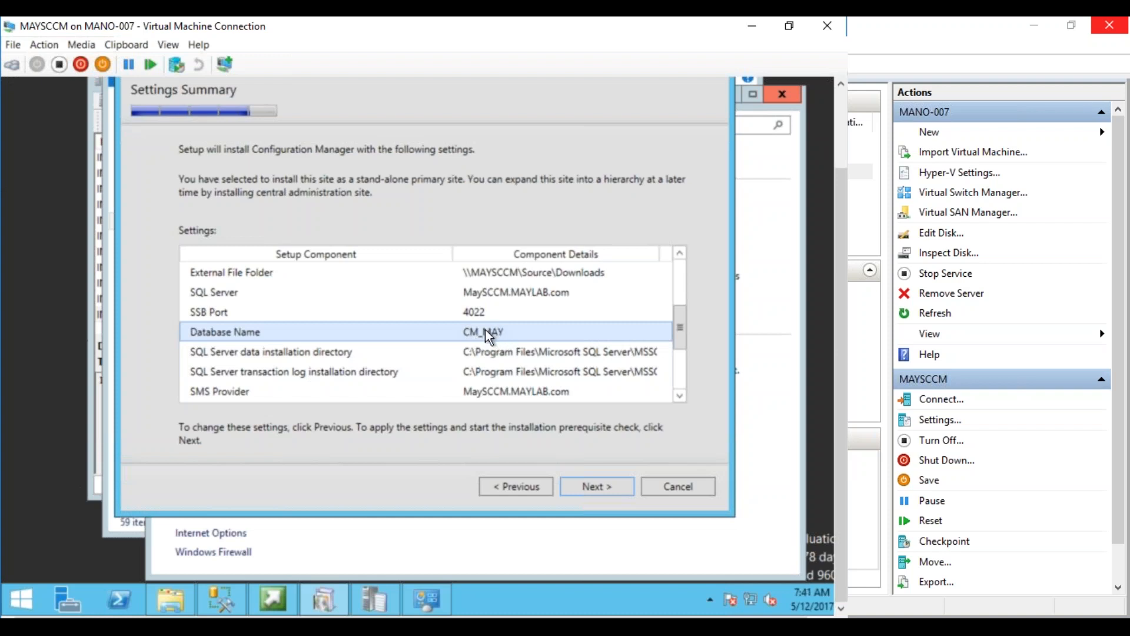
pyautogui.click(227, 604)
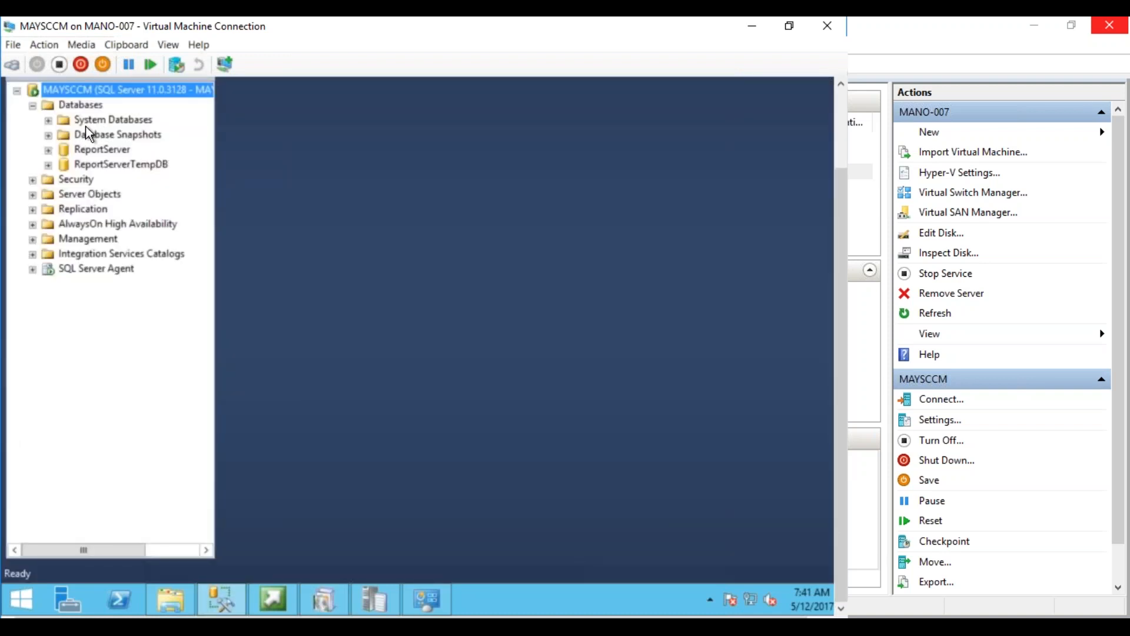
pyautogui.click(224, 602)
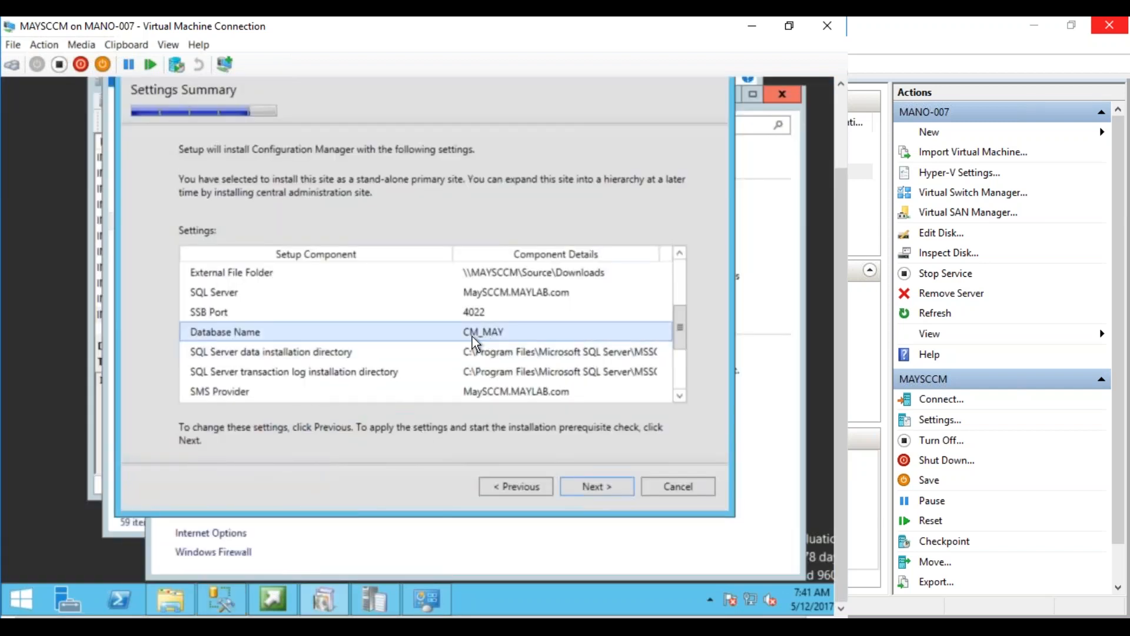
pyautogui.click(679, 396)
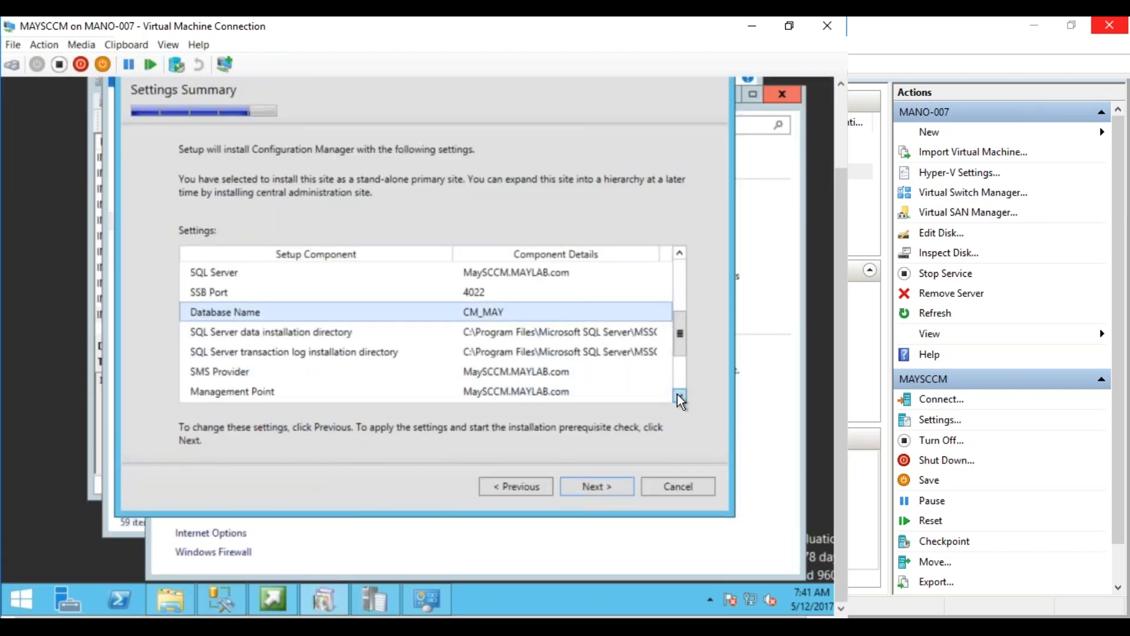
pyautogui.click(680, 396)
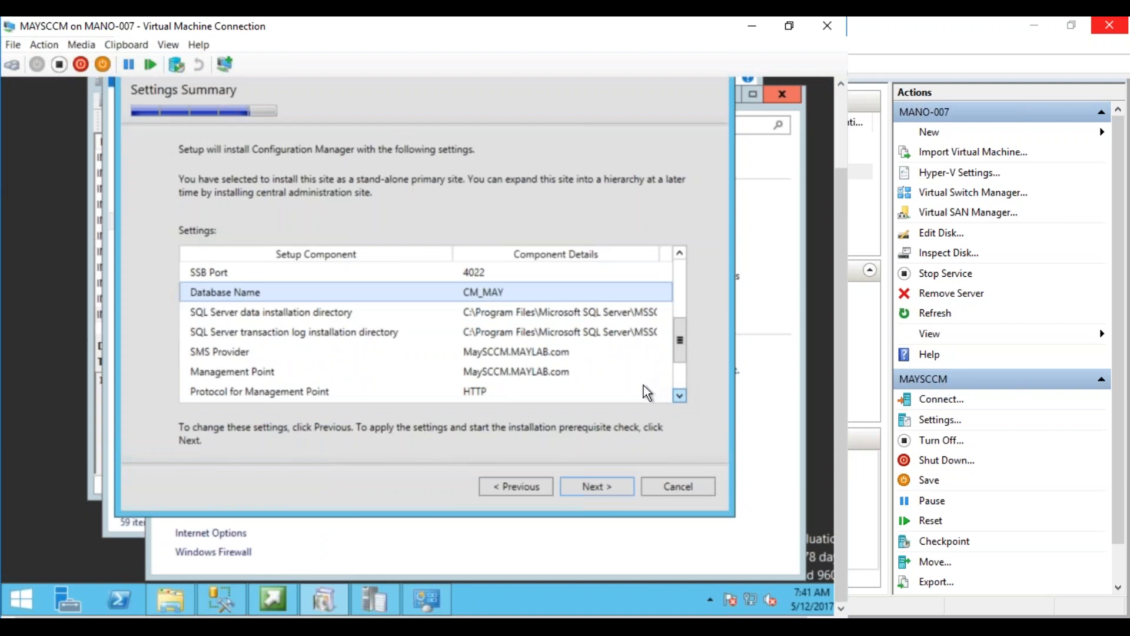
pyautogui.click(492, 352)
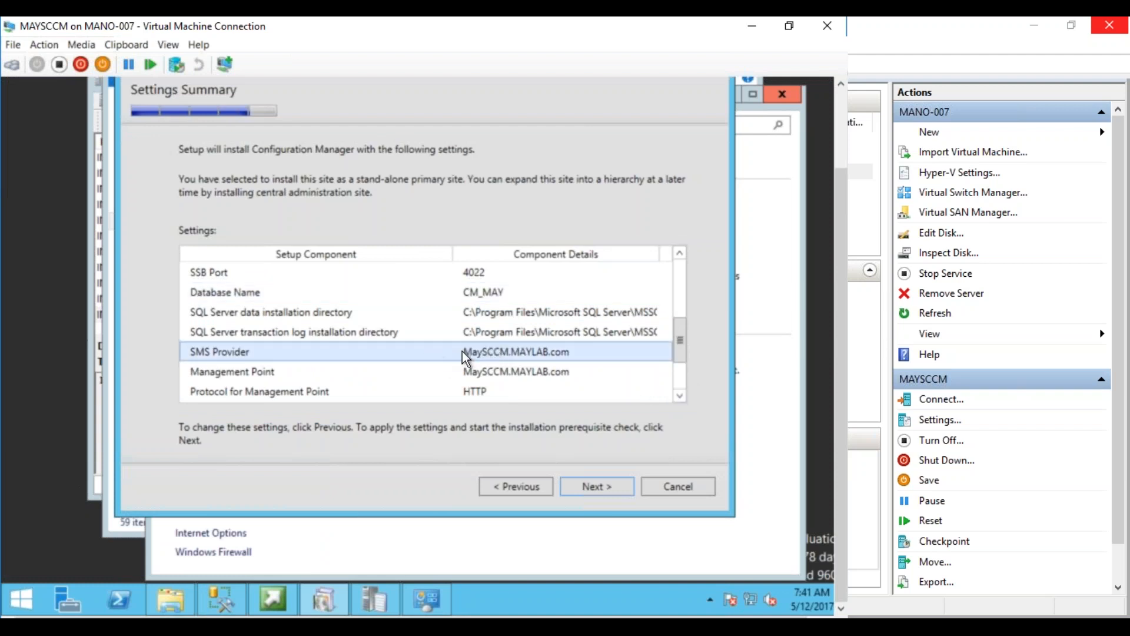
pyautogui.click(528, 376)
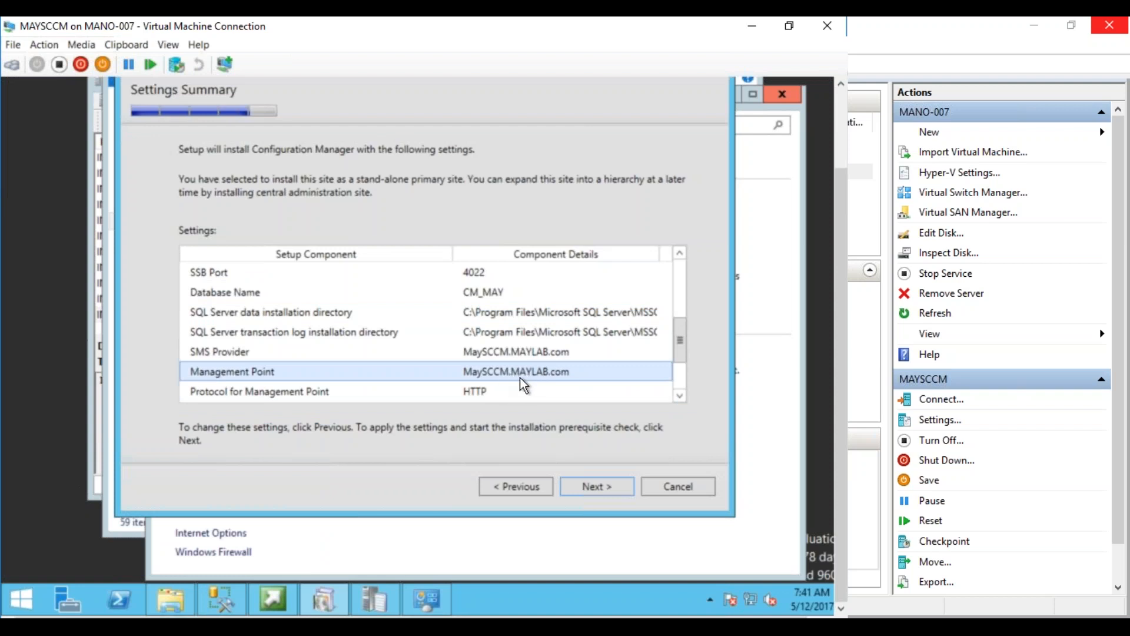
pyautogui.click(679, 395)
pyautogui.click(680, 395)
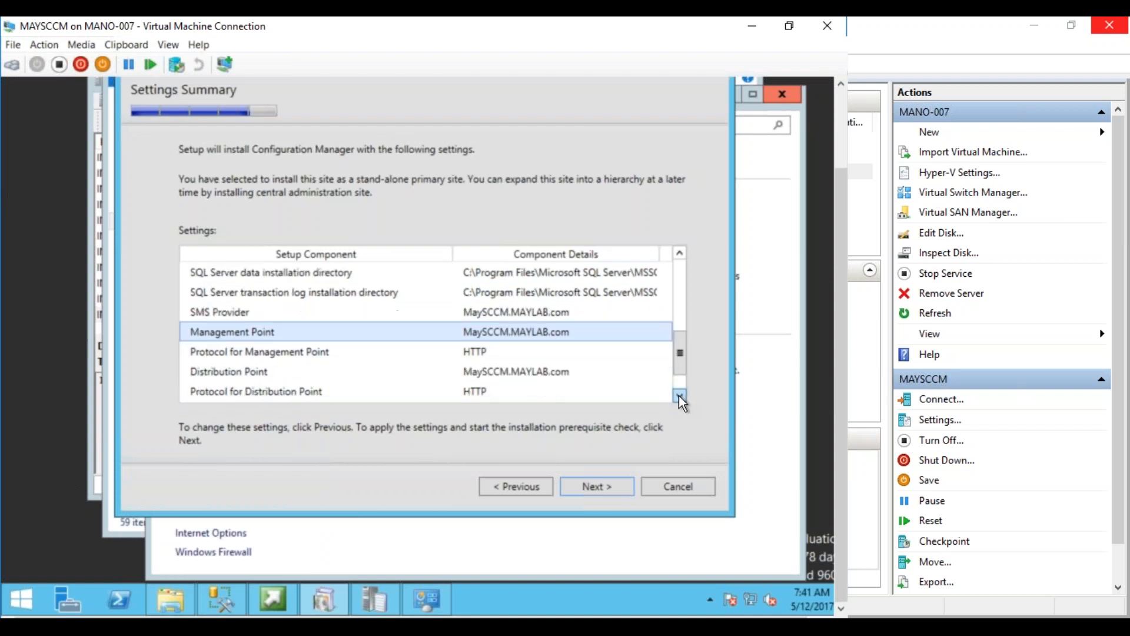
pyautogui.click(680, 396)
pyautogui.click(680, 395)
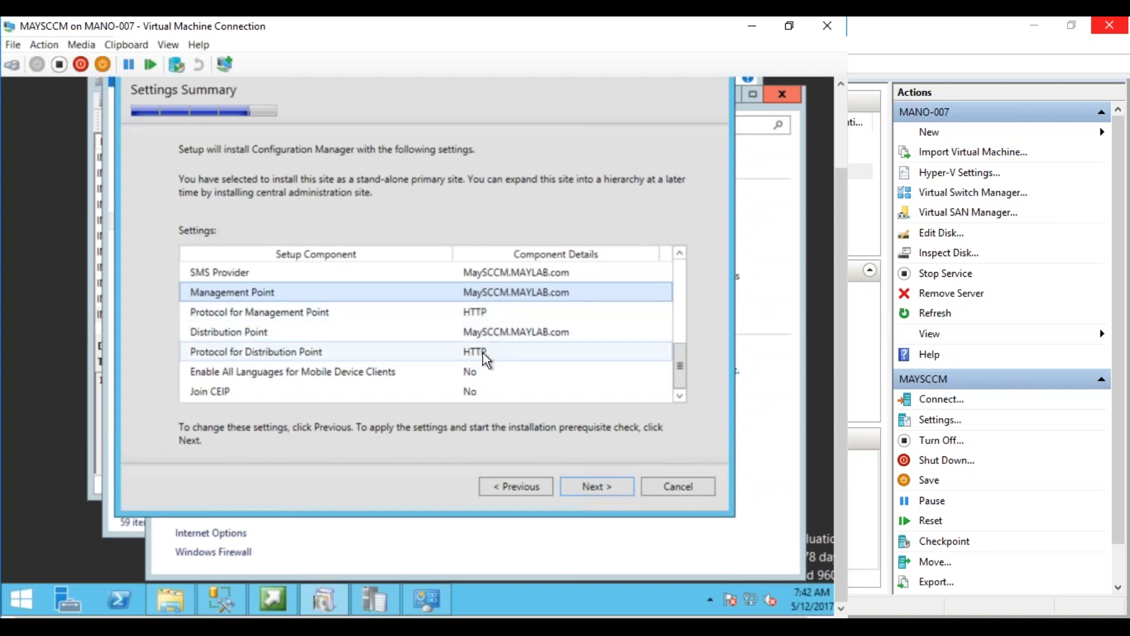
# Run the prerequisite check and read the WSUS, site server permission and SQL memory warnings
pyautogui.click(587, 490)
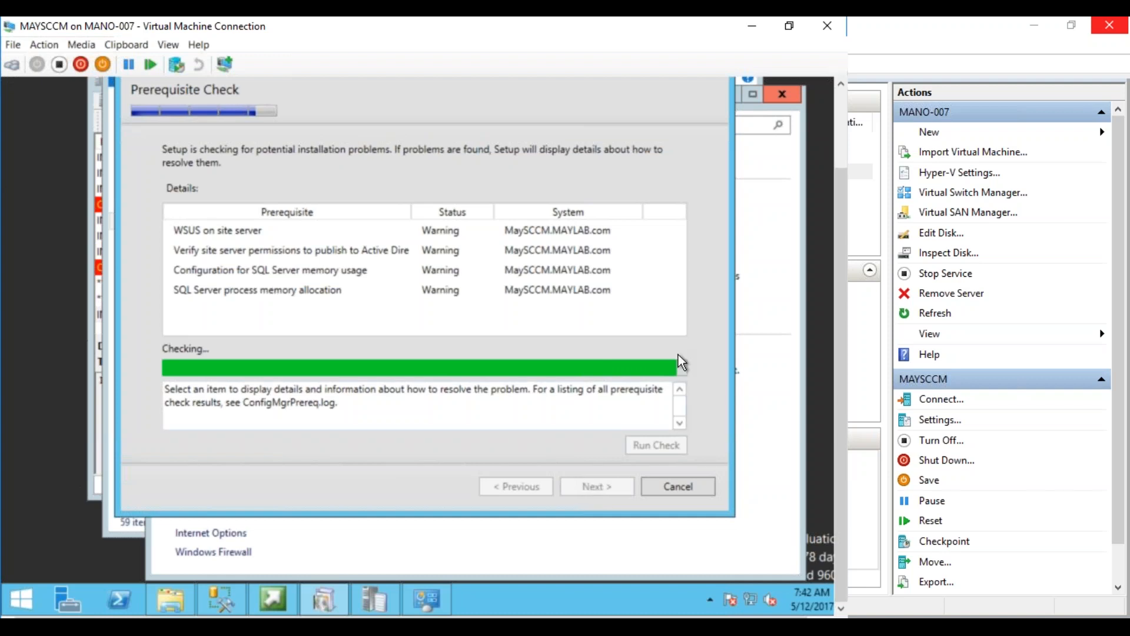
pyautogui.click(260, 238)
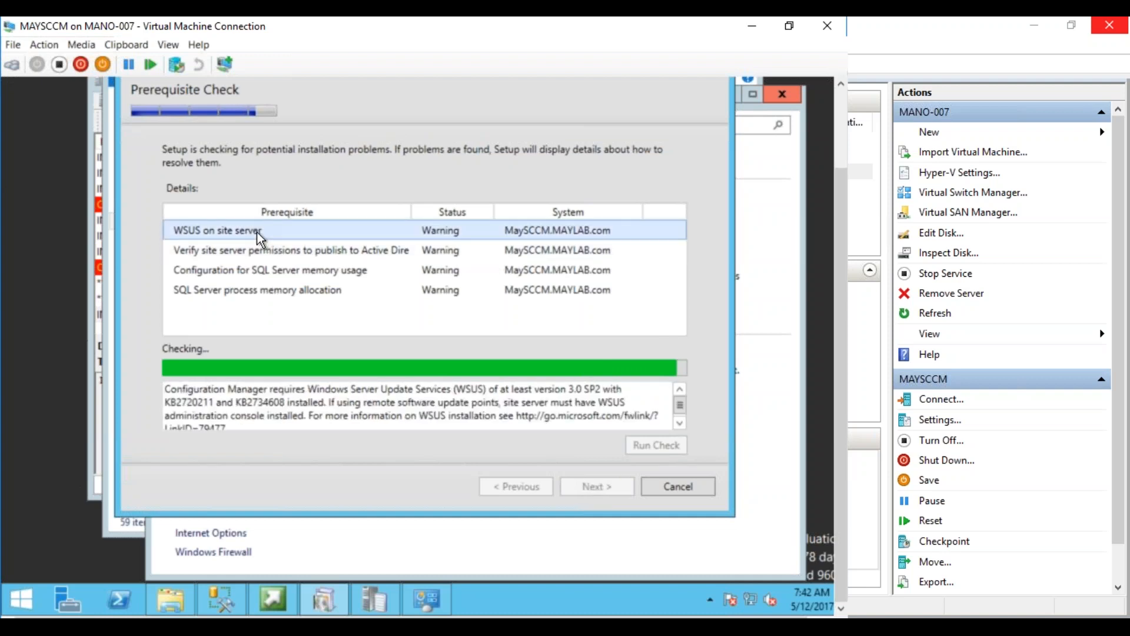
pyautogui.click(249, 254)
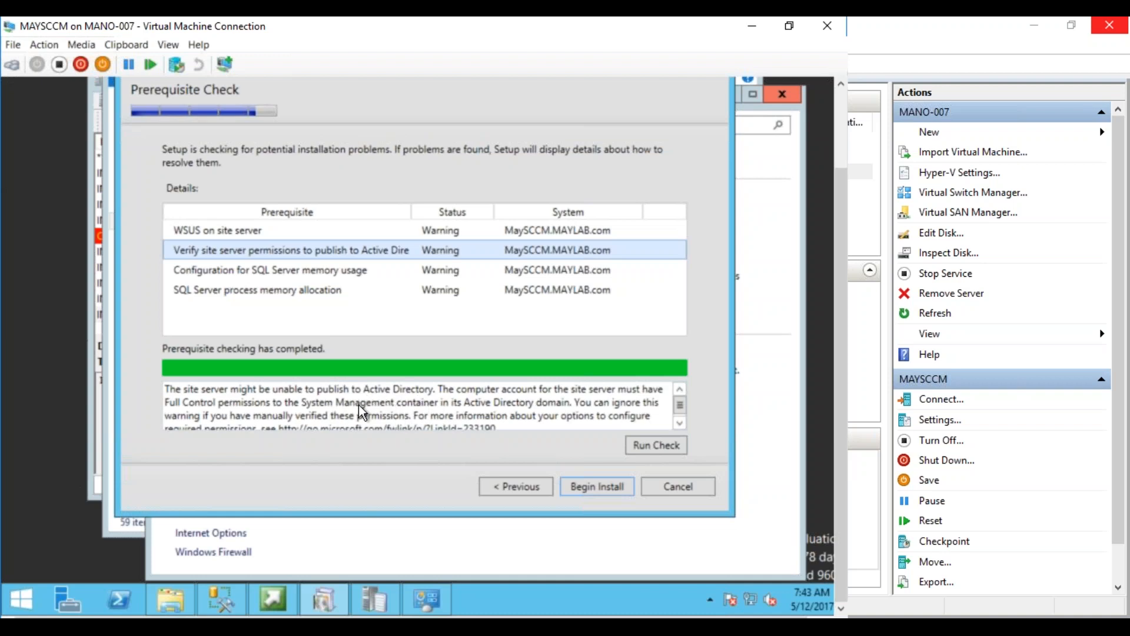
pyautogui.click(224, 272)
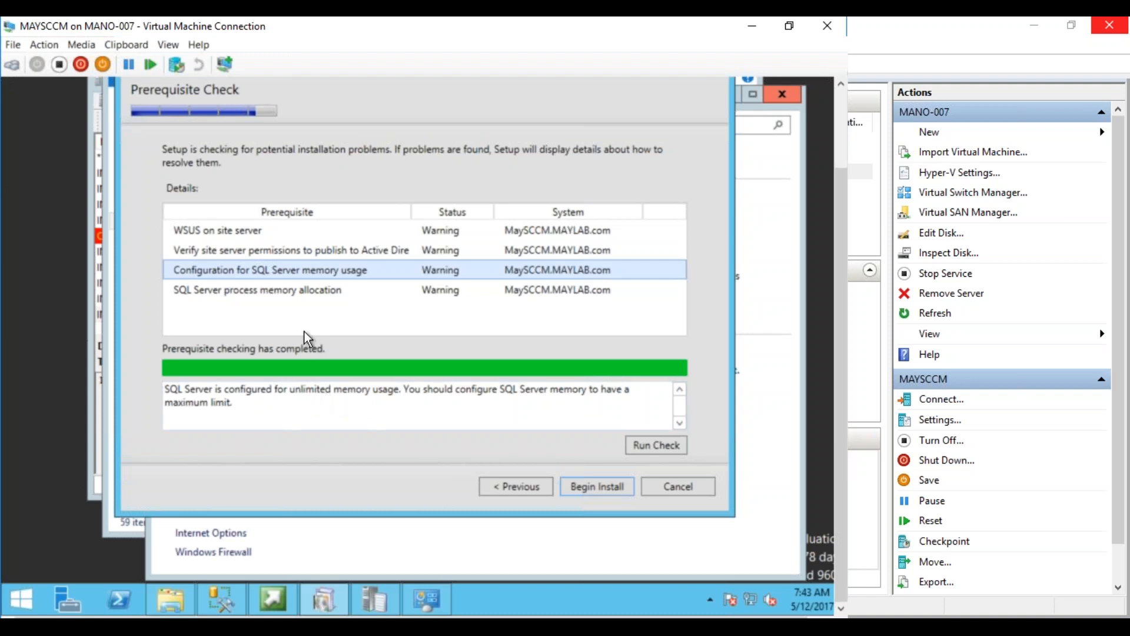
pyautogui.click(288, 292)
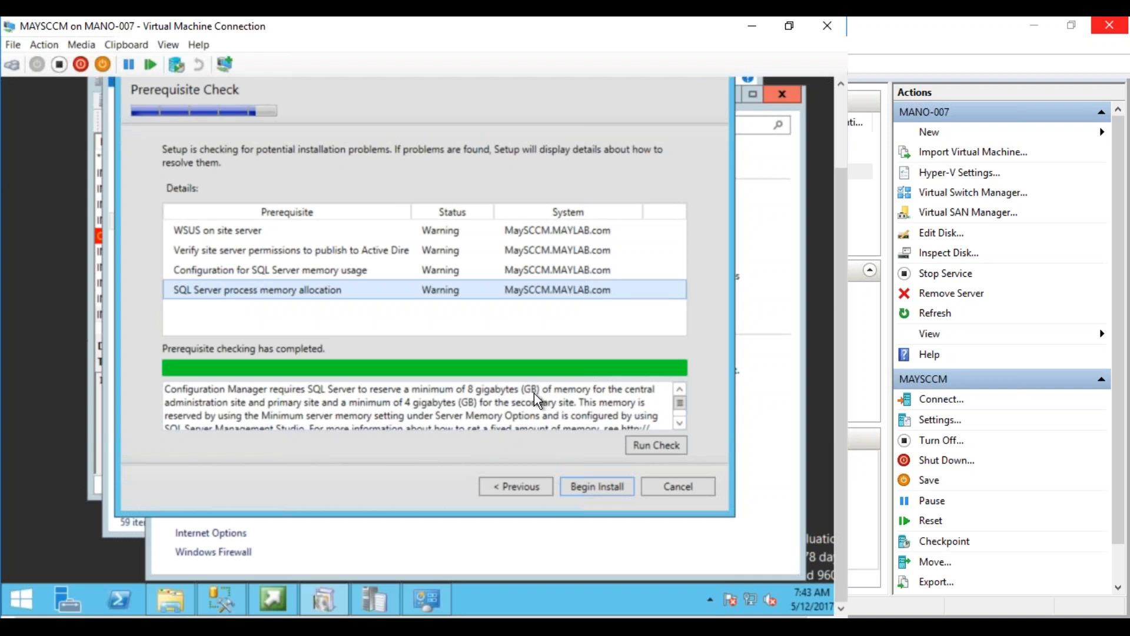
pyautogui.click(283, 272)
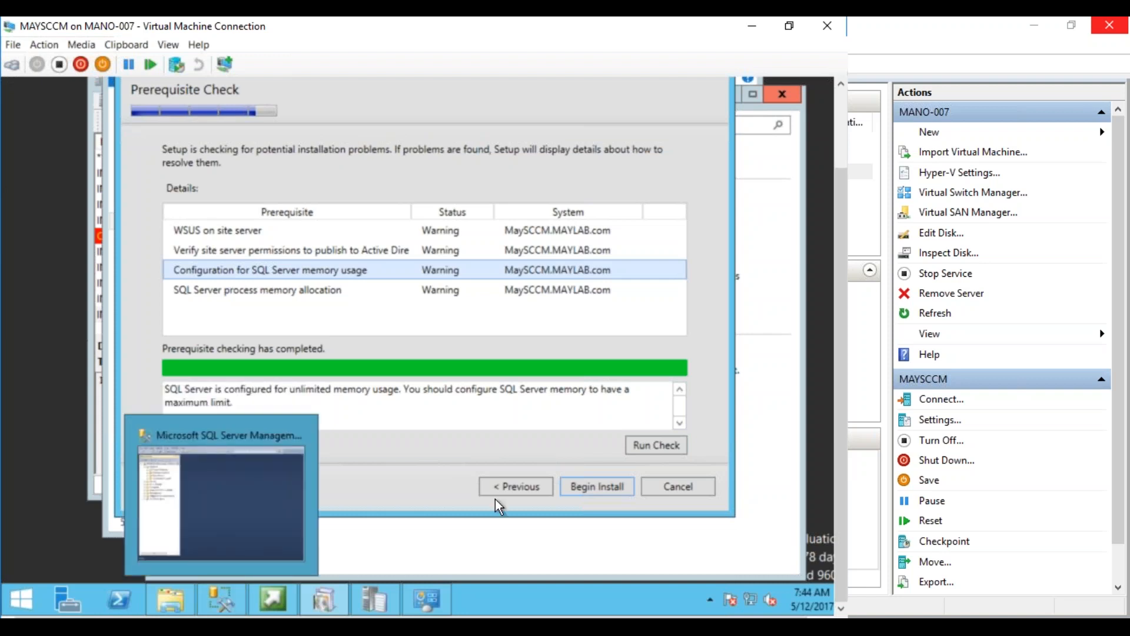
# In the MAYSCCM server properties, set minimum and maximum server memory to 8192 MB
pyautogui.click(233, 594)
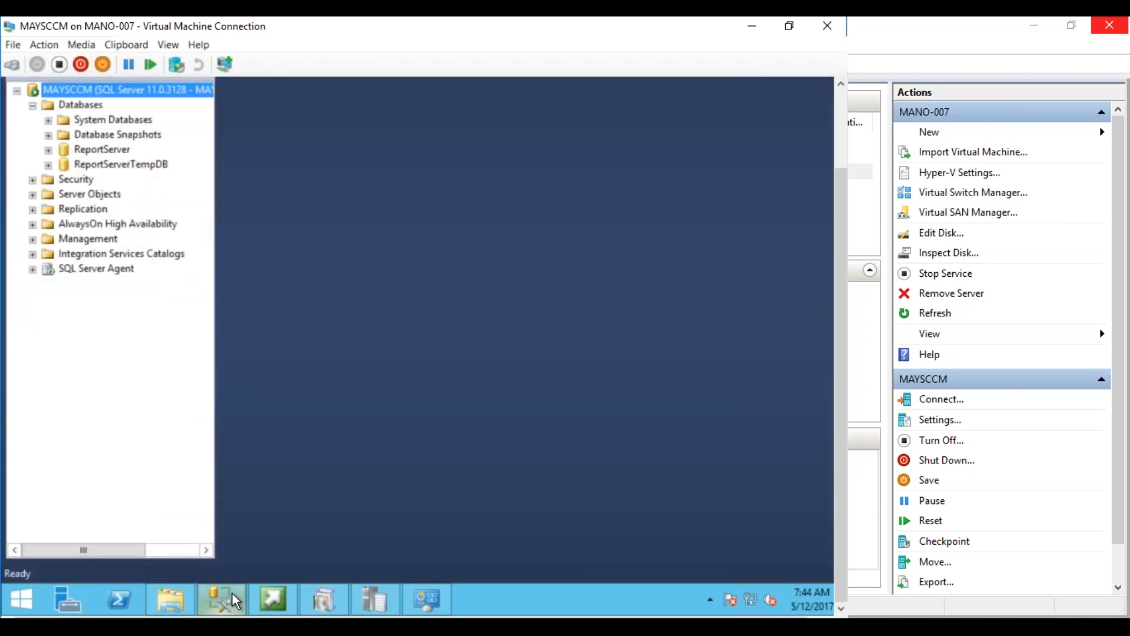
pyautogui.rightClick(86, 90)
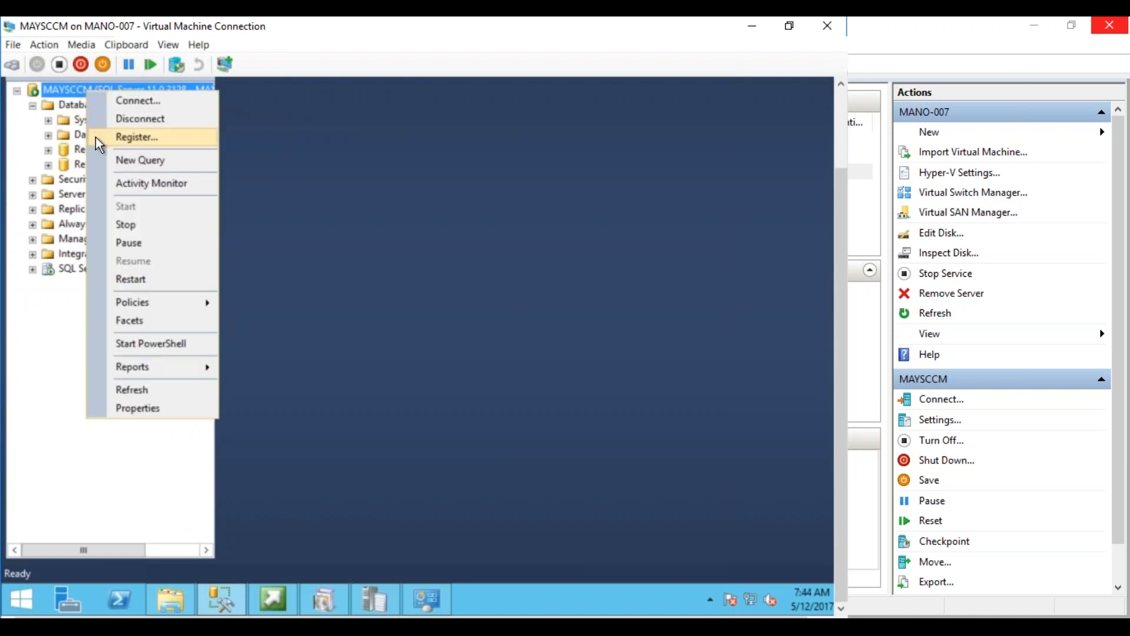
pyautogui.click(133, 405)
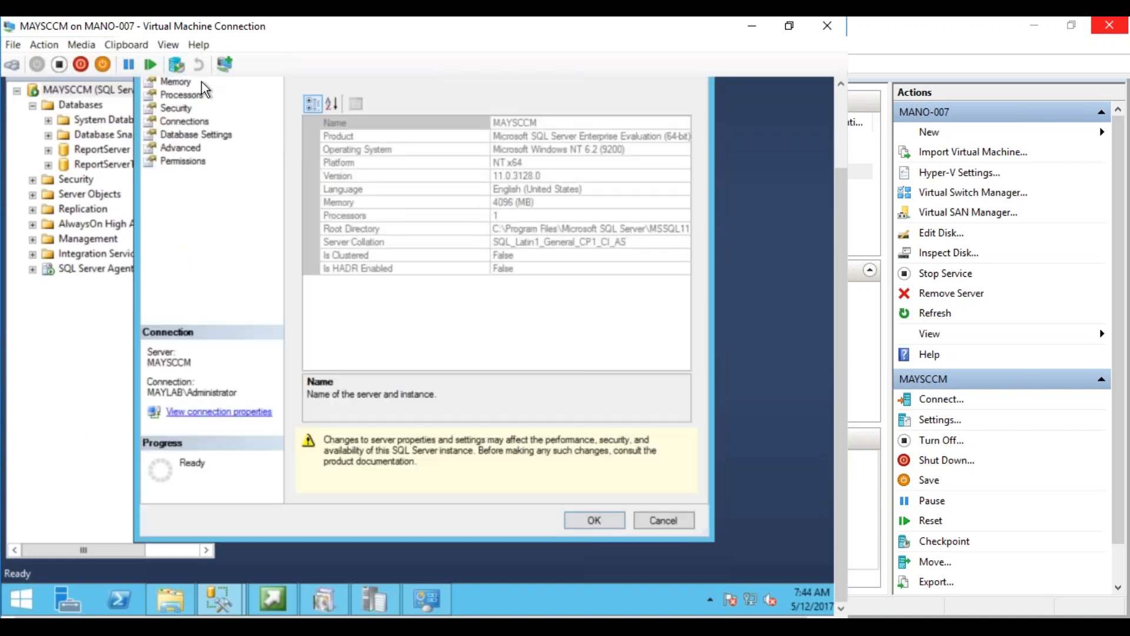
pyautogui.click(186, 82)
pyautogui.press('Tab')
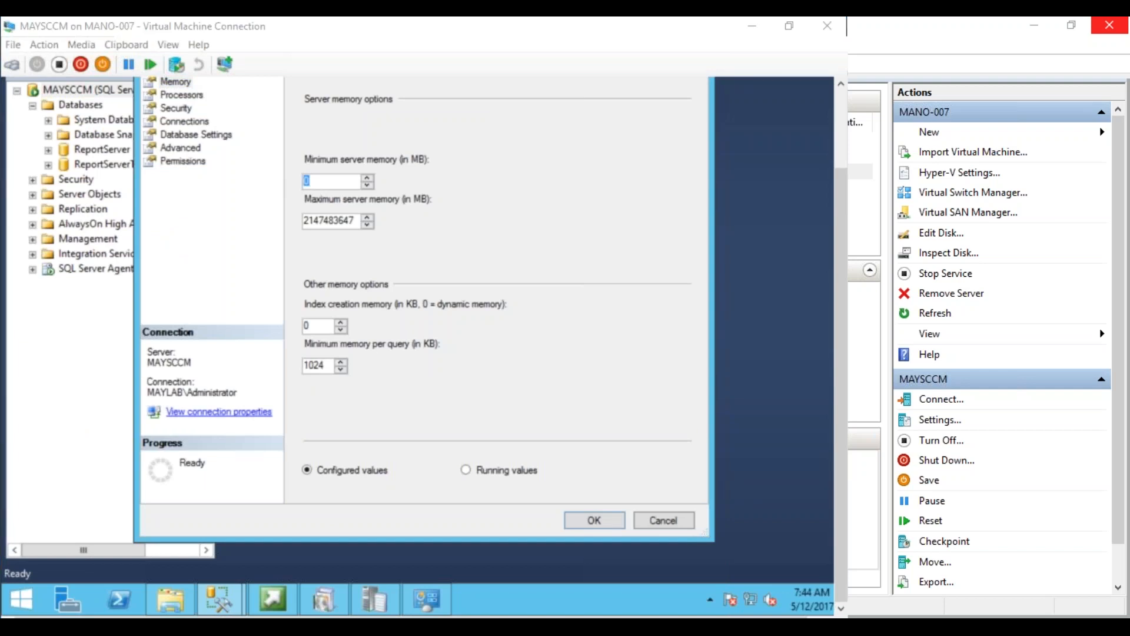
pyautogui.moveTo(323, 178); pyautogui.dragTo(287, 183)
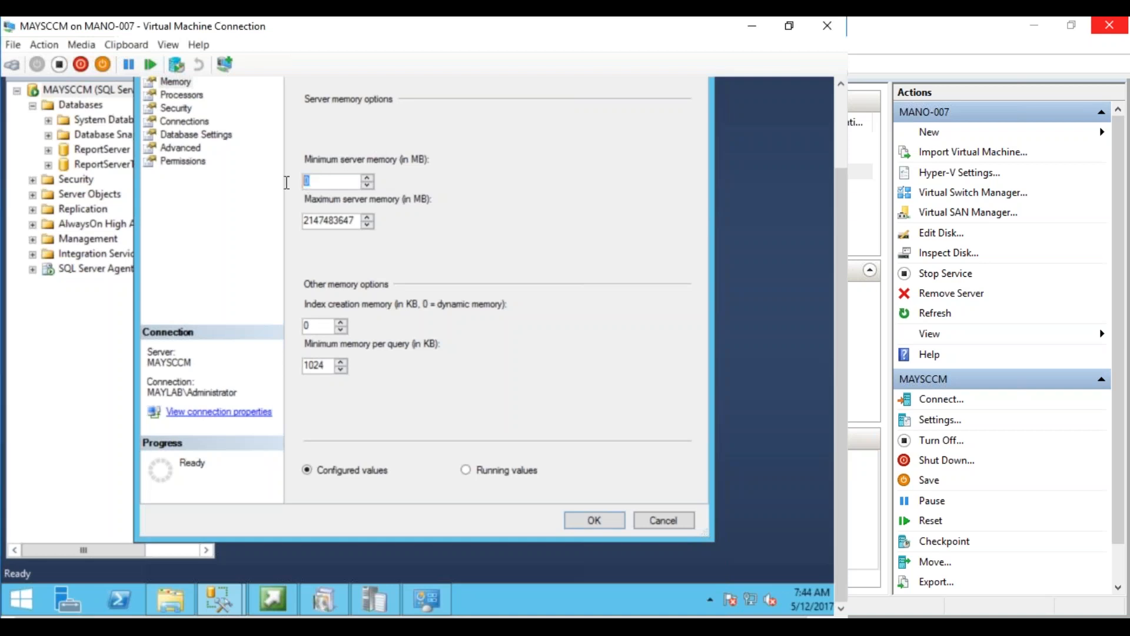
pyautogui.write('8192')
pyautogui.moveTo(351, 220); pyautogui.dragTo(271, 217)
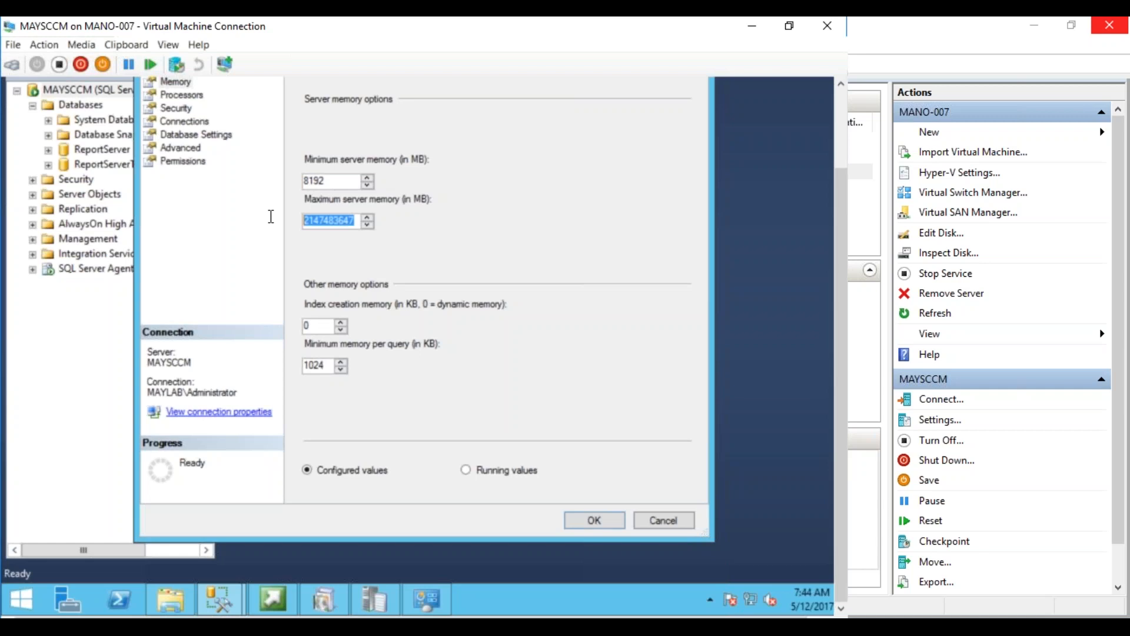
pyautogui.write('8192')
pyautogui.click(593, 521)
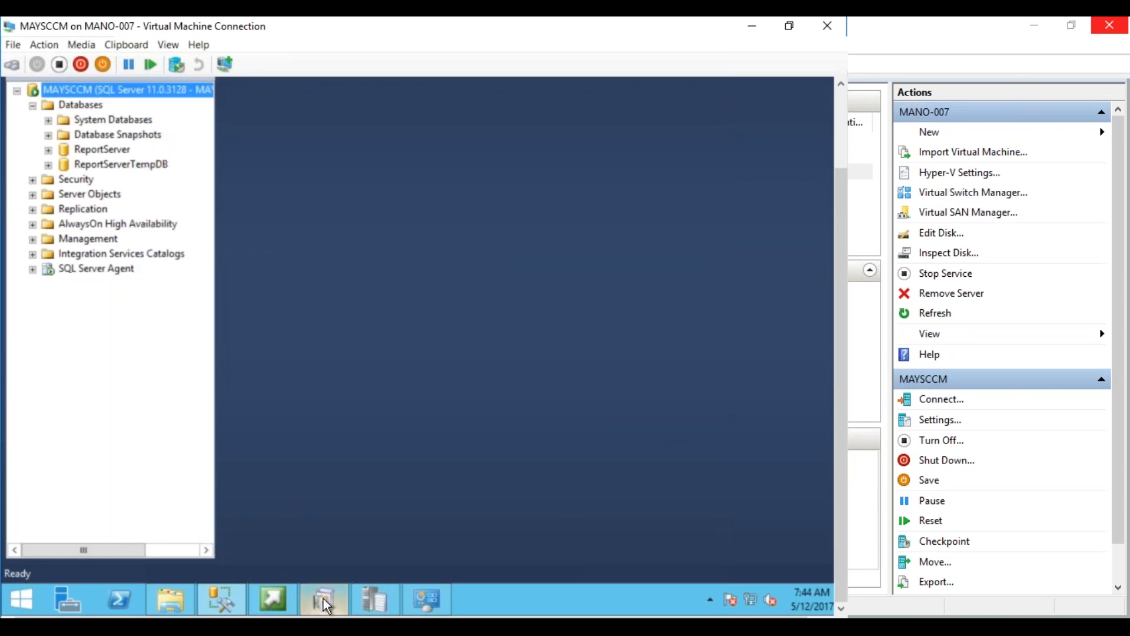
# Rerun the prerequisite check after the memory change and minimise Network and Sharing Center
pyautogui.click(323, 598)
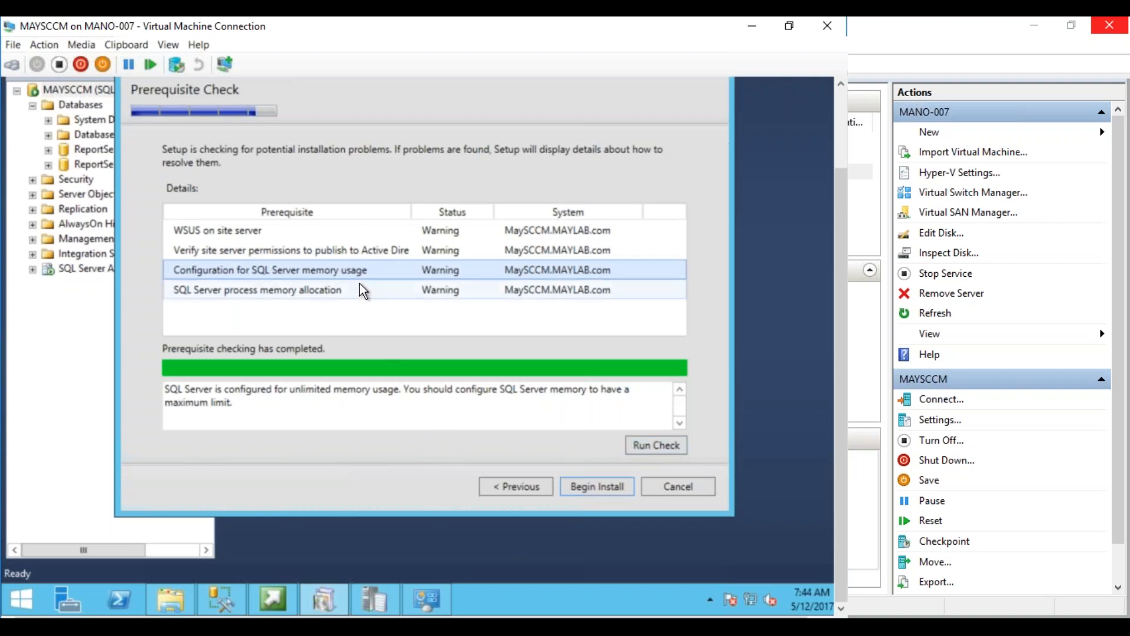
pyautogui.click(656, 445)
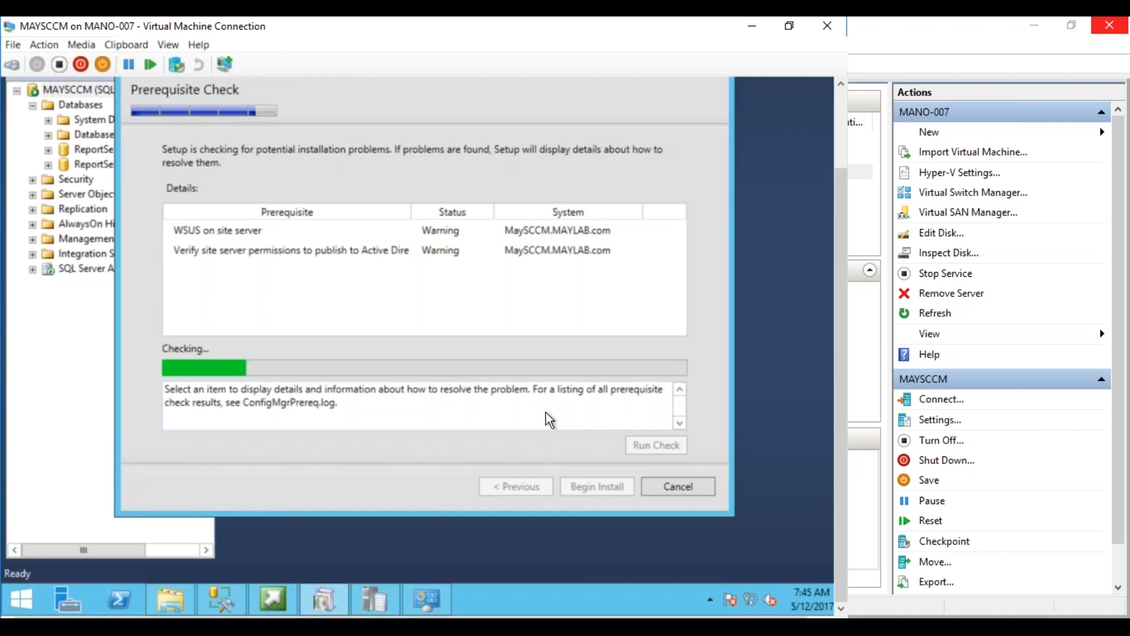
pyautogui.click(431, 603)
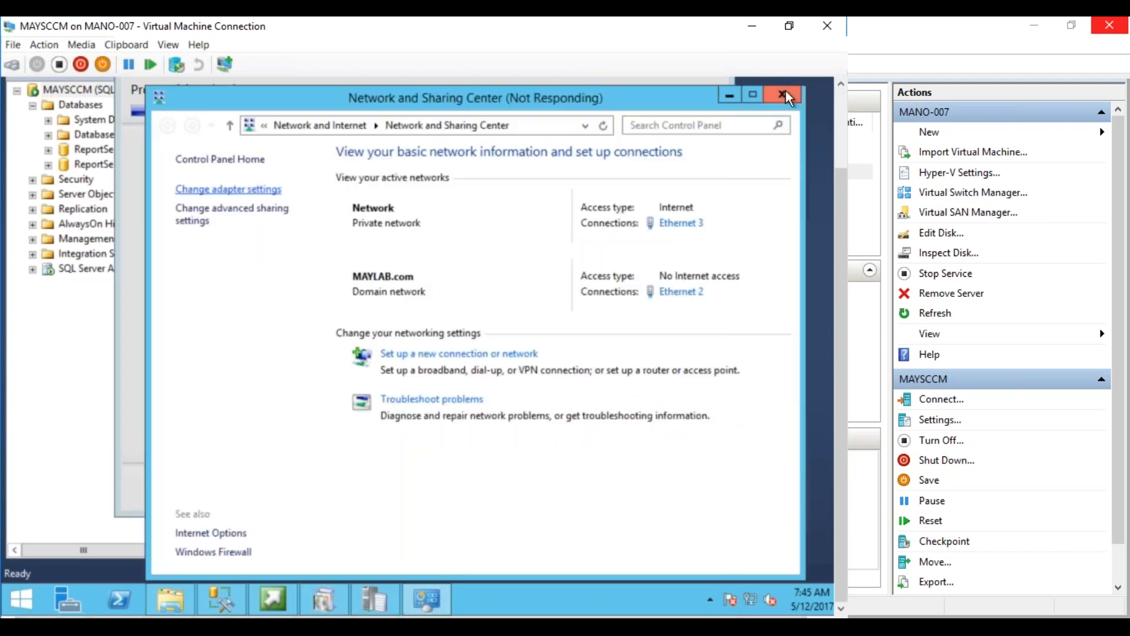
pyautogui.click(732, 94)
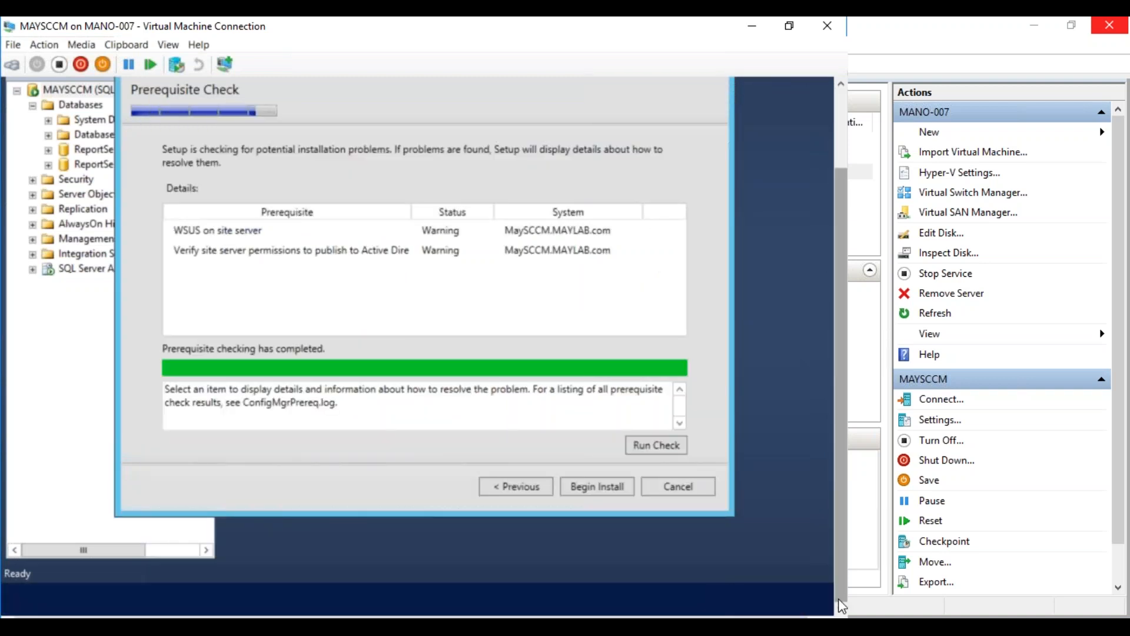
# Disable the Ethernet 3 adapter in Network Connections and close the adapter list
pyautogui.moveTo(795, 614)
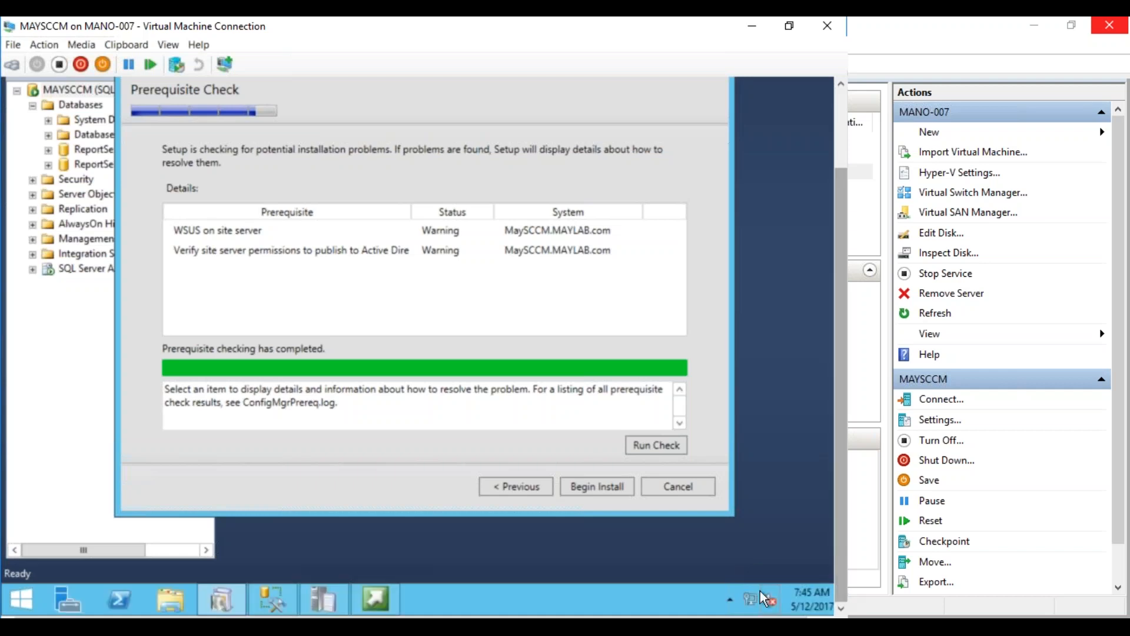
pyautogui.rightClick(747, 598)
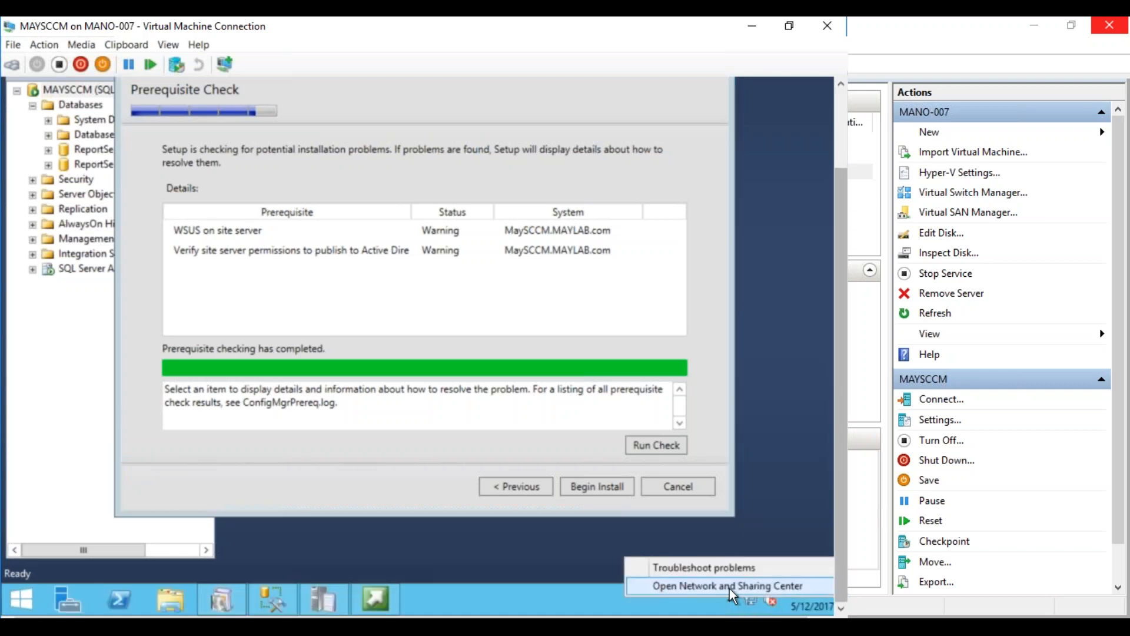
pyautogui.click(729, 586)
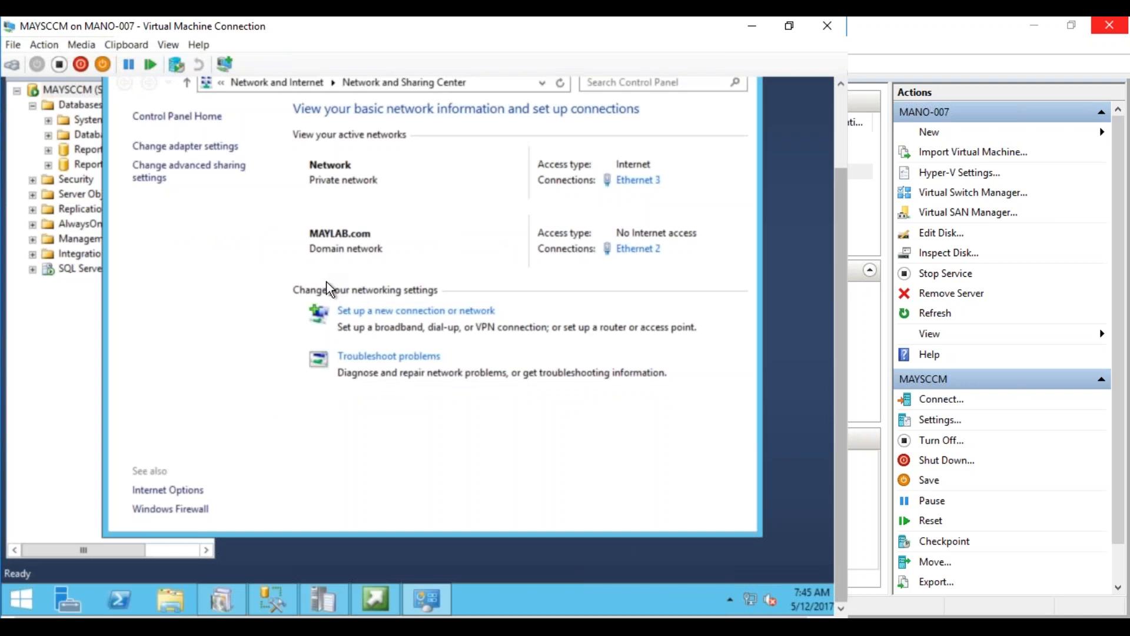
pyautogui.click(230, 146)
pyautogui.click(436, 189)
pyautogui.rightClick(435, 185)
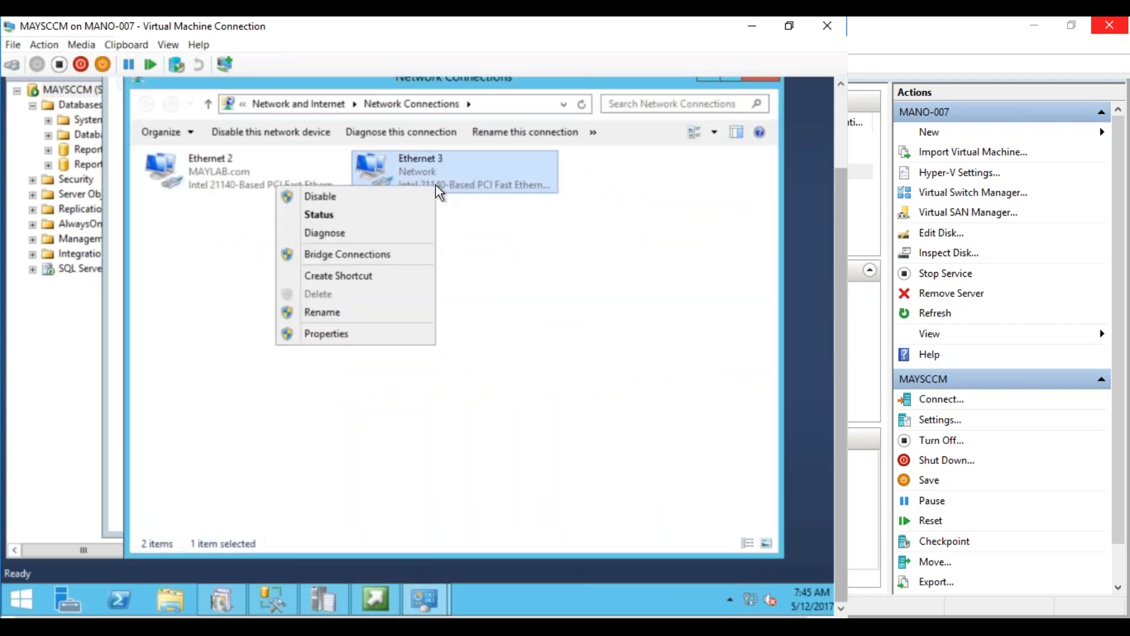
pyautogui.click(383, 194)
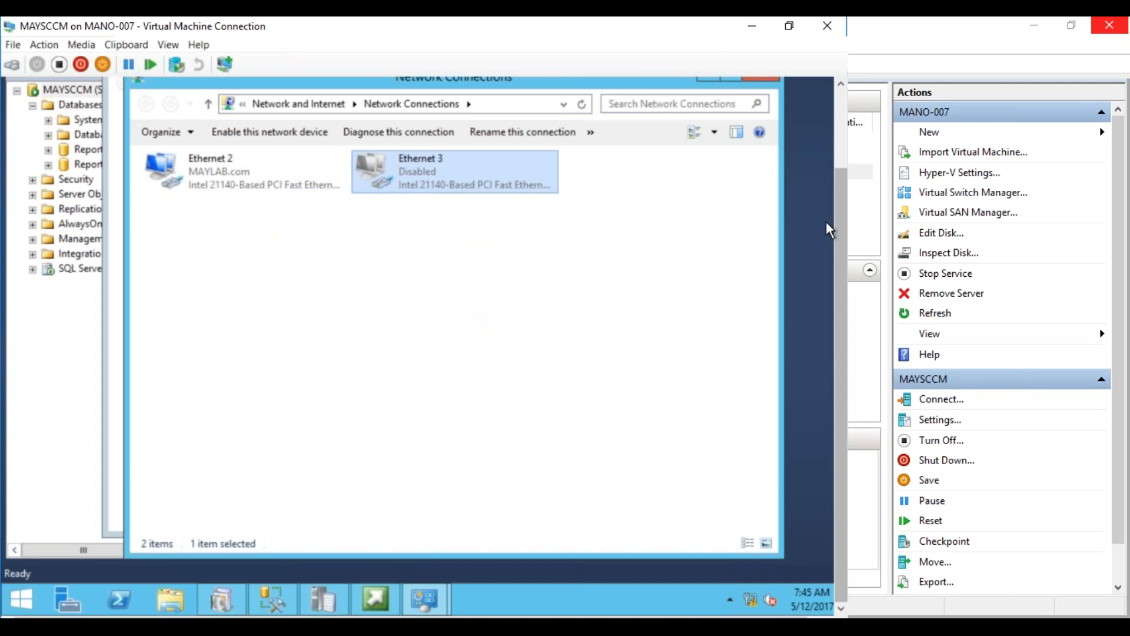
pyautogui.moveTo(836, 225); pyautogui.dragTo(826, 170)
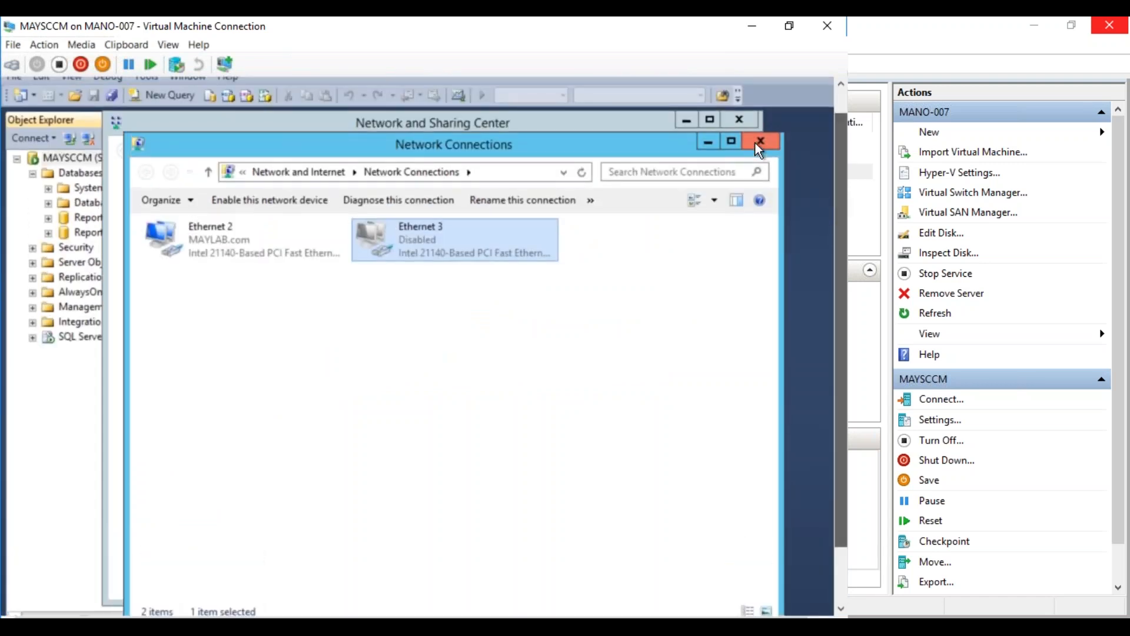
pyautogui.click(754, 143)
# Close Network and Sharing Center, begin the installation, and close SQL Server Management Studio
pyautogui.click(746, 123)
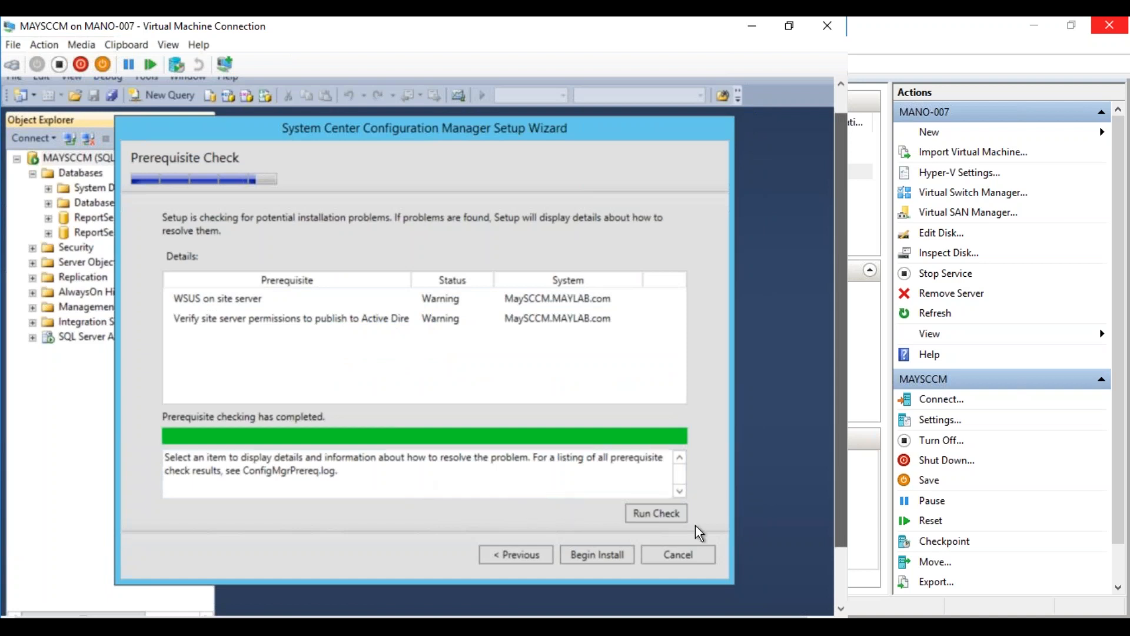
pyautogui.moveTo(839, 537); pyautogui.dragTo(838, 587)
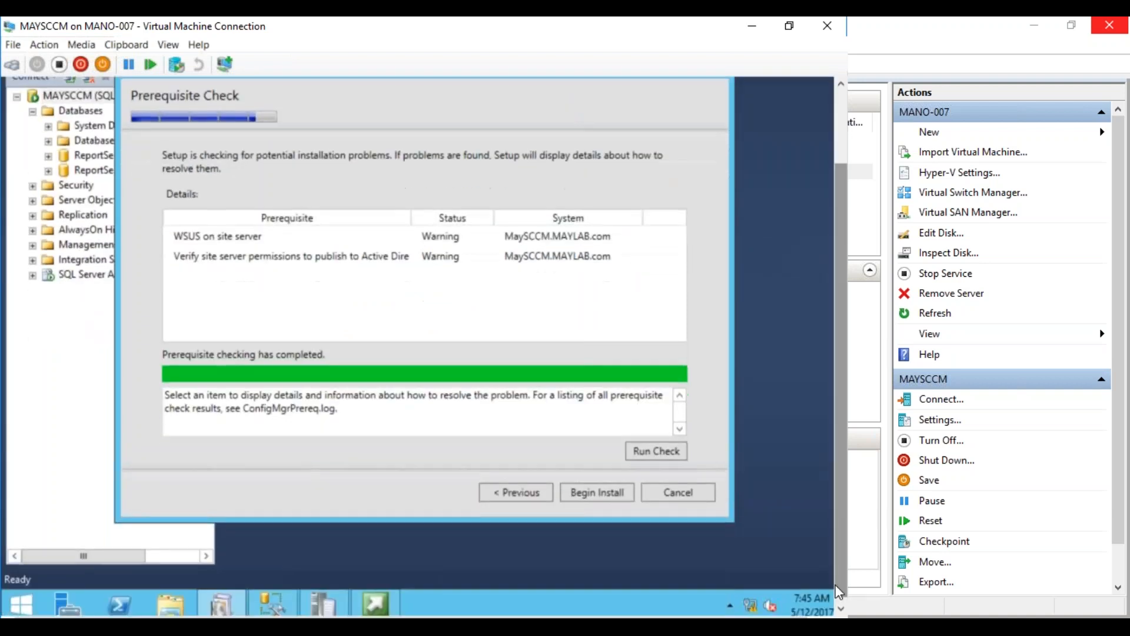
pyautogui.click(590, 494)
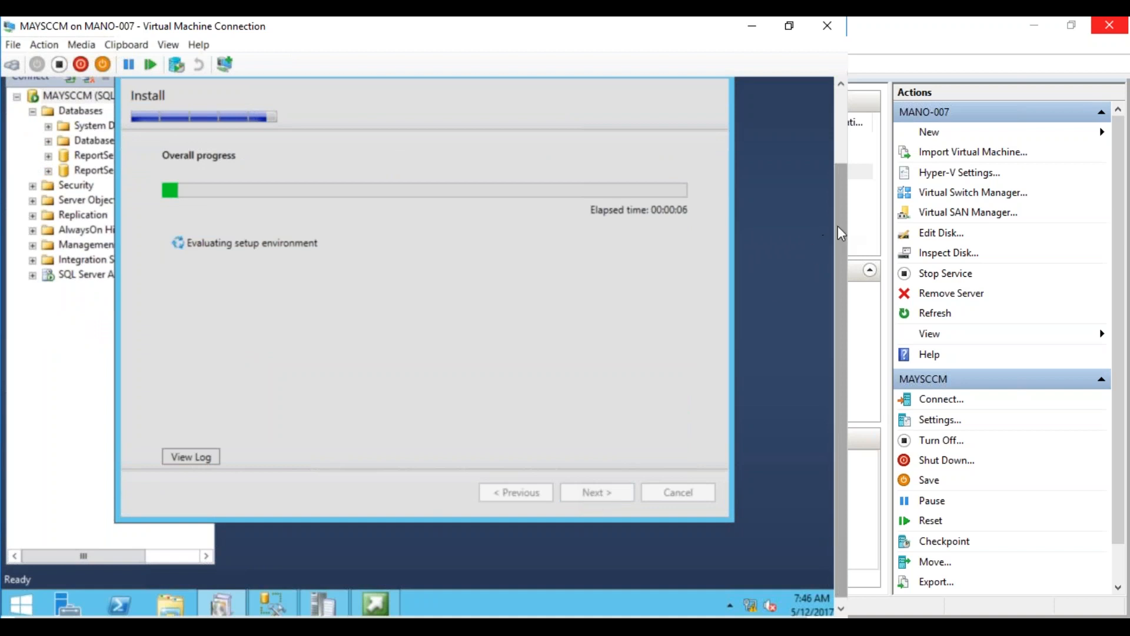
pyautogui.moveTo(838, 224); pyautogui.dragTo(836, 149)
pyautogui.click(826, 86)
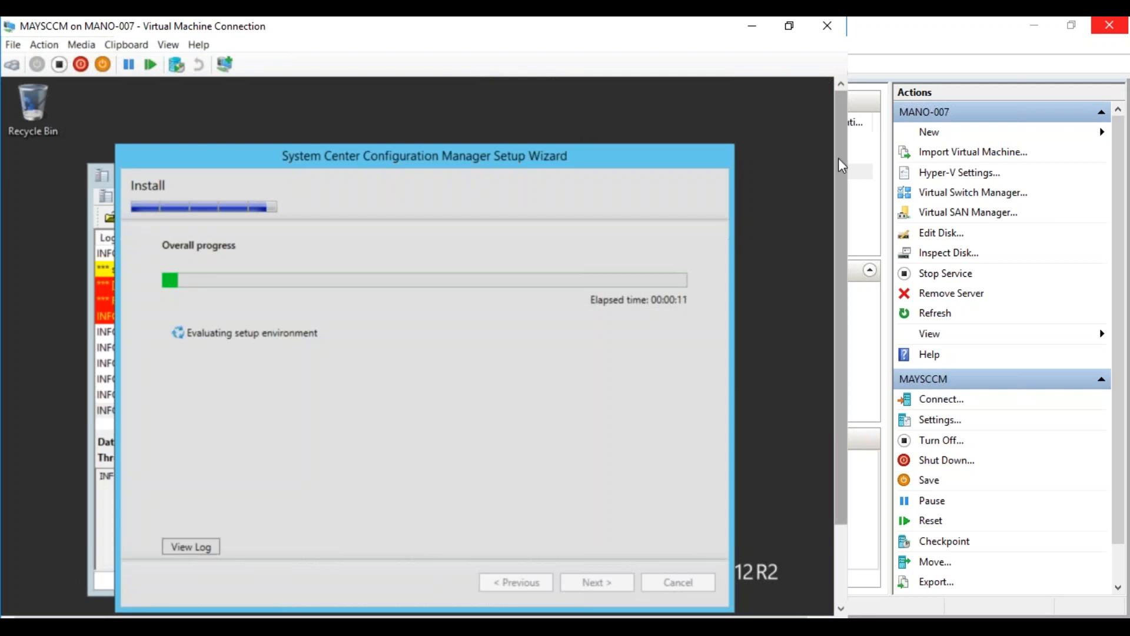
pyautogui.moveTo(838, 158); pyautogui.dragTo(824, 285)
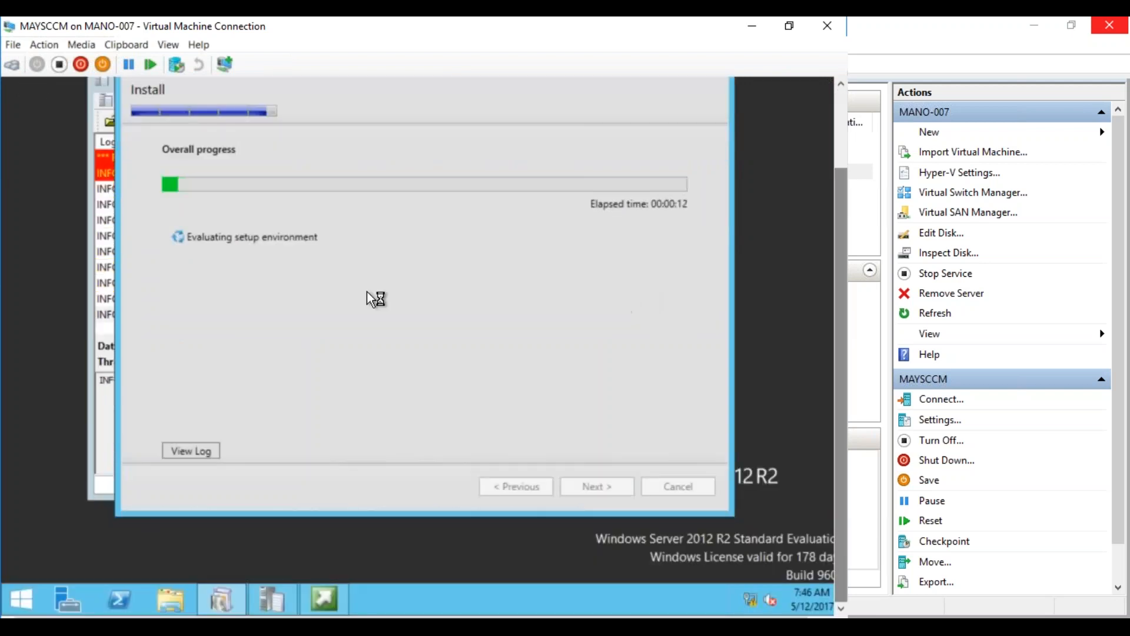
# Read the download errors in ConfigMgrSetup.log, then minimise the launcher and log viewer
pyautogui.click(273, 592)
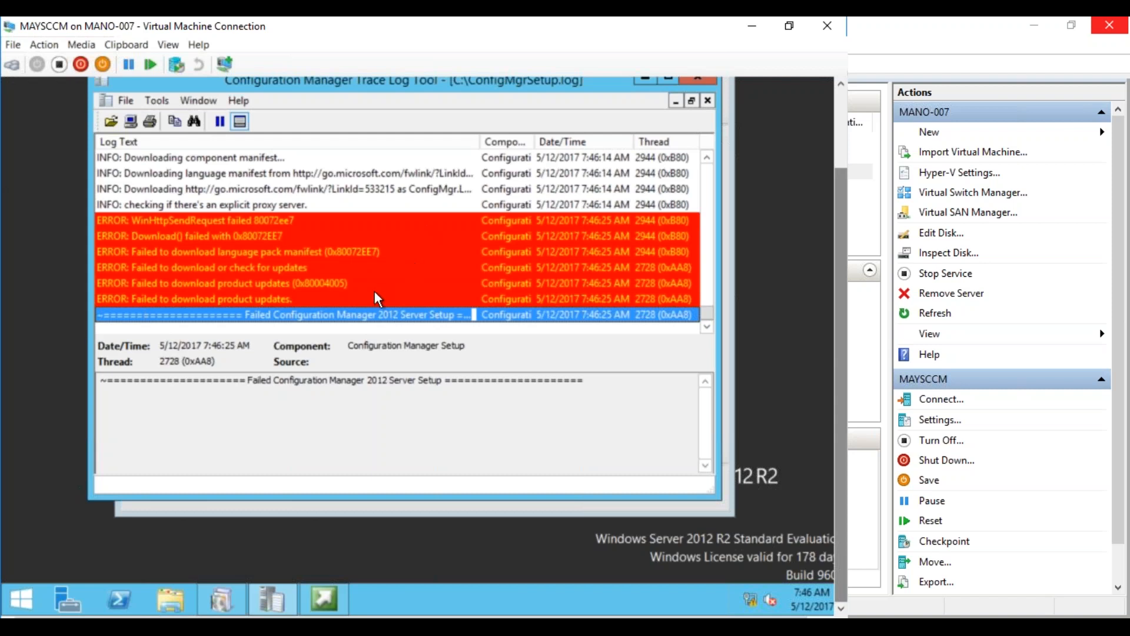
pyautogui.click(323, 599)
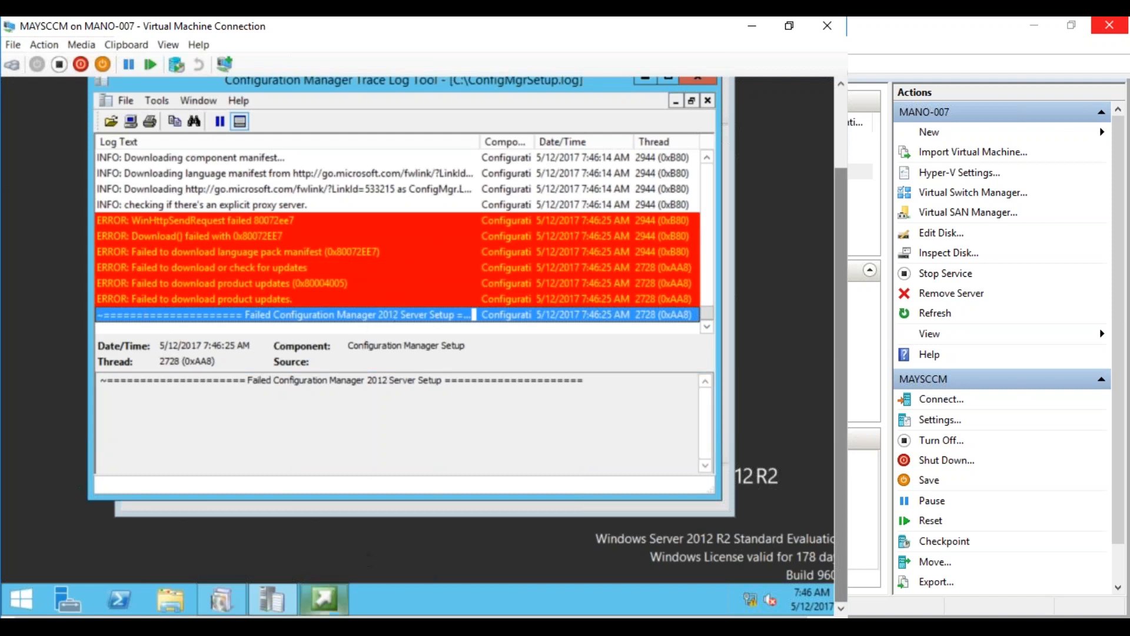
pyautogui.click(323, 599)
pyautogui.click(324, 599)
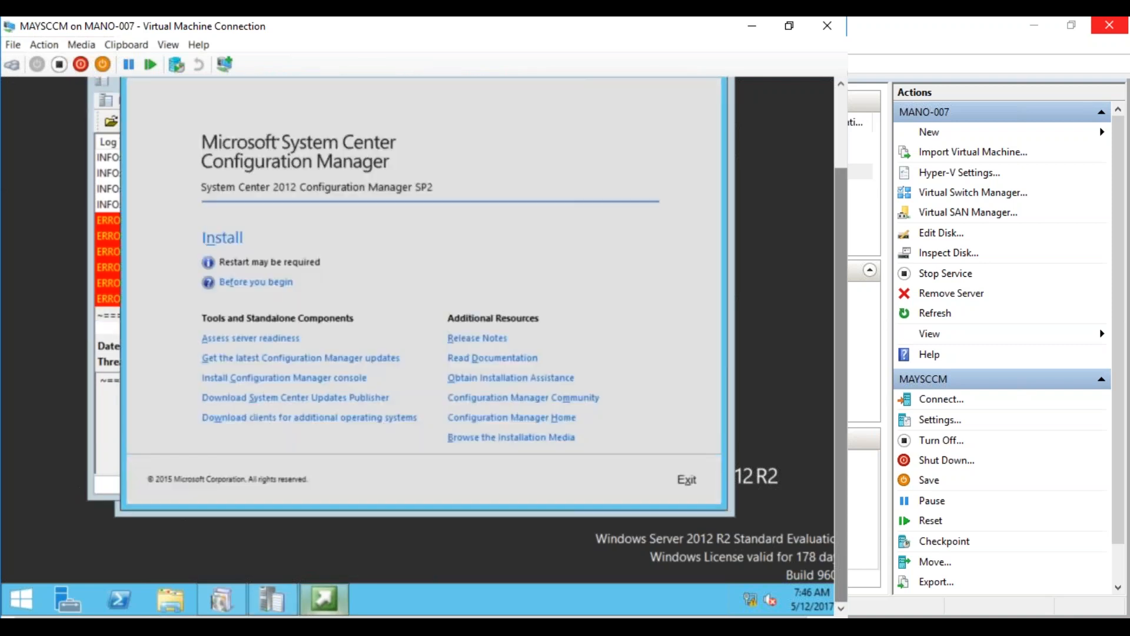
pyautogui.moveTo(839, 349); pyautogui.dragTo(828, 232)
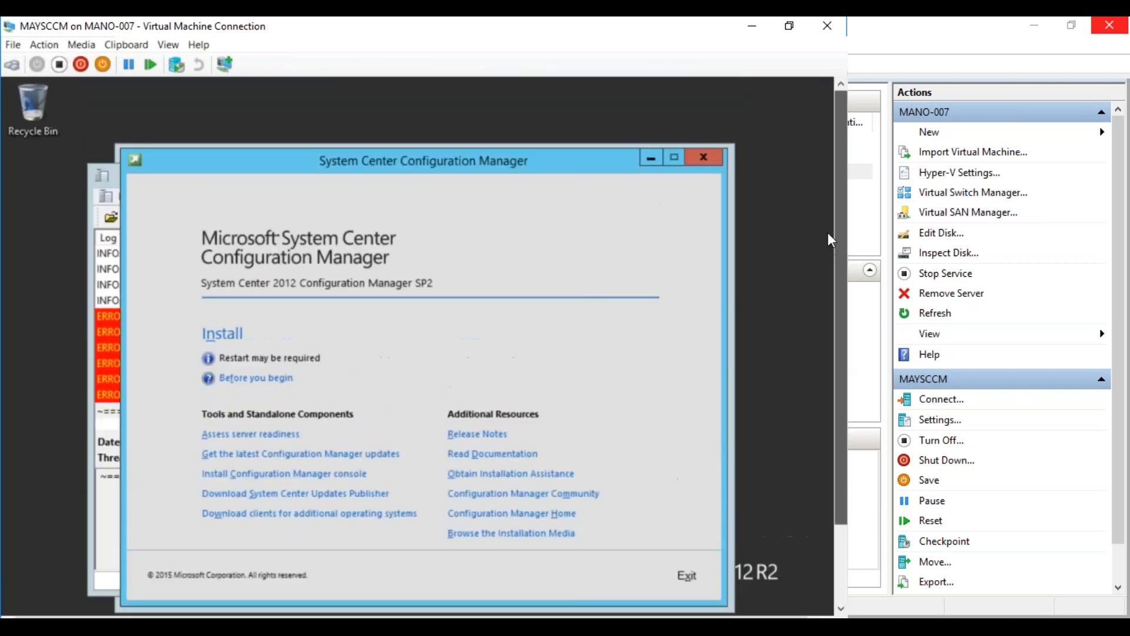
pyautogui.click(653, 158)
pyautogui.click(641, 174)
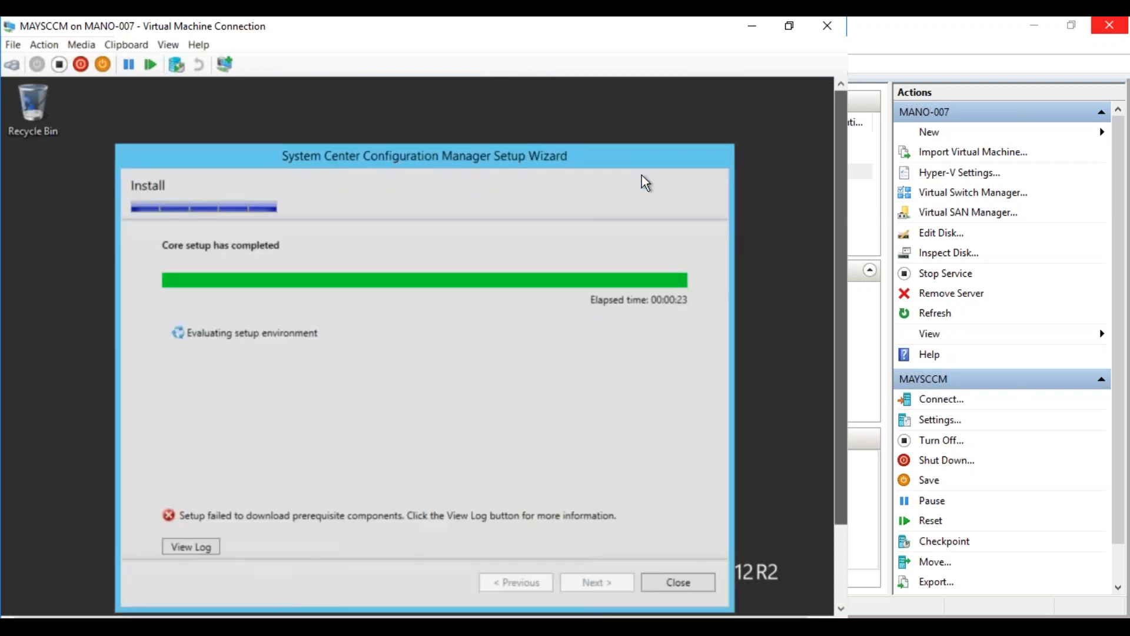
pyautogui.moveTo(831, 317); pyautogui.dragTo(831, 405)
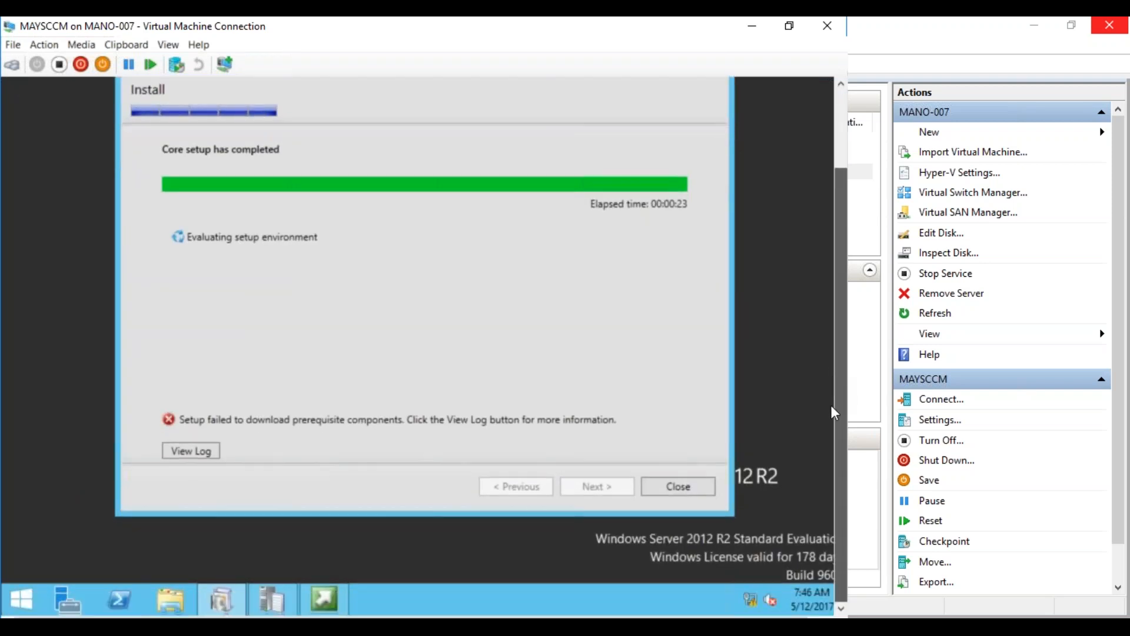
# Bring up the network tray icon's status options menu
pyautogui.click(751, 600)
pyautogui.rightClick(751, 604)
pyautogui.click(661, 605)
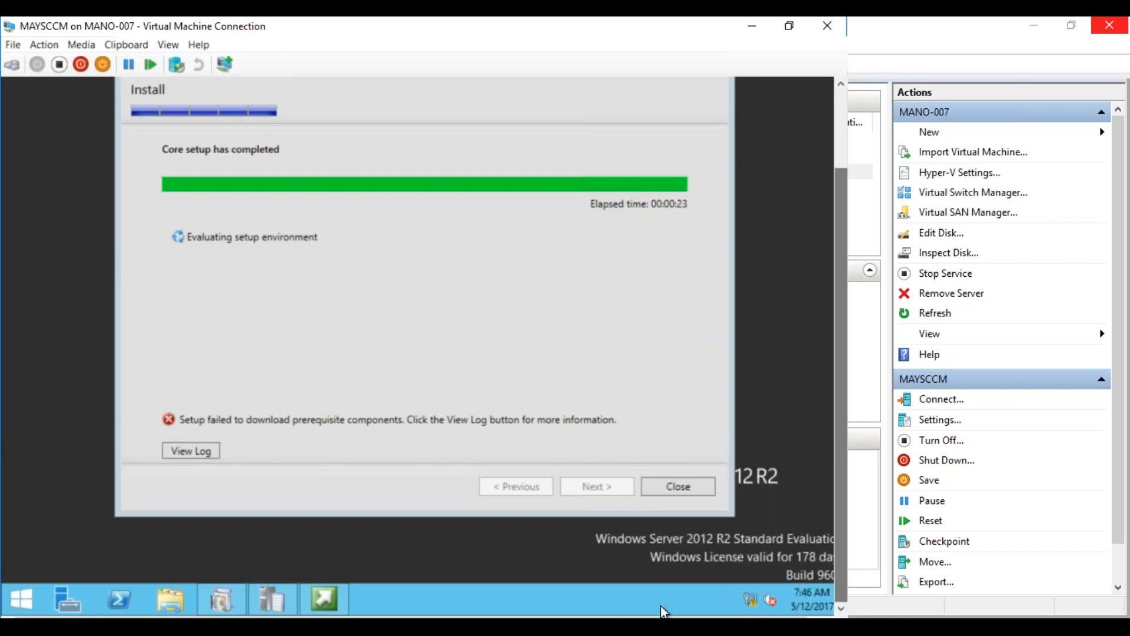
pyautogui.rightClick(748, 601)
# Enable Ethernet 3 again, then close Network Connections and Network and Sharing Center
pyautogui.click(746, 588)
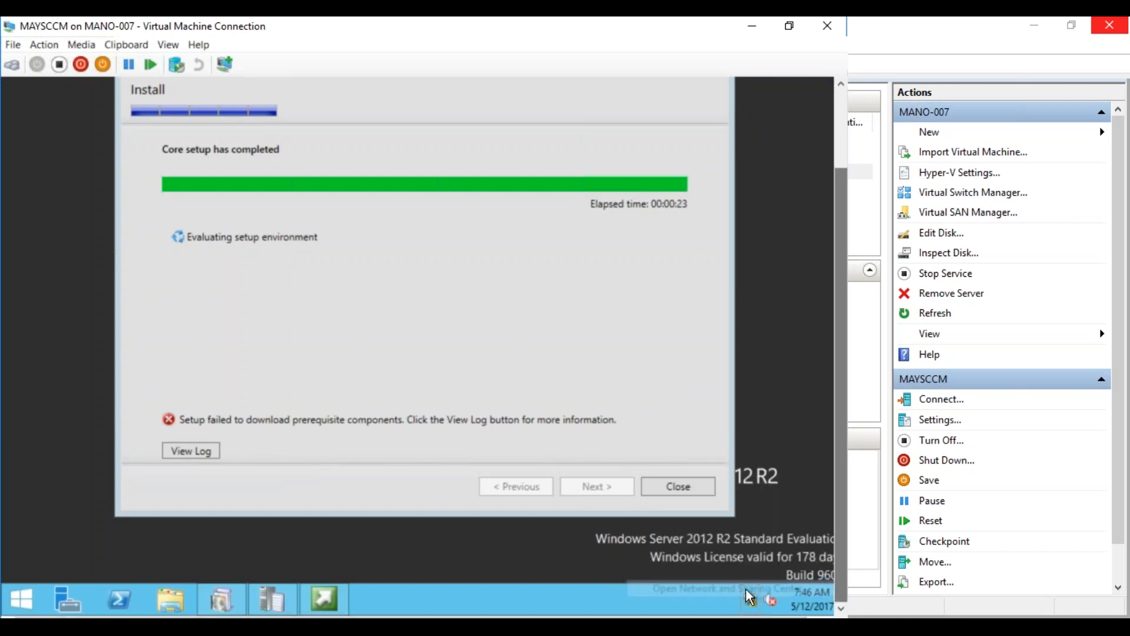
pyautogui.click(202, 148)
pyautogui.click(409, 189)
pyautogui.rightClick(406, 190)
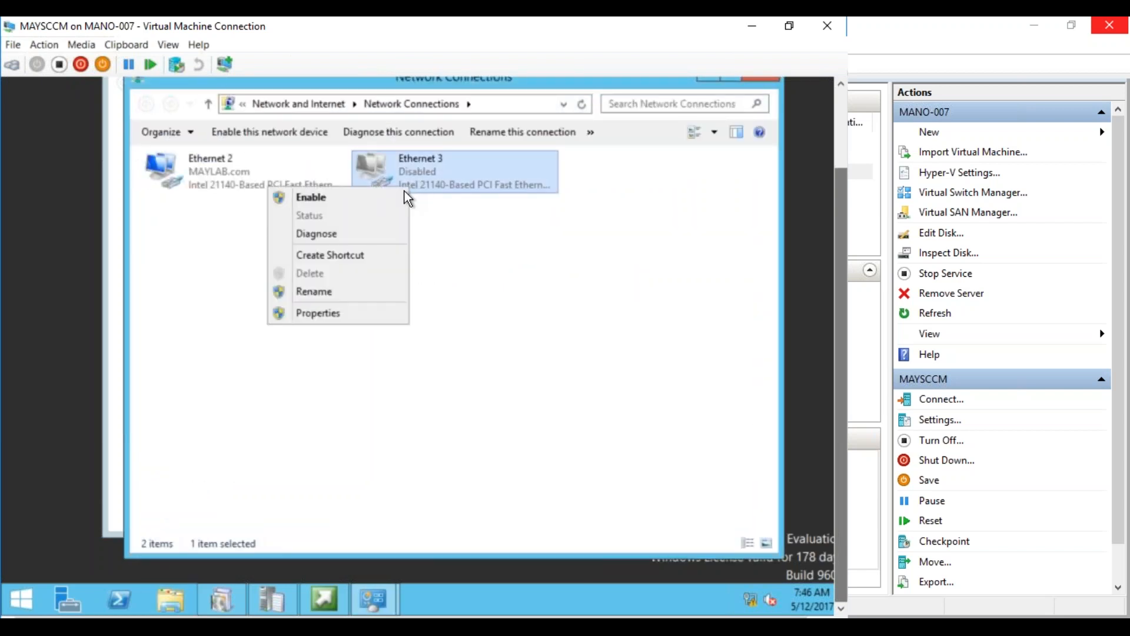
pyautogui.click(394, 200)
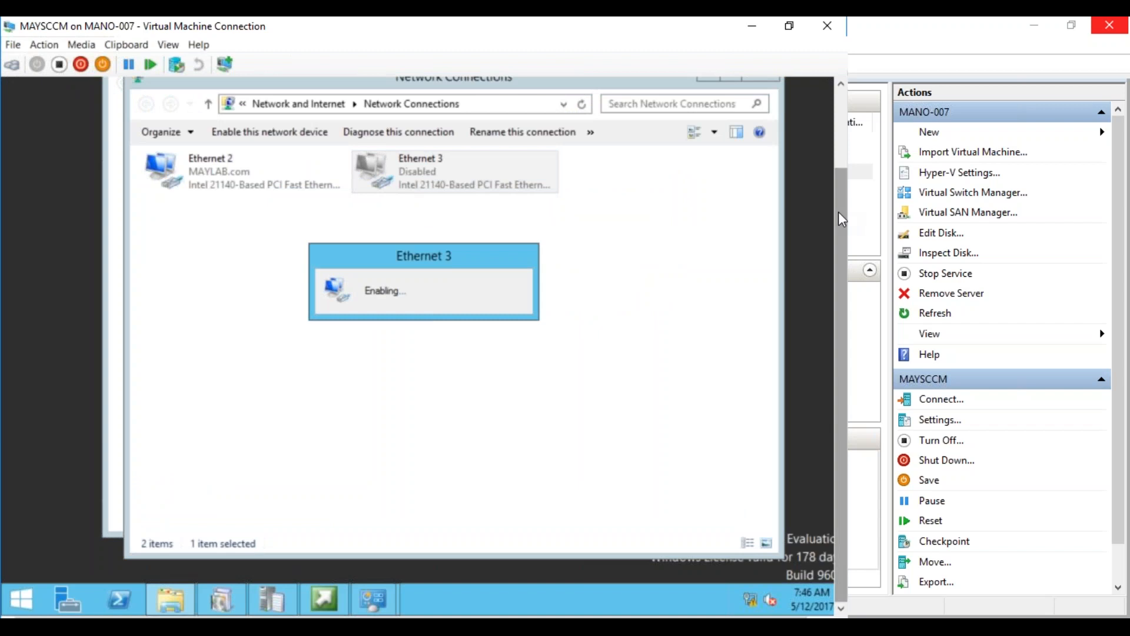
pyautogui.moveTo(839, 210); pyautogui.dragTo(839, 172)
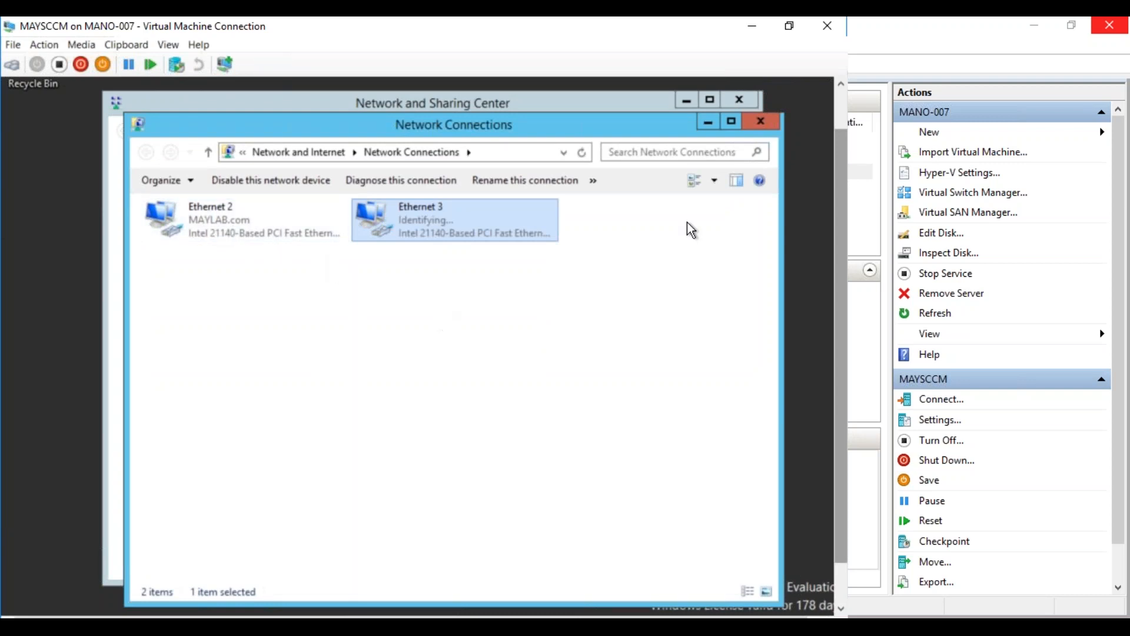
pyautogui.click(755, 123)
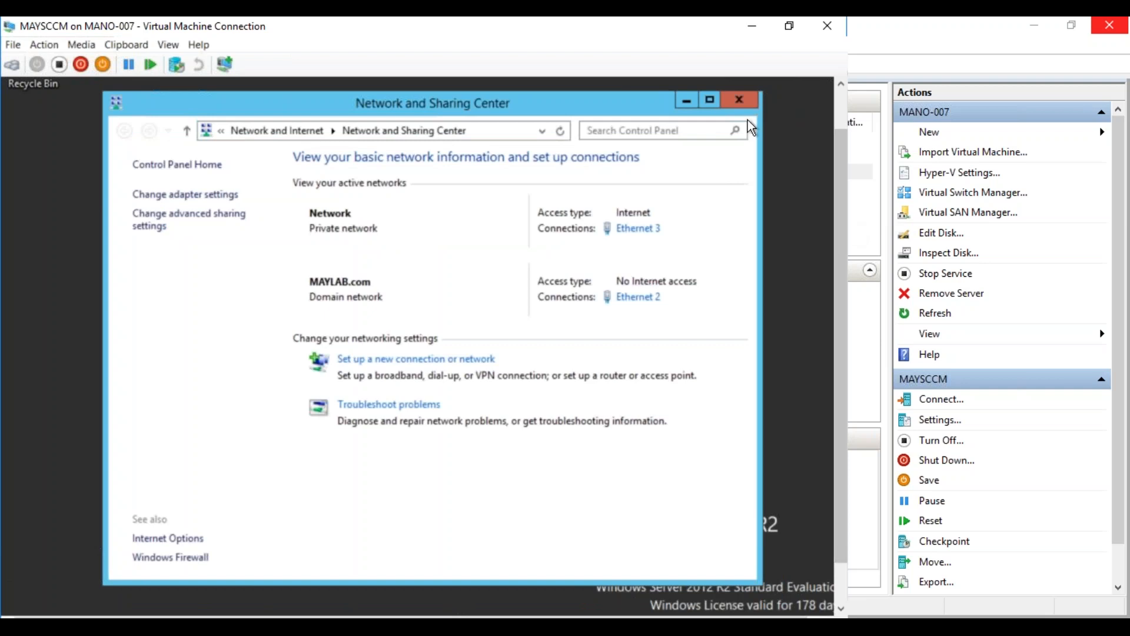
pyautogui.click(740, 104)
pyautogui.moveTo(839, 203)
pyautogui.mouseDown()
pyautogui.moveTo(839, 264)
pyautogui.moveTo(835, 217)
pyautogui.mouseUp()
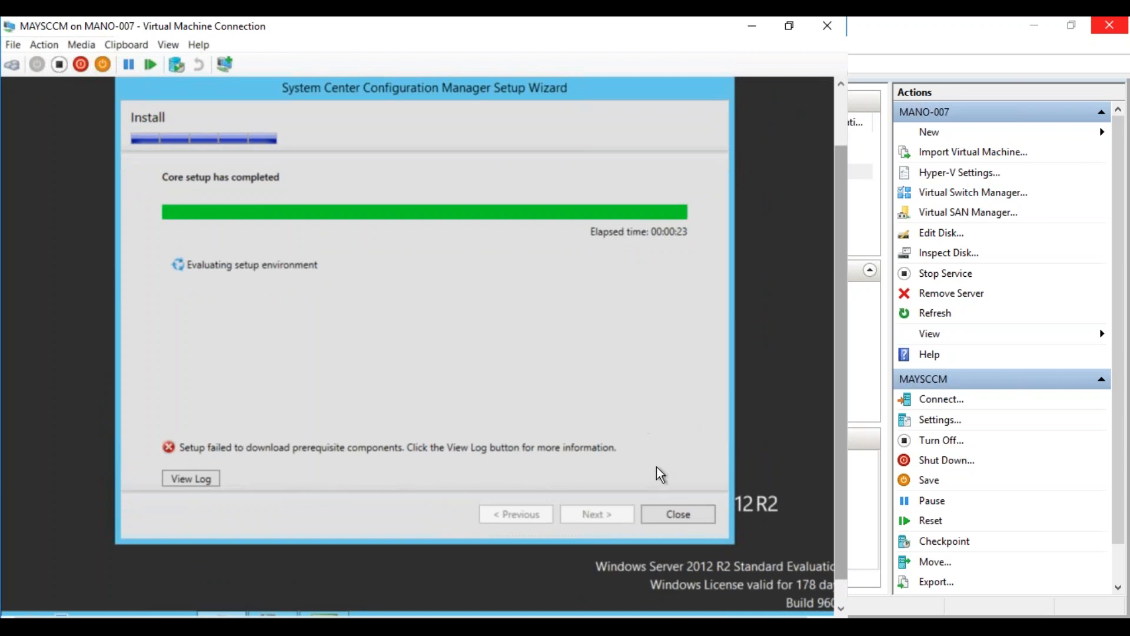
# Close the failed wizard and relaunch Install from the Configuration Manager splash screen
pyautogui.click(668, 516)
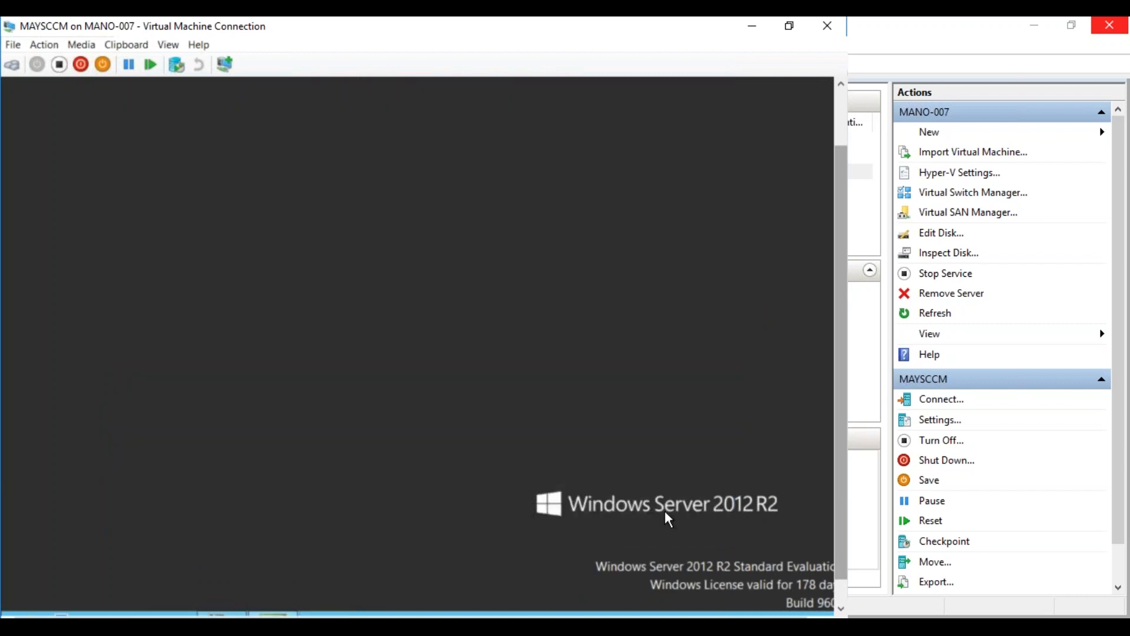
pyautogui.moveTo(843, 429); pyautogui.dragTo(831, 515)
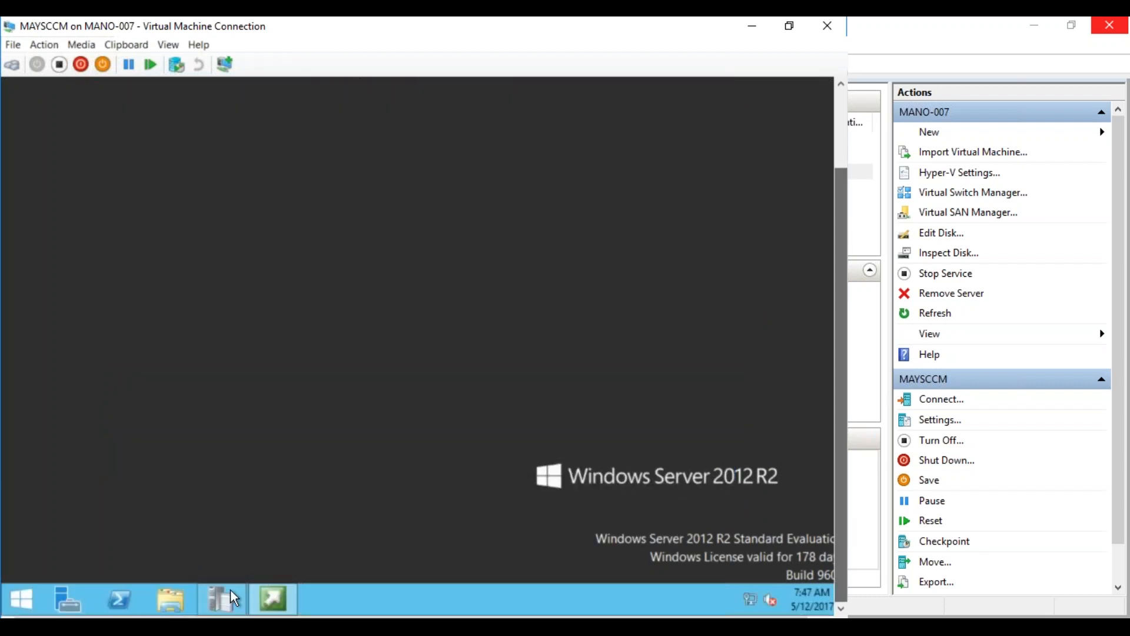
pyautogui.click(278, 596)
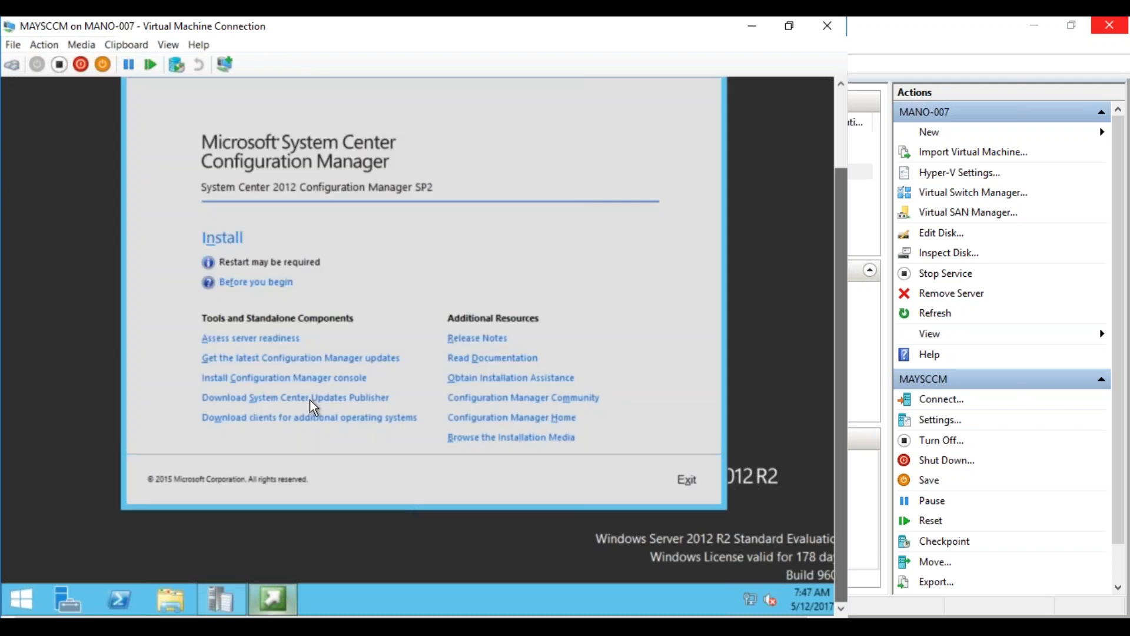
pyautogui.click(230, 244)
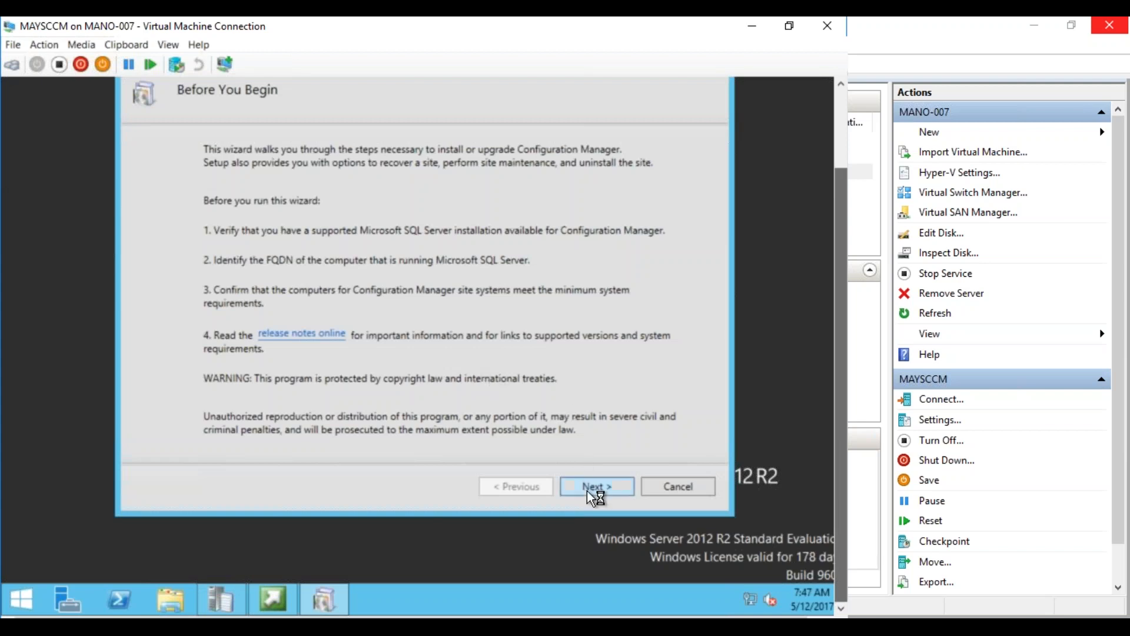
# After the missing product key error, choose the evaluation edition instead
pyautogui.click(596, 486)
pyautogui.click(595, 486)
pyautogui.click(595, 486)
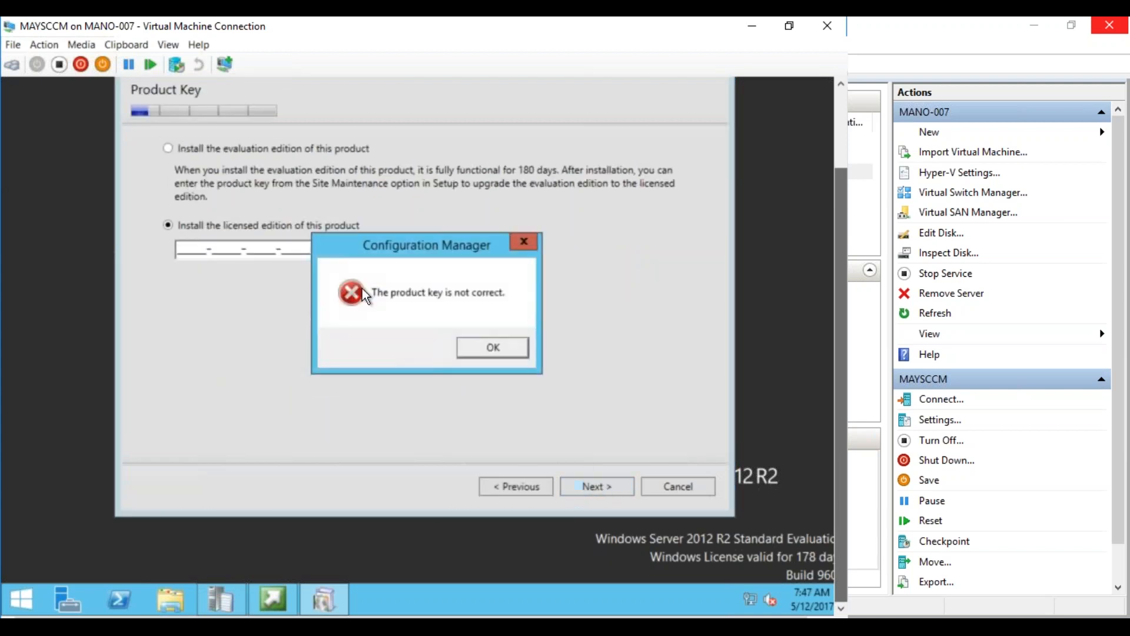
pyautogui.click(471, 352)
pyautogui.click(499, 484)
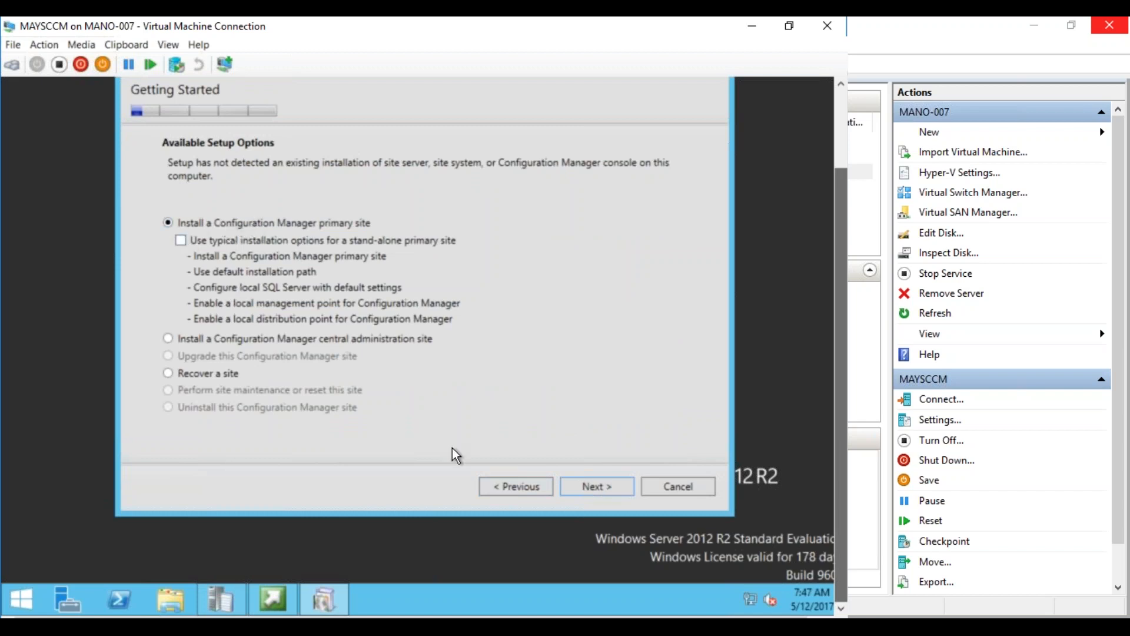
pyautogui.click(628, 486)
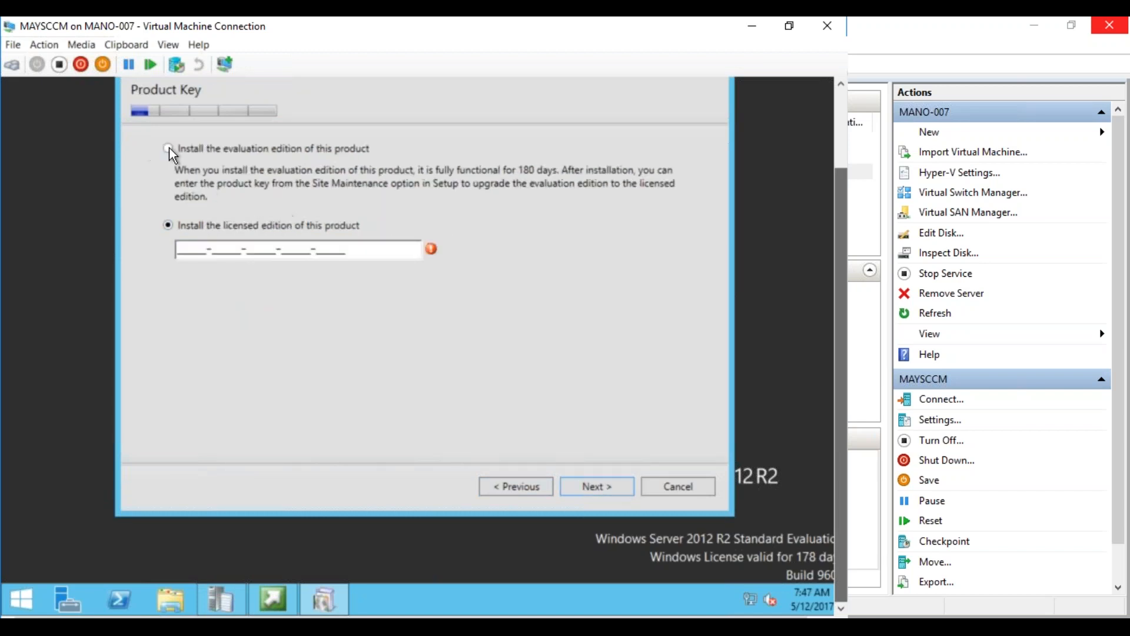
pyautogui.click(169, 148)
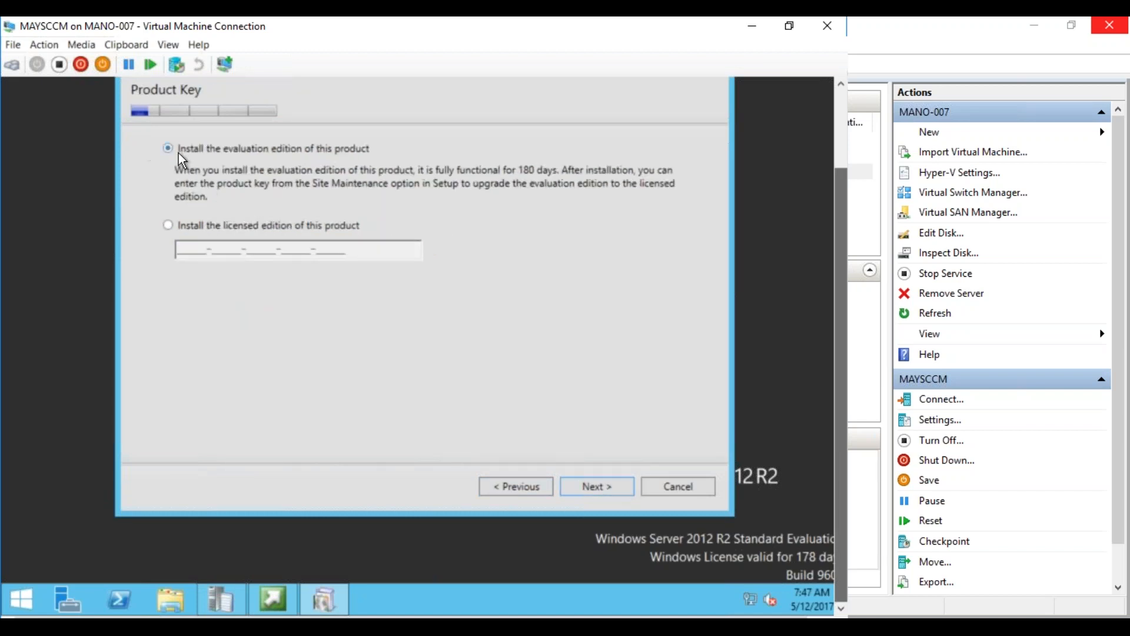
pyautogui.click(597, 486)
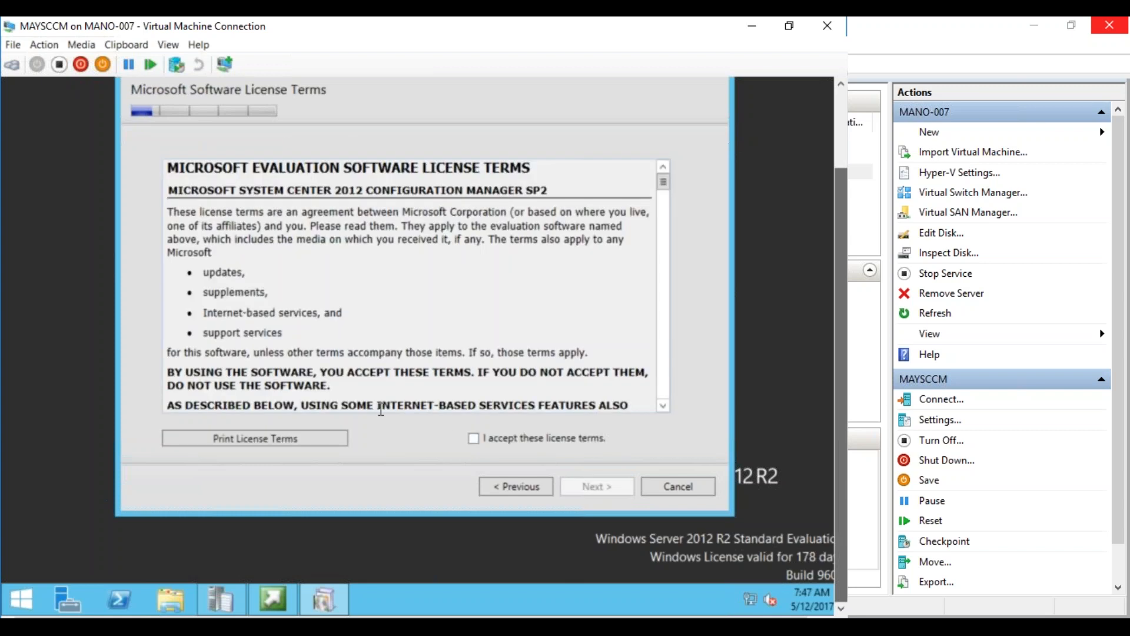
# Accept the software, SQL Server and Silverlight license terms
pyautogui.click(473, 438)
pyautogui.click(595, 486)
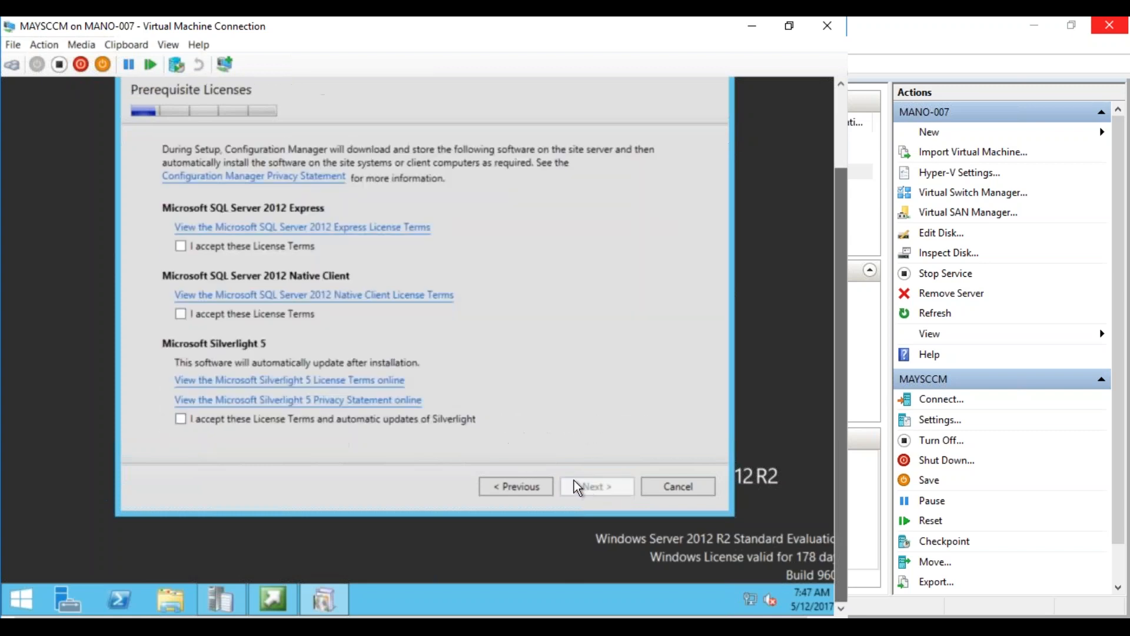
pyautogui.click(180, 313)
pyautogui.click(181, 417)
pyautogui.click(605, 485)
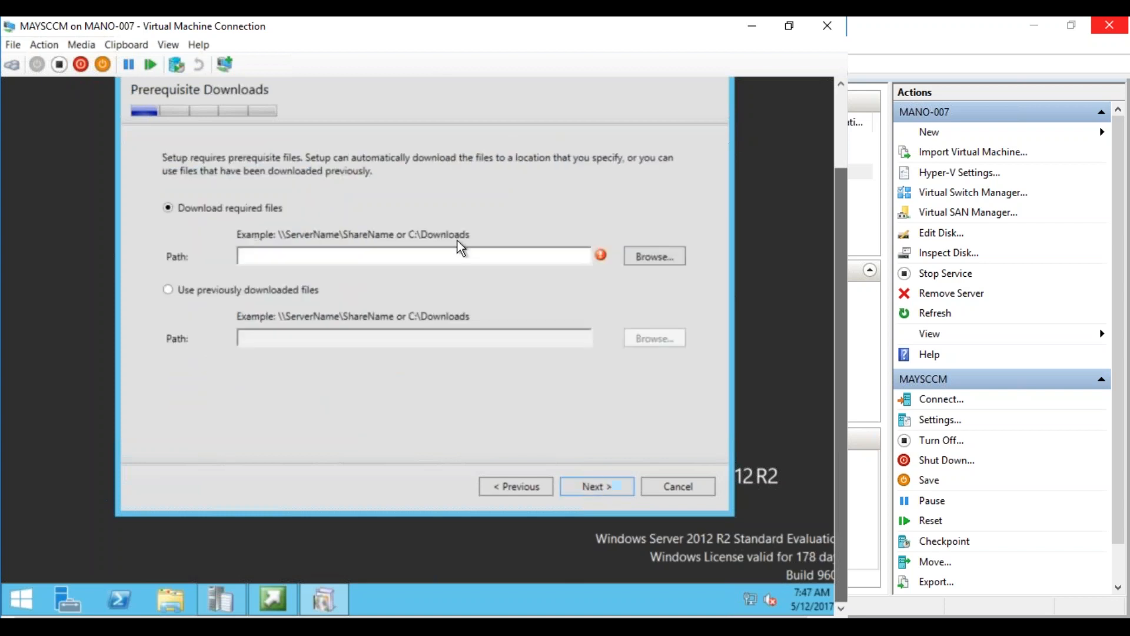
# Use previously downloaded prerequisite files from \\MAYSCCM\Source\Downloads and continue
pyautogui.click(169, 289)
pyautogui.click(370, 338)
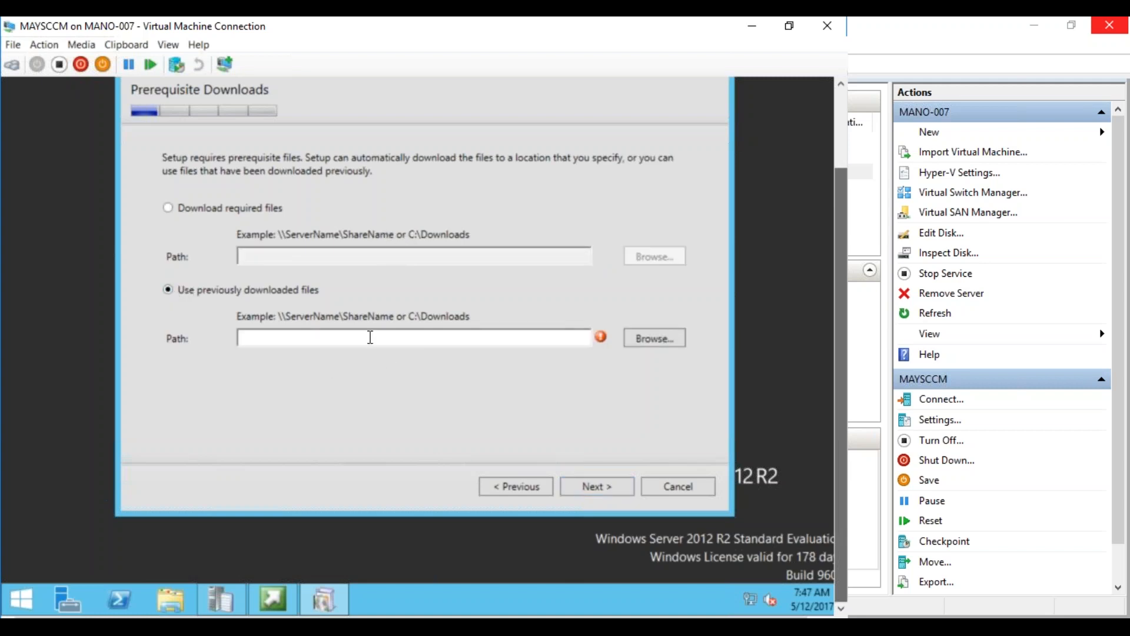
pyautogui.write('\\\\')
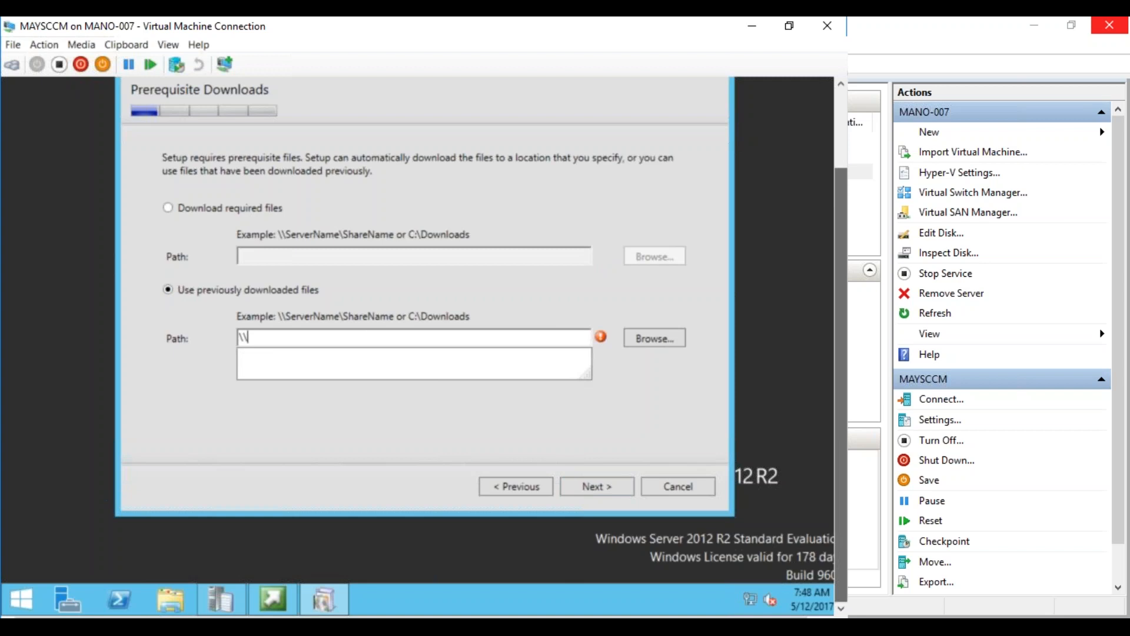
pyautogui.write('MAYSCCM\\Source\\')
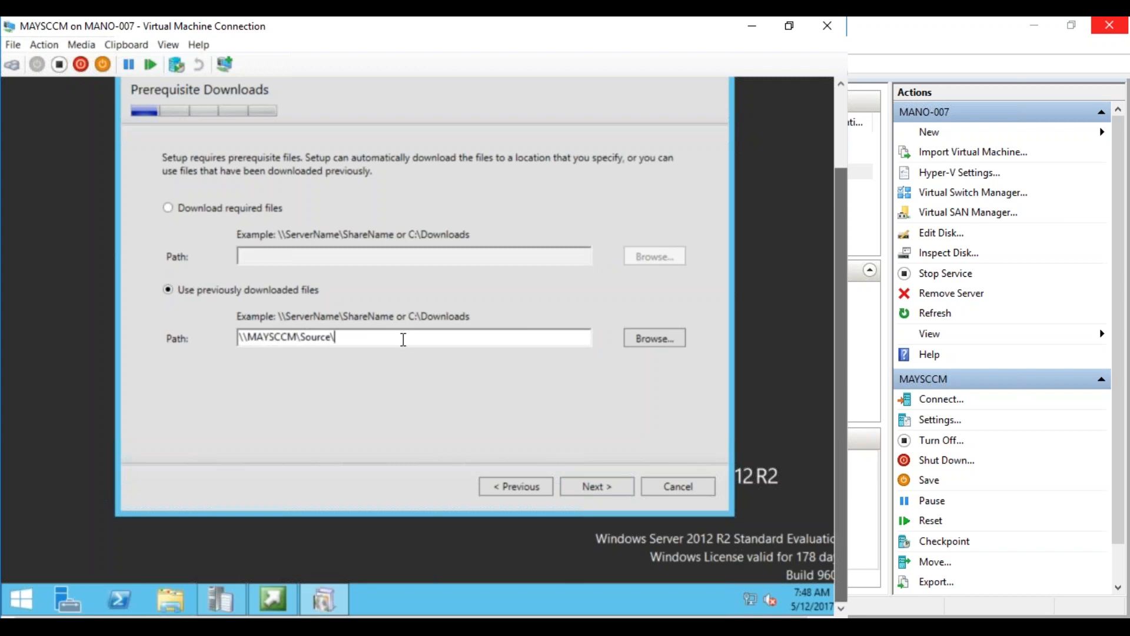
pyautogui.click(170, 600)
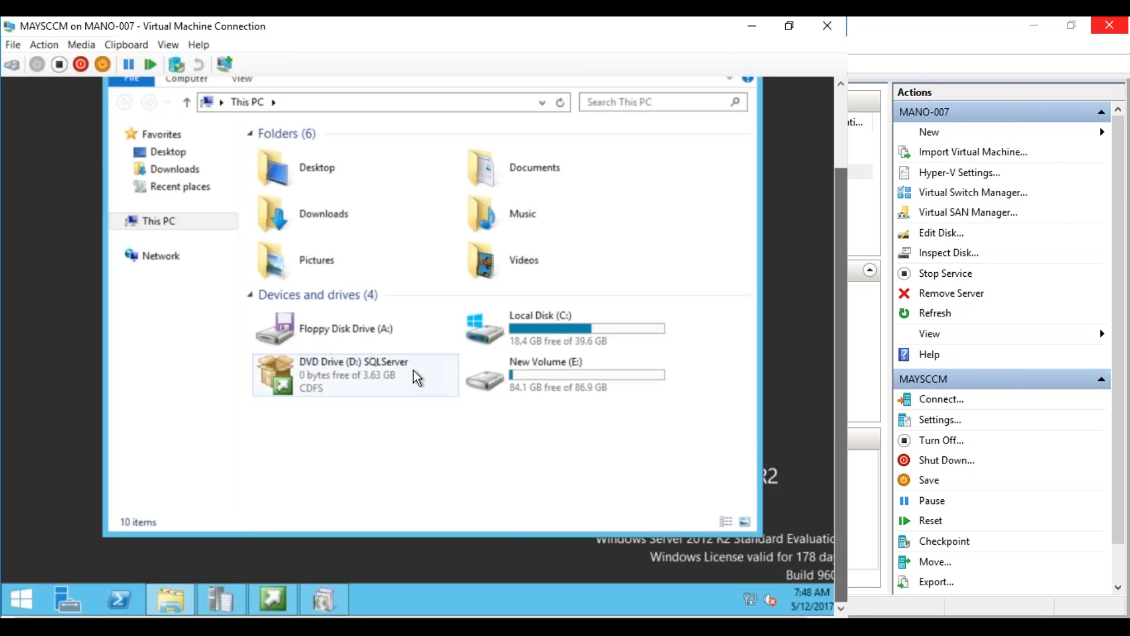
pyautogui.doubleClick(521, 380)
pyautogui.doubleClick(287, 154)
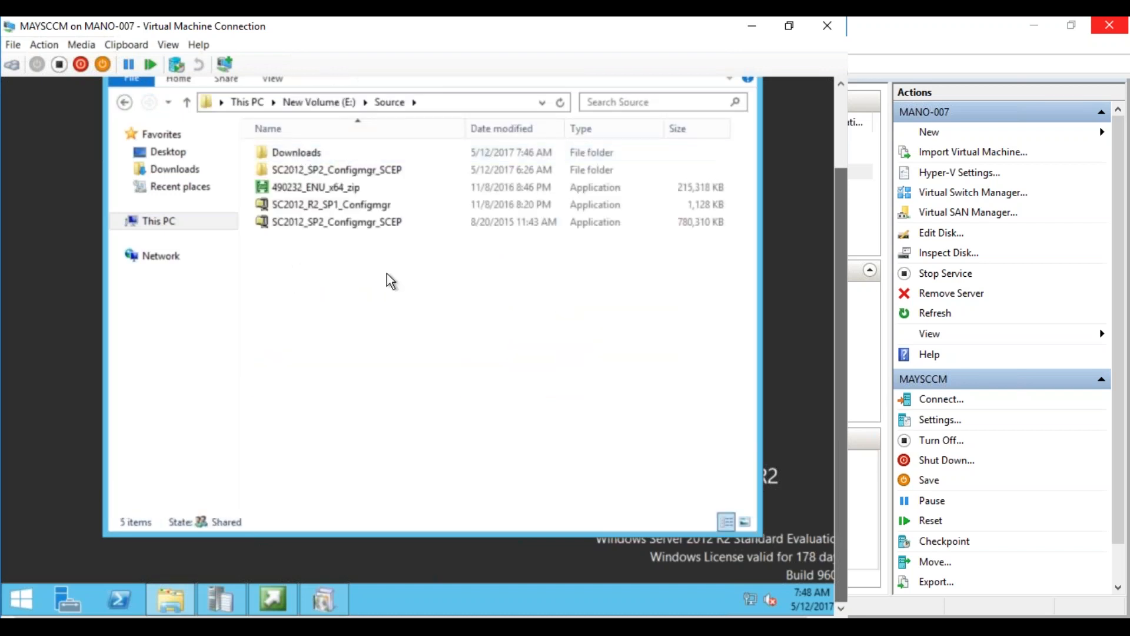
pyautogui.click(321, 598)
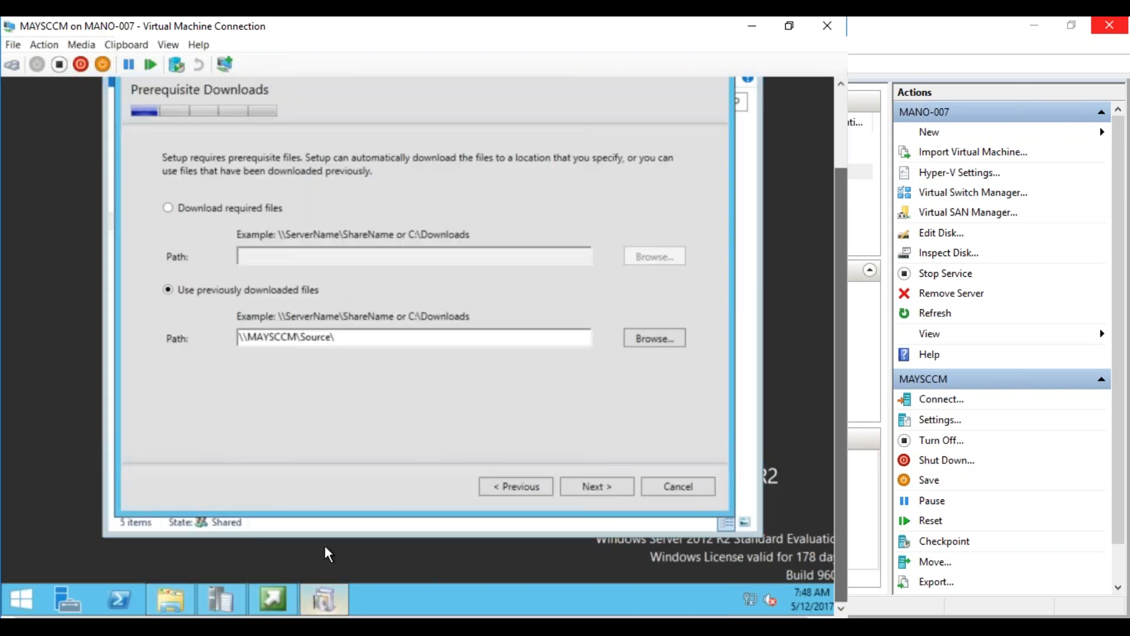
pyautogui.write('Downloads')
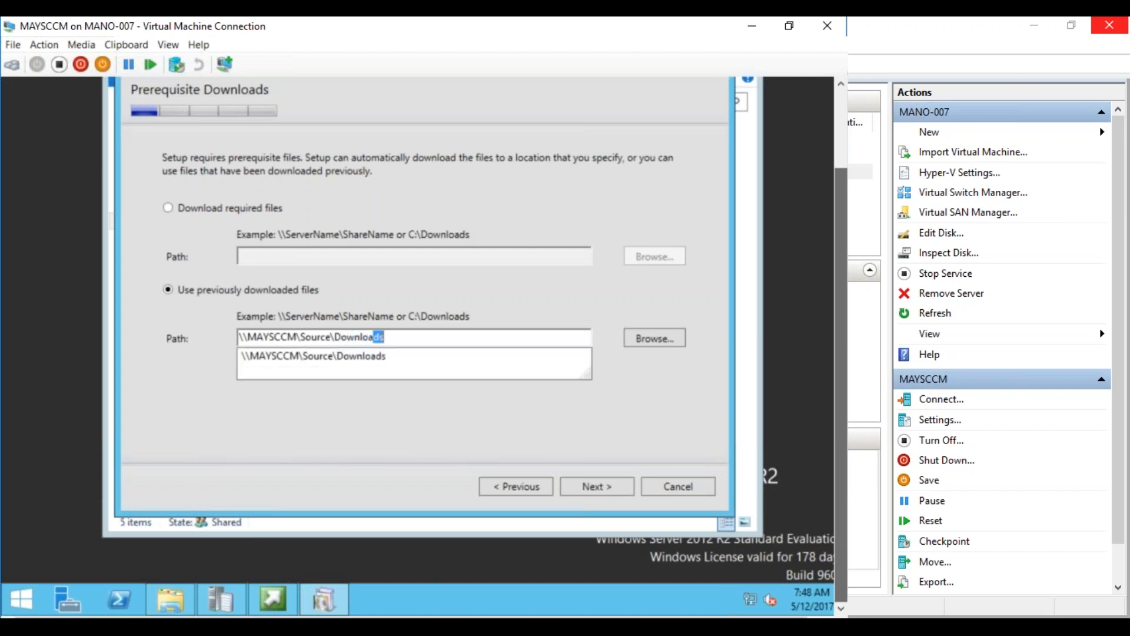
pyautogui.click(607, 485)
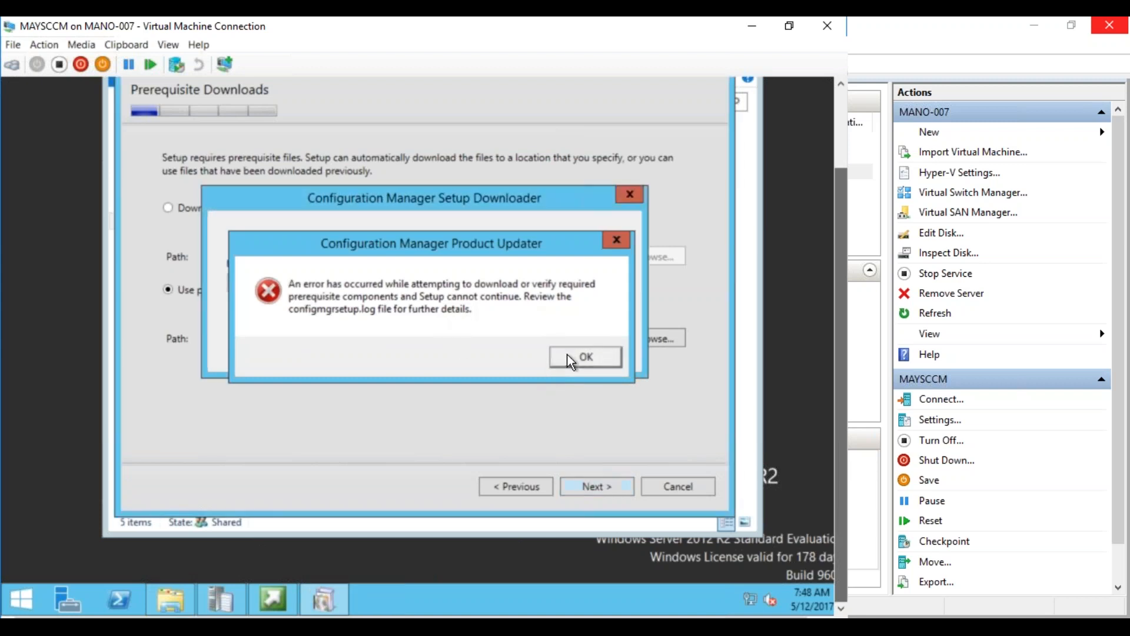
# Dismiss the prerequisite download error, retry, and dismiss the repeated error
pyautogui.click(584, 355)
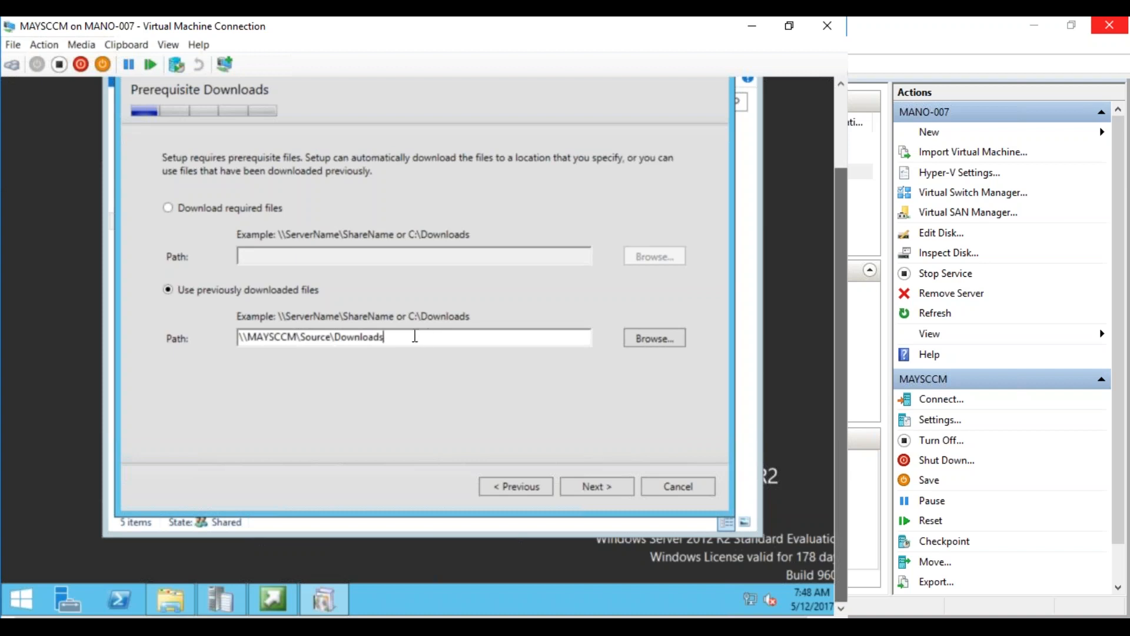
pyautogui.click(591, 488)
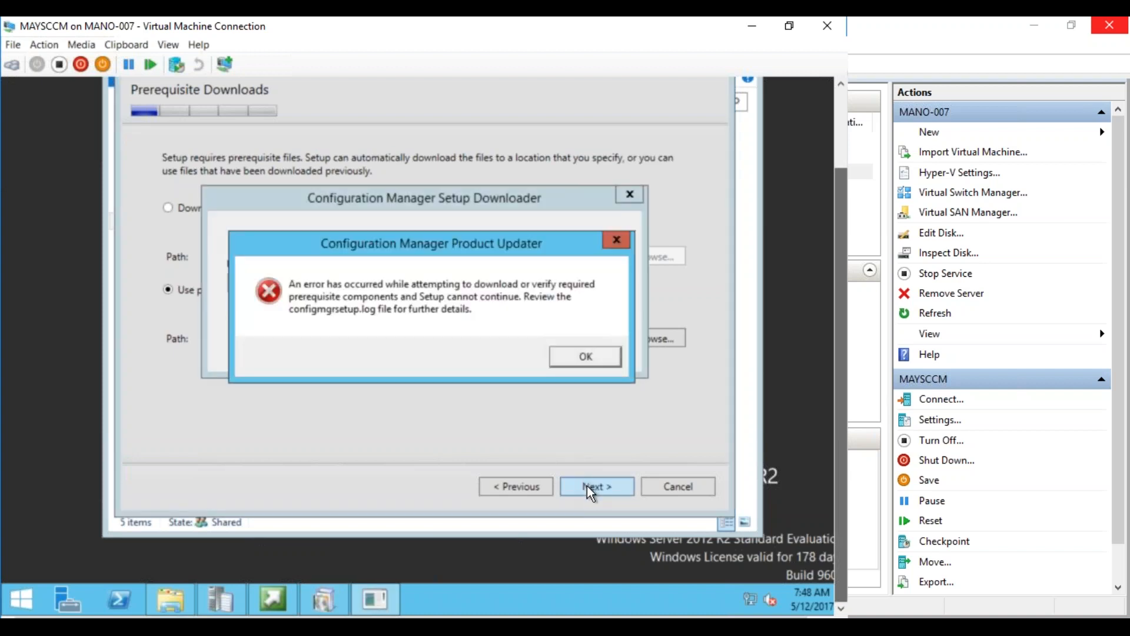
pyautogui.moveTo(427, 245); pyautogui.dragTo(406, 223)
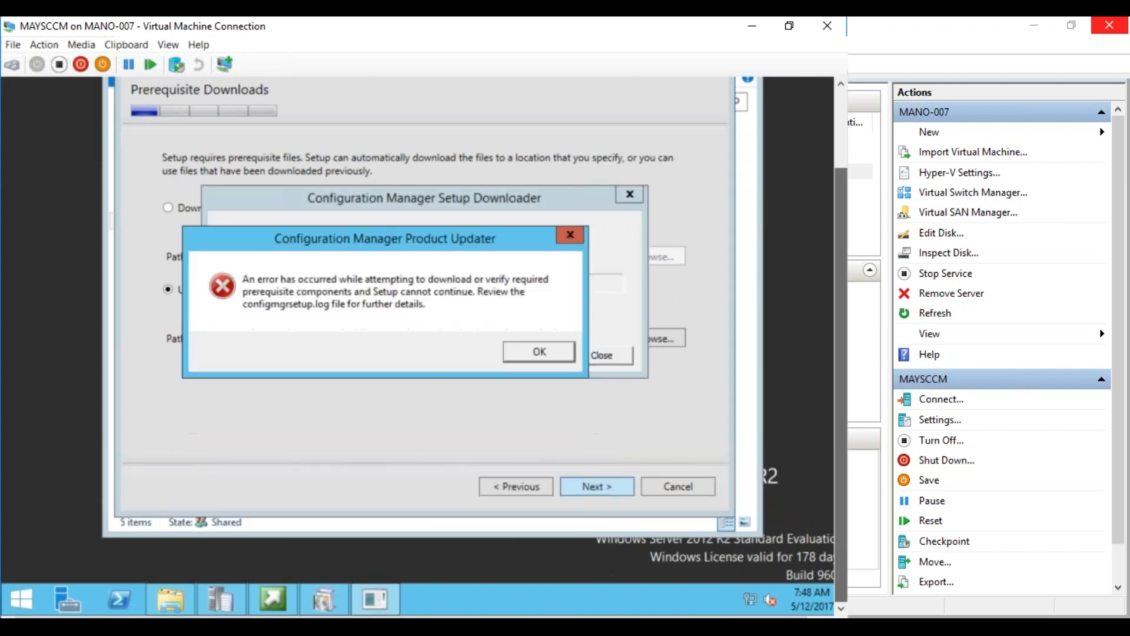
pyautogui.click(525, 355)
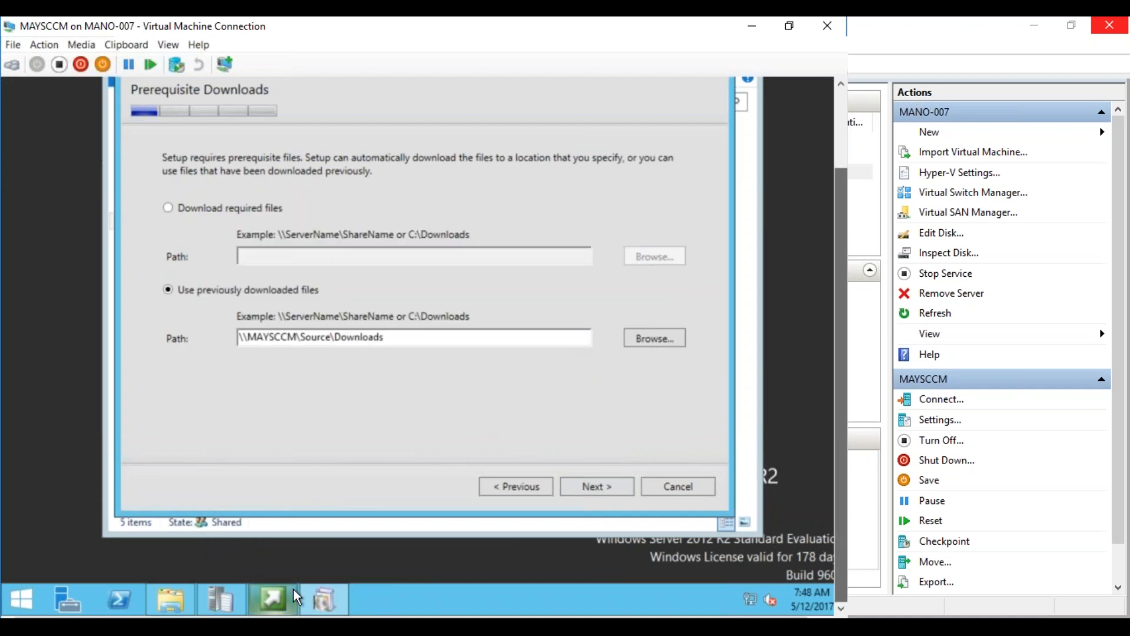
# Open the Source\Downloads folder in the file browser to inspect its files
pyautogui.moveTo(323, 604)
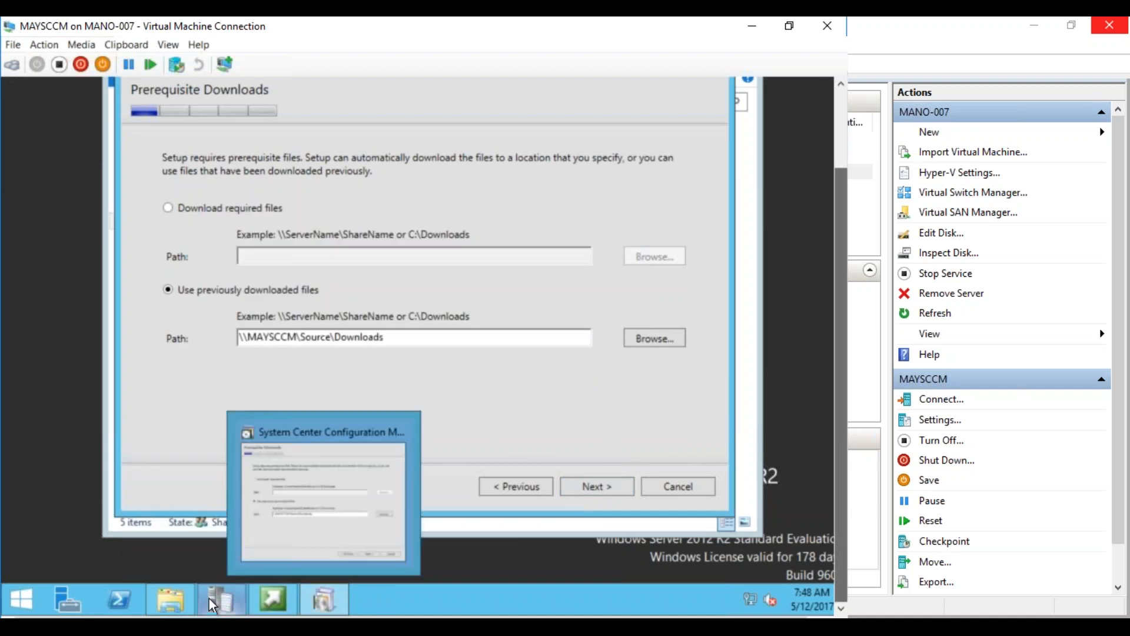
pyautogui.click(168, 593)
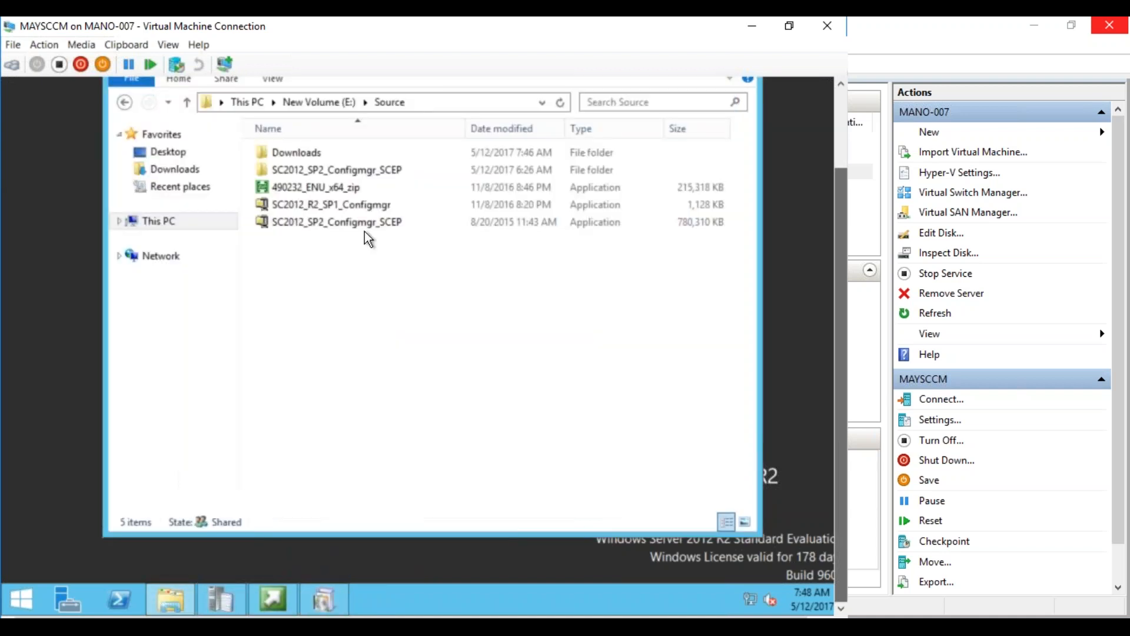
pyautogui.doubleClick(302, 154)
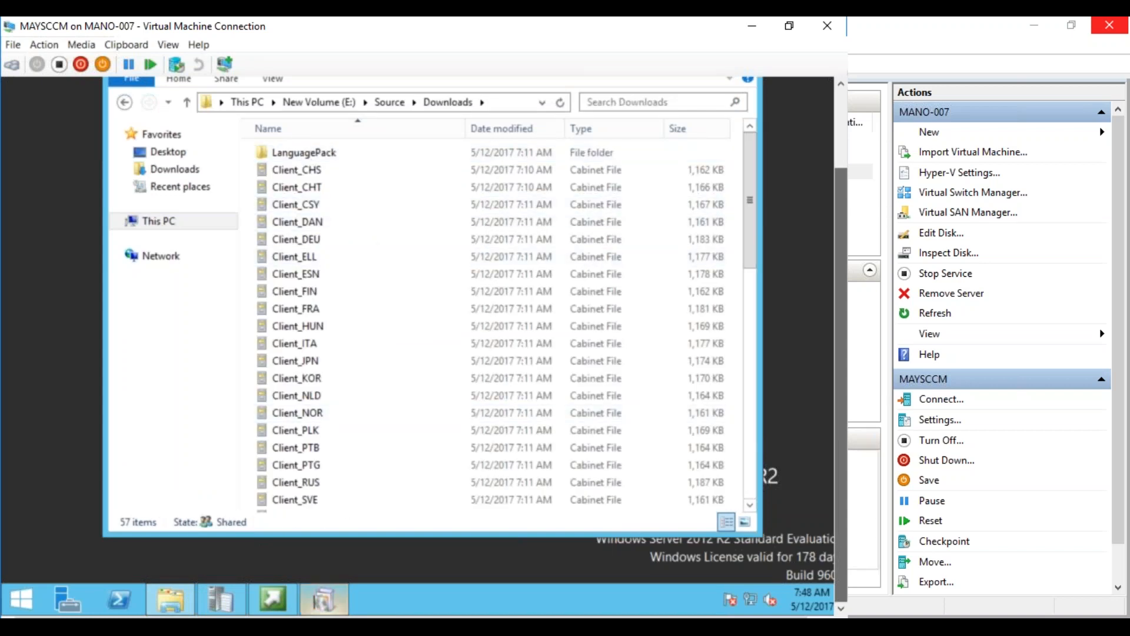
pyautogui.moveTo(743, 261); pyautogui.dragTo(376, 539)
# Re-pick \\MAYSCCM\Source\Downloads from the path suggestions and continue
pyautogui.click(332, 594)
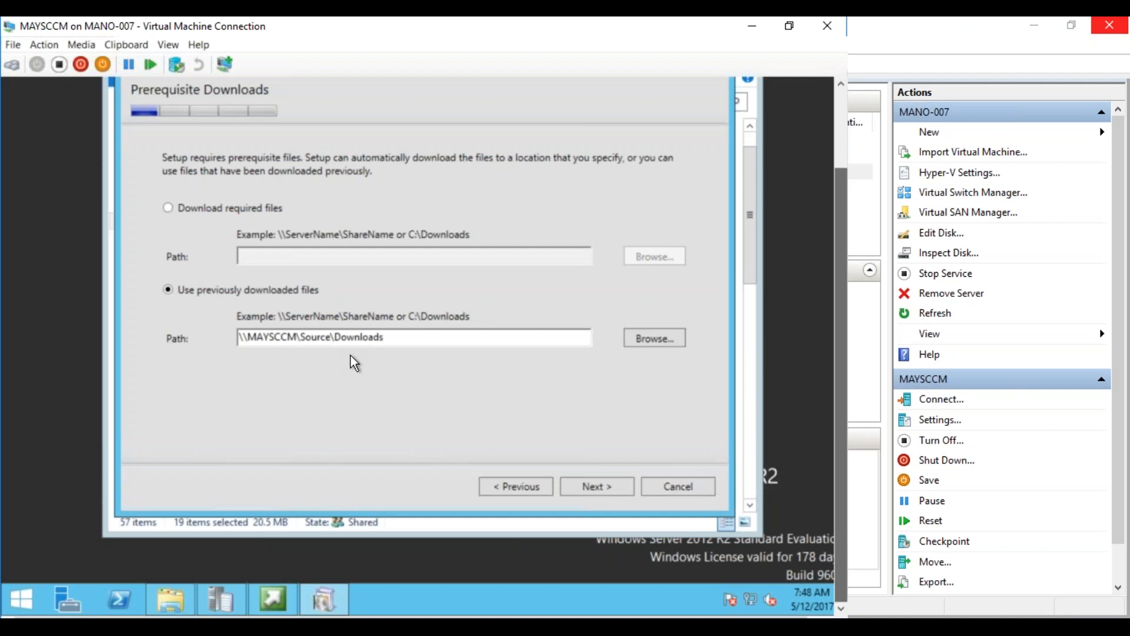
pyautogui.click(391, 338)
pyautogui.press('BackSpace')
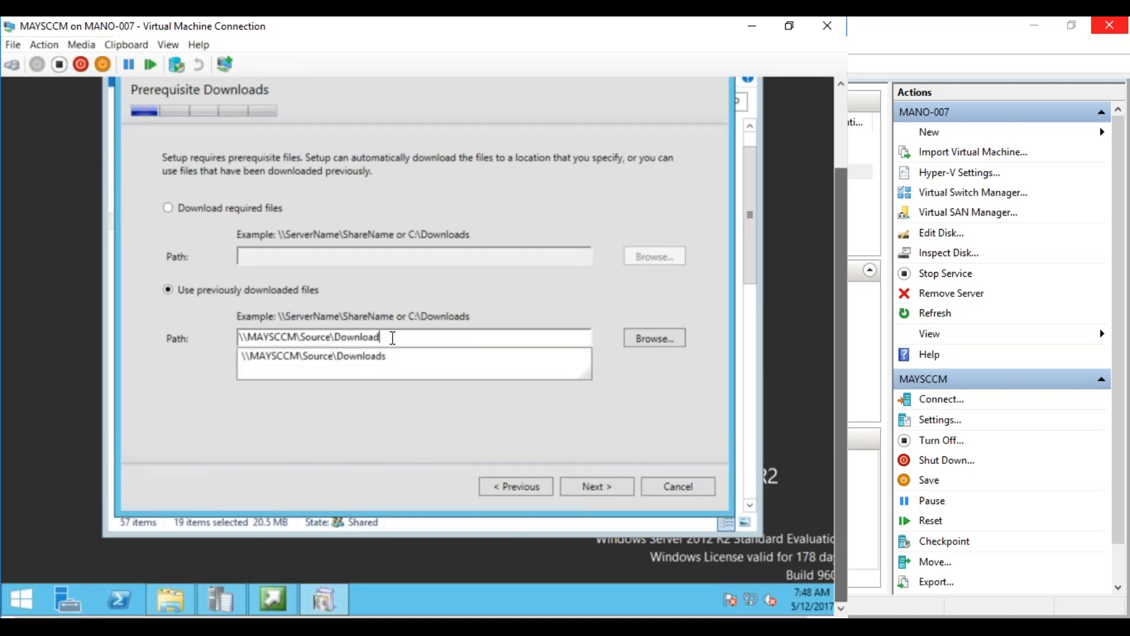
pyautogui.click(378, 356)
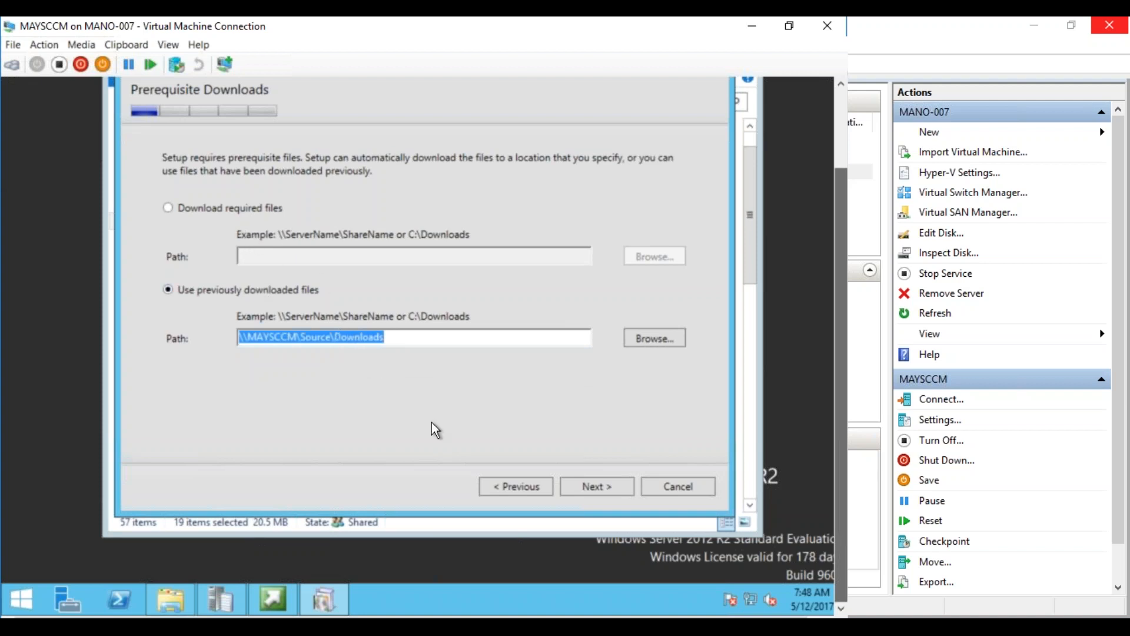
pyautogui.click(595, 483)
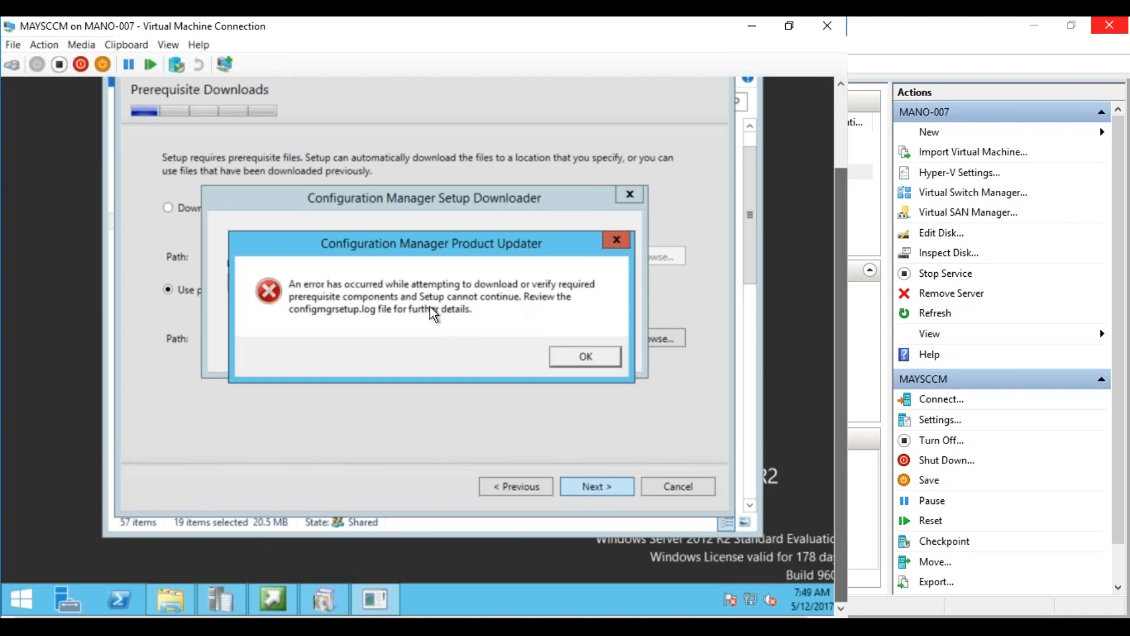
# Dismiss the download error, read the ConfigMgr.Manifest.cab not-found error in ConfigMgrSetup.log, and close CMTrace
pyautogui.click(558, 355)
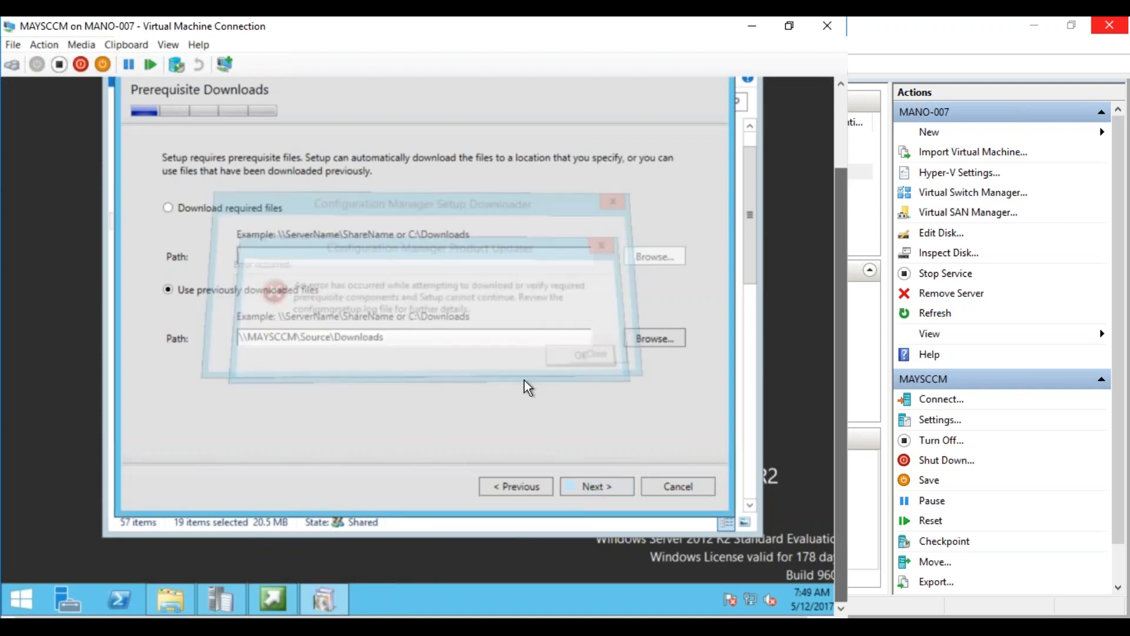
pyautogui.click(232, 595)
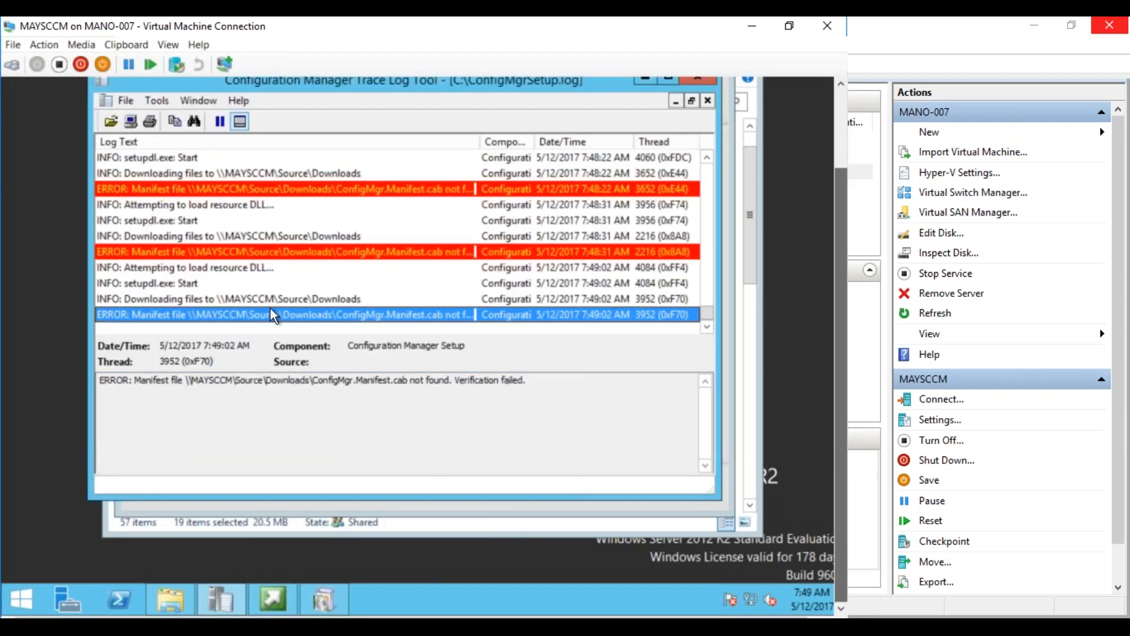
pyautogui.click(215, 253)
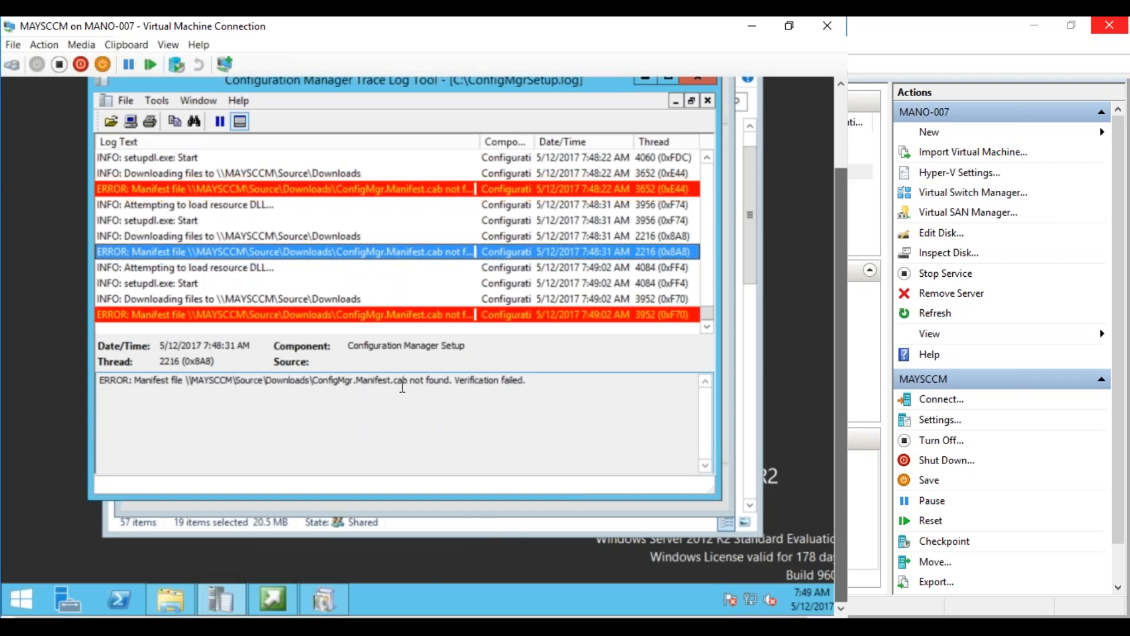
pyautogui.click(700, 80)
# Close the Explorer Downloads folder window
pyautogui.click(173, 604)
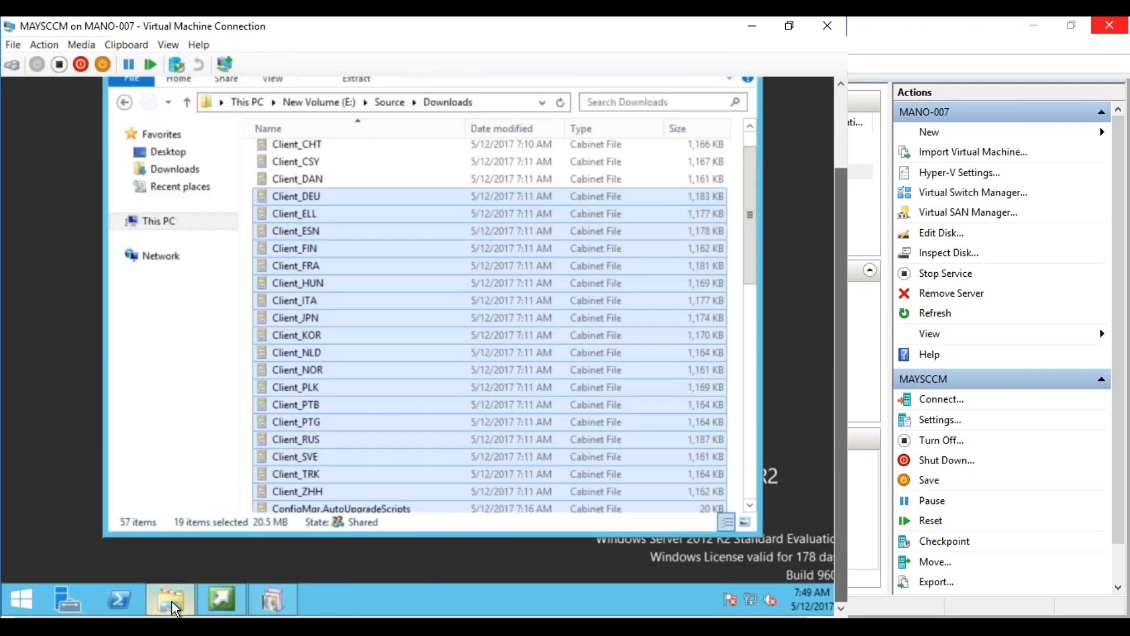
pyautogui.moveTo(747, 243); pyautogui.dragTo(793, 111)
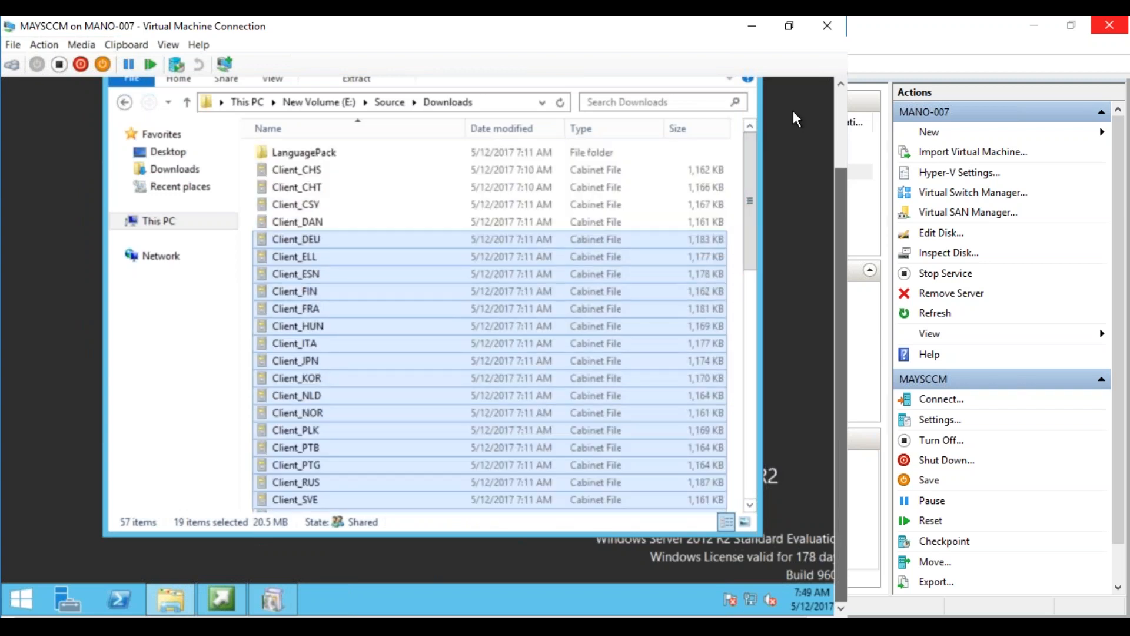
pyautogui.click(784, 264)
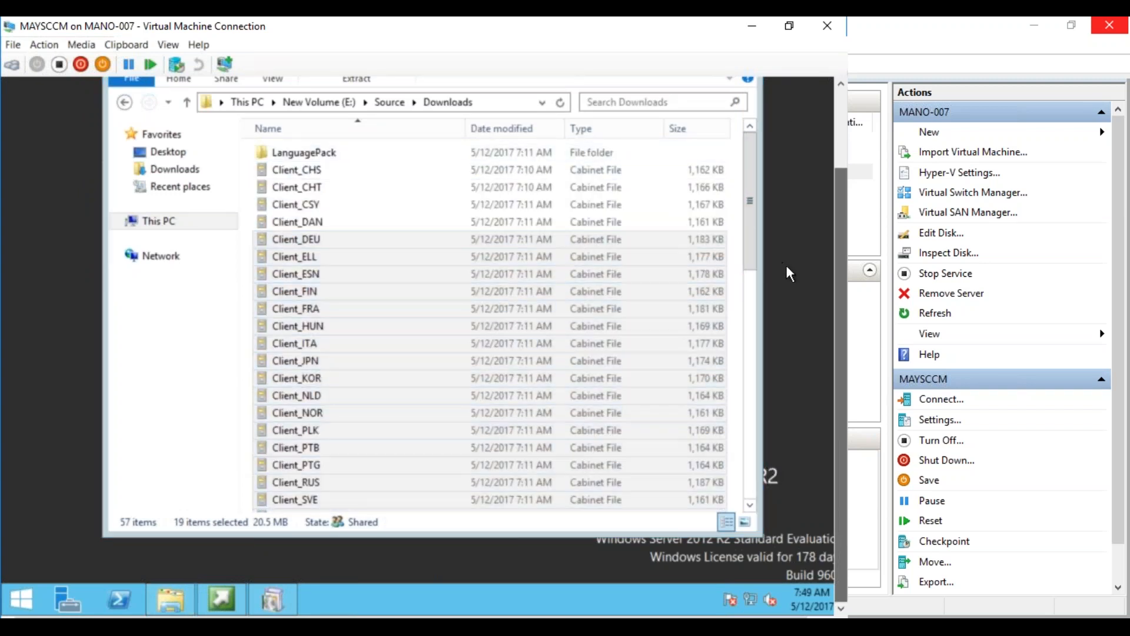
pyautogui.click(840, 115)
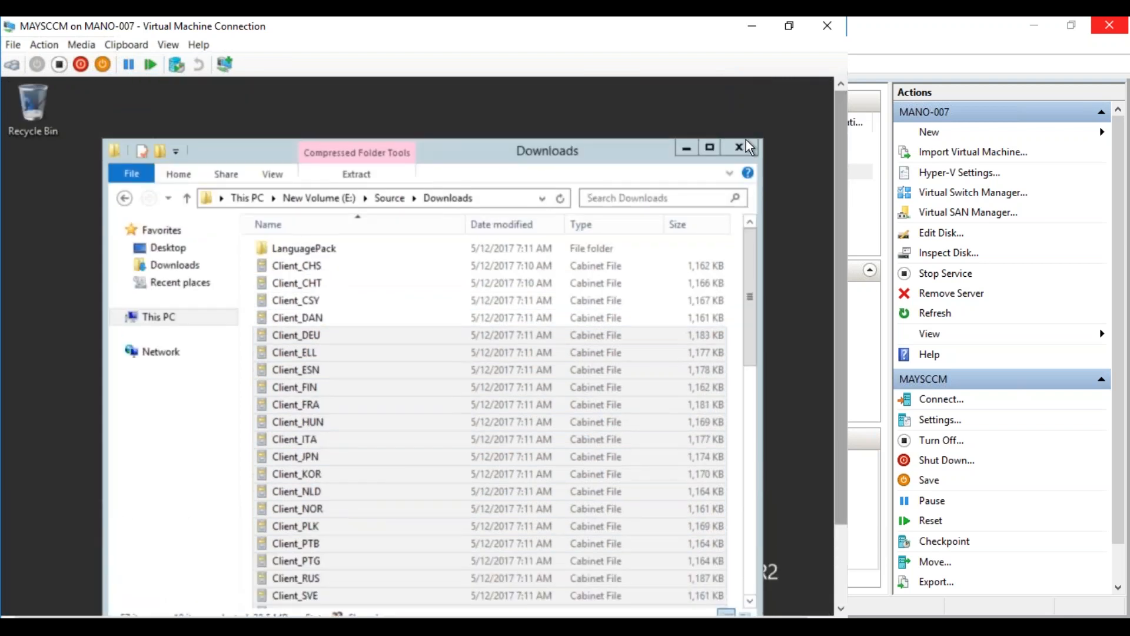
pyautogui.click(742, 147)
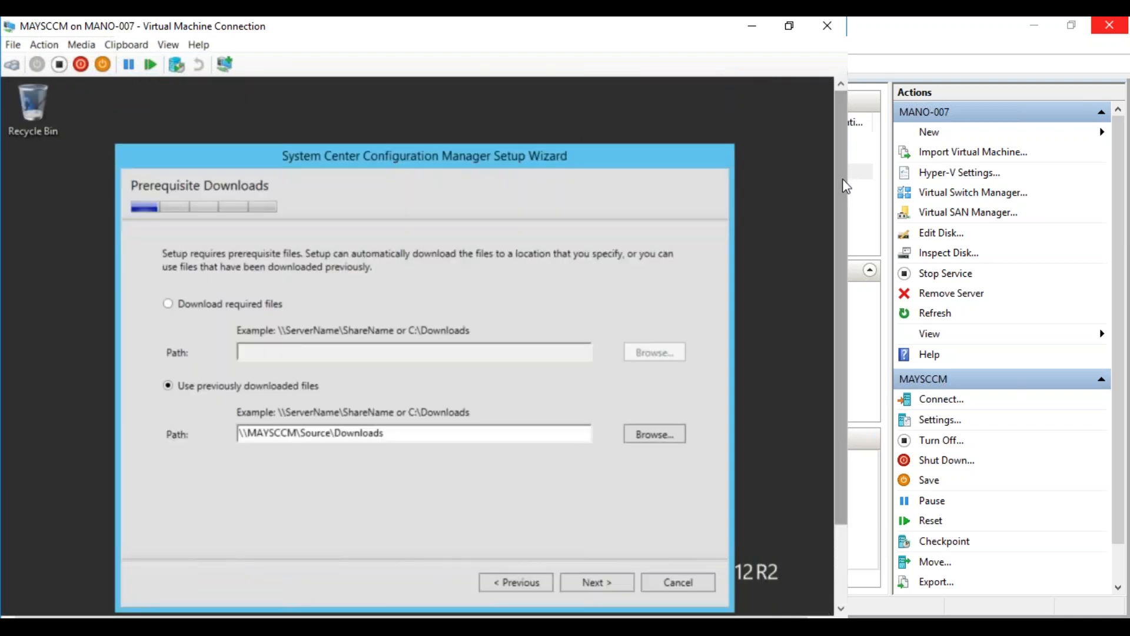
# Download the required prerequisite files to \\MAYSCCM\Source\Downloads and start the downloader
pyautogui.click(168, 305)
pyautogui.click(307, 354)
pyautogui.write('\\\\')
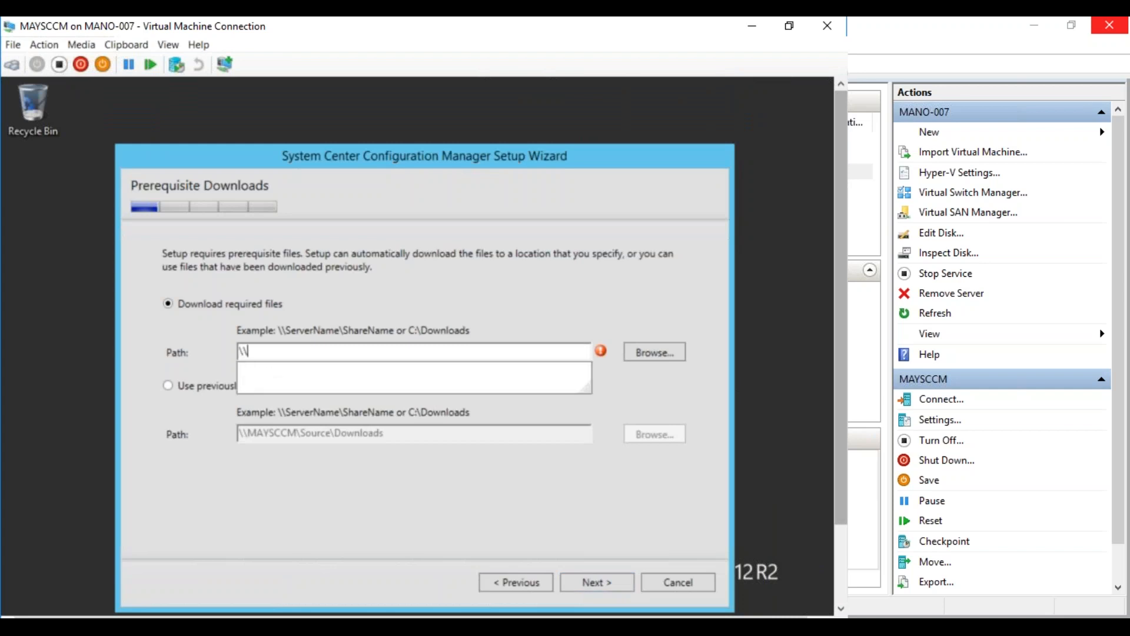
pyautogui.write('MAYSCCM\\')
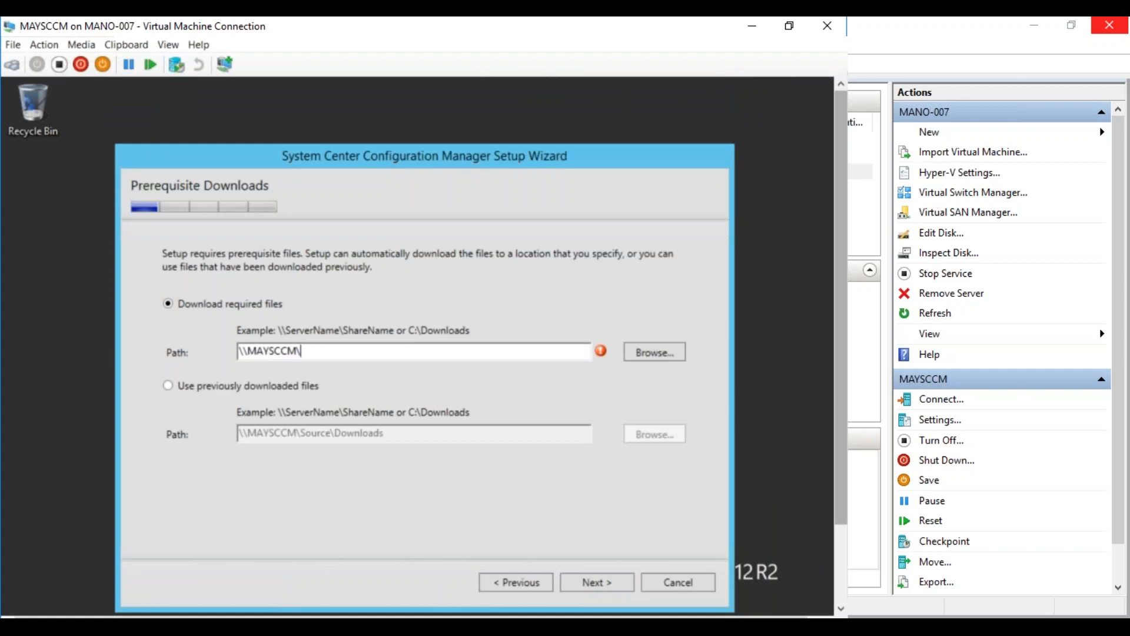
pyautogui.write('Source\\Downloads')
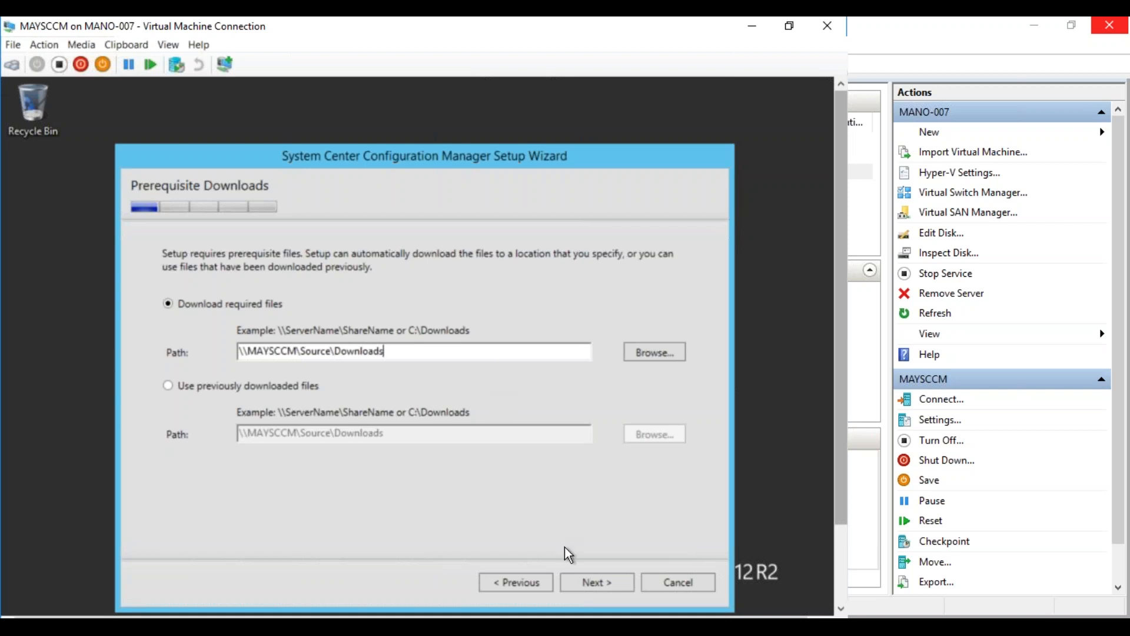
pyautogui.click(590, 582)
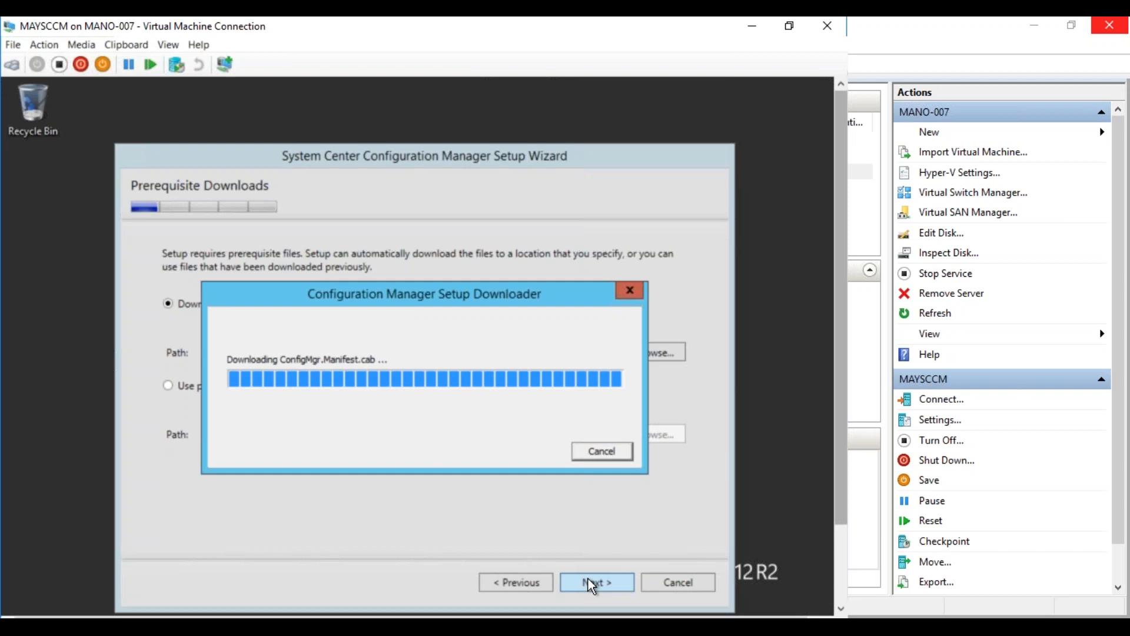
# Leave English as the only server language and continue to Client Language Selection
pyautogui.moveTo(836, 452); pyautogui.dragTo(838, 537)
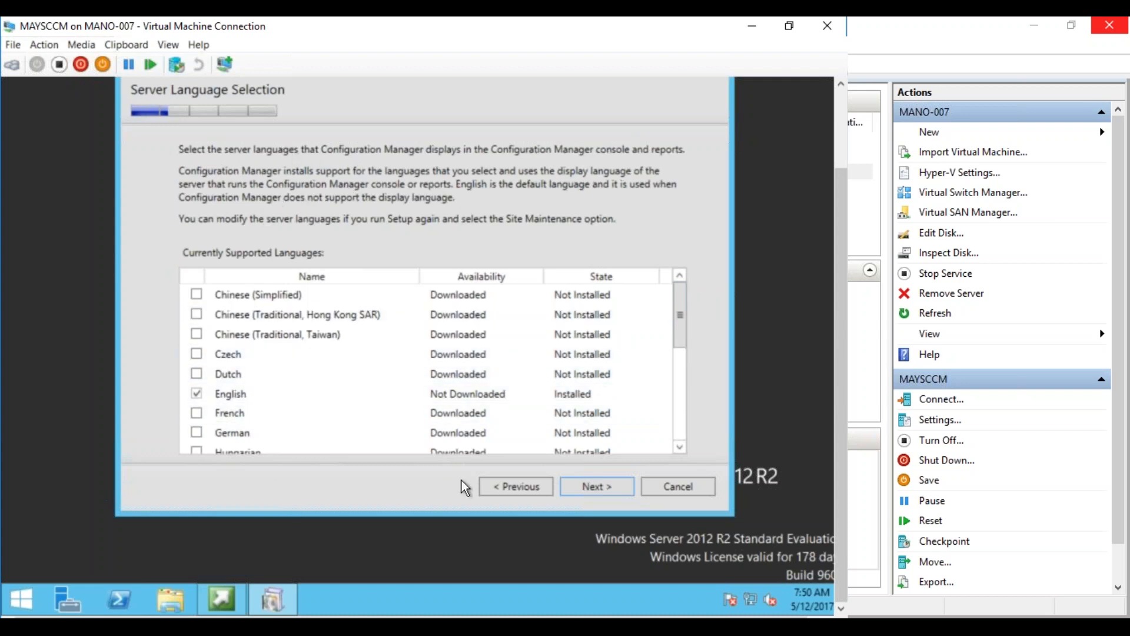
pyautogui.click(605, 485)
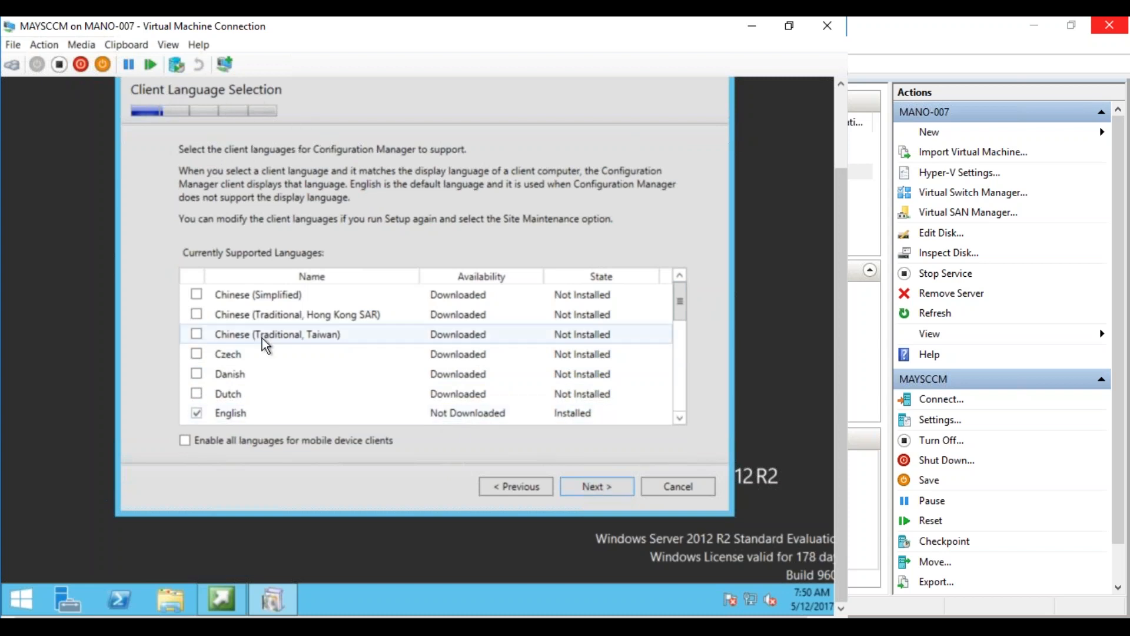
# Accept the client languages and enter site code MAY with site name 'MAY Primary SIte'
pyautogui.click(598, 488)
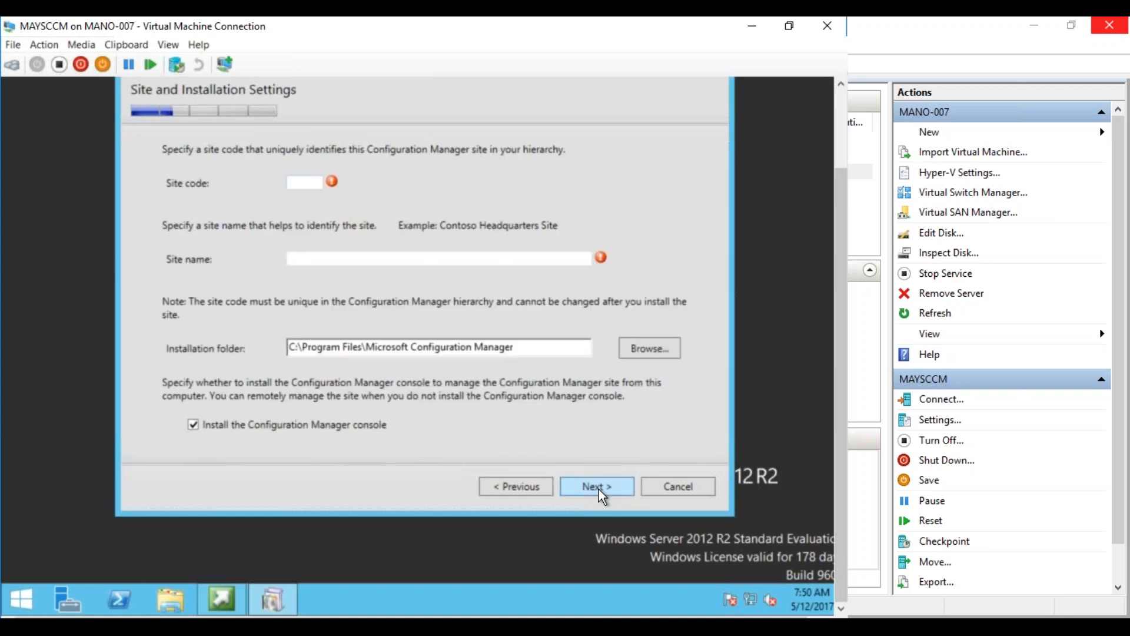
pyautogui.write('MAY')
pyautogui.press('Tab')
pyautogui.write('MAy Pr')
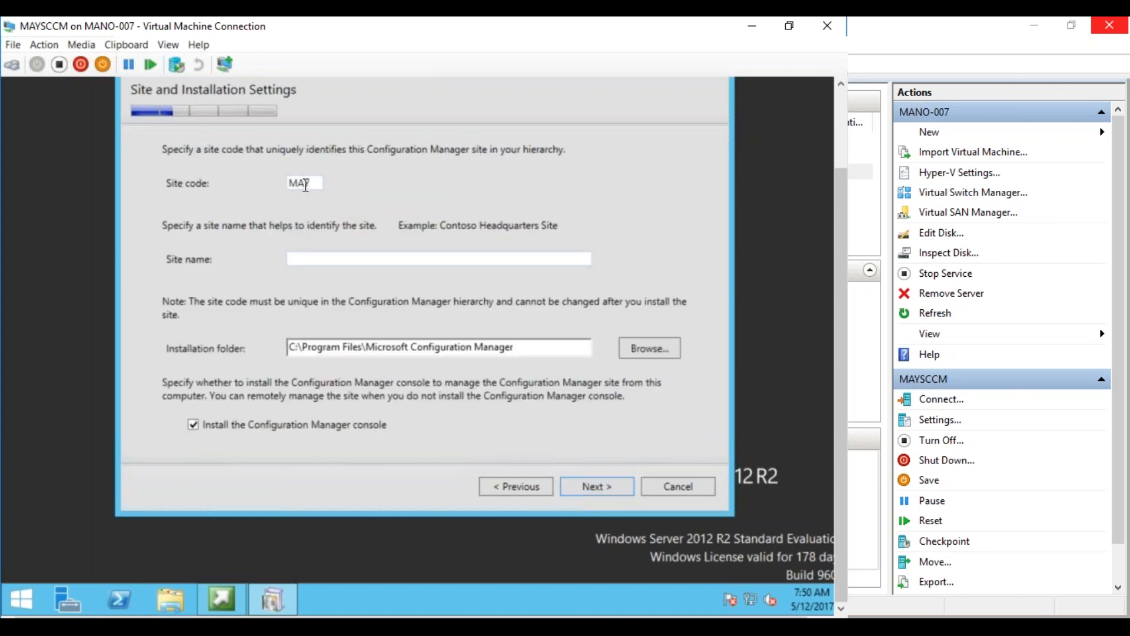
pyautogui.write('imary SIte')
pyautogui.click(308, 259)
pyautogui.press('Delete')
pyautogui.write('Y')
# Install the primary site as a stand-alone site and confirm the choice
pyautogui.click(592, 486)
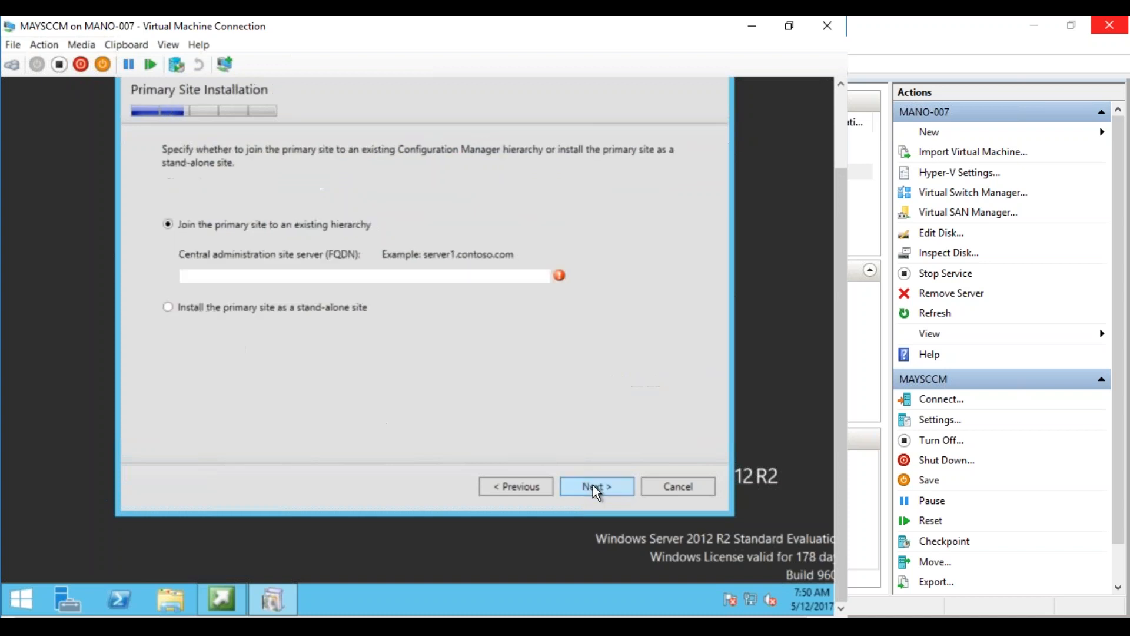
pyautogui.click(260, 306)
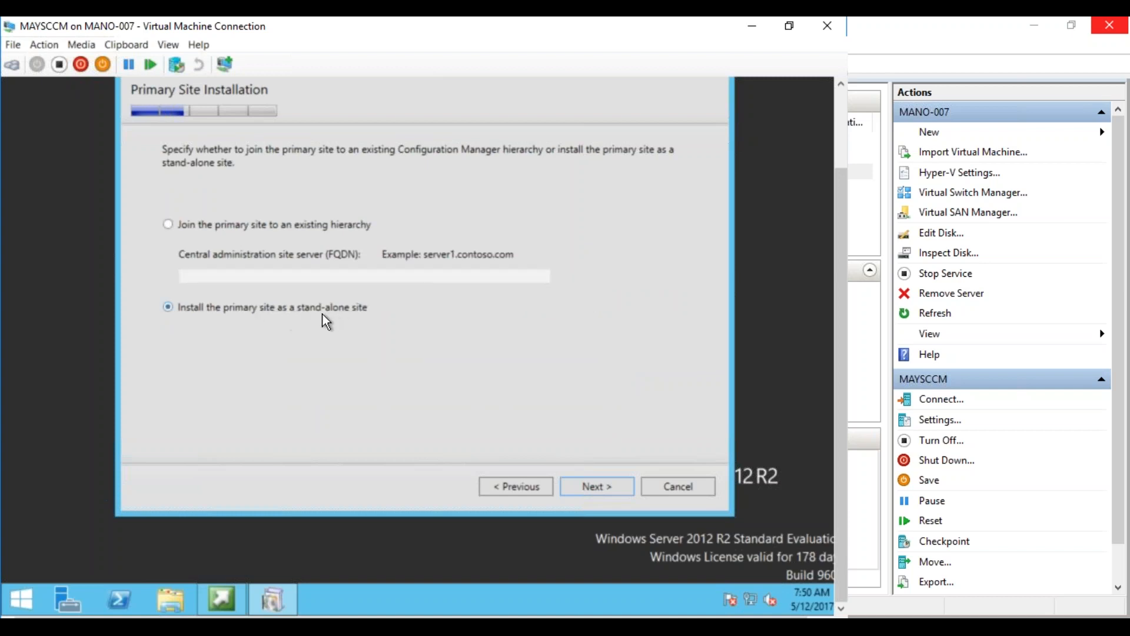
pyautogui.click(605, 486)
pyautogui.click(499, 354)
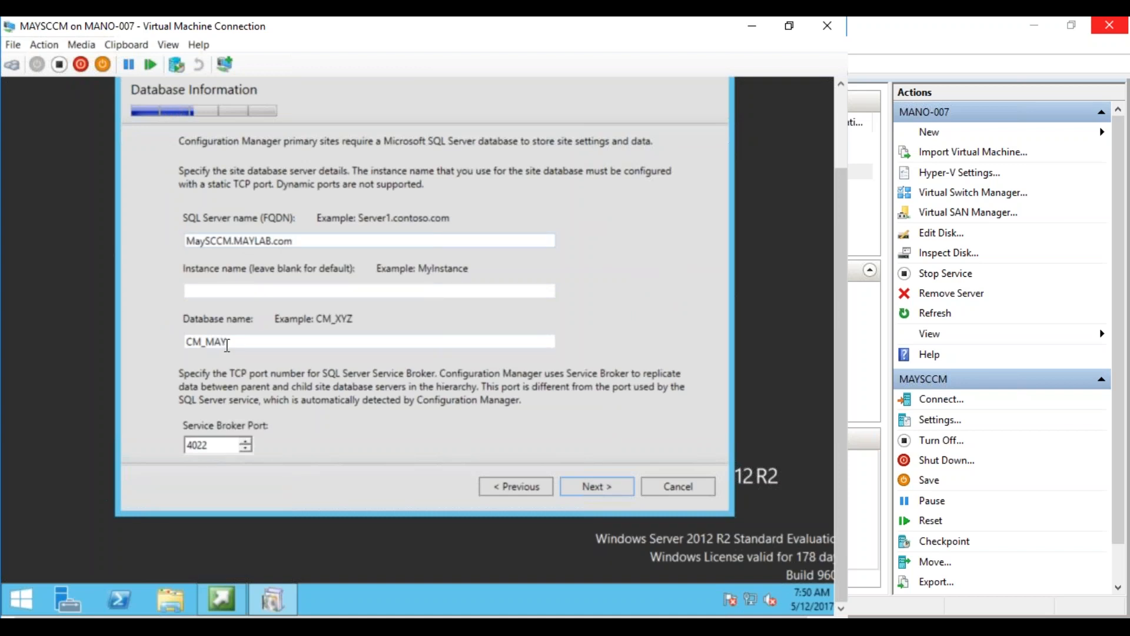
# Accept the default site database (CM_MAY, port 4022), SQL file locations and SMS Provider server
pyautogui.click(594, 490)
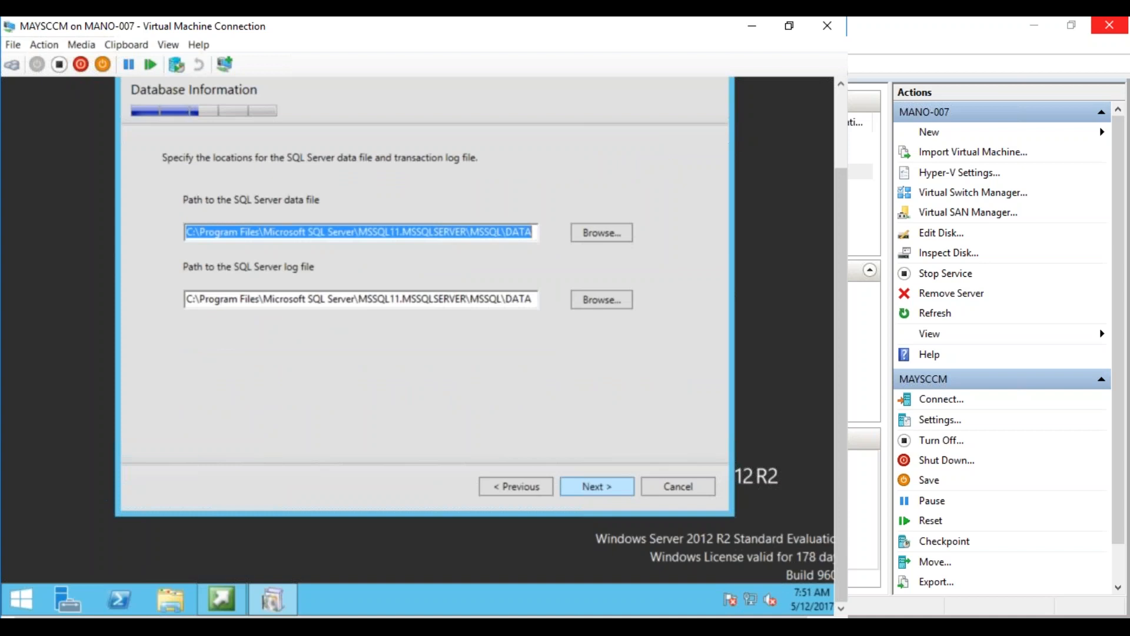
pyautogui.click(596, 488)
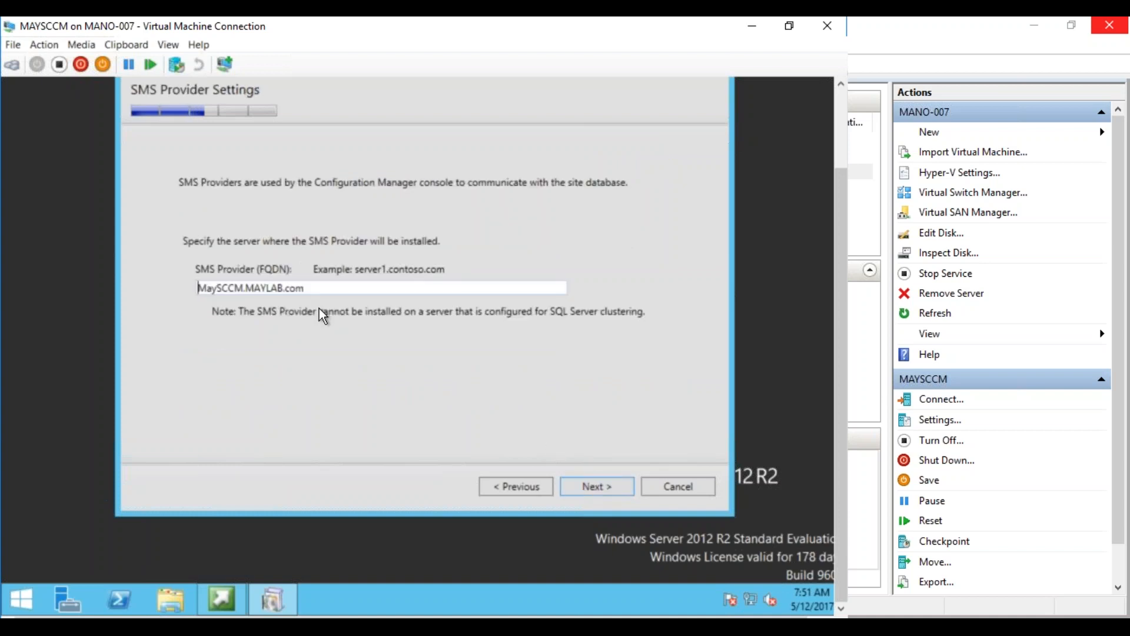
pyautogui.click(596, 489)
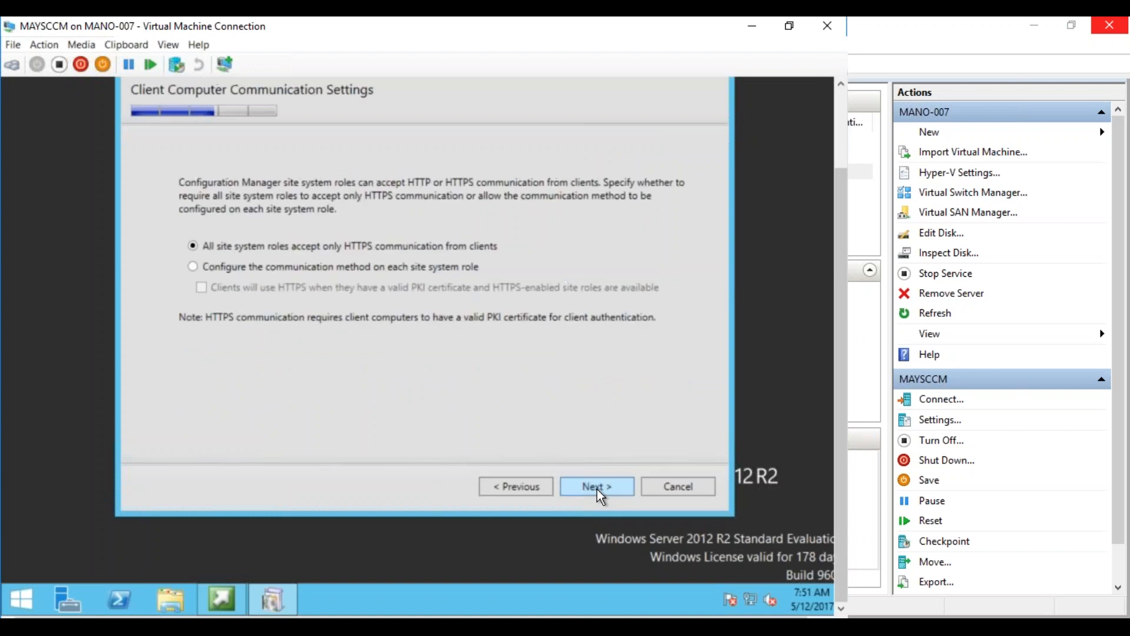
# Configure communication per site system role, keeping management and distribution points on HTTP
pyautogui.click(385, 269)
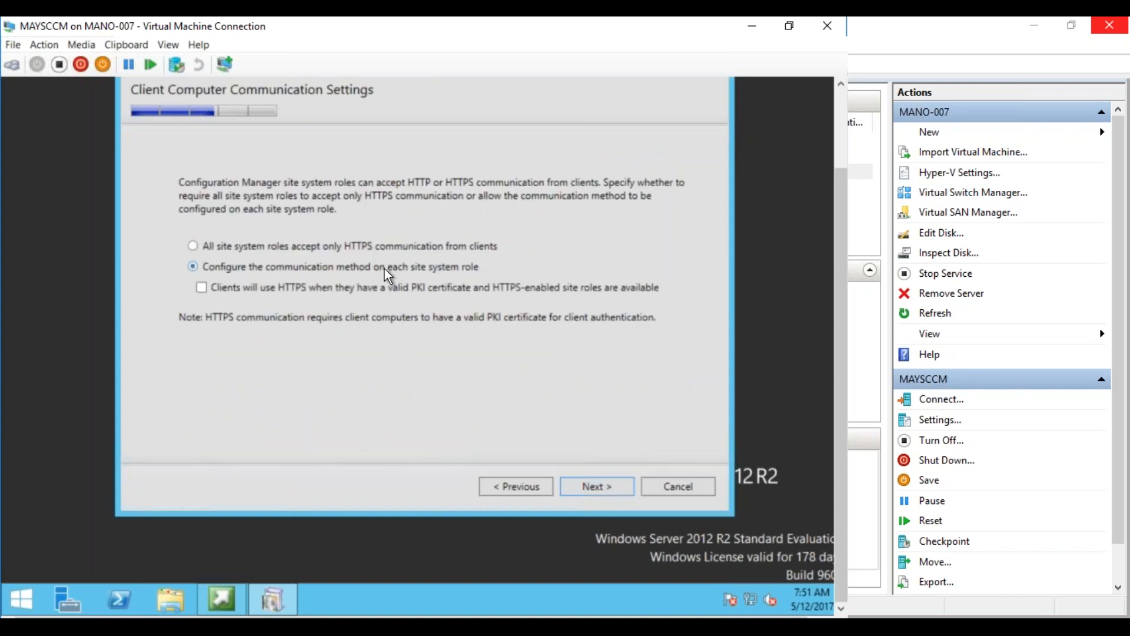
pyautogui.click(598, 491)
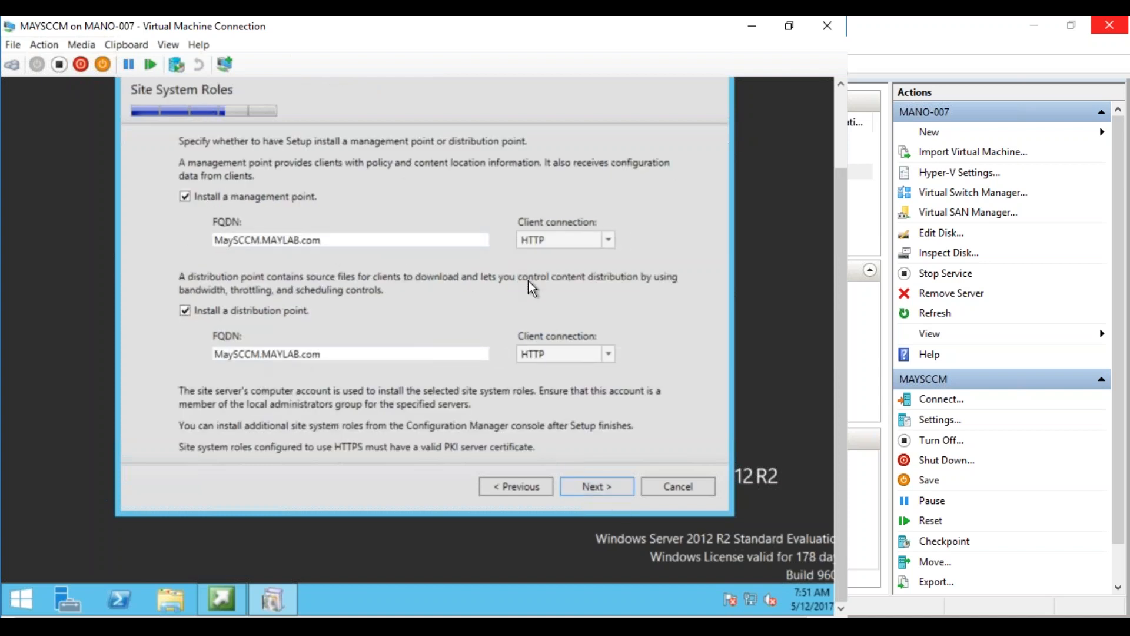
pyautogui.click(597, 489)
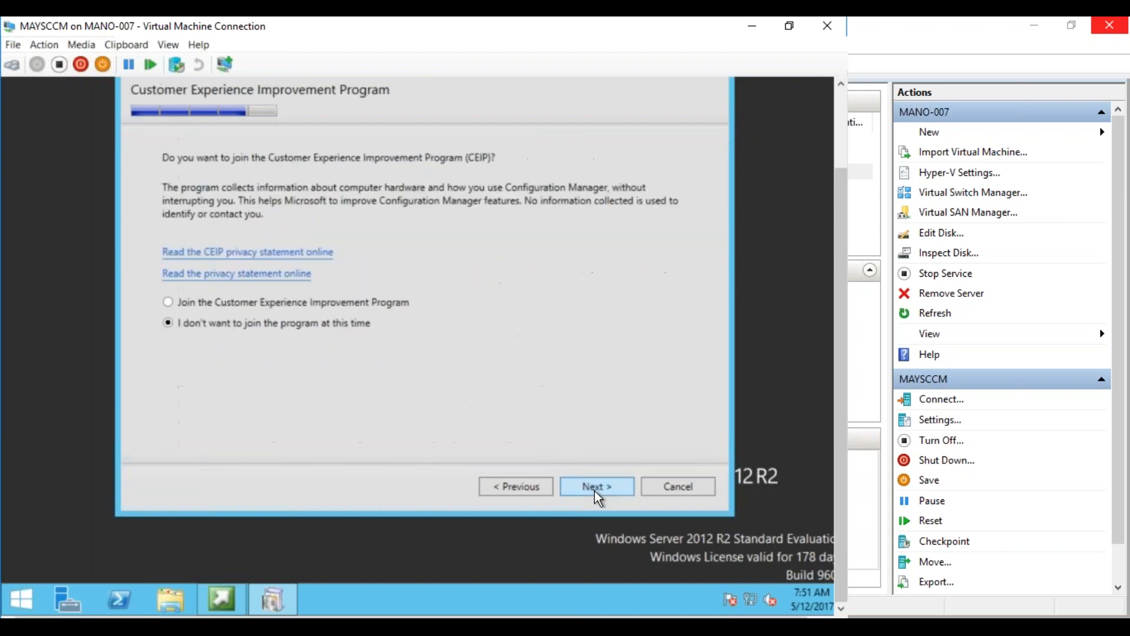
# Decline CEIP, accept the Settings Summary, and run the prerequisite check
pyautogui.click(595, 490)
pyautogui.click(594, 491)
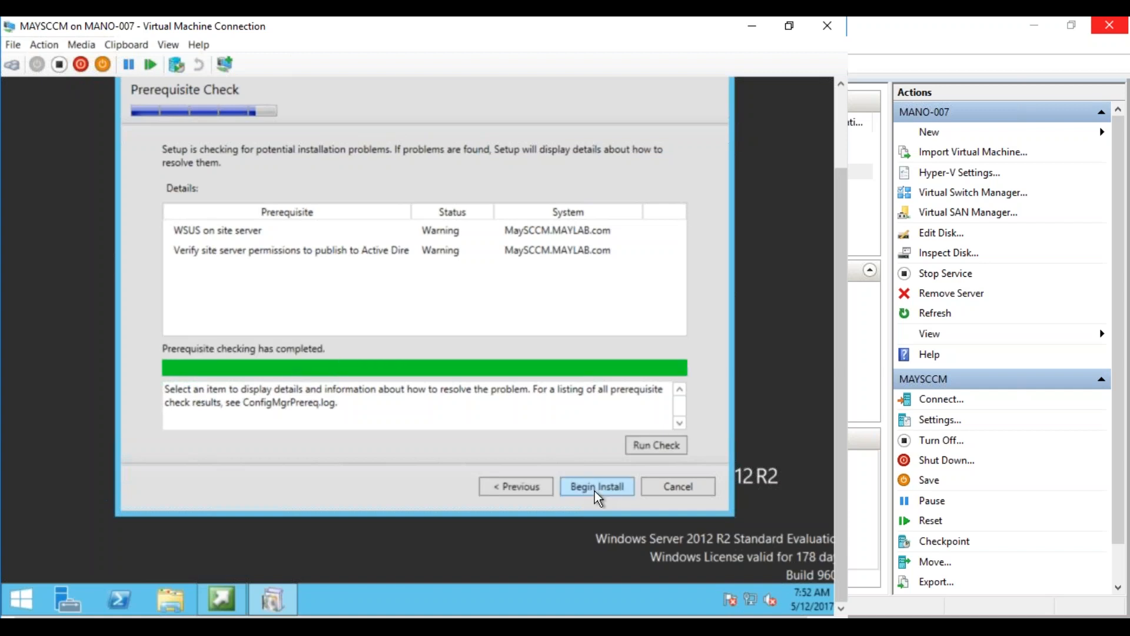
# Begin the Configuration Manager installation from the Prerequisite Check page
pyautogui.click(596, 488)
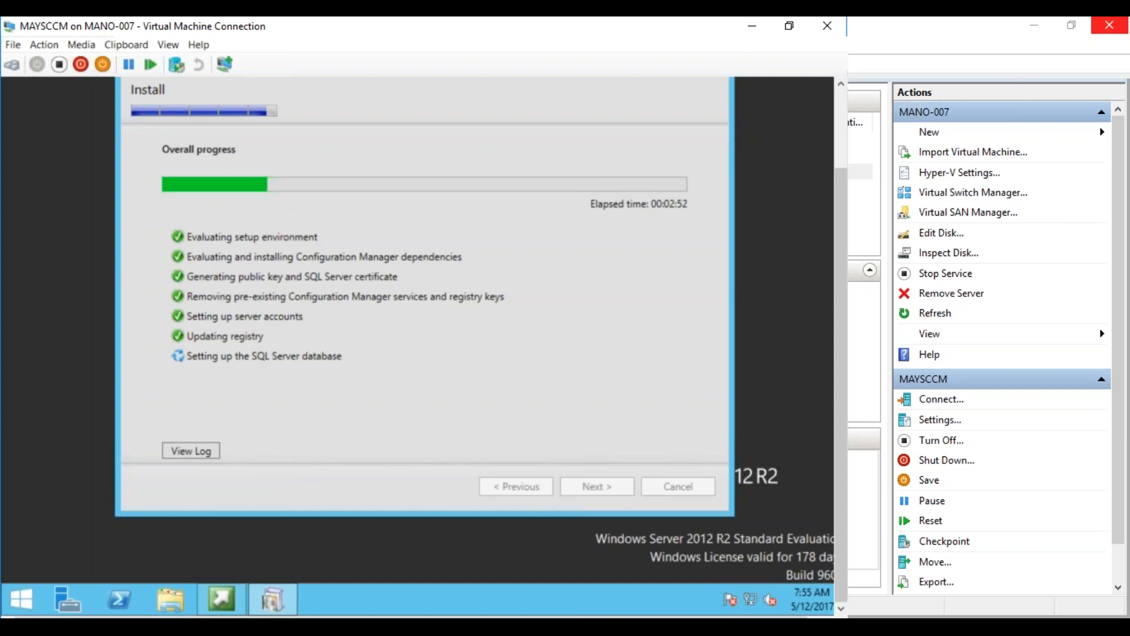
# Browse the Source folder on New Volume (E:), check install progress, then return to This PC
pyautogui.click(176, 598)
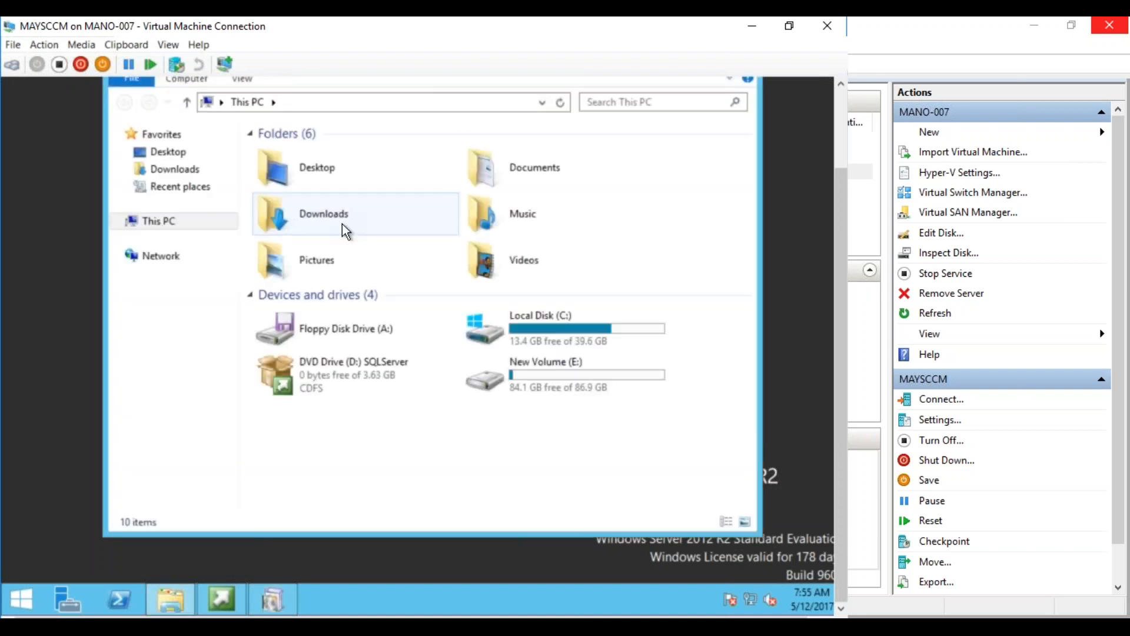
pyautogui.click(524, 376)
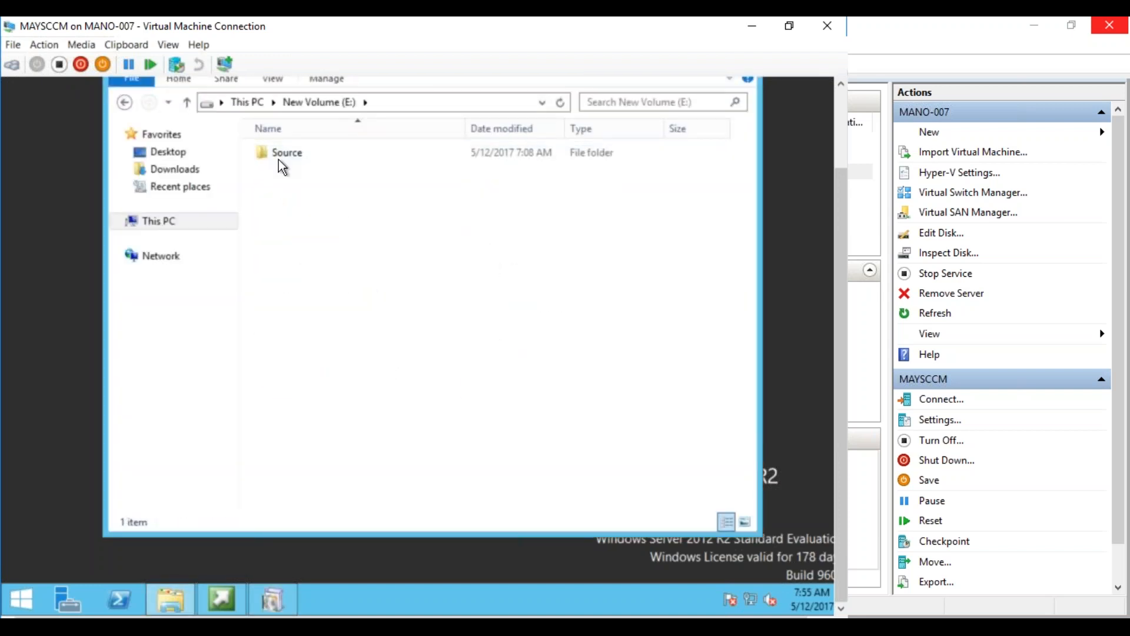
pyautogui.doubleClick(280, 152)
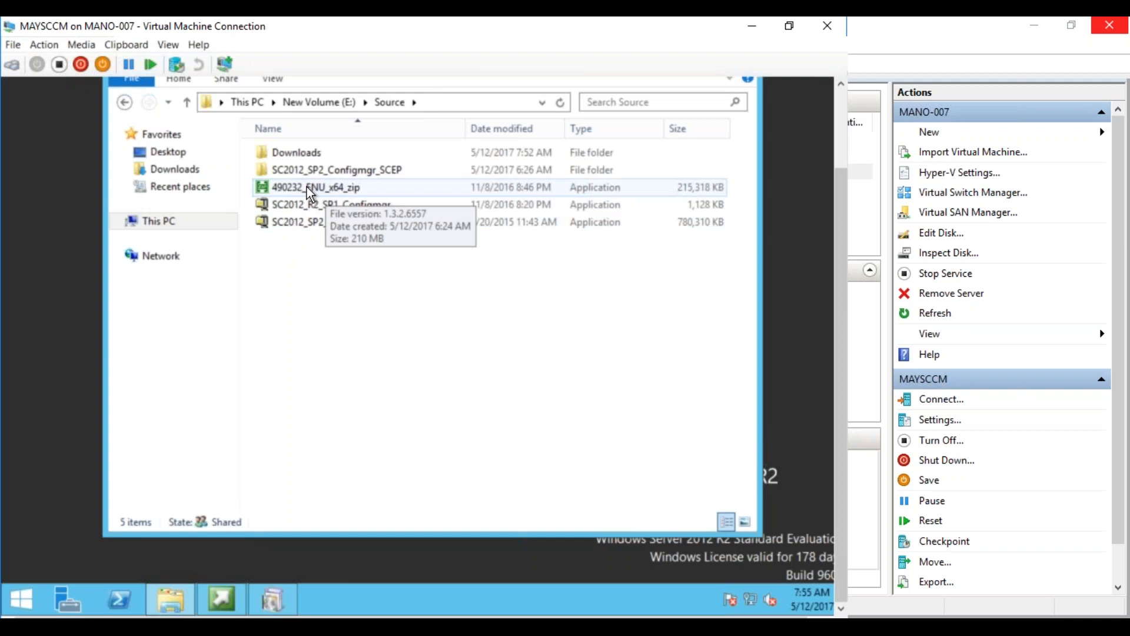
pyautogui.click(273, 598)
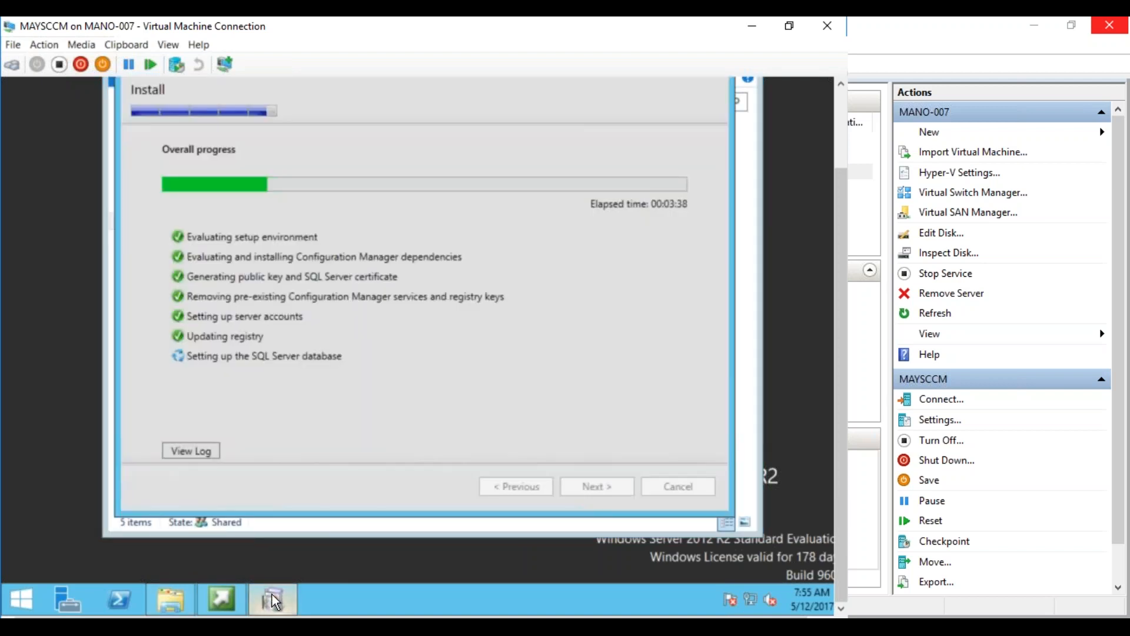
pyautogui.click(175, 592)
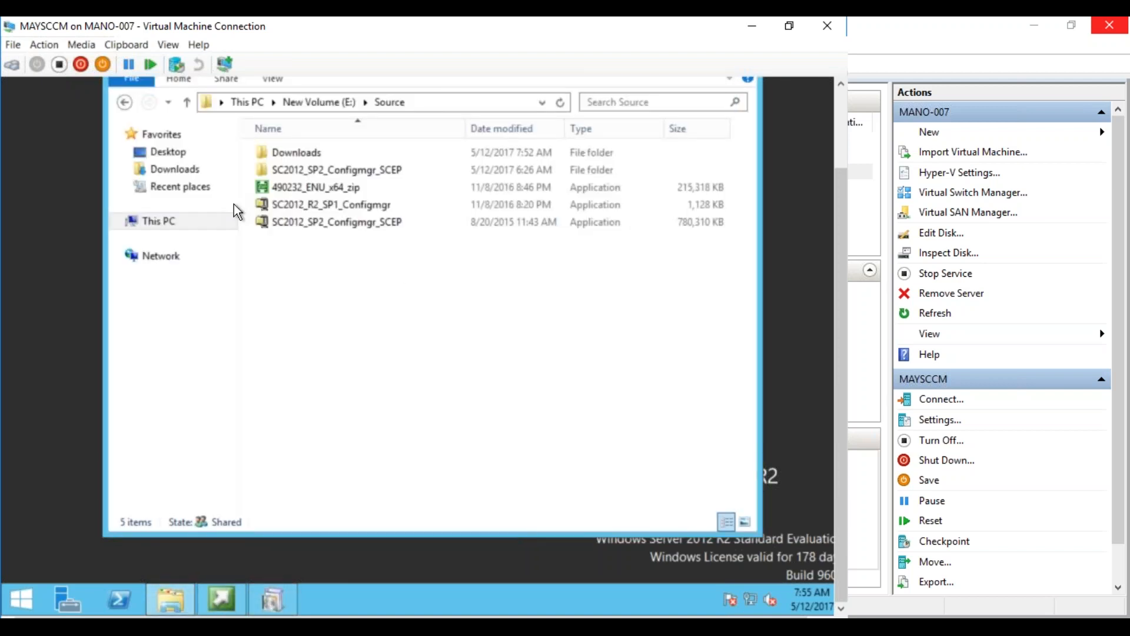
pyautogui.click(246, 102)
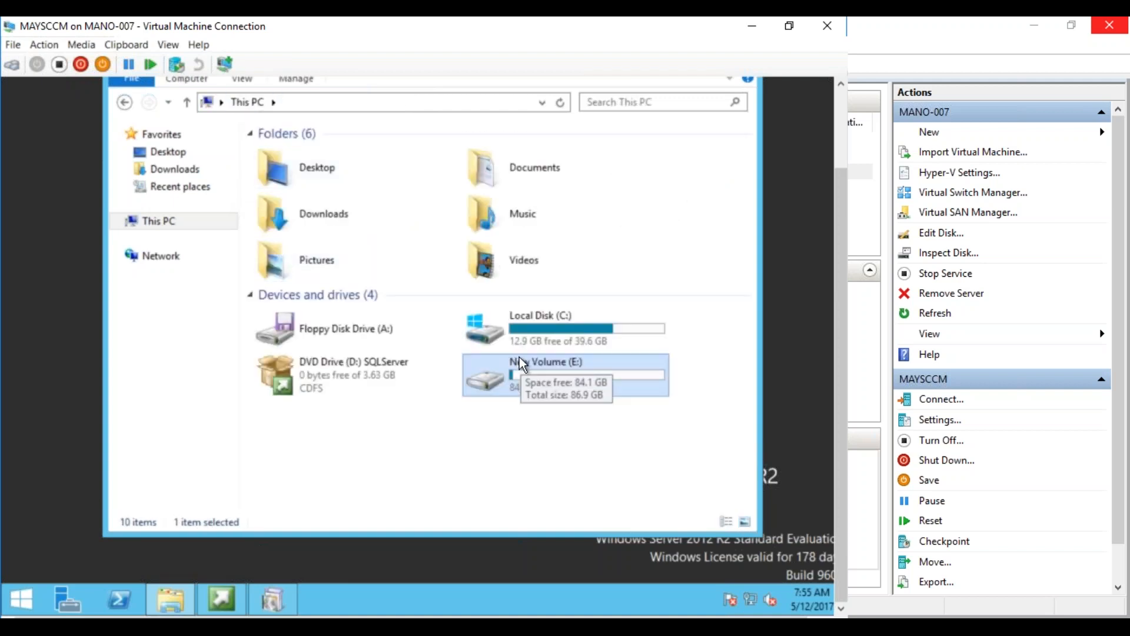
# Open ConfigMgrSetup.log from the root of Local Disk (C:) in the Trace Log Tool
pyautogui.doubleClick(527, 333)
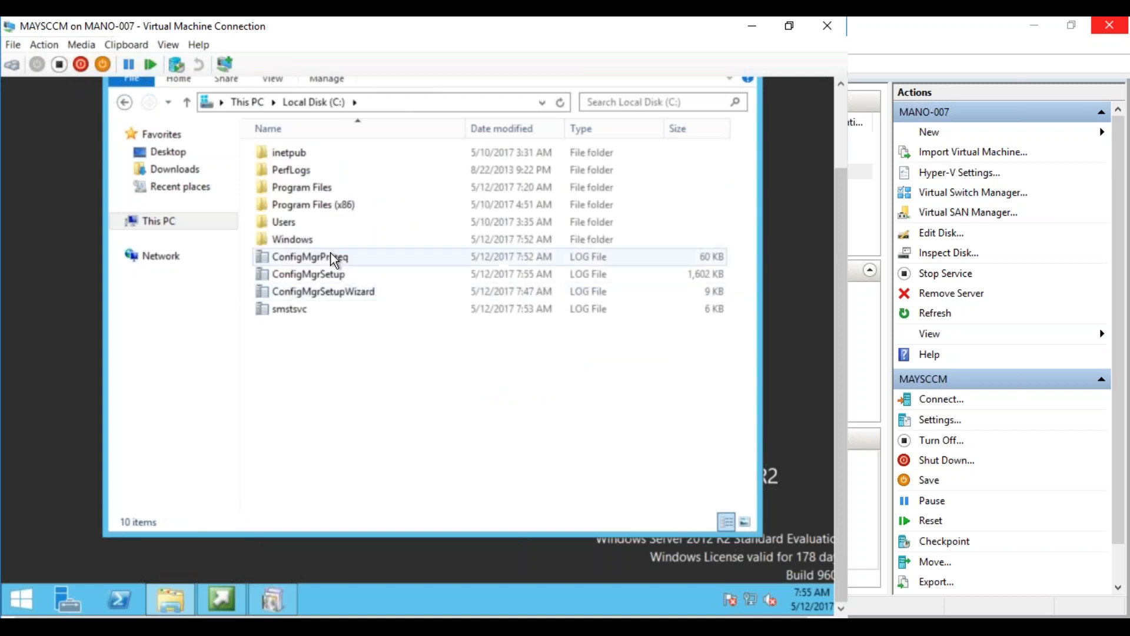
pyautogui.click(326, 276)
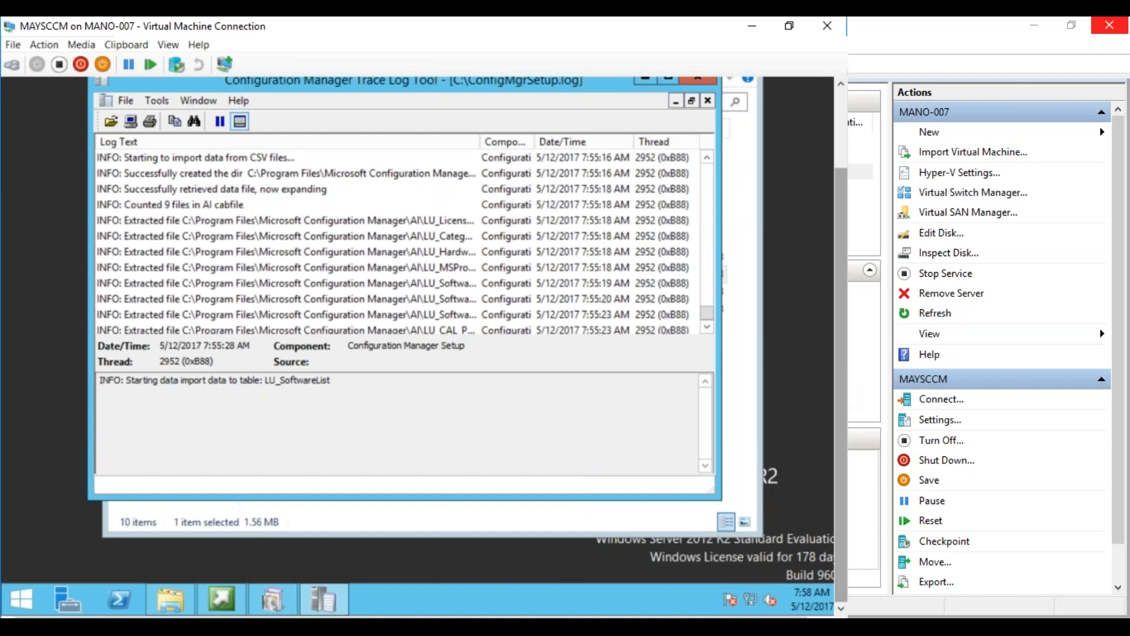
# Inspect the LU_SoftwareHash.csv extraction entry, then bring the setup install progress window forward
pyautogui.click(626, 300)
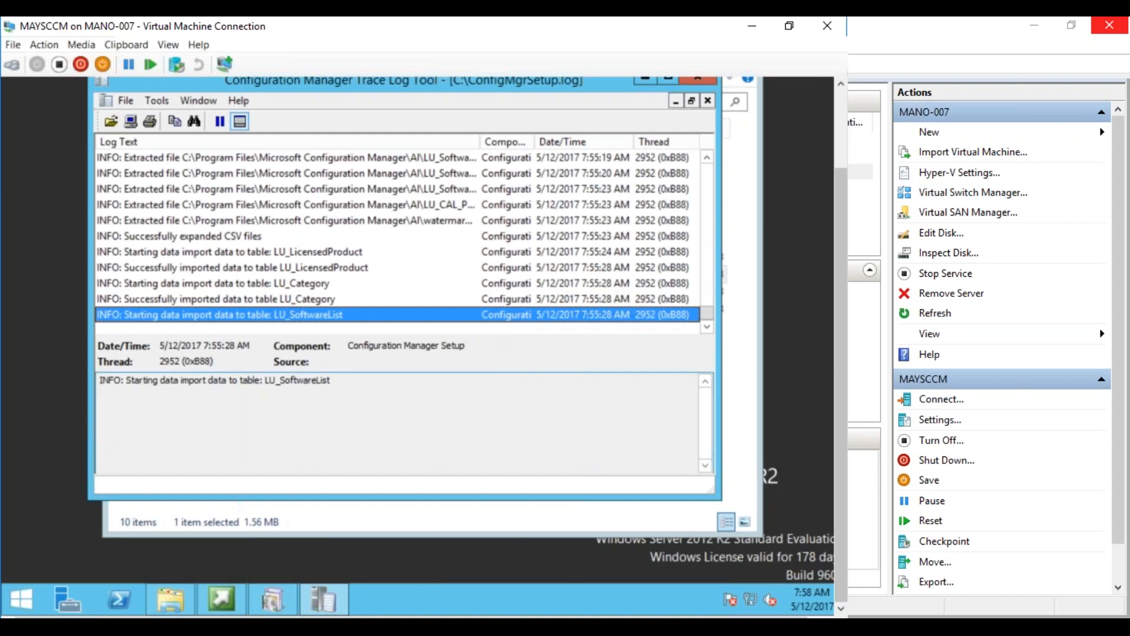
pyautogui.click(325, 599)
pyautogui.click(324, 599)
pyautogui.click(277, 599)
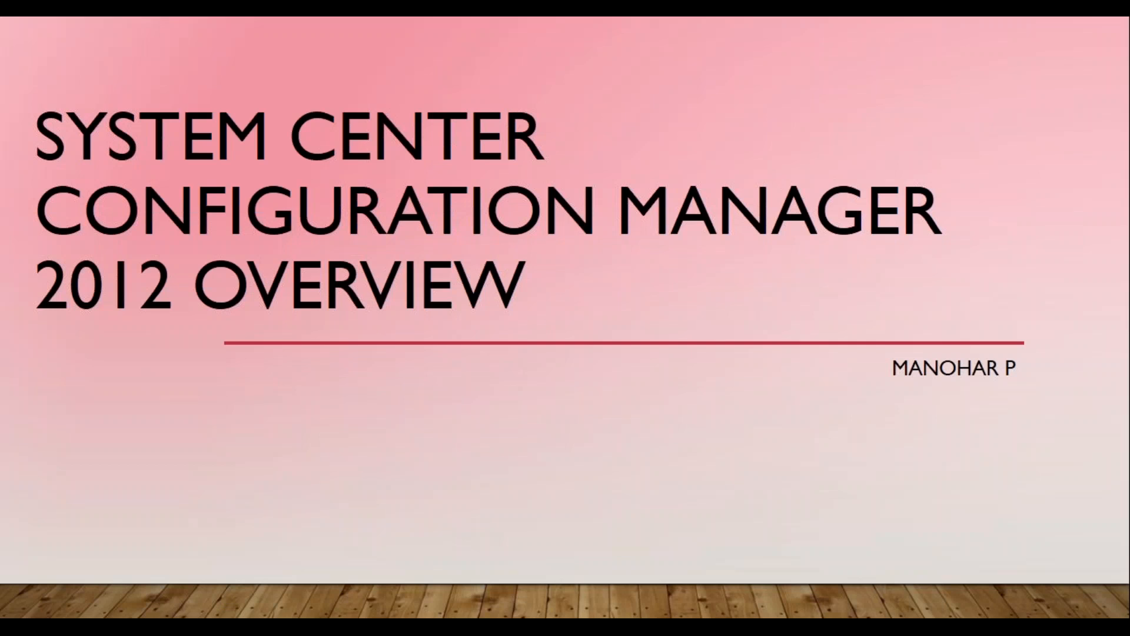
# Page through the history, version and components slides to Site System Role Scalability, revealing the Distribution Point limits
pyautogui.press('Right')
pyautogui.press('Right')
pyautogui.press('Right')
pyautogui.press('Right')
pyautogui.press('Right')
pyautogui.press('Right')
pyautogui.press('Right')
pyautogui.press('Right')
pyautogui.press('Right')
pyautogui.press('Right')
pyautogui.press('Right')
pyautogui.press('Right')
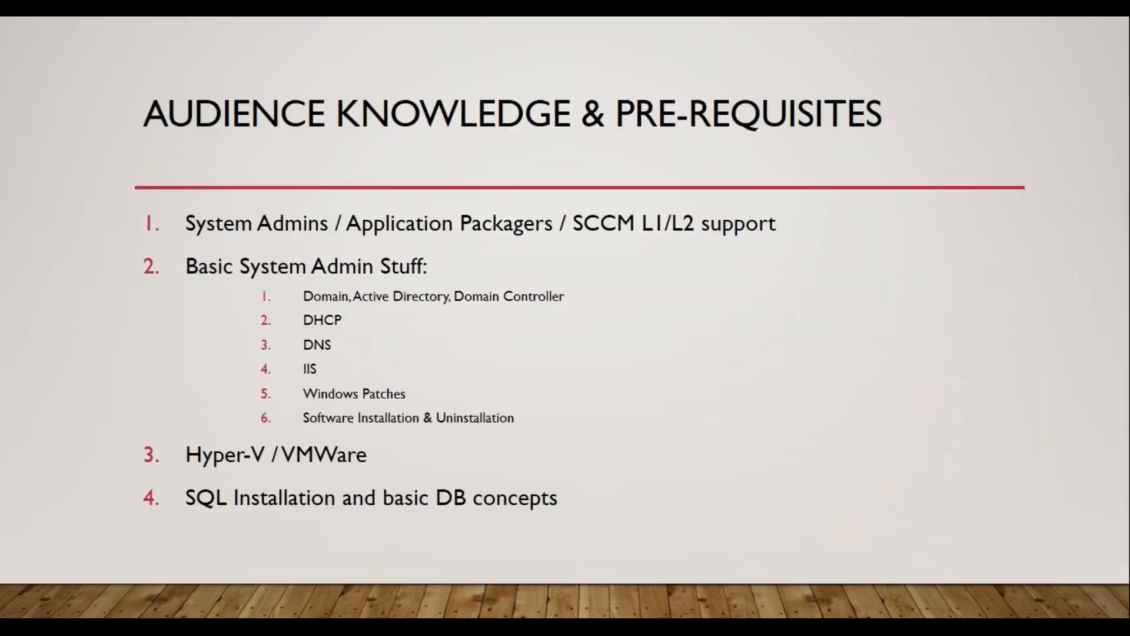
pyautogui.press('Right')
pyautogui.press('Right')
pyautogui.press('Right')
pyautogui.press('Right')
pyautogui.press('Right')
pyautogui.press('Right')
pyautogui.press('Right')
pyautogui.press('Right')
pyautogui.press('Right')
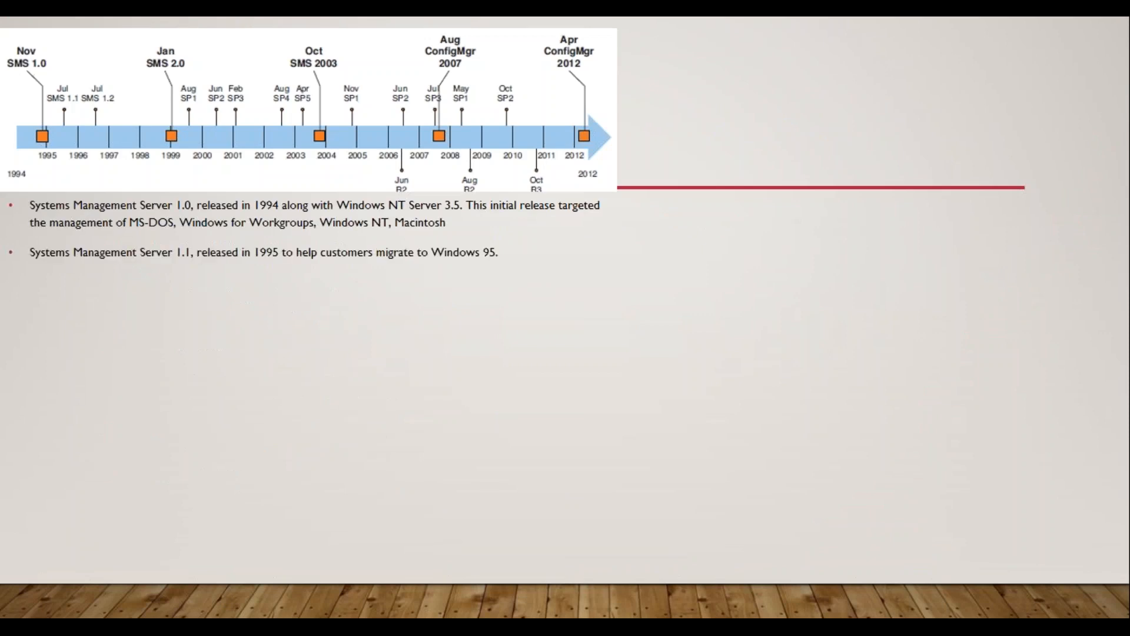
pyautogui.press('Right')
pyautogui.press('Right')
pyautogui.press('Right')
pyautogui.press('Right')
pyautogui.press('Right')
pyautogui.press('Right')
pyautogui.press('Right')
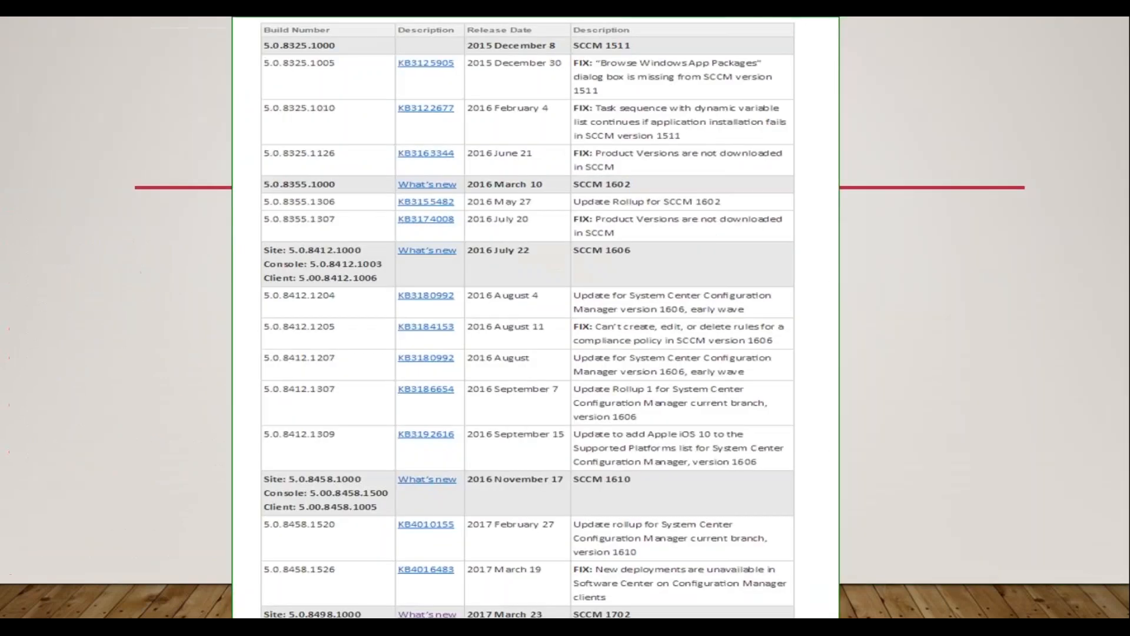
pyautogui.press('Right')
pyautogui.press('Right')
pyautogui.press('Right')
pyautogui.press('Right')
pyautogui.press('Right')
pyautogui.press('Right')
pyautogui.press('Right')
pyautogui.press('Right')
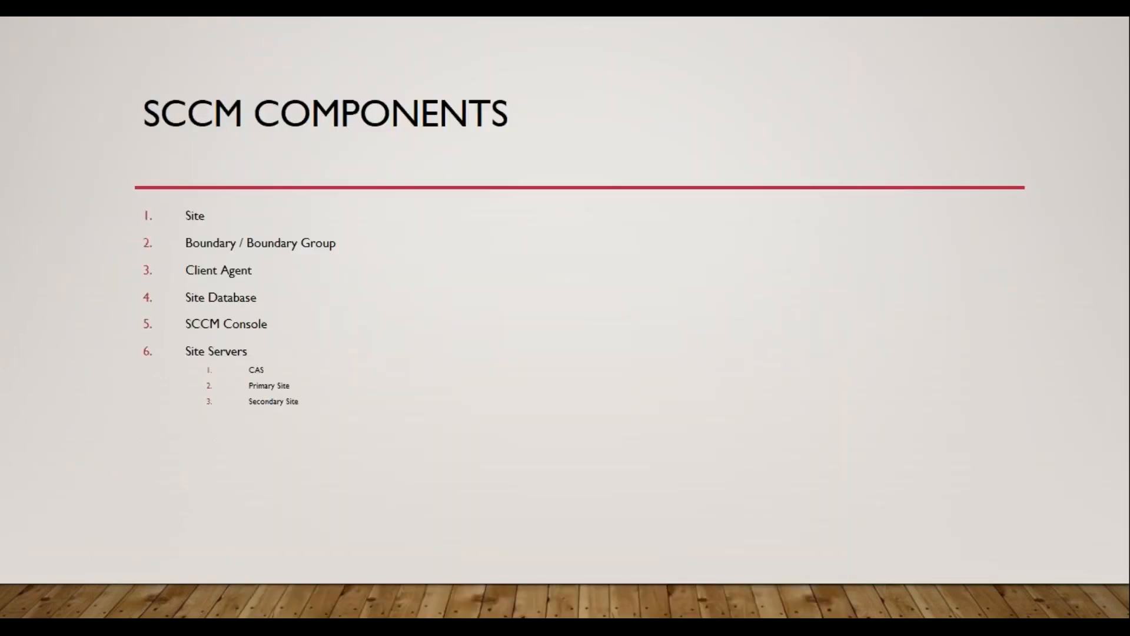
pyautogui.press('Right')
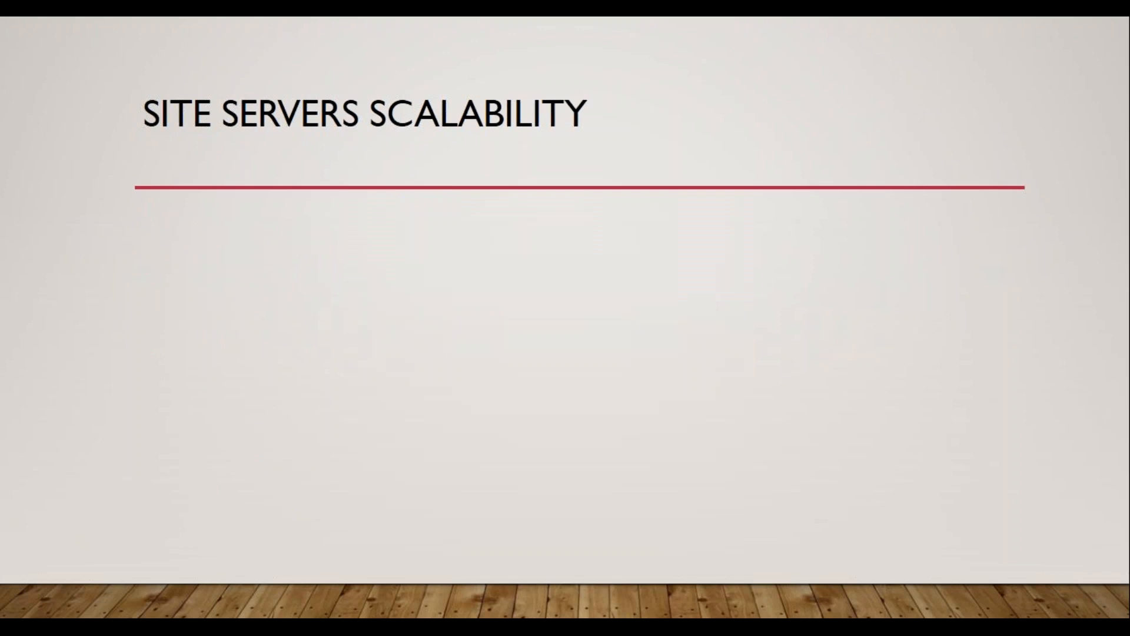
pyautogui.press('Right')
pyautogui.press('Right')
pyautogui.press('Right')
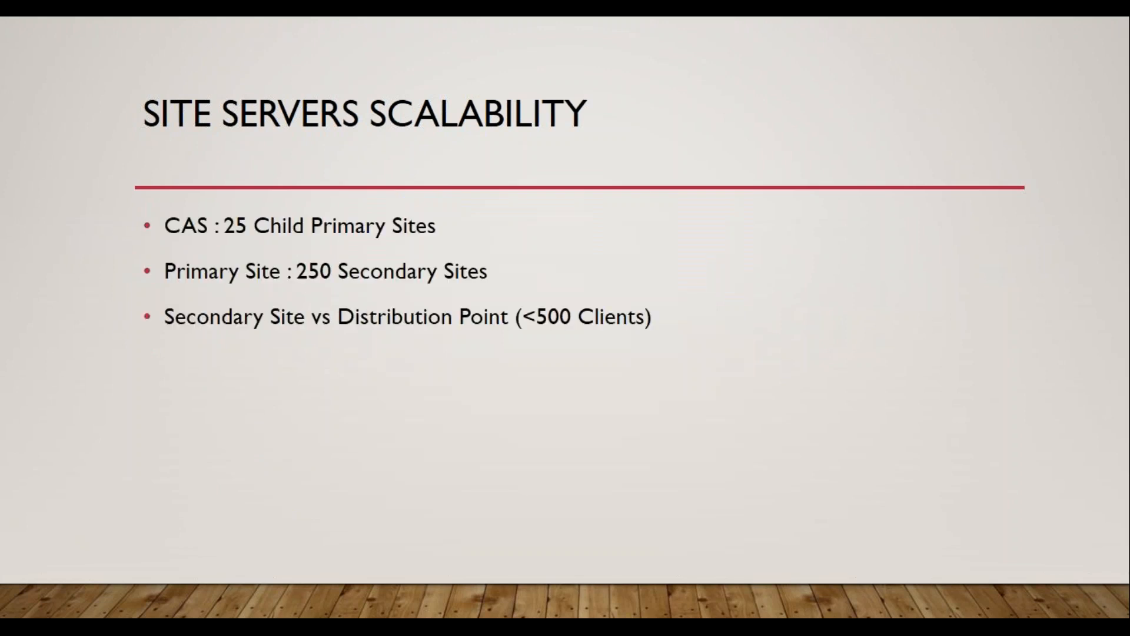
pyautogui.press('Right')
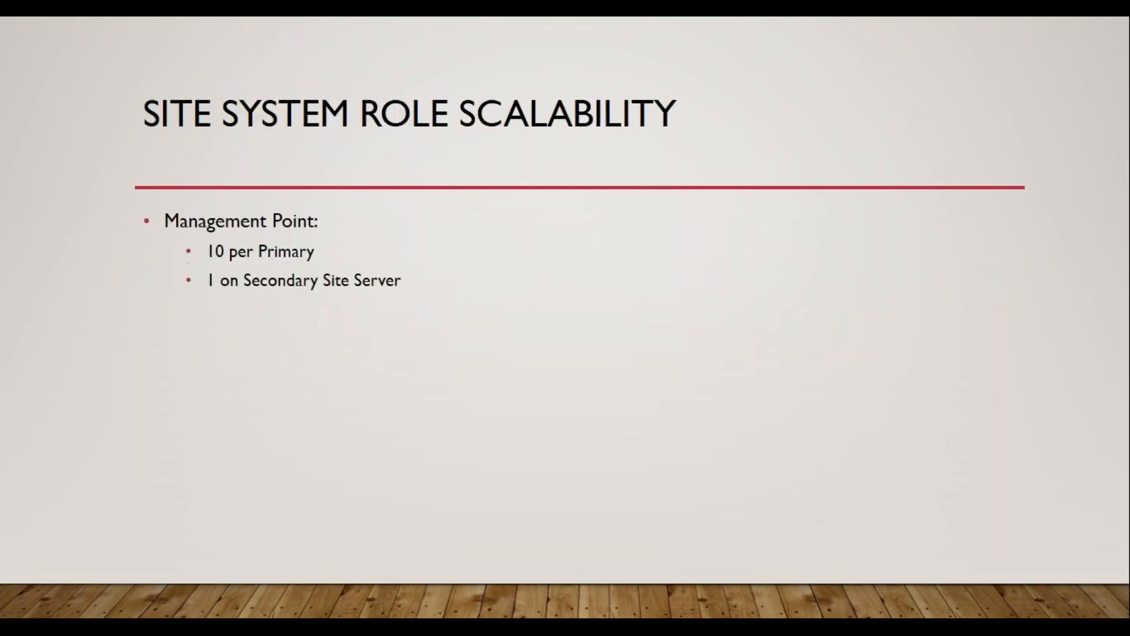
pyautogui.press('Right')
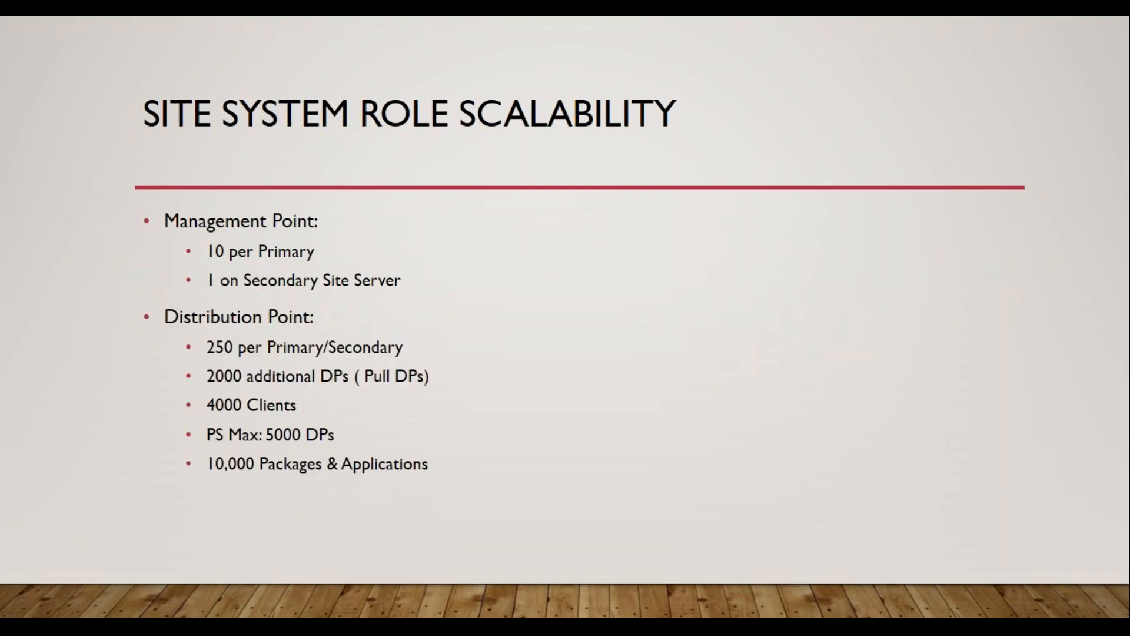
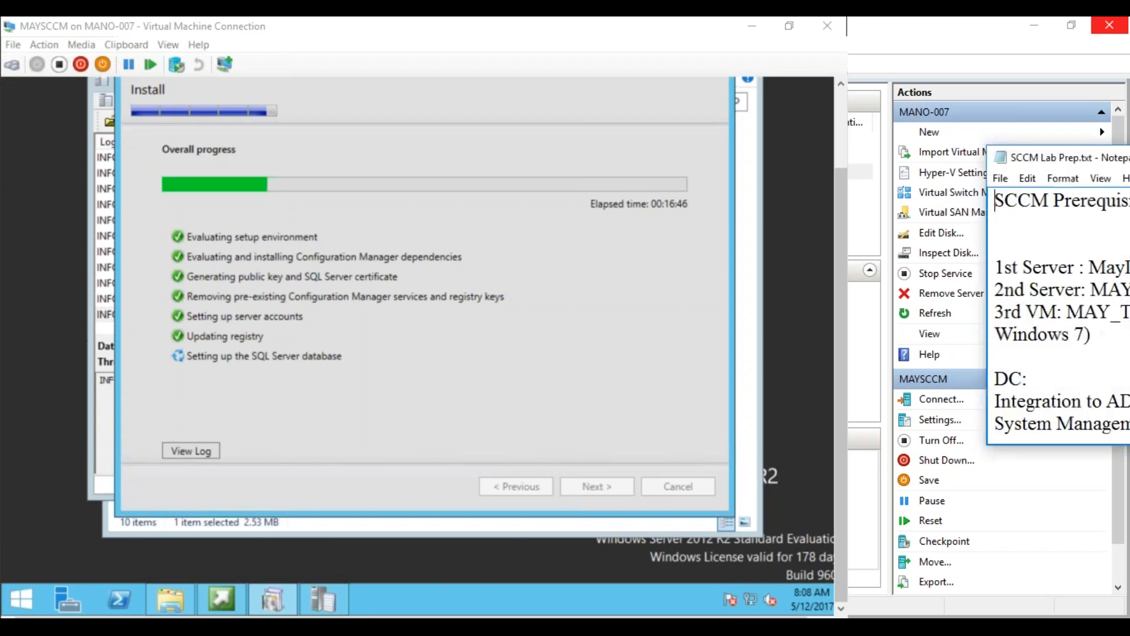
# Center the SCCM Lab Prep notes, maximize them and scroll down
pyautogui.moveTo(1037, 166); pyautogui.dragTo(405, 163)
pyautogui.click(711, 154)
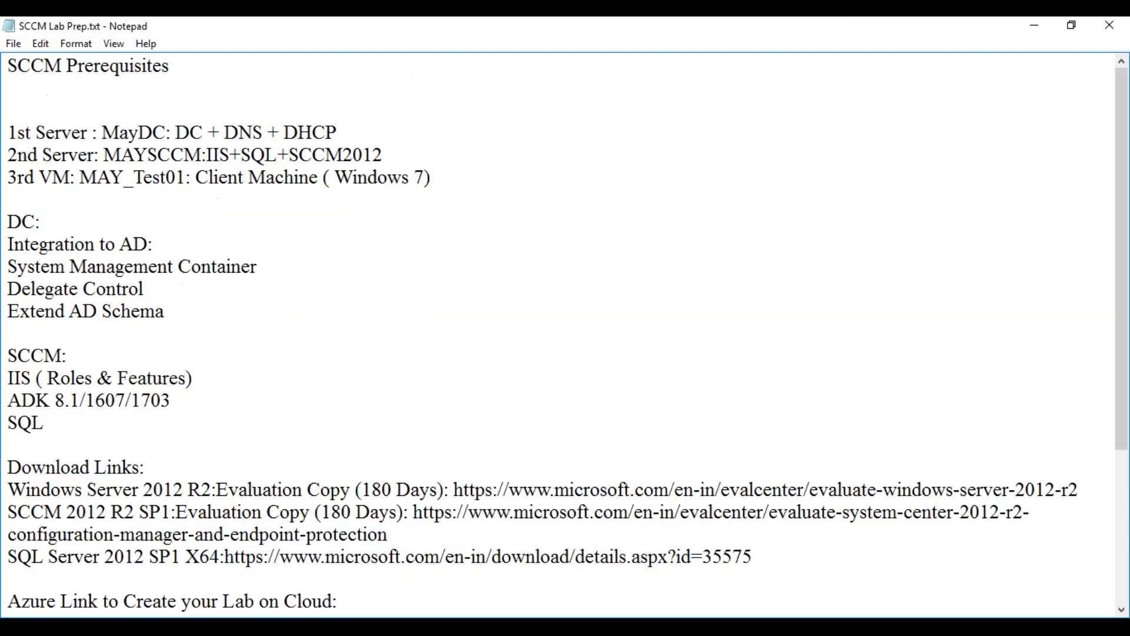
pyautogui.moveTo(1125, 212); pyautogui.dragTo(1125, 254)
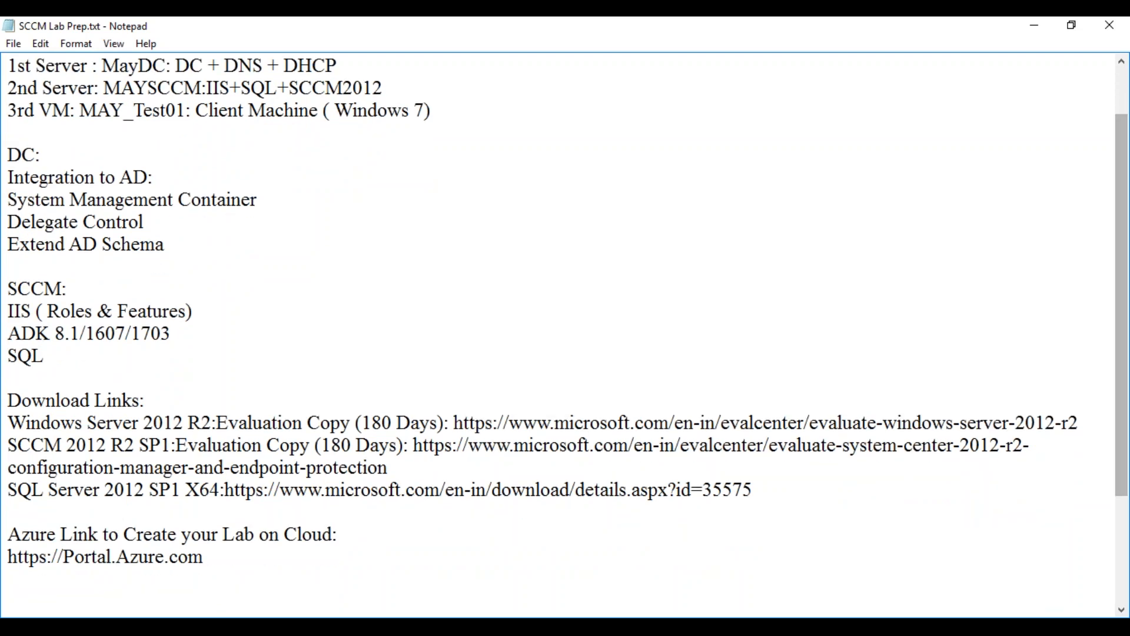
# Highlight the DC heading and the SCCM prerequisite lines in the notes
pyautogui.moveTo(9, 154); pyautogui.dragTo(167, 244)
pyautogui.click(42, 156)
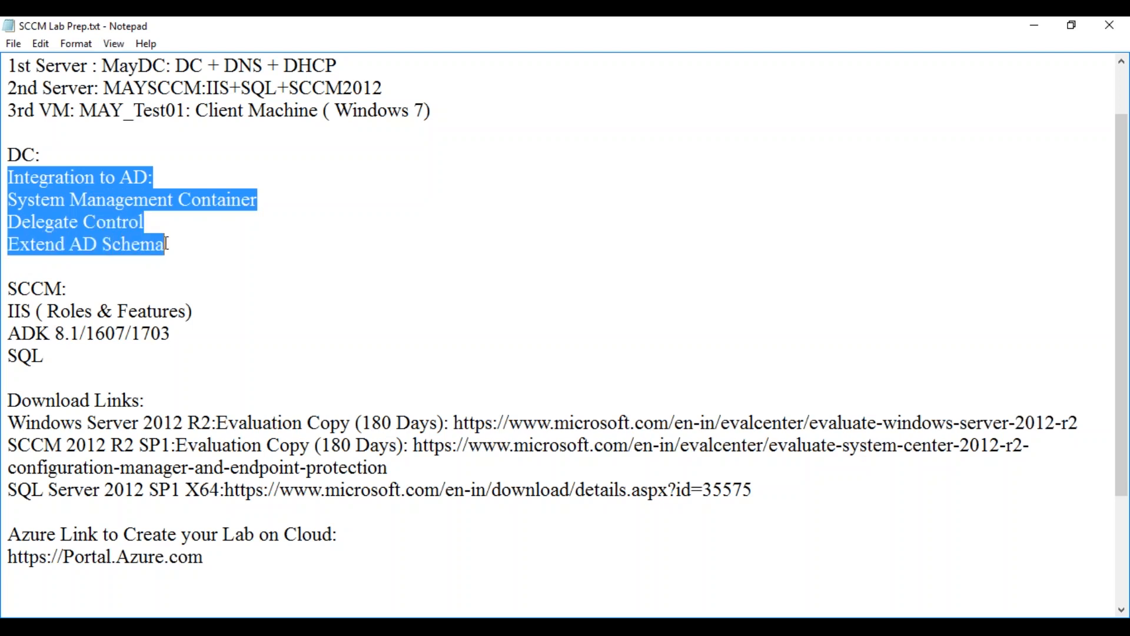
pyautogui.moveTo(67, 293); pyautogui.dragTo(71, 351)
# Clear the text selection and minimize Notepad to show the virtual machine
pyautogui.click(73, 360)
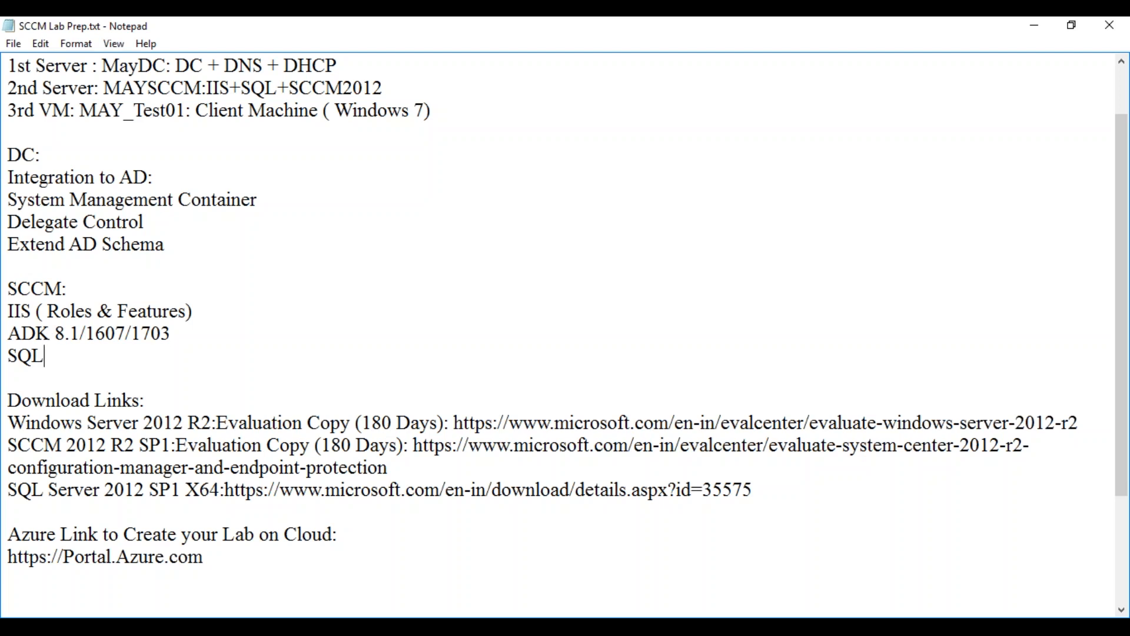
pyautogui.click(1035, 26)
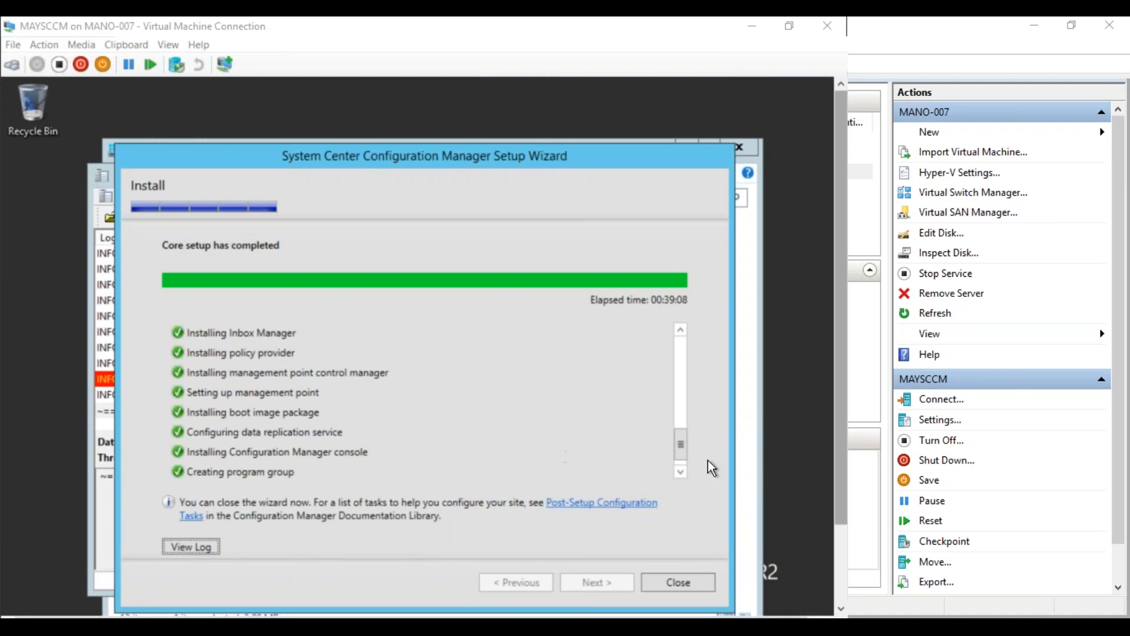
# Close the setup wizard, Trace Log Tool and SCCM launcher, and minimize the C: window
pyautogui.click(684, 472)
pyautogui.click(684, 470)
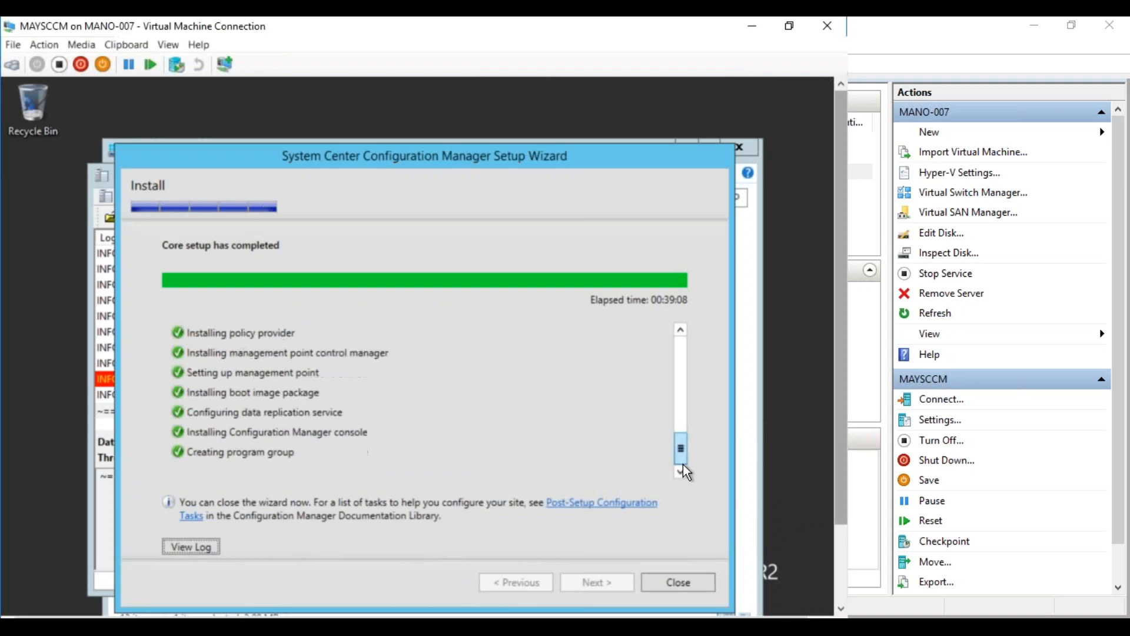
pyautogui.click(678, 582)
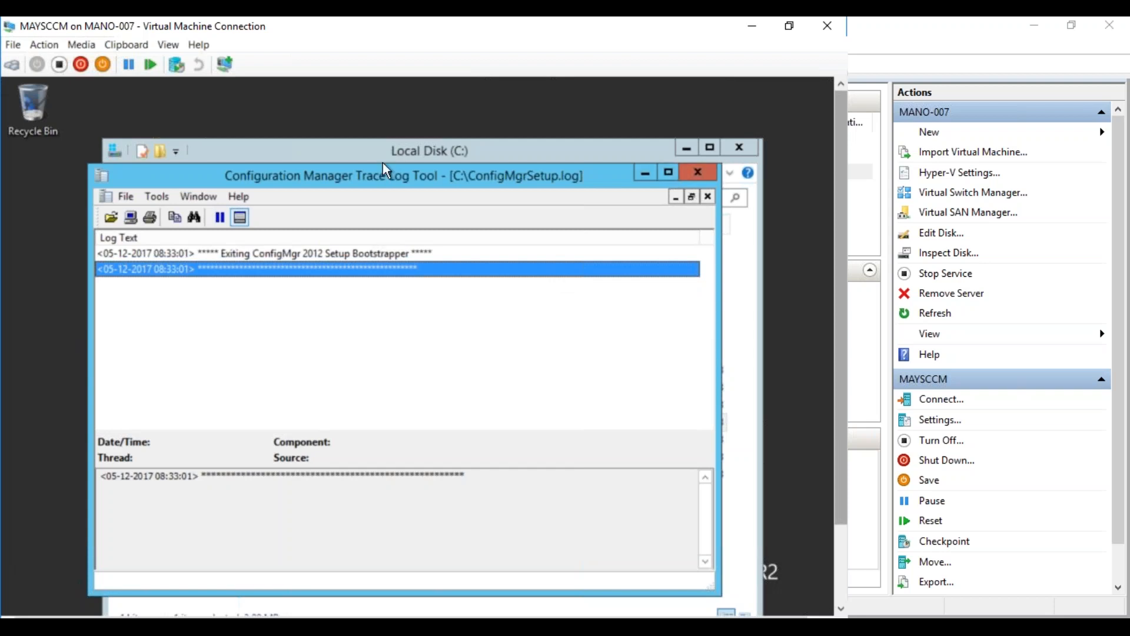
pyautogui.click(699, 172)
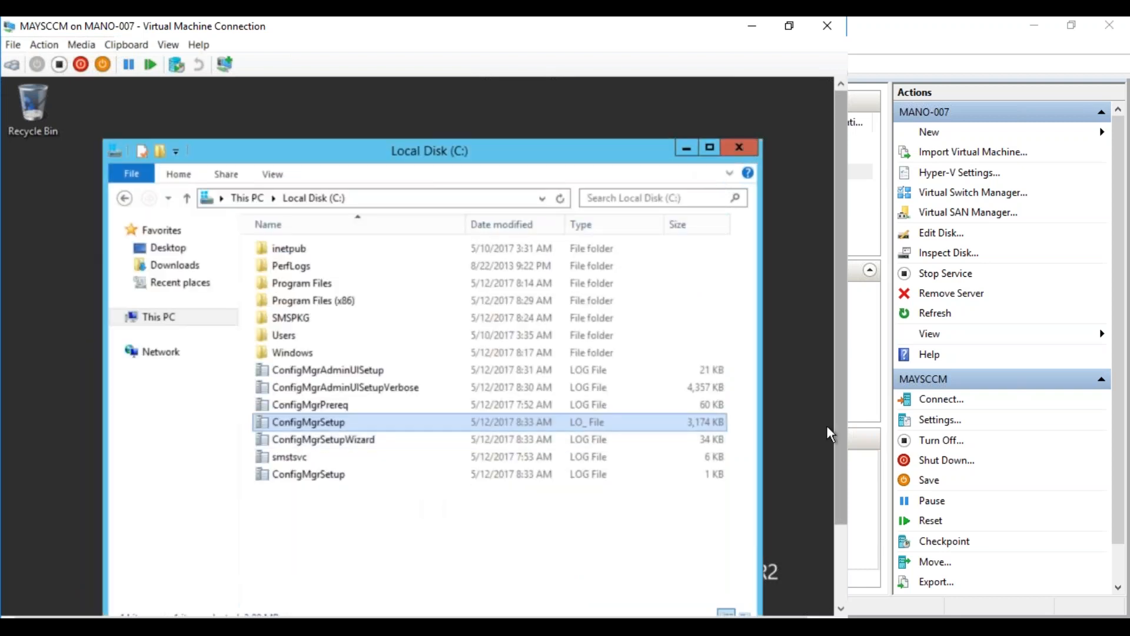
pyautogui.moveTo(838, 434); pyautogui.dragTo(834, 512)
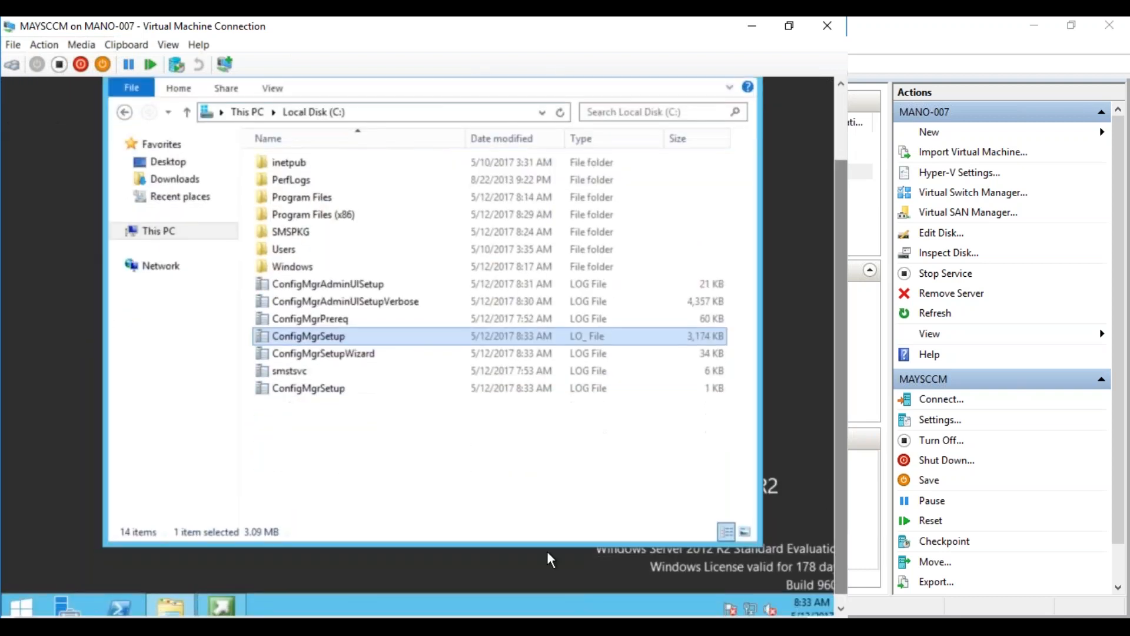
pyautogui.click(172, 609)
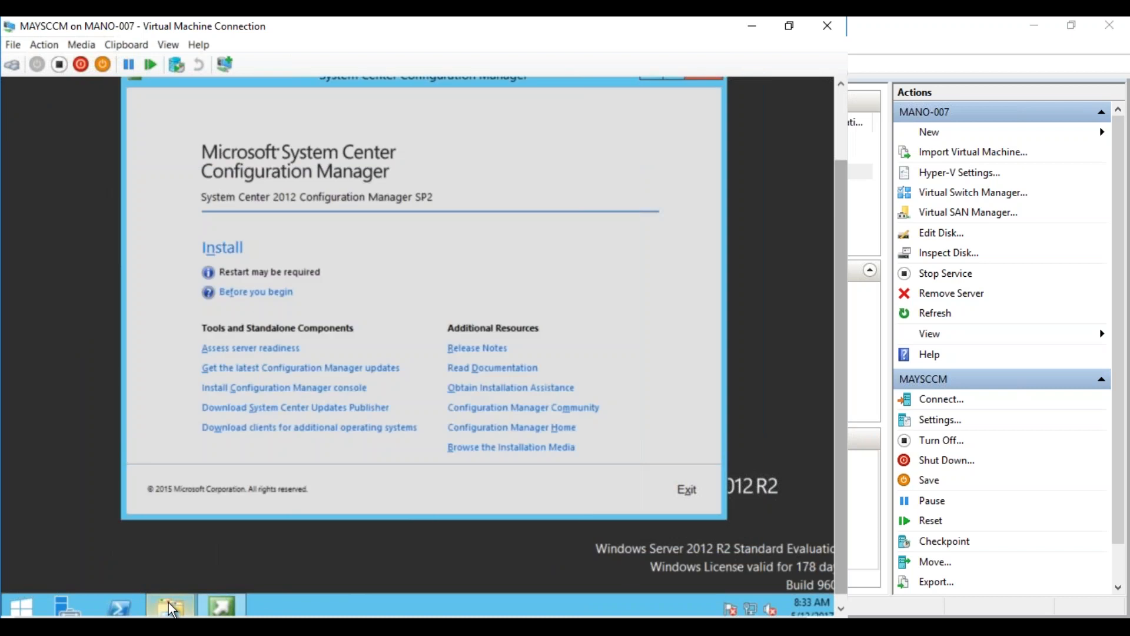
pyautogui.moveTo(842, 241); pyautogui.dragTo(789, 166)
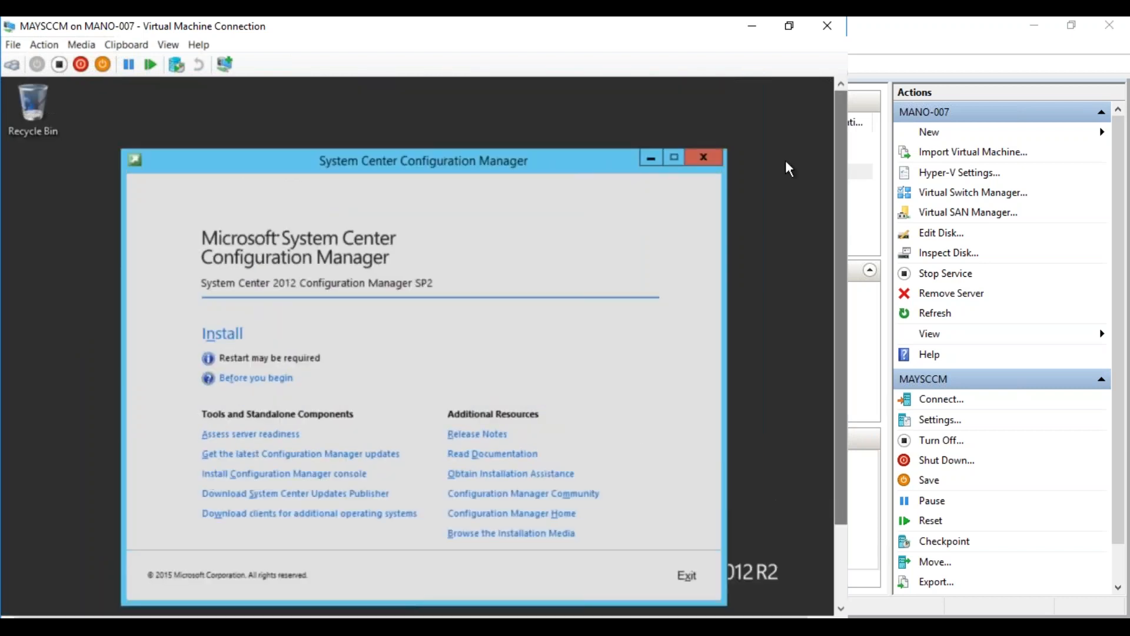
pyautogui.click(708, 158)
pyautogui.moveTo(842, 218); pyautogui.dragTo(842, 262)
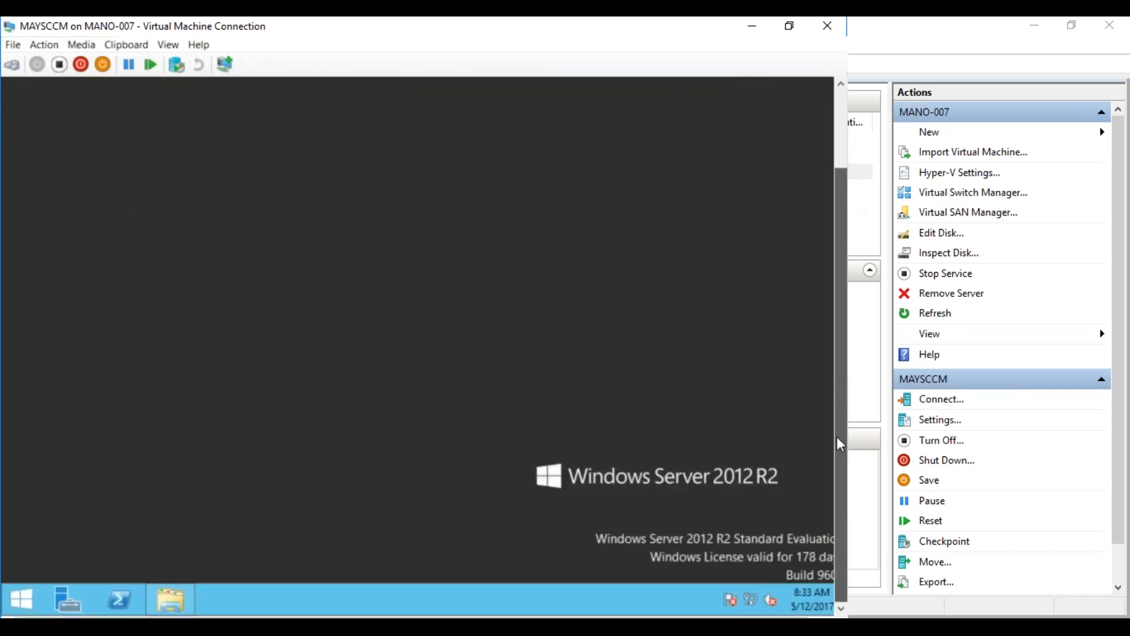
# Open E:\Source and extract the SC2012_R2_SP1_Configmgr self-extractor
pyautogui.click(174, 600)
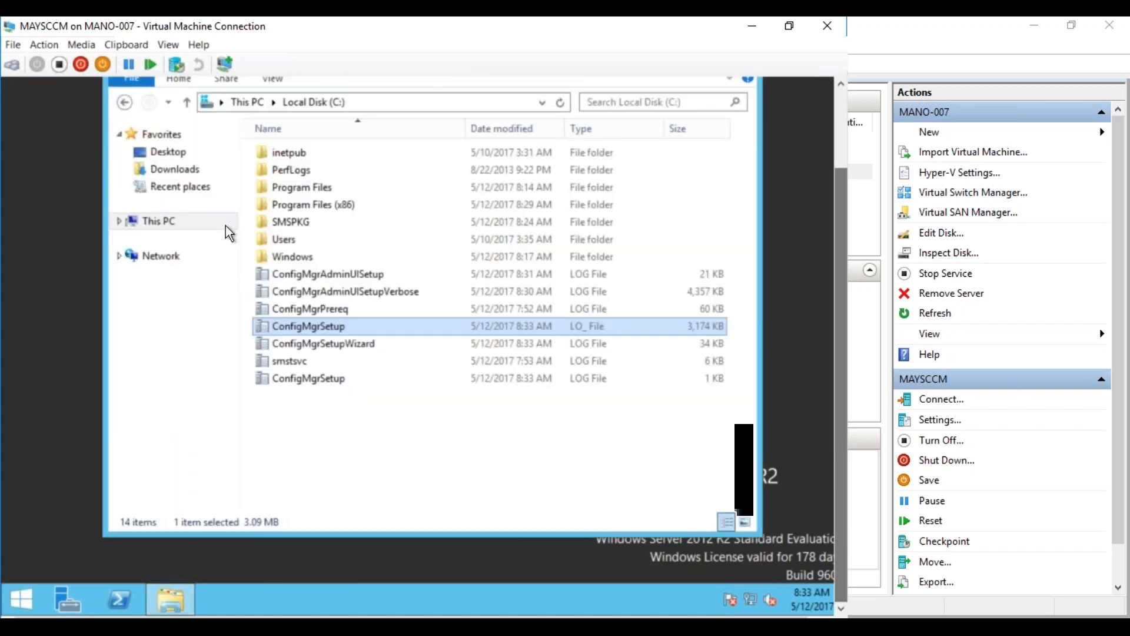
pyautogui.click(165, 221)
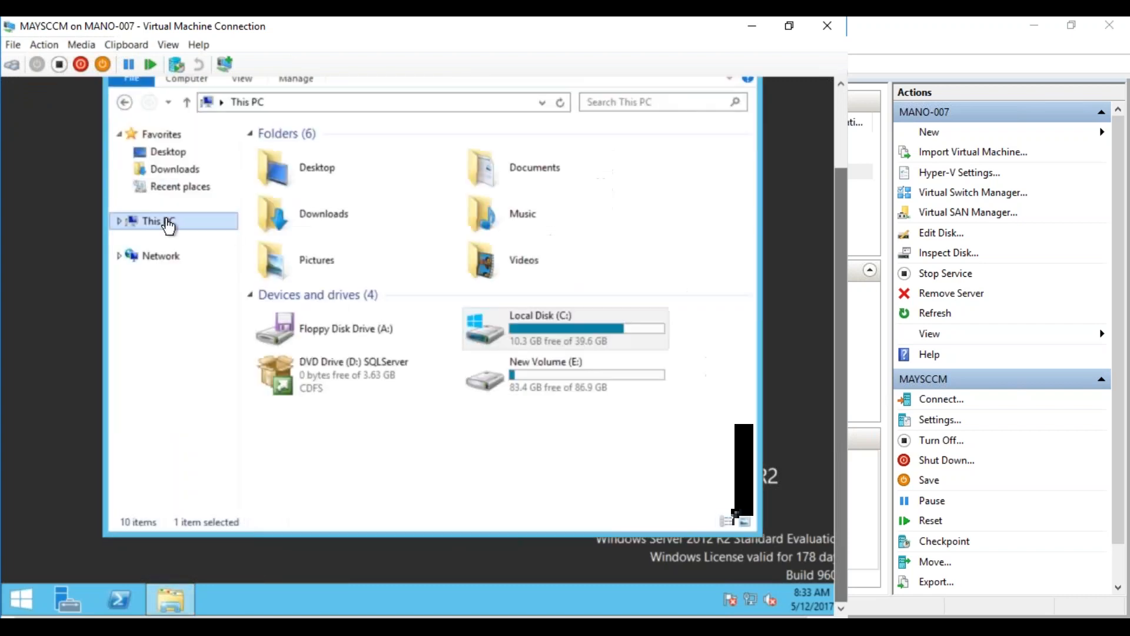
pyautogui.doubleClick(526, 376)
pyautogui.doubleClick(297, 195)
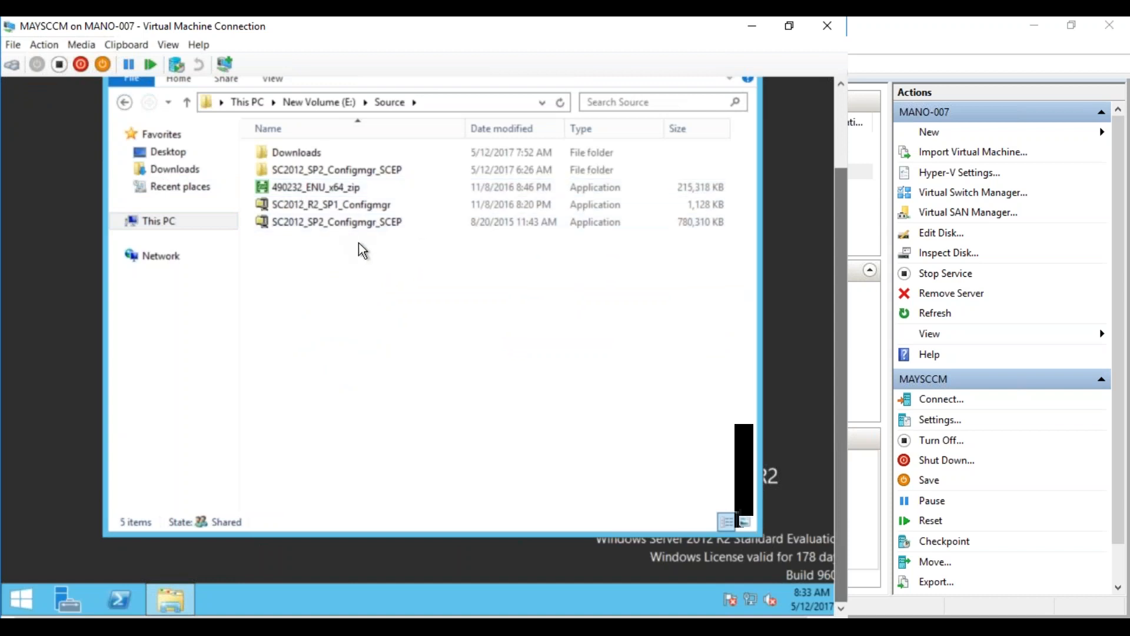
pyautogui.doubleClick(347, 206)
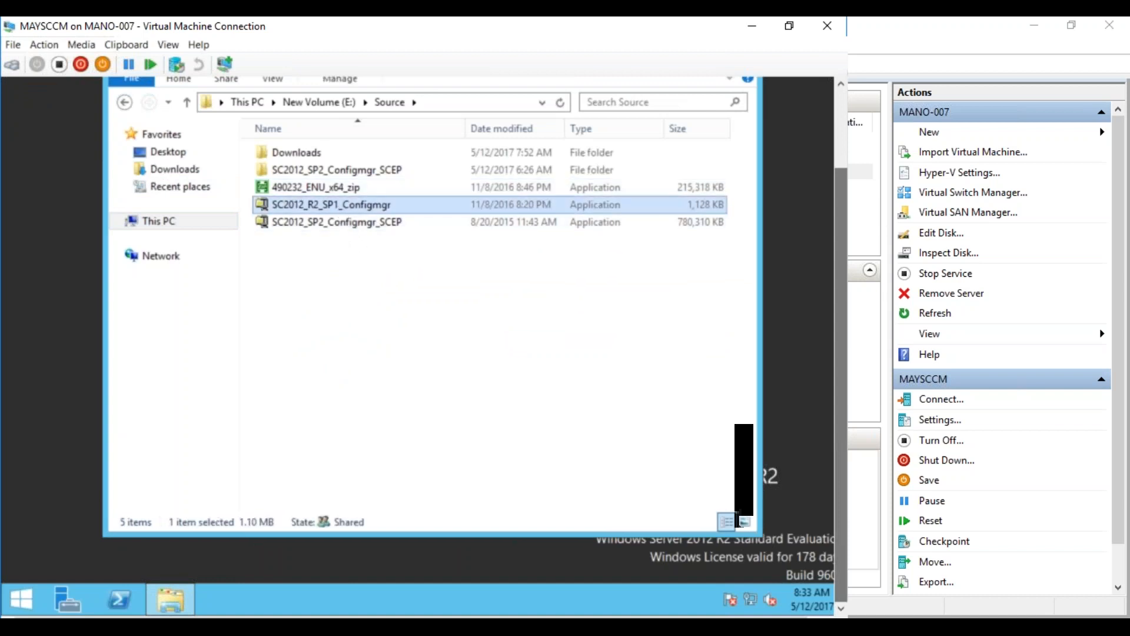
pyautogui.click(524, 246)
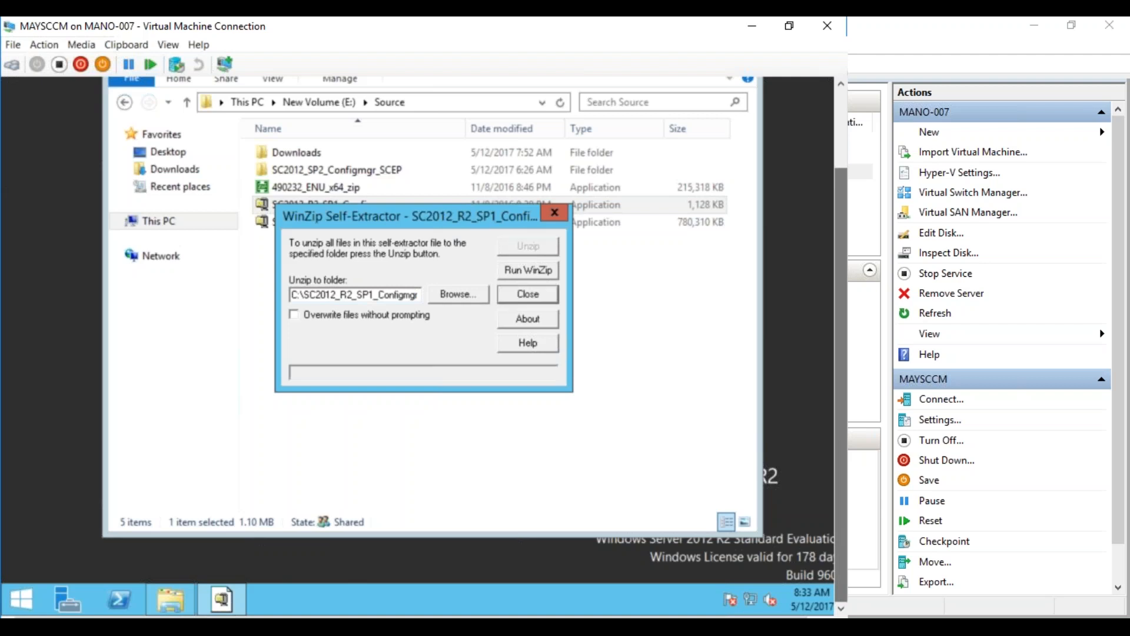
pyautogui.click(466, 338)
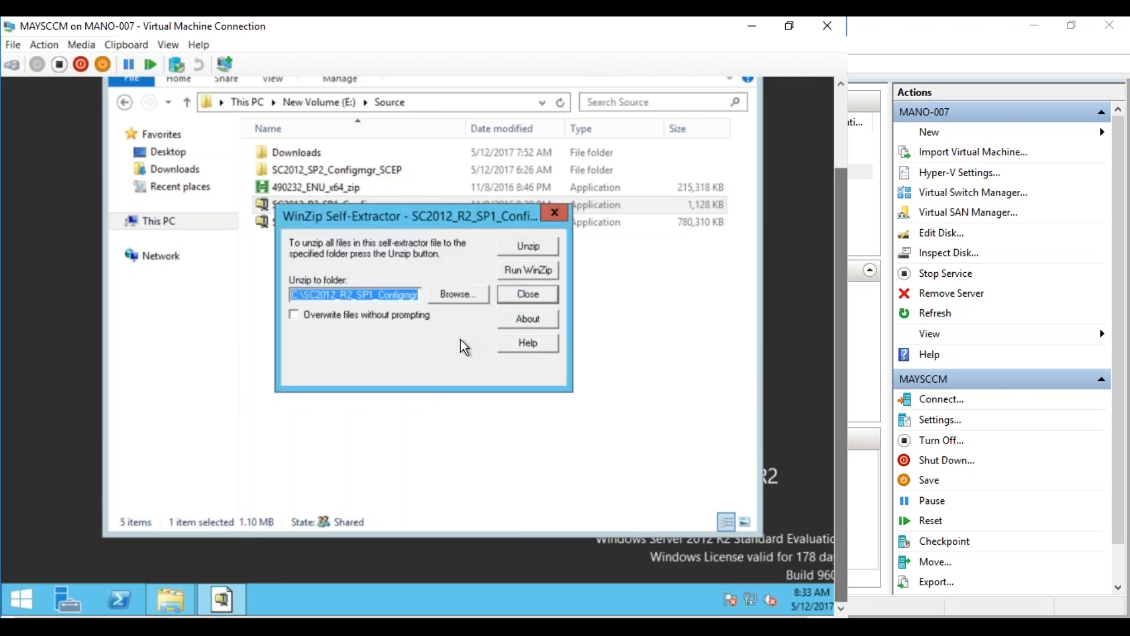
pyautogui.click(516, 298)
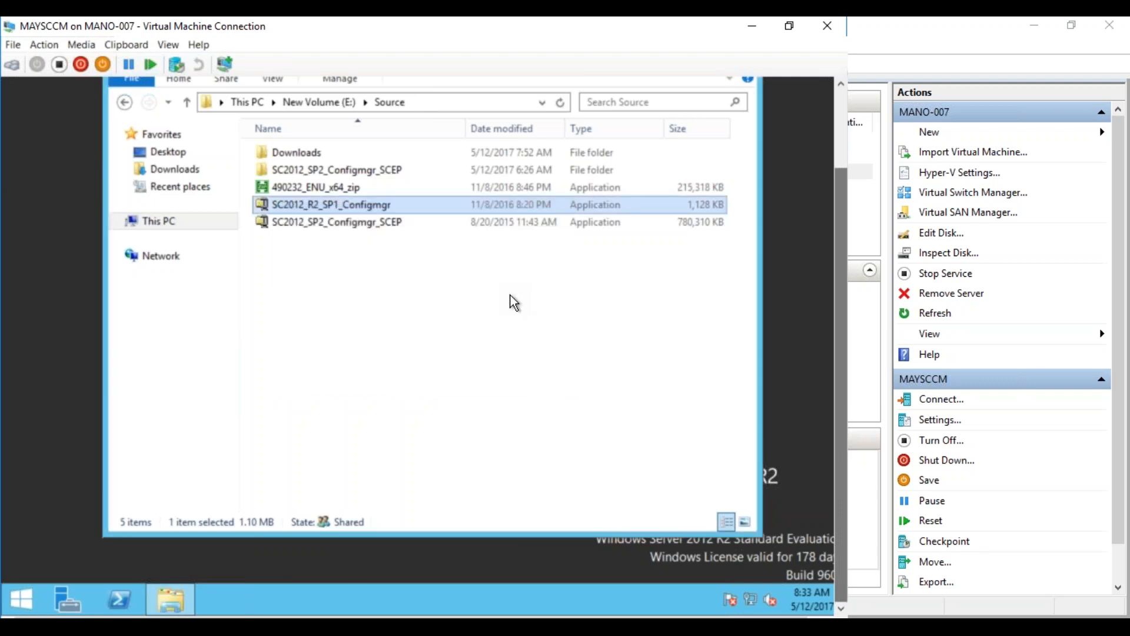
# Cut the extracted SC2012_R2_SP1_Configmgr folder from Local Disk (C:)
pyautogui.click(255, 104)
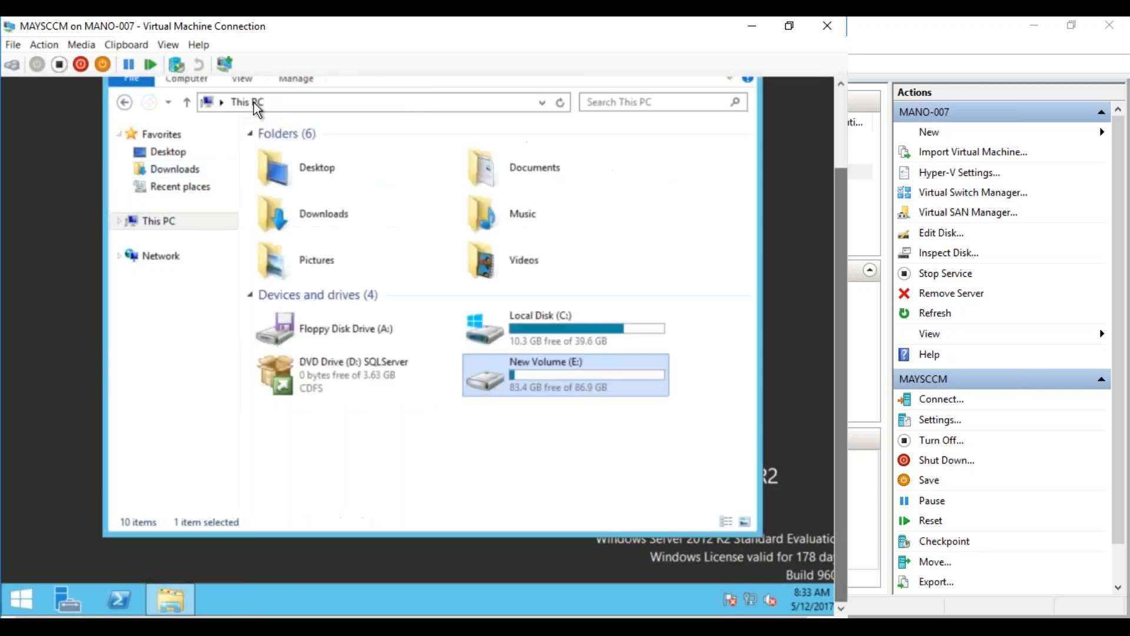
pyautogui.doubleClick(526, 334)
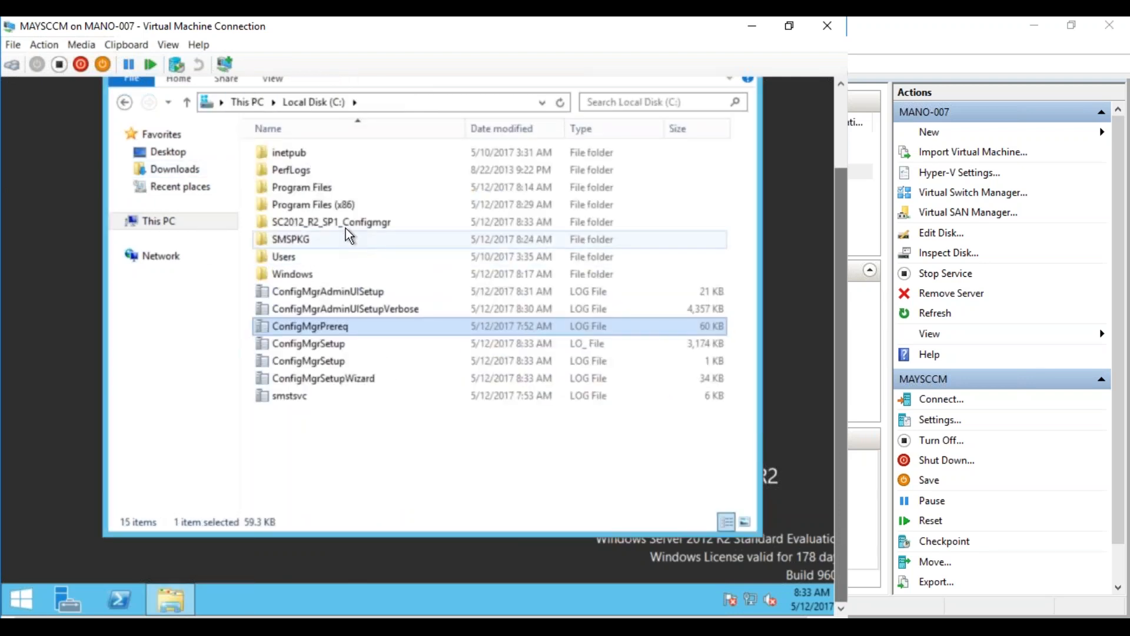
pyautogui.click(345, 226)
pyautogui.rightClick(348, 230)
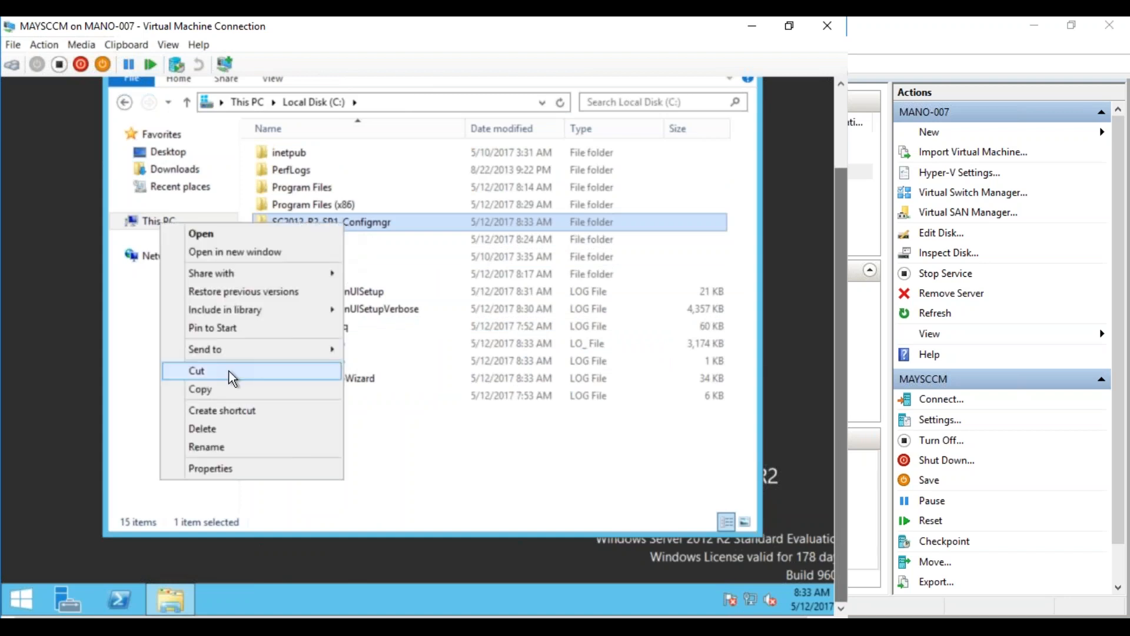
pyautogui.click(227, 374)
# Paste the folder into E:\Source and open SC2012_R2_SP1_Configmgr
pyautogui.click(157, 221)
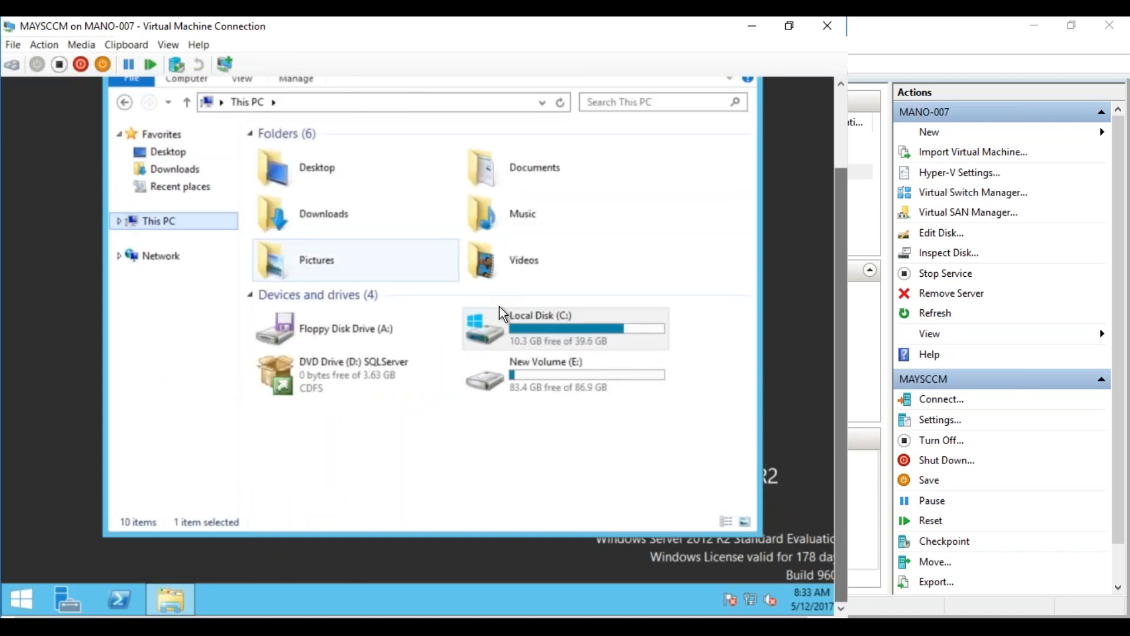
pyautogui.doubleClick(477, 369)
pyautogui.rightClick(344, 296)
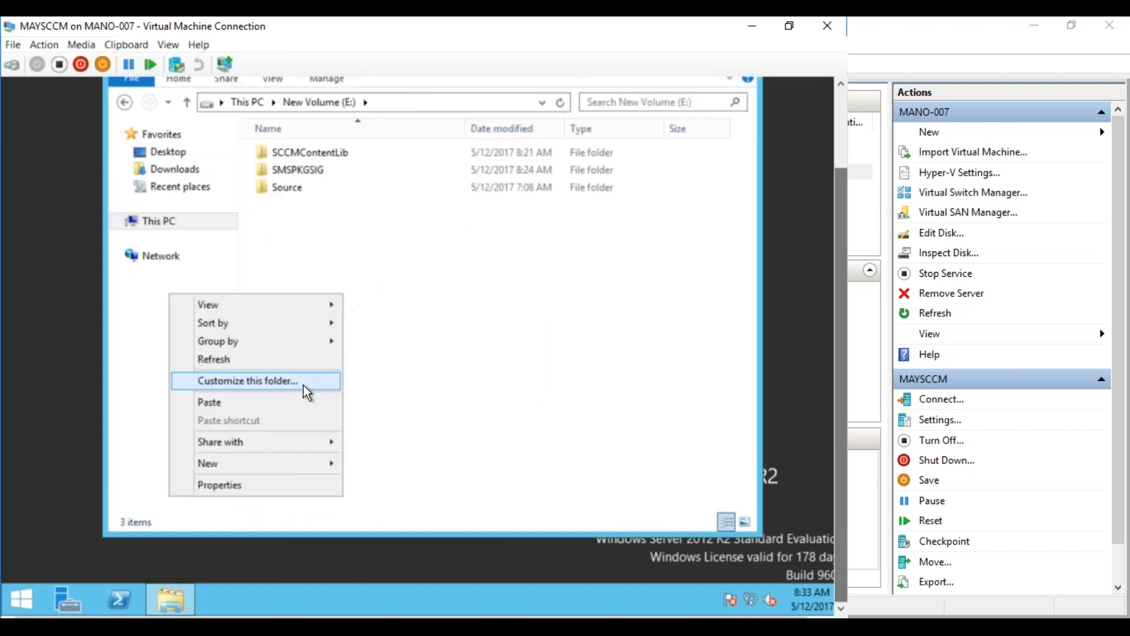
pyautogui.click(288, 196)
pyautogui.doubleClick(288, 196)
pyautogui.rightClick(335, 318)
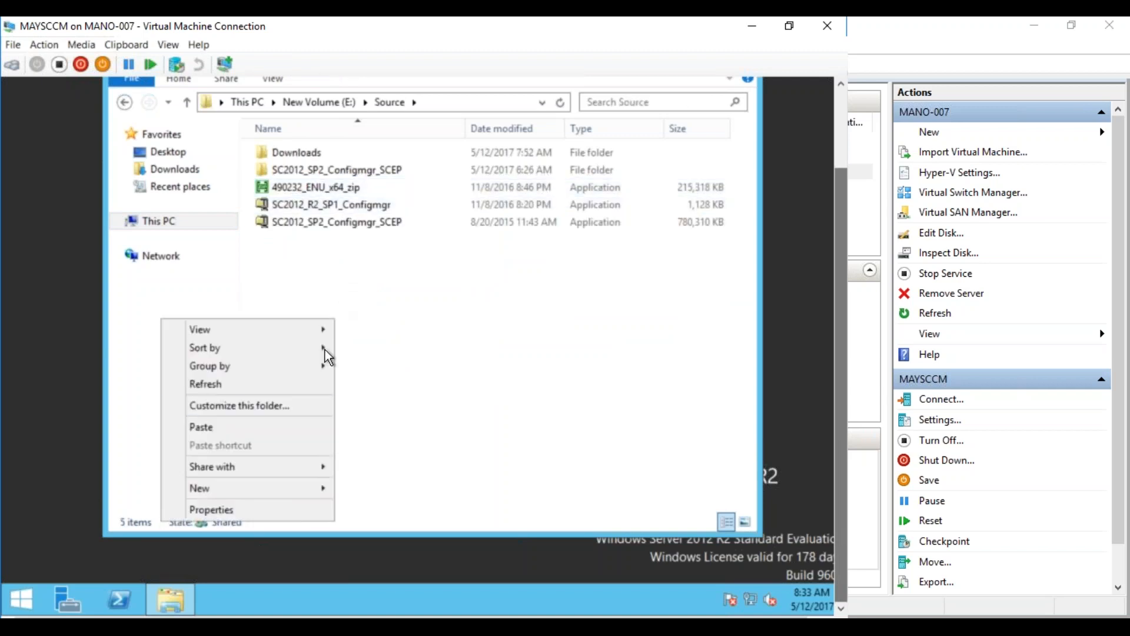
pyautogui.click(291, 429)
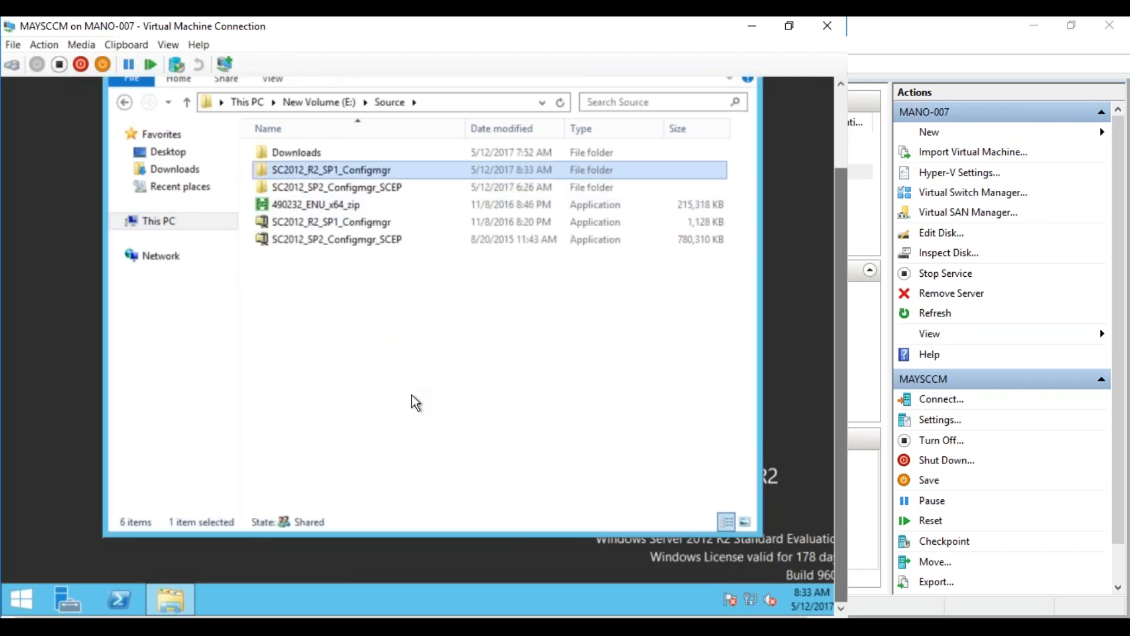
pyautogui.doubleClick(368, 176)
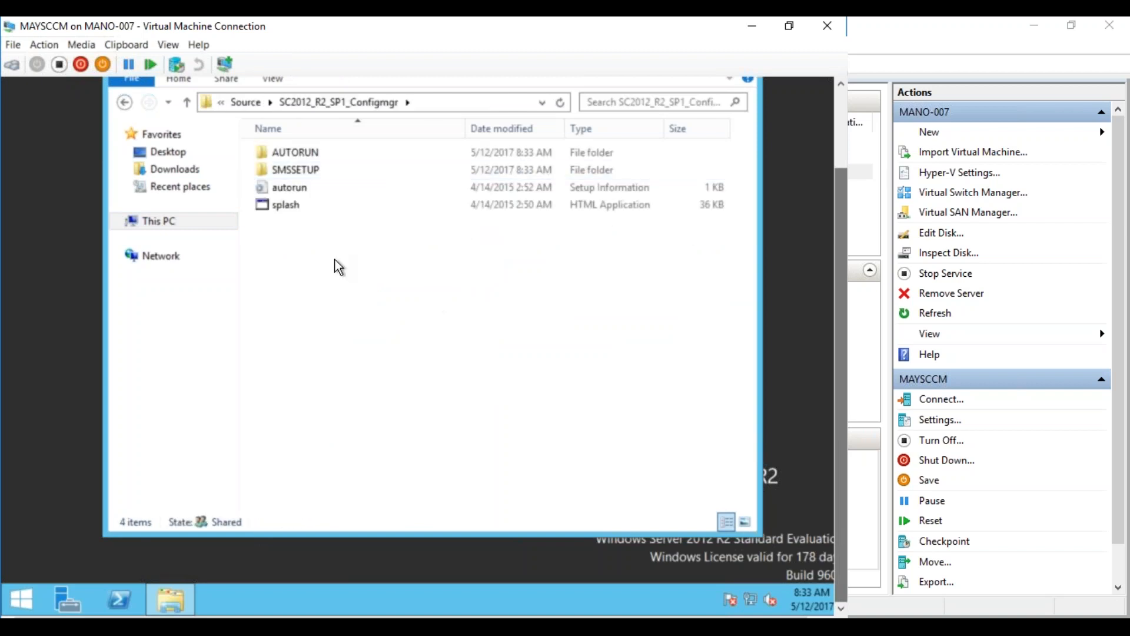
# Run splash, upgrade the site to 2012 R2 SP1 accepting the license, then finish and exit
pyautogui.doubleClick(289, 212)
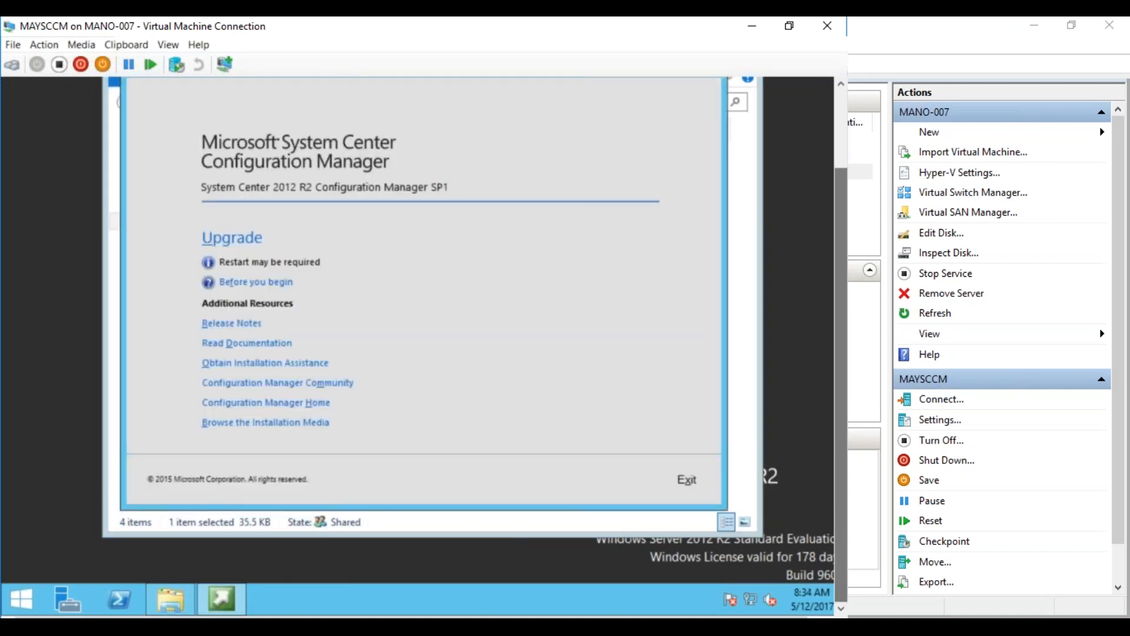
pyautogui.click(241, 240)
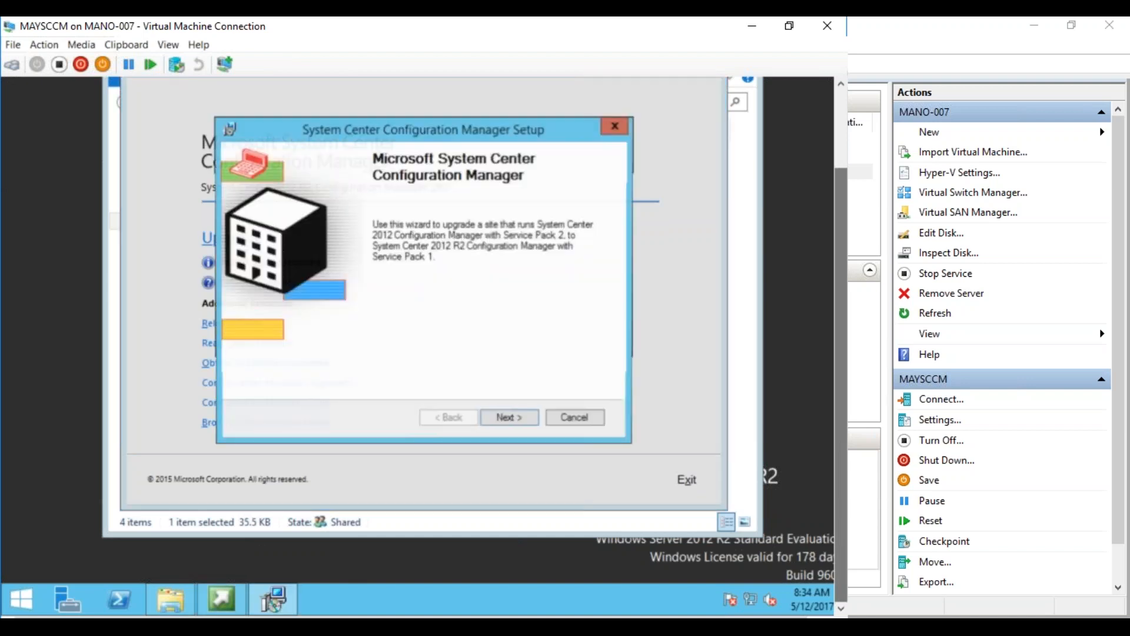
pyautogui.click(504, 419)
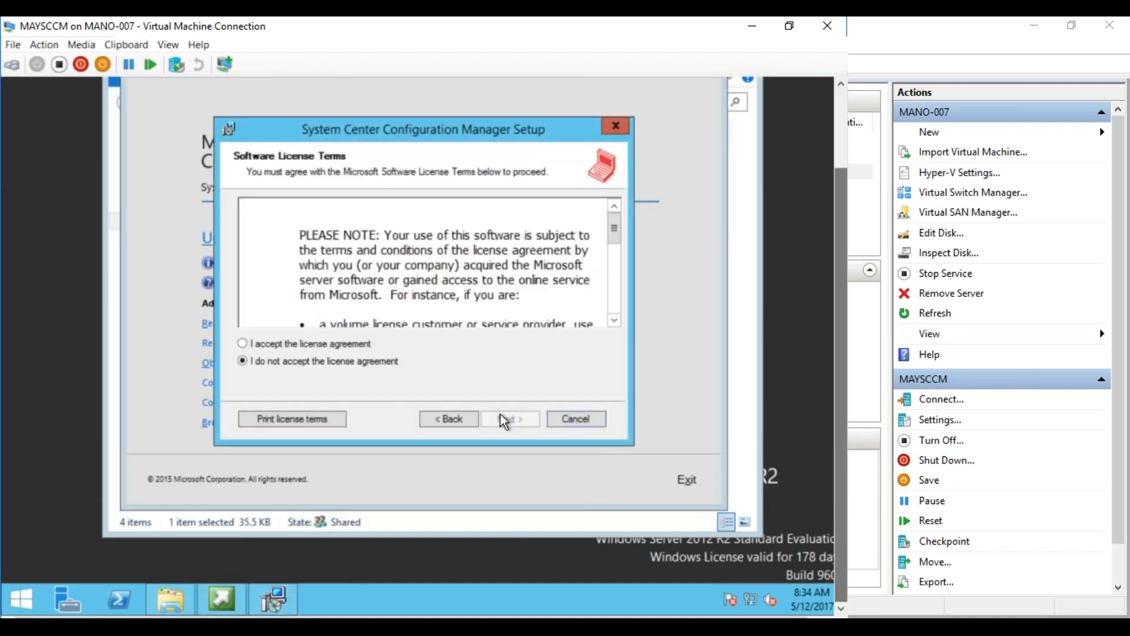
pyautogui.click(362, 345)
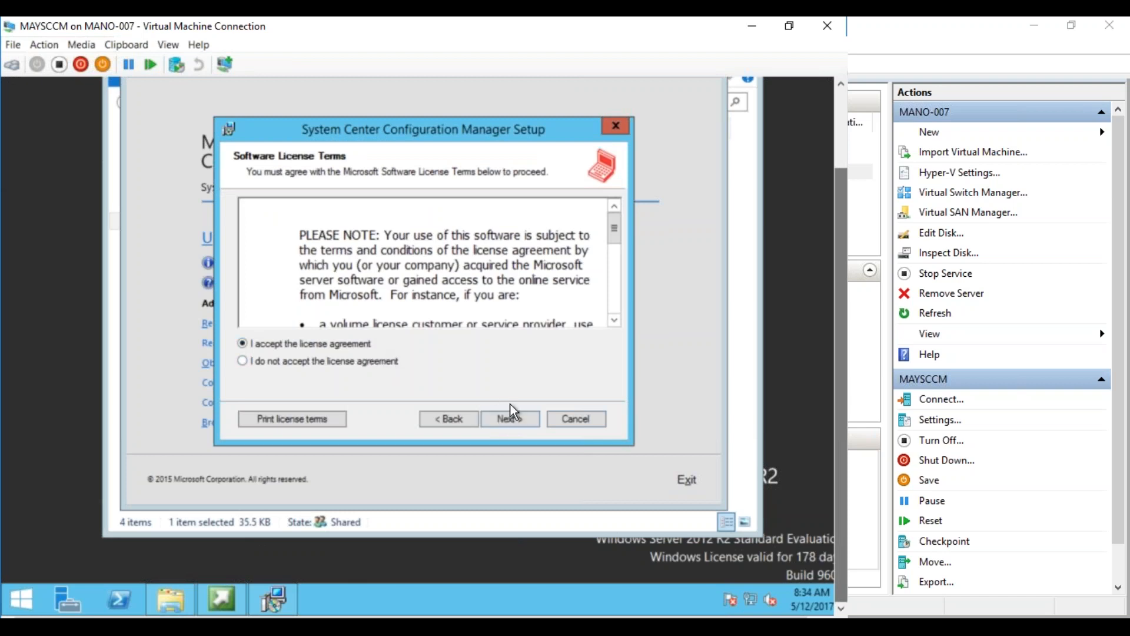
pyautogui.click(510, 420)
pyautogui.click(510, 420)
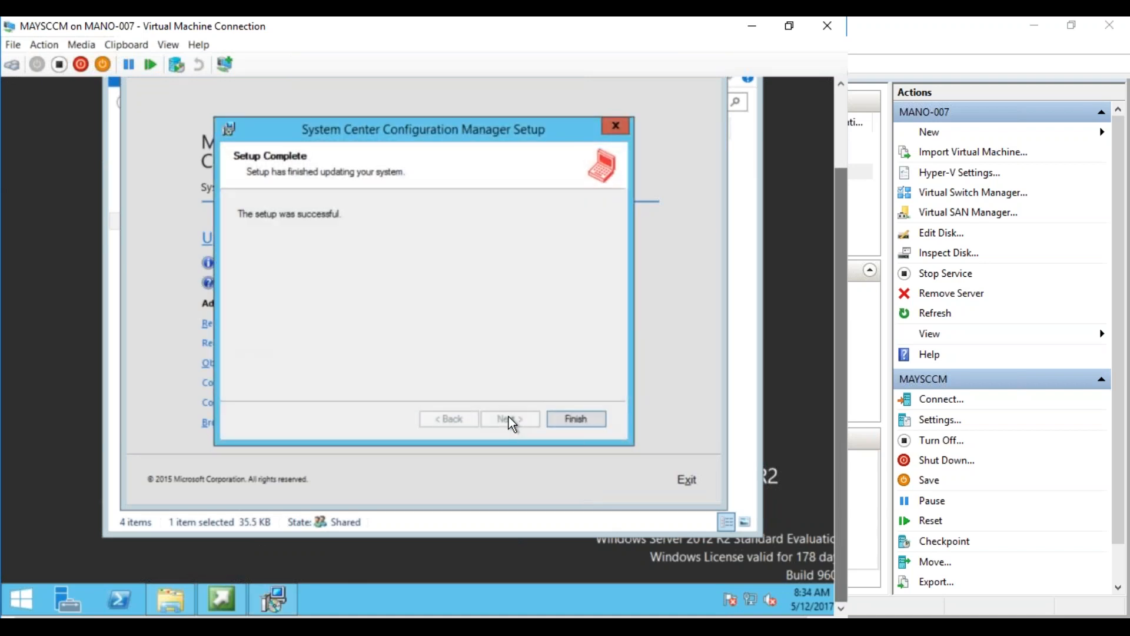
pyautogui.click(576, 419)
pyautogui.click(687, 488)
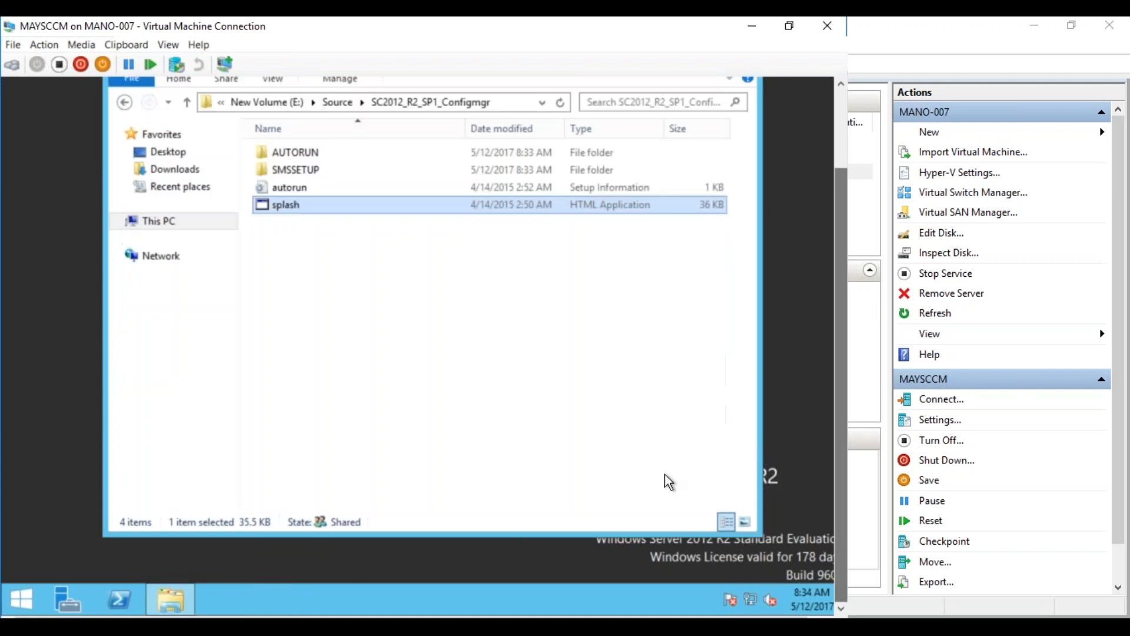
# Refresh the Source folder and launch the 490232_ENU_x64_zip self-extractor
pyautogui.click(340, 104)
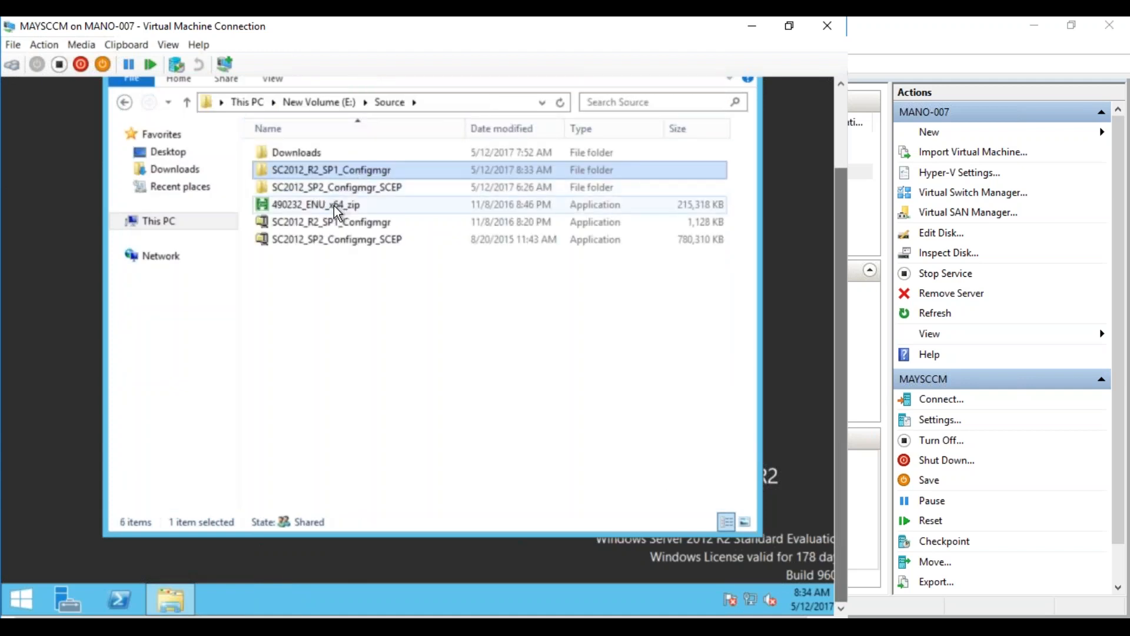
pyautogui.rightClick(341, 358)
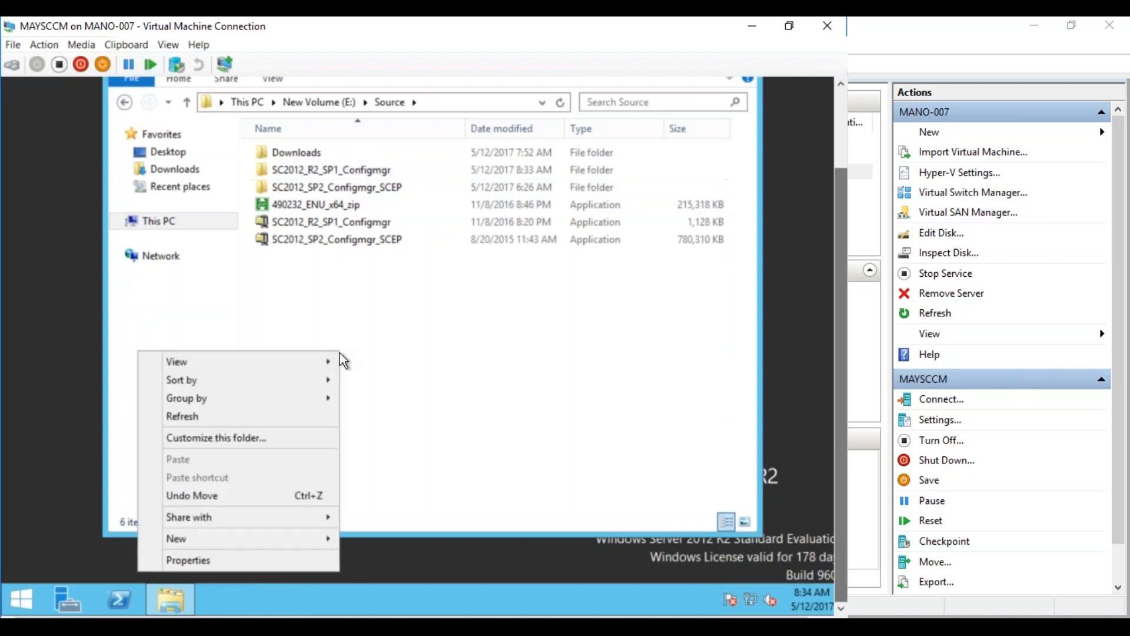
pyautogui.click(315, 417)
pyautogui.click(345, 216)
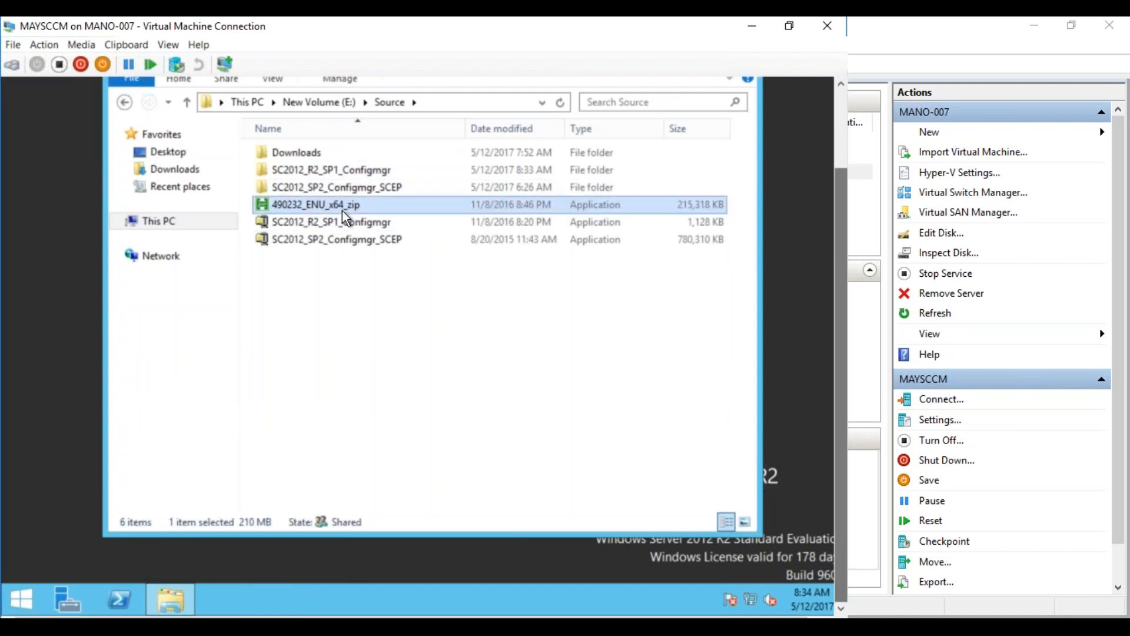
pyautogui.doubleClick(345, 216)
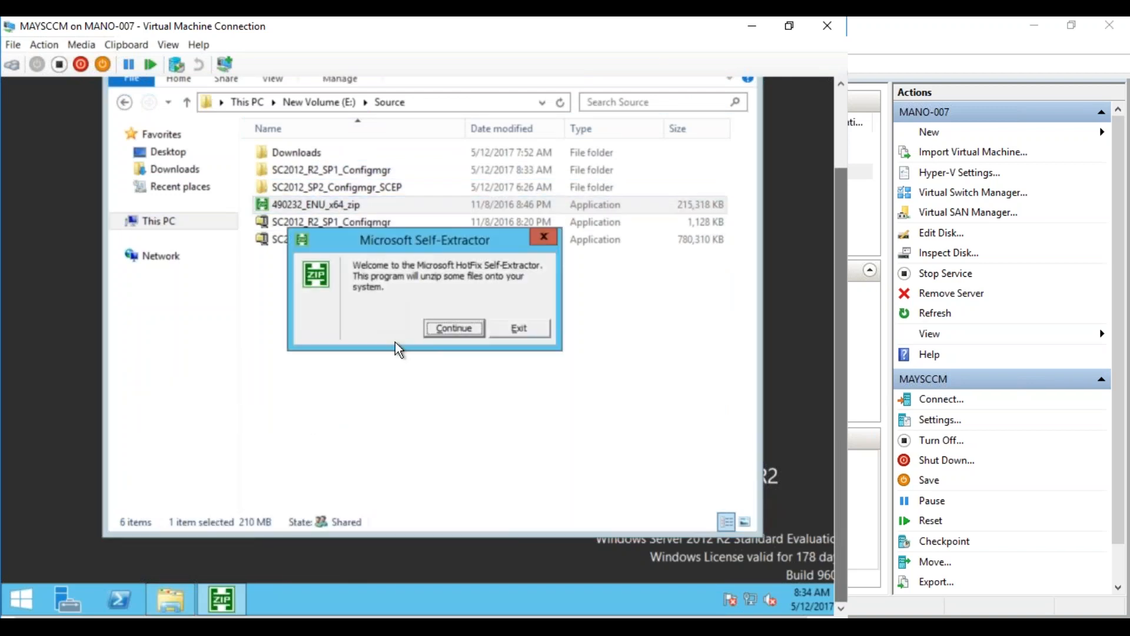
# Unzip the package to a newly created E:\Source\CU3 folder
pyautogui.click(440, 330)
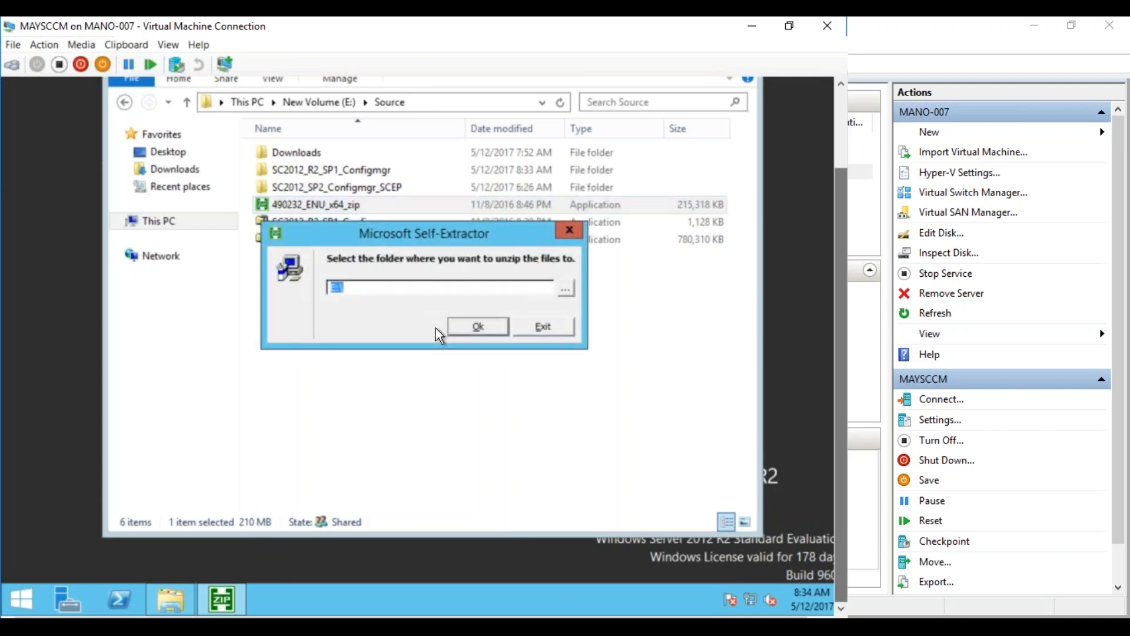
pyautogui.click(410, 287)
pyautogui.write('CU3')
pyautogui.press('BackSpace')
pyautogui.press('BackSpace')
pyautogui.press('BackSpace')
pyautogui.write('Source\\CU3')
pyautogui.click(469, 327)
pyautogui.click(466, 331)
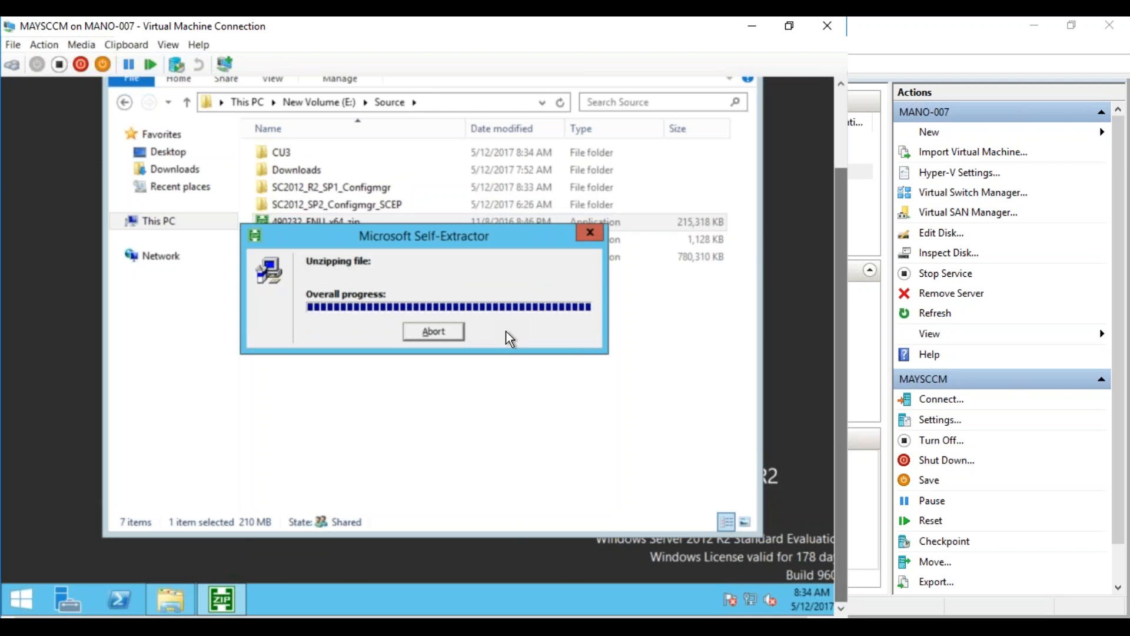
pyautogui.click(506, 331)
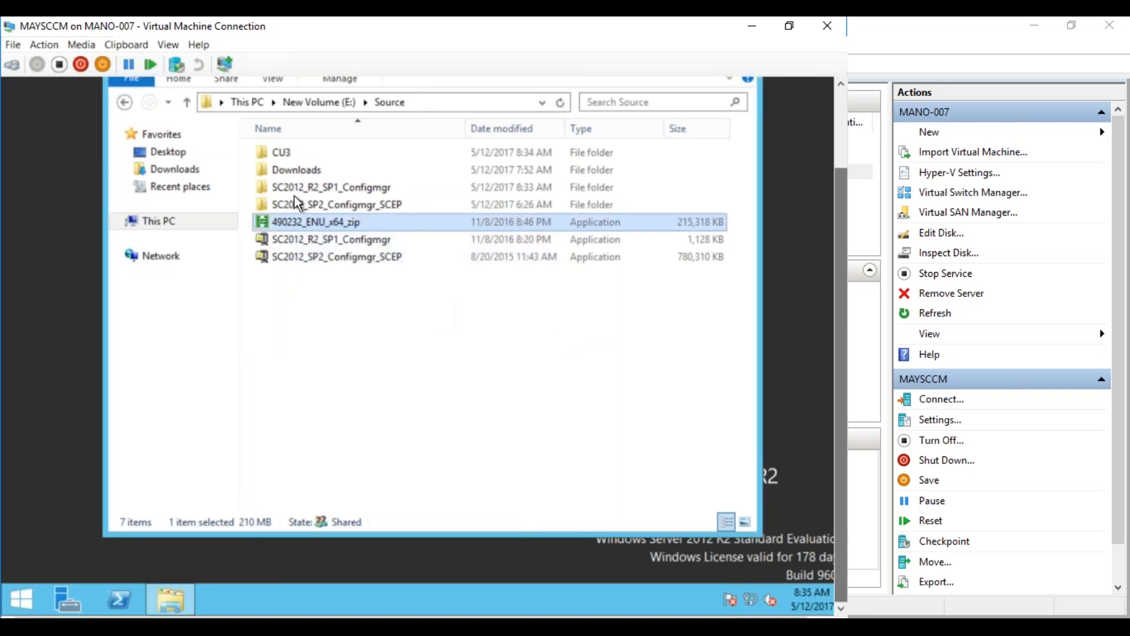
# Launch the CU3 update installer, accept its license and run the prerequisite check
pyautogui.doubleClick(274, 154)
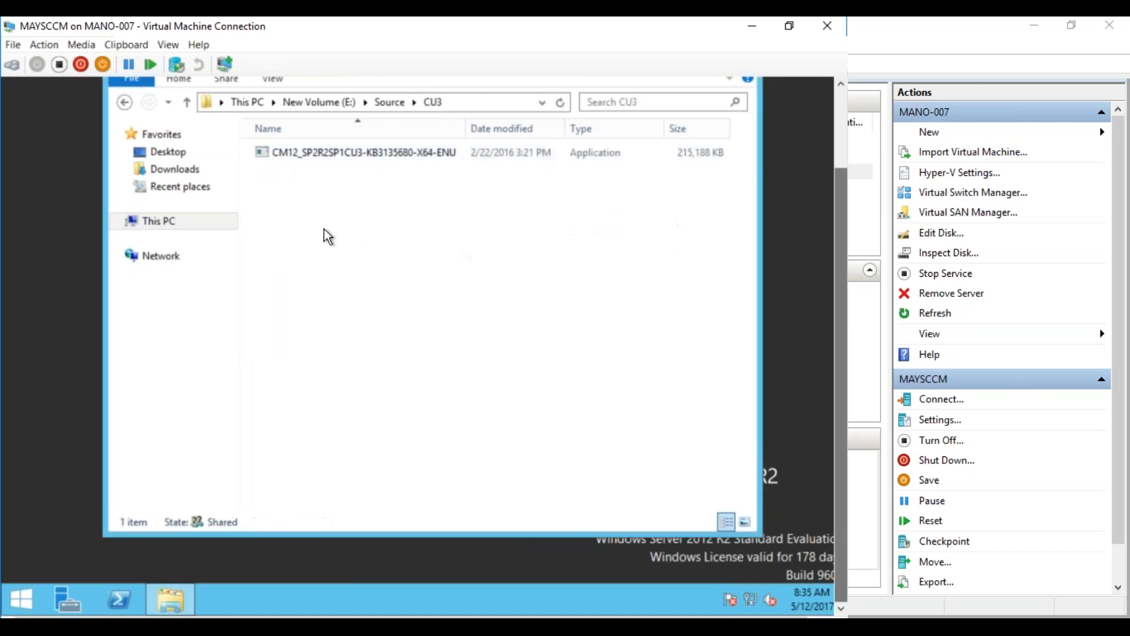
pyautogui.doubleClick(291, 153)
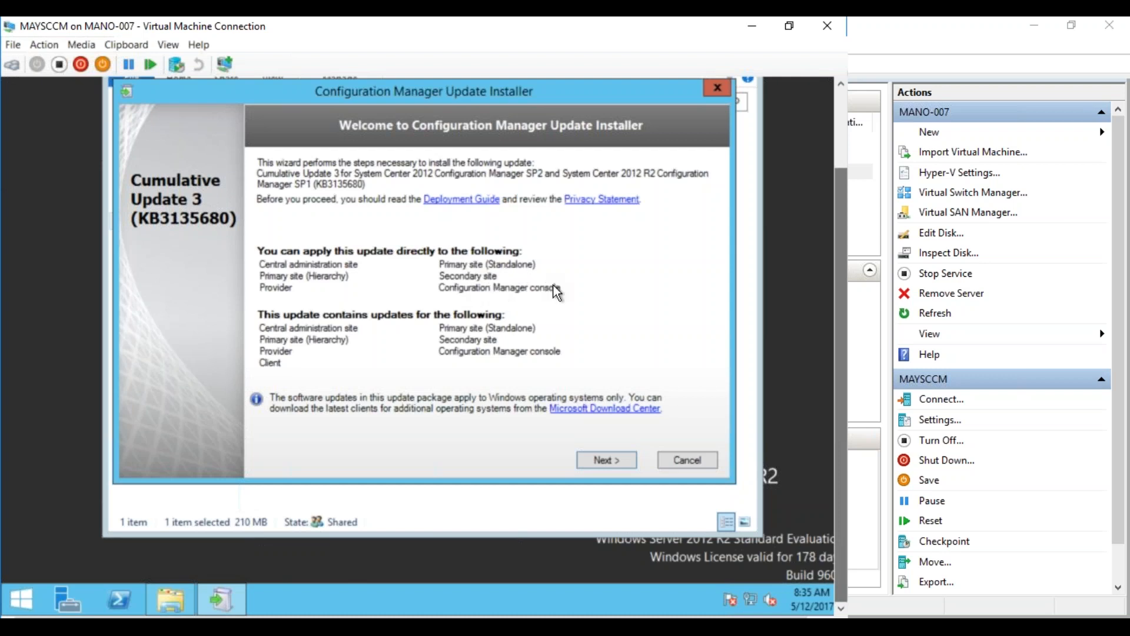
pyautogui.click(613, 459)
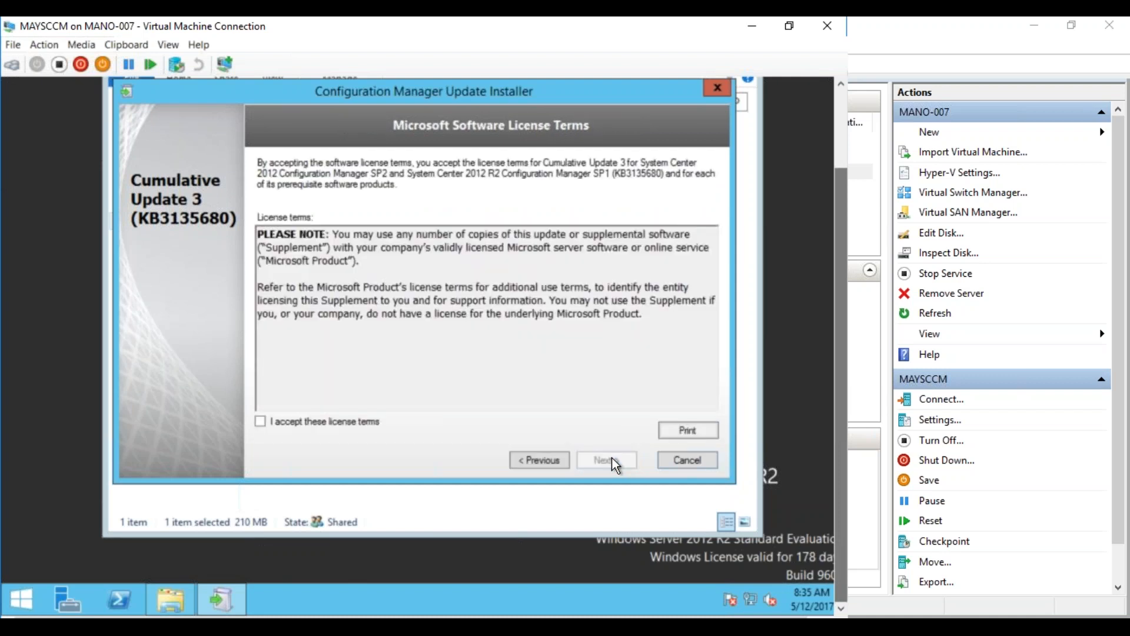
pyautogui.click(353, 422)
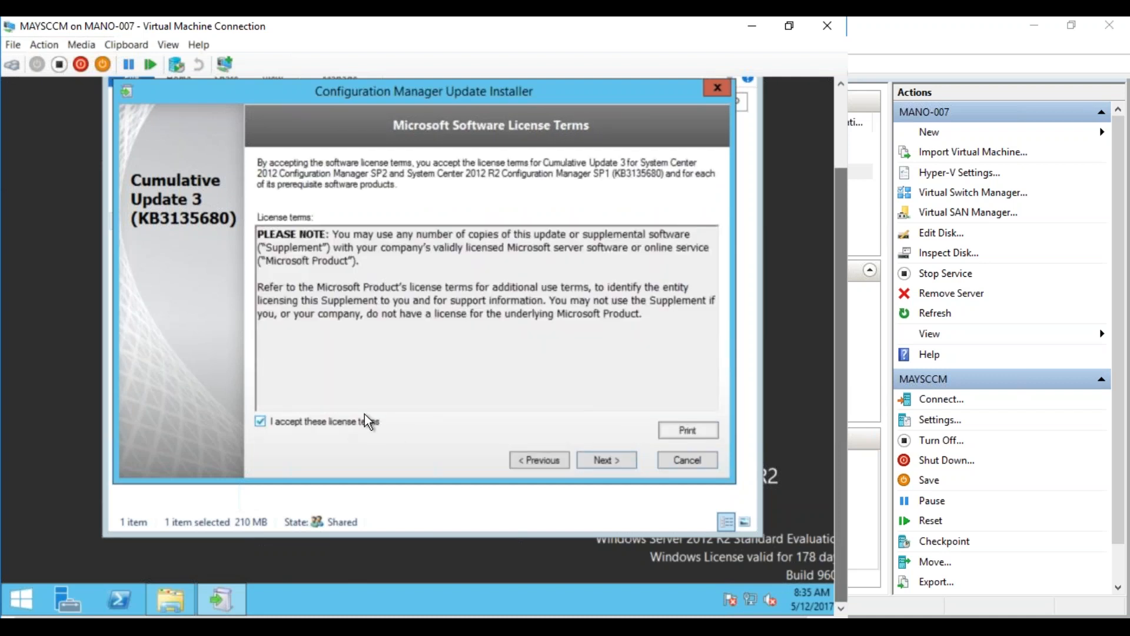
pyautogui.click(594, 462)
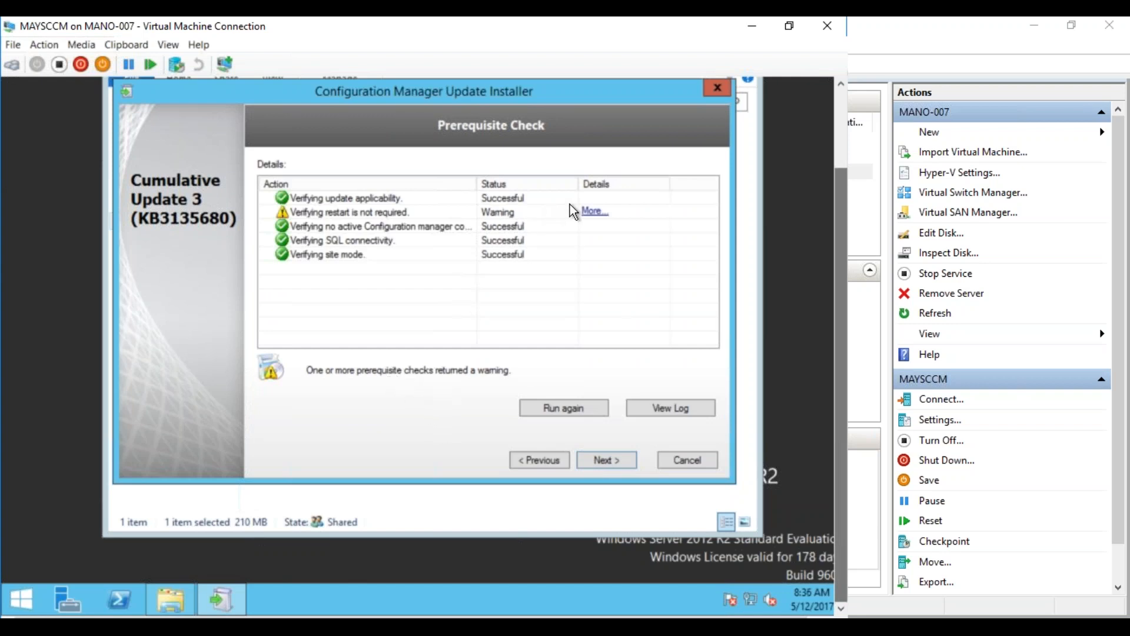
# Review the pending-restart warning details, then cancel and exit the installer
pyautogui.click(607, 213)
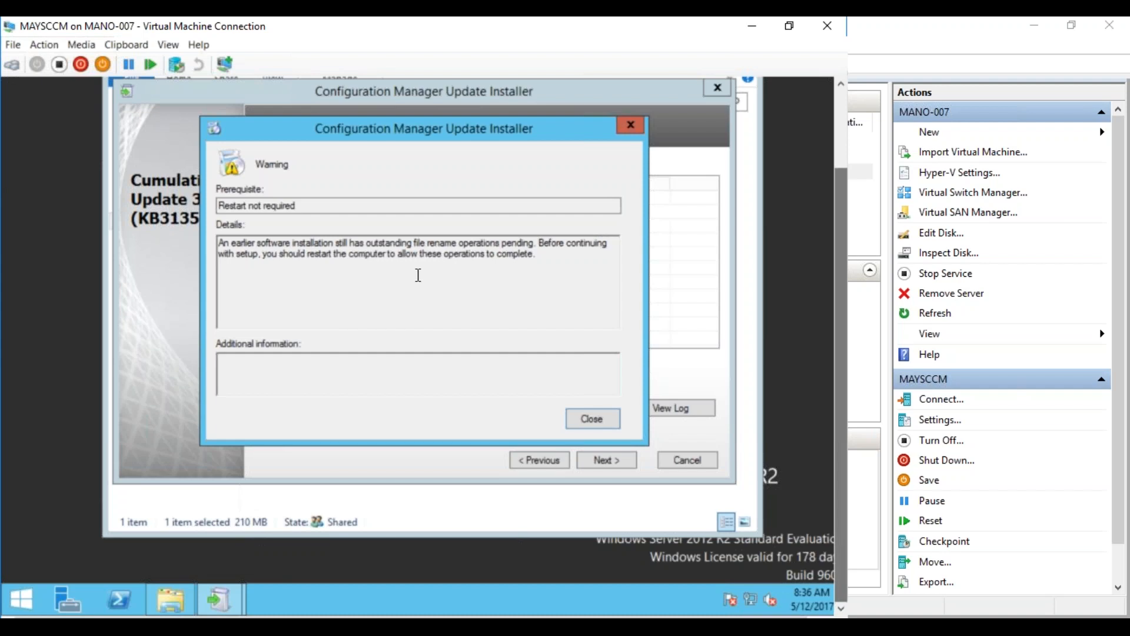
pyautogui.click(583, 419)
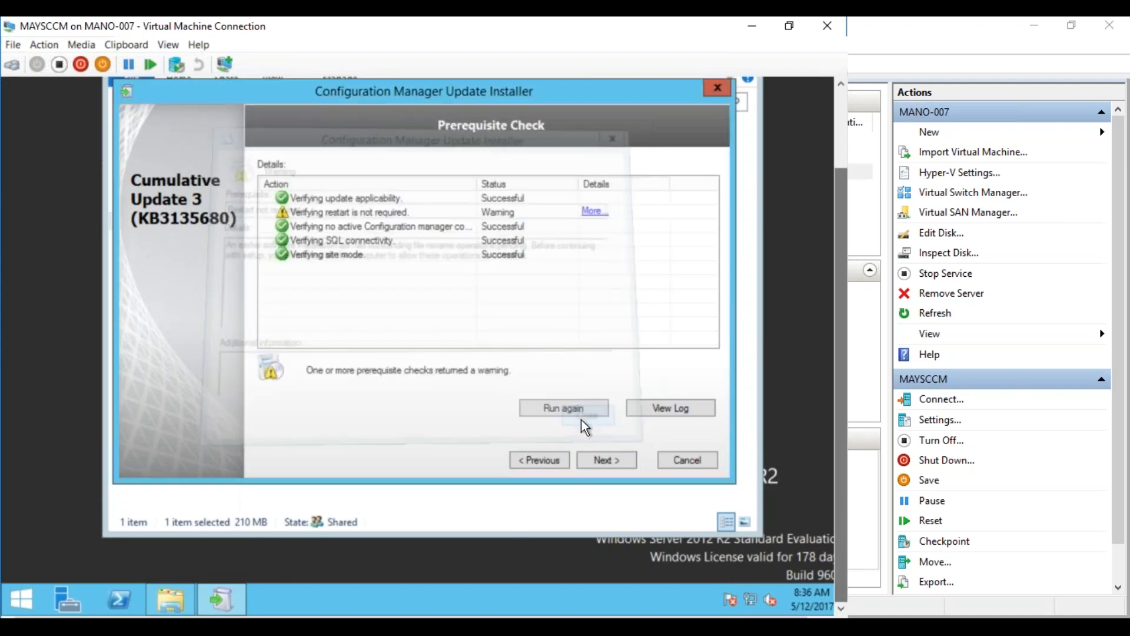
pyautogui.click(686, 462)
pyautogui.click(436, 346)
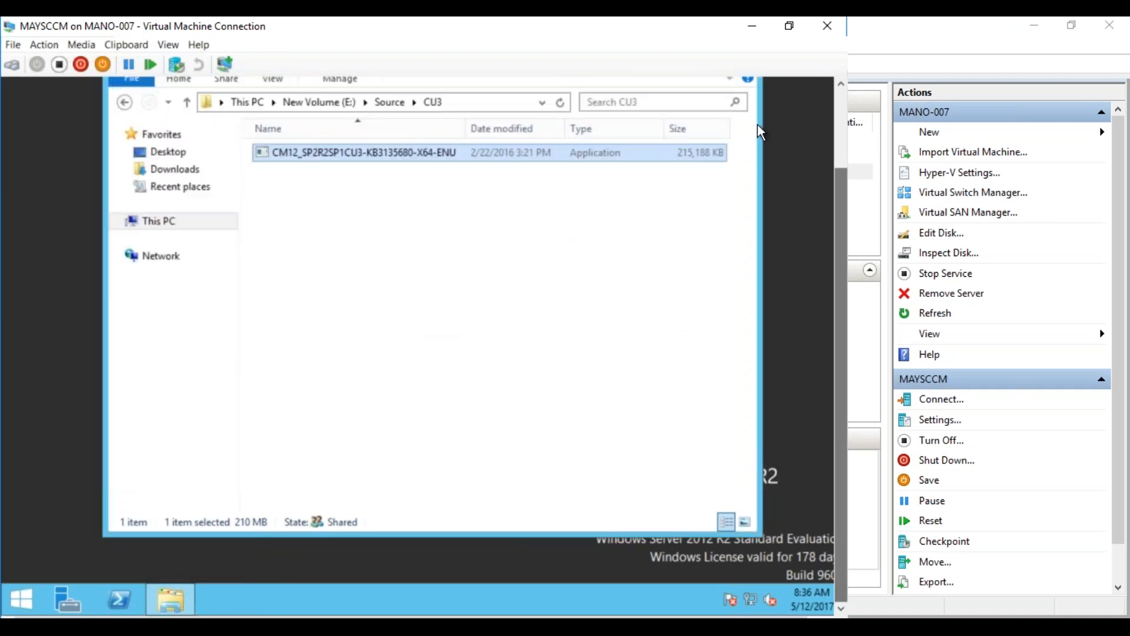
# Close the CU3 folder and restart the MAYSCCM guest from the Start screen
pyautogui.click(743, 146)
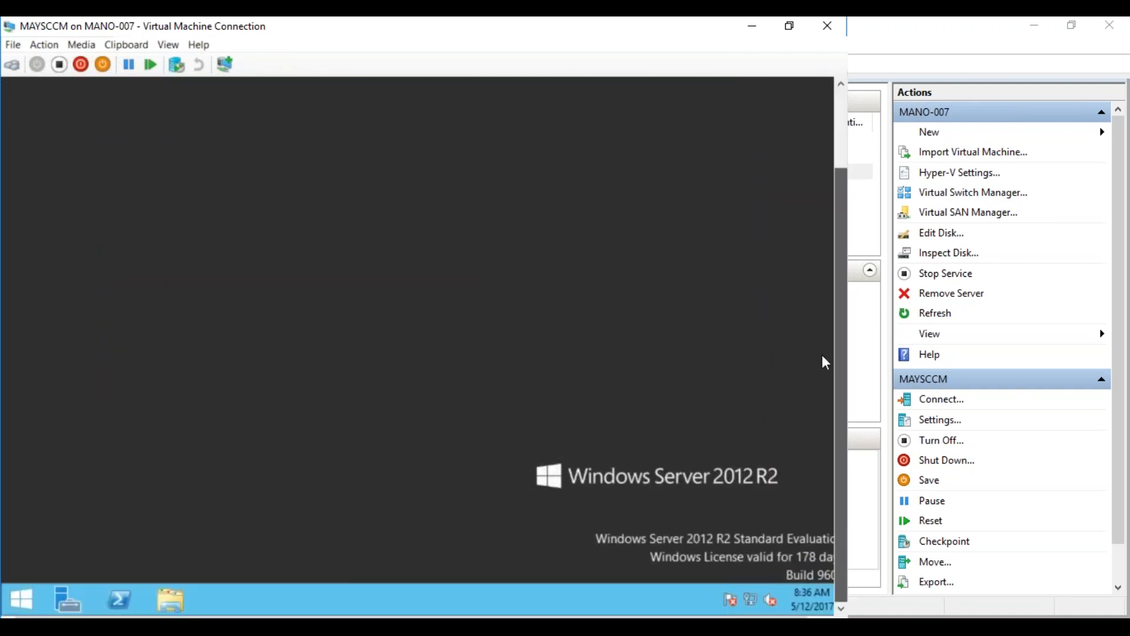
pyautogui.click(25, 592)
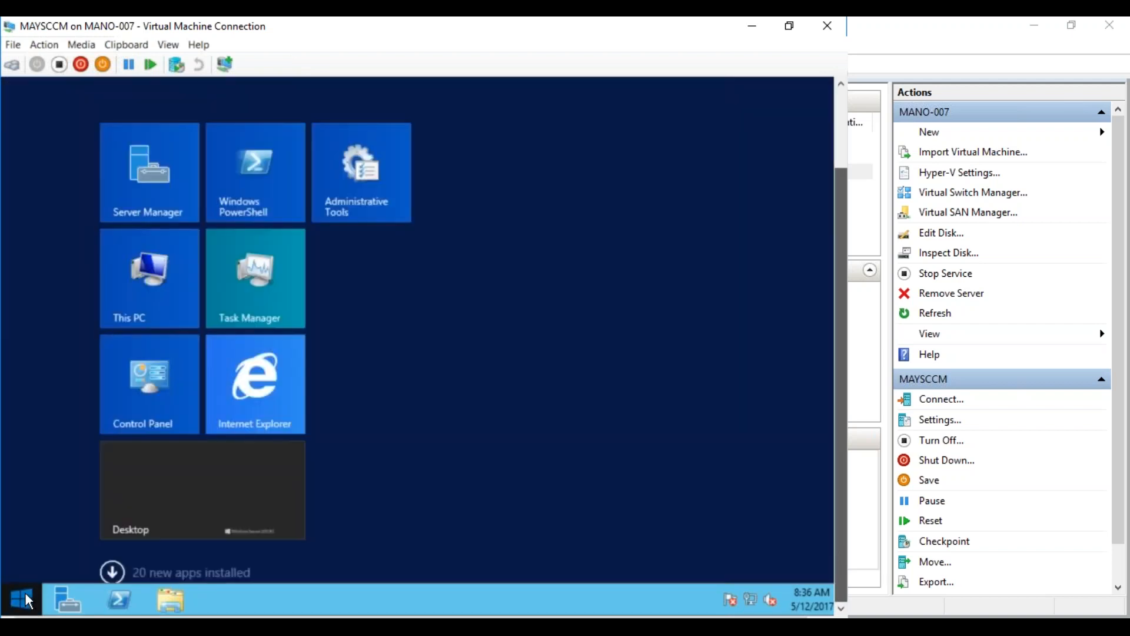
pyautogui.click(735, 143)
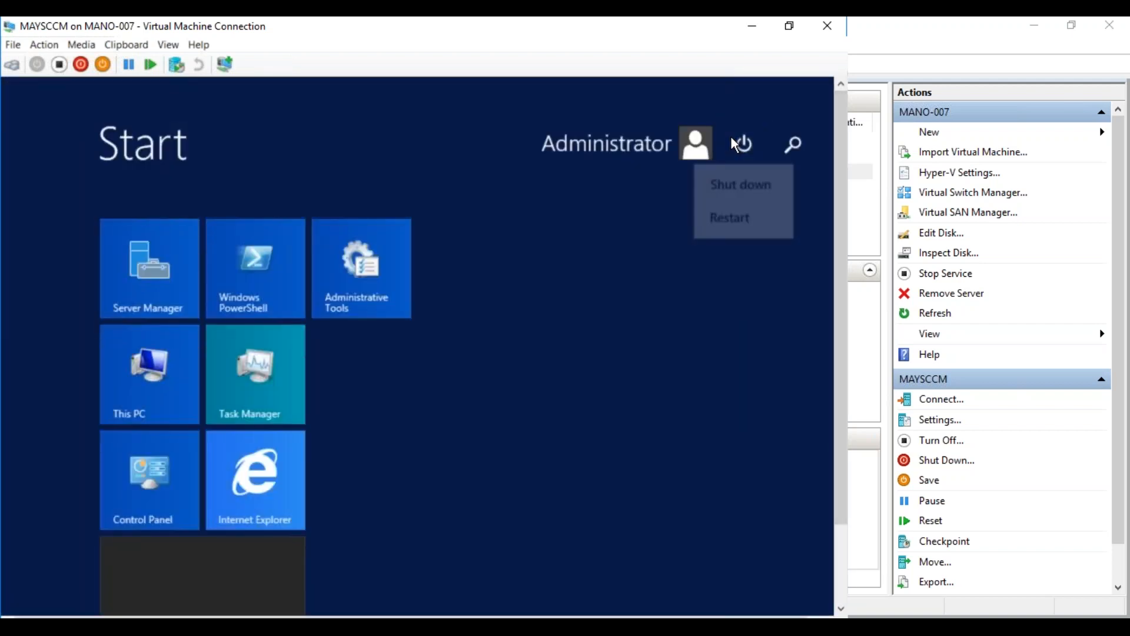
pyautogui.click(735, 215)
pyautogui.click(792, 275)
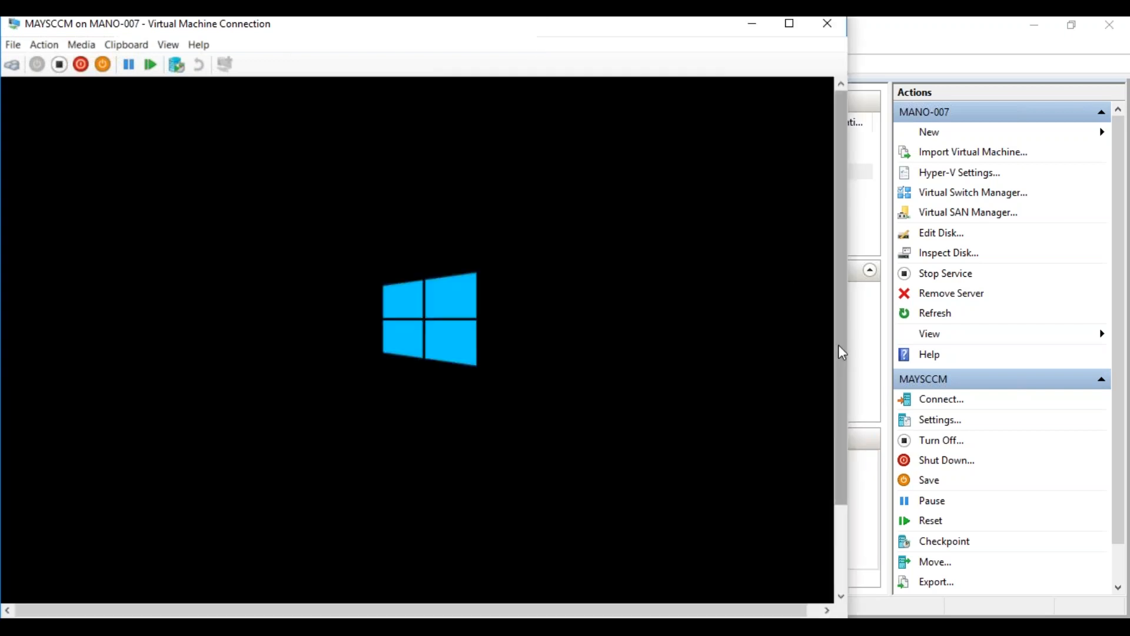
# Wait for the MAYSCCM VM to reboot to its lock screen
pyautogui.moveTo(838, 344)
pyautogui.mouseDown()
pyautogui.moveTo(838, 435)
pyautogui.moveTo(838, 343)
pyautogui.mouseUp()
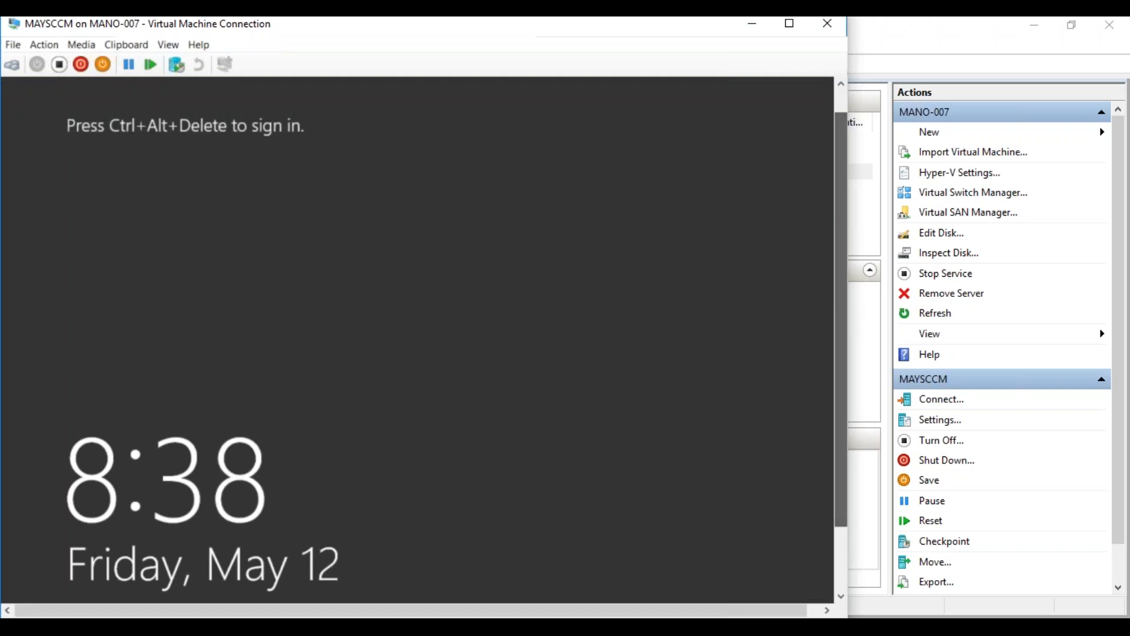
# Send Ctrl+Alt+Delete and sign in with the administrator password
pyautogui.click(13, 67)
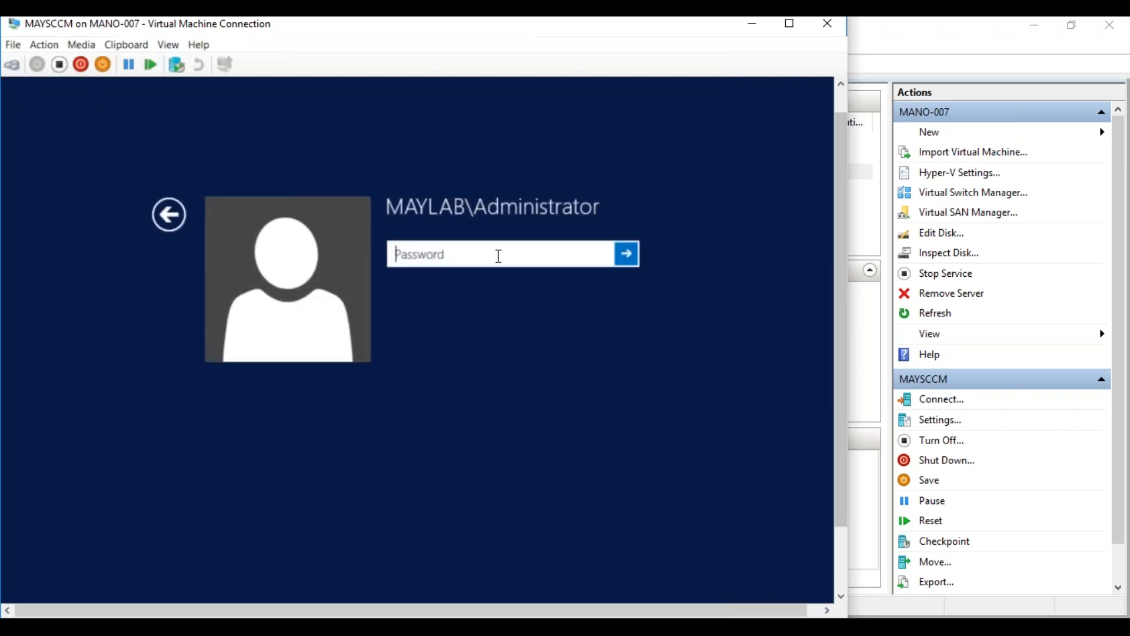
pyautogui.write('Password1')
pyautogui.press('Return')
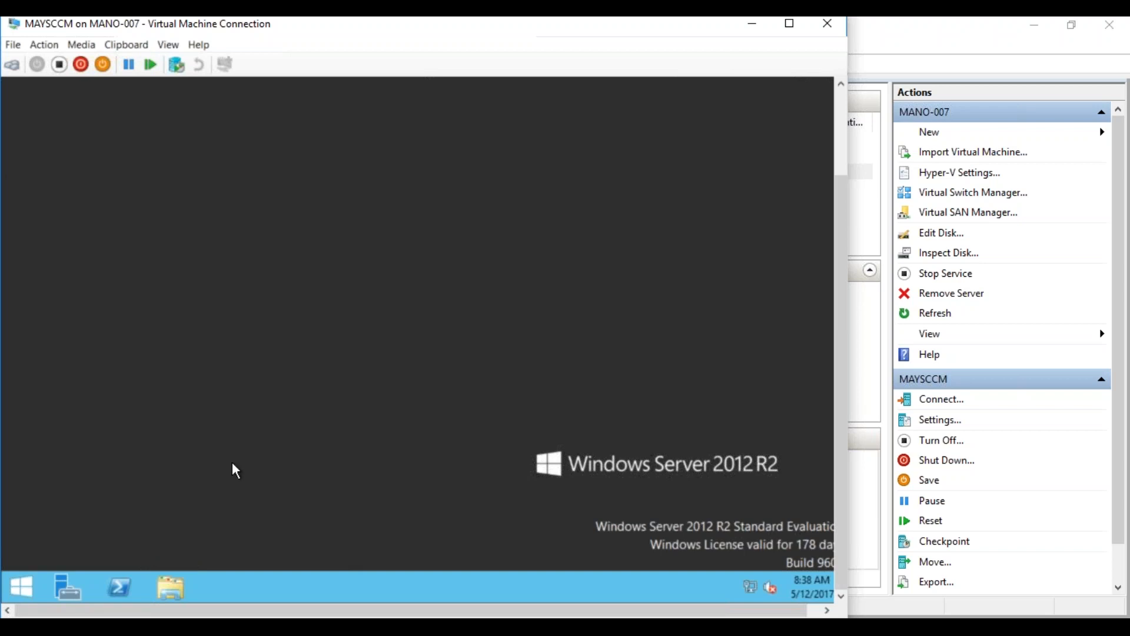
# Browse in File Explorer to the Source folder on the VM's New Volume (E:) drive
pyautogui.click(171, 586)
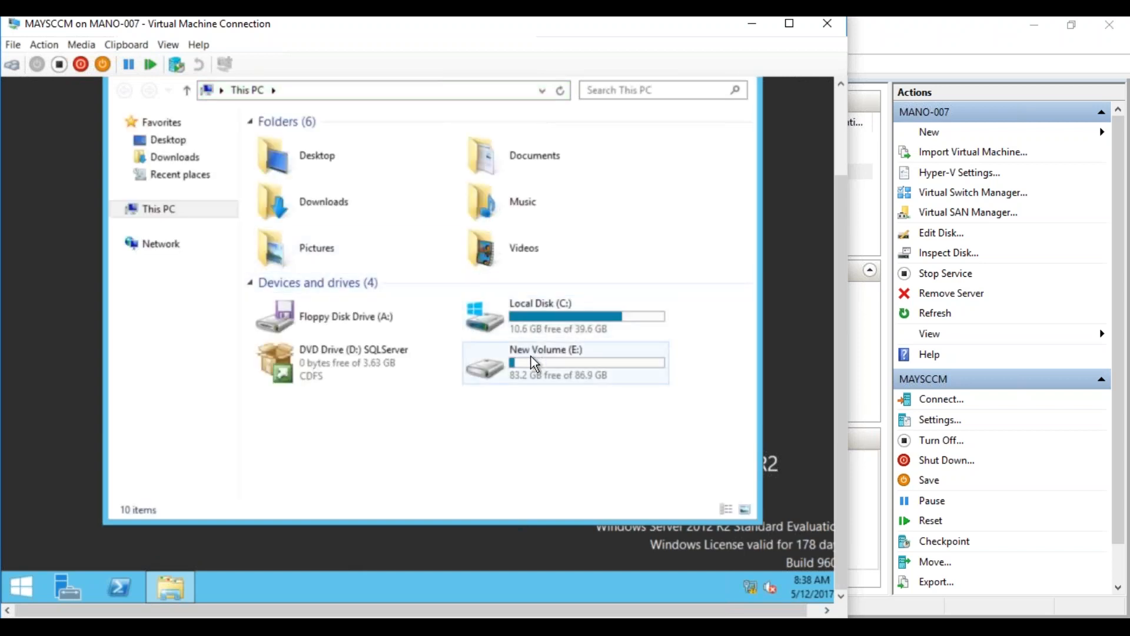
pyautogui.click(531, 355)
pyautogui.doubleClick(533, 363)
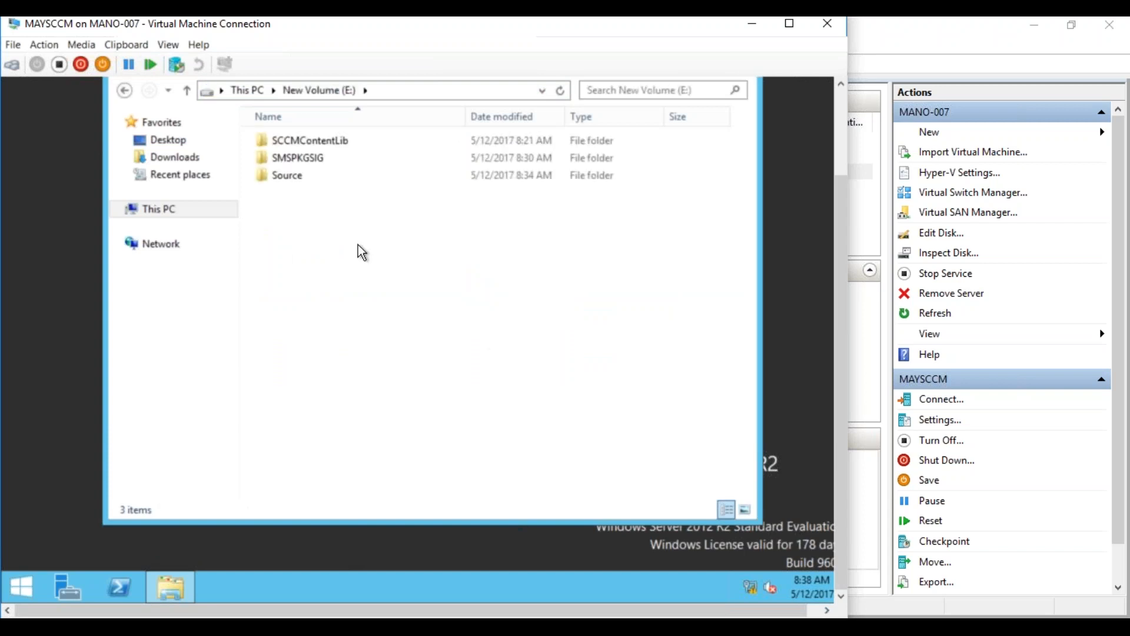
pyautogui.doubleClick(297, 177)
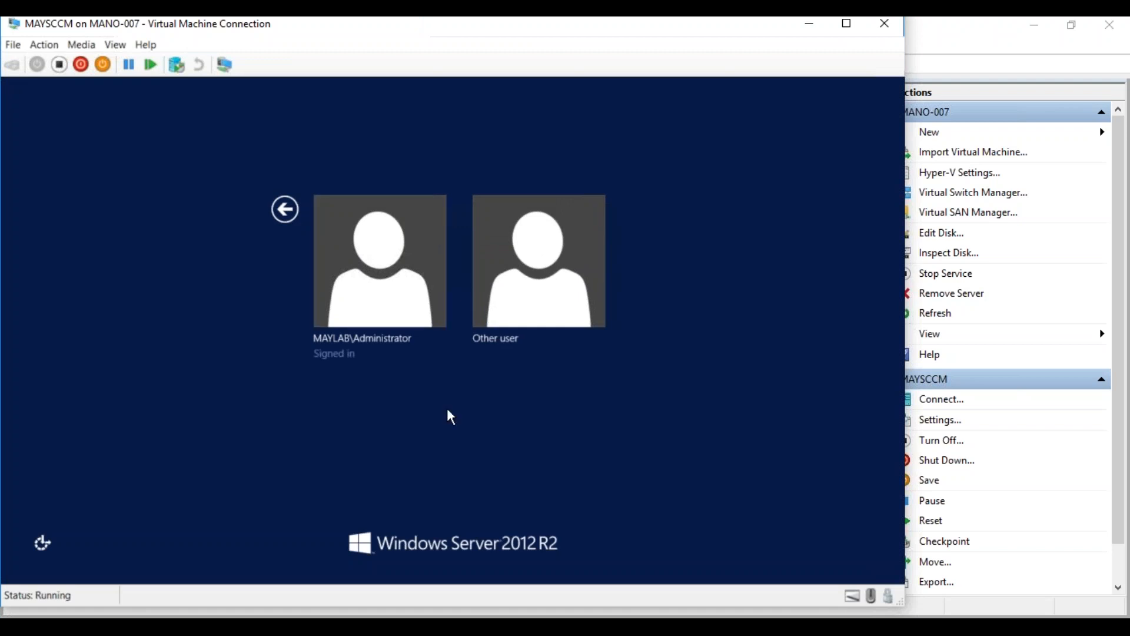
# Sign back in to the VM as Administrator with the account password
pyautogui.click(416, 302)
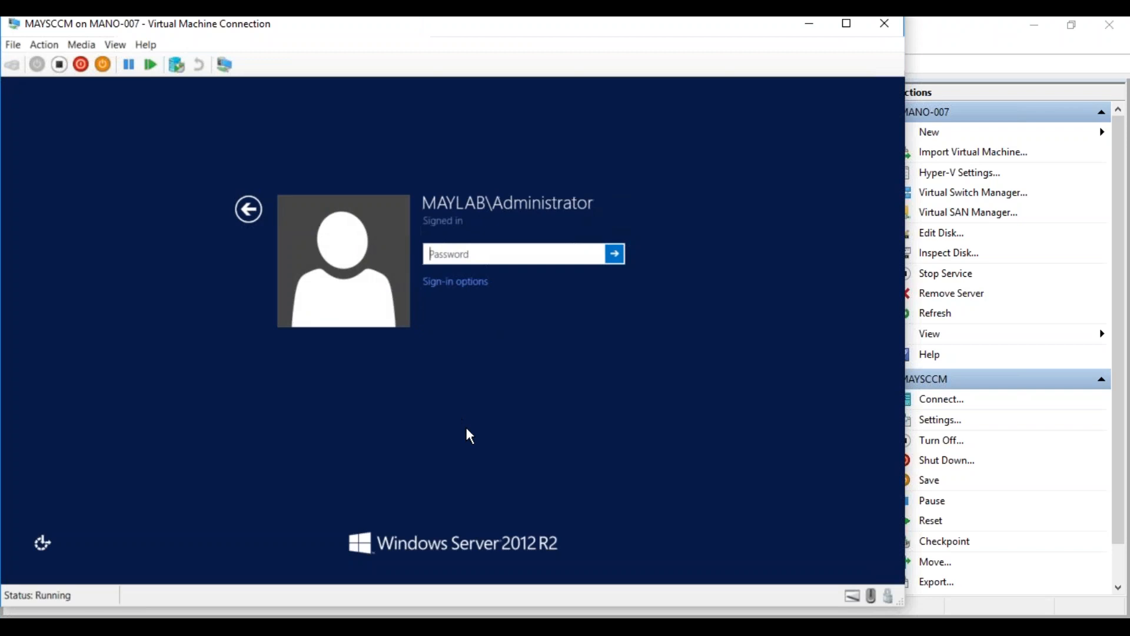
pyautogui.write('********')
pyautogui.press('Return')
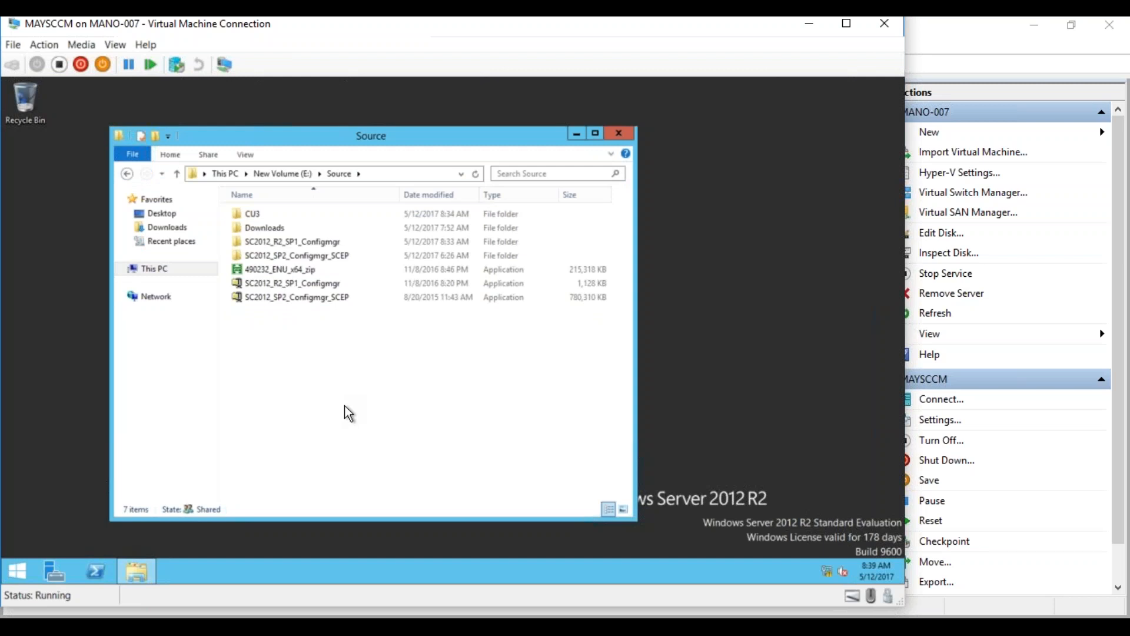
# Open E:\Source\CU3 and run the CM12_SP2R2SP1CU3-KB3135680-X64-ENU installer
pyautogui.click(256, 215)
pyautogui.doubleClick(255, 214)
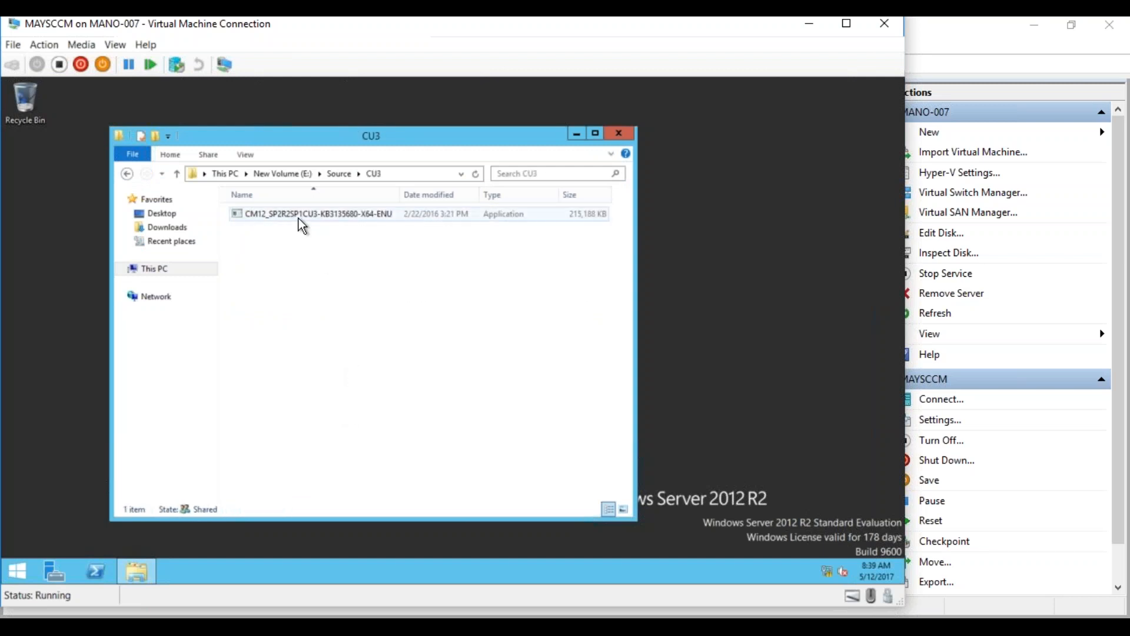
pyautogui.doubleClick(301, 223)
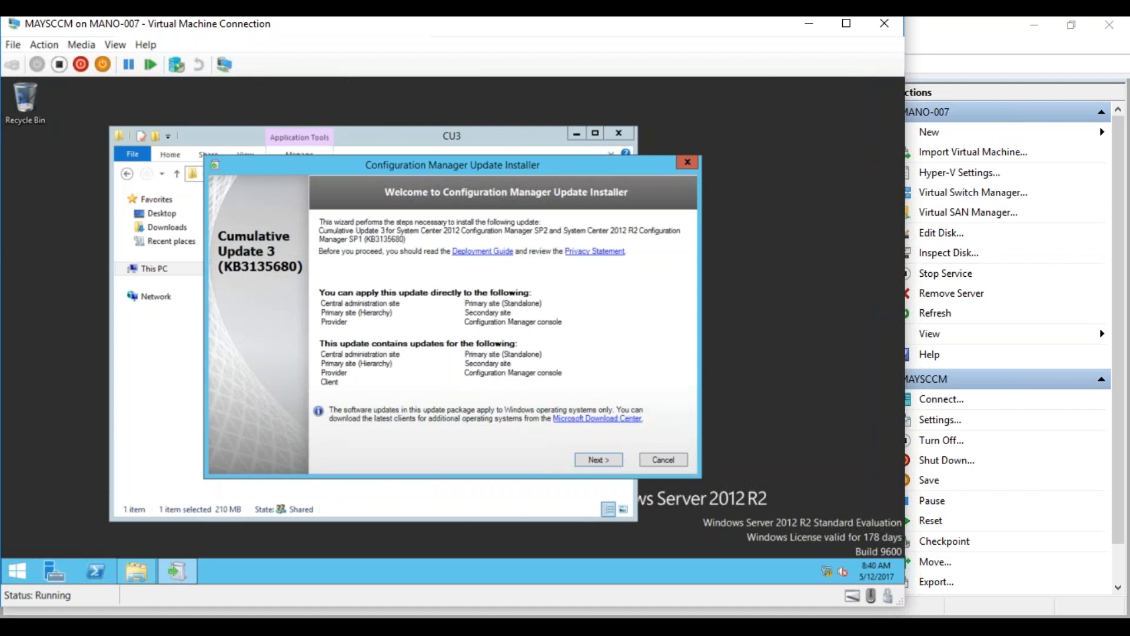
# Accept the CU3 license terms and run the prerequisite check
pyautogui.click(581, 459)
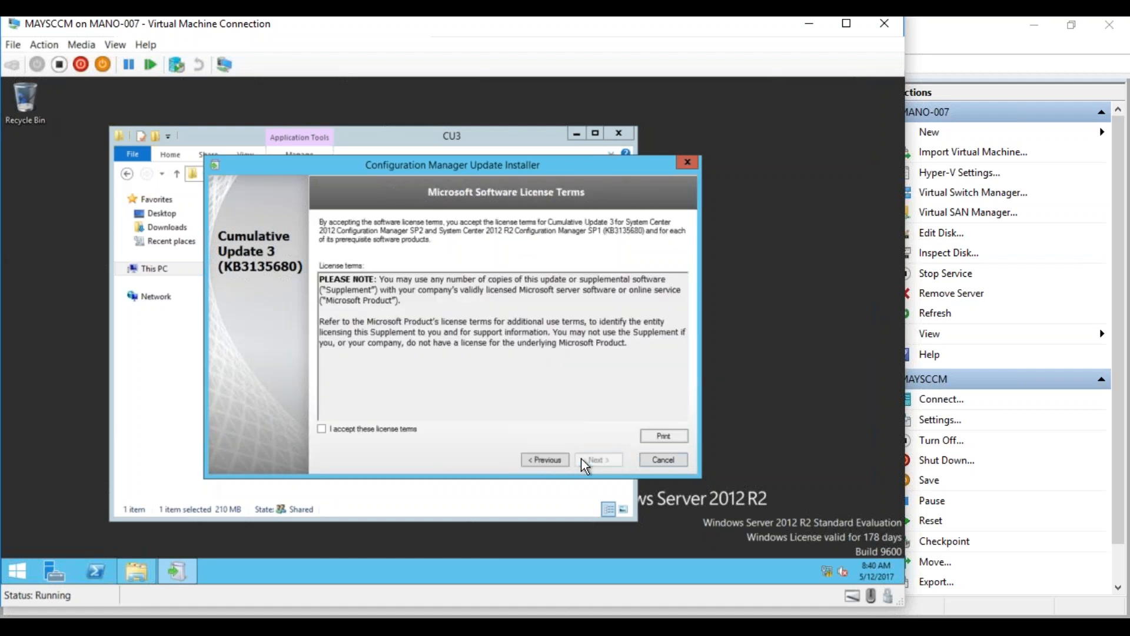
pyautogui.click(322, 429)
pyautogui.click(603, 459)
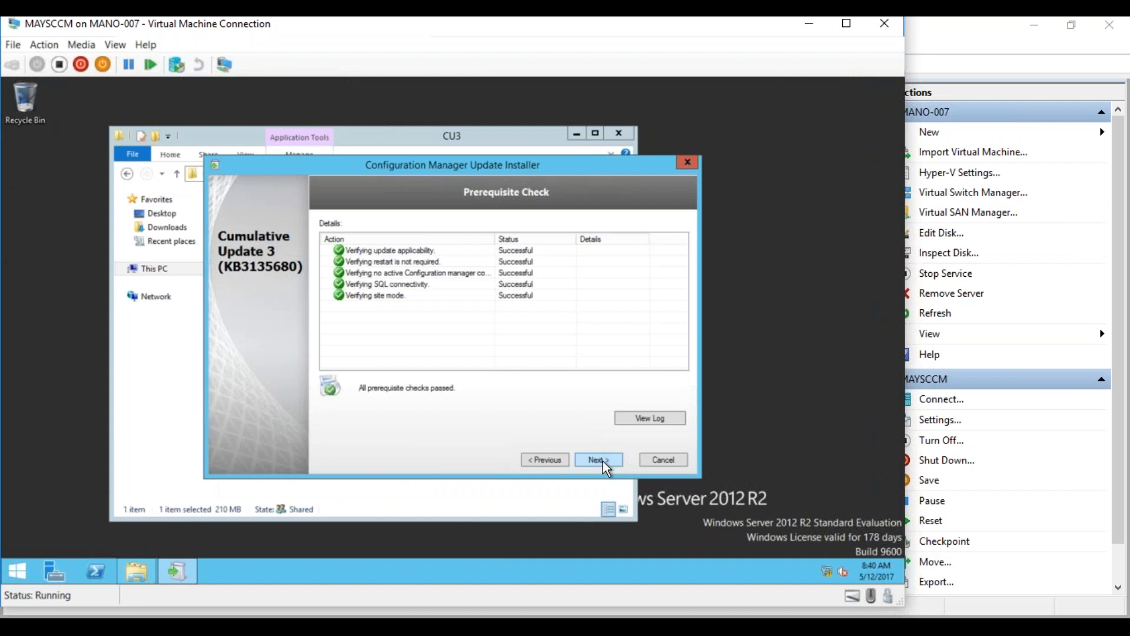
# Move on from the passed prerequisite check to the Console Update Option page
pyautogui.click(603, 461)
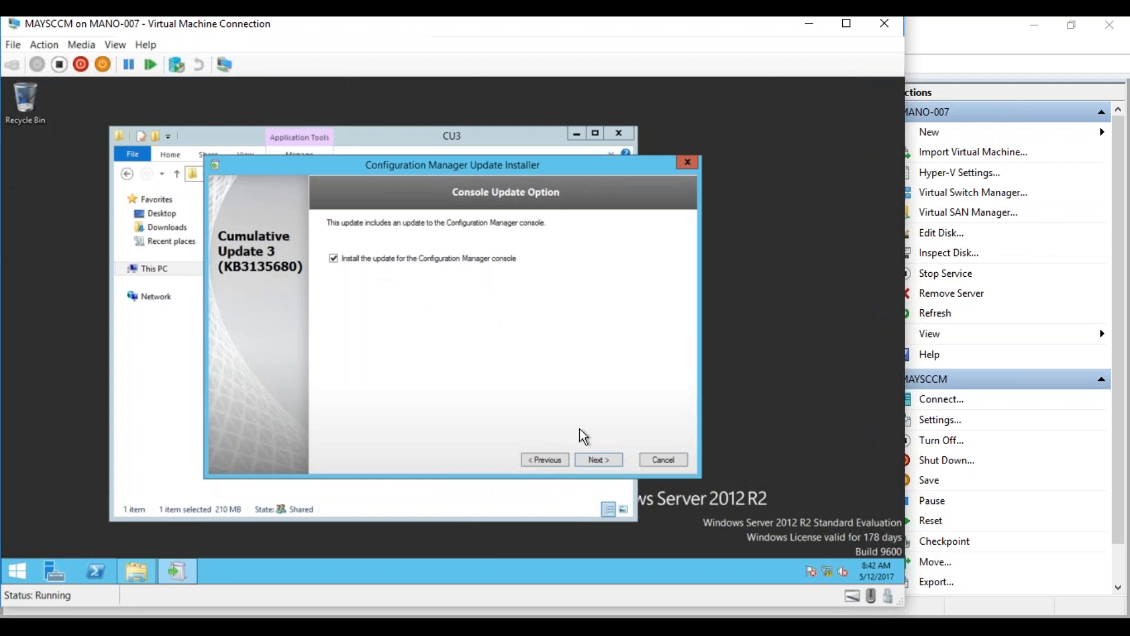
# Keep the console update and 'Yes, update the site database' selected, and continue
pyautogui.click(596, 460)
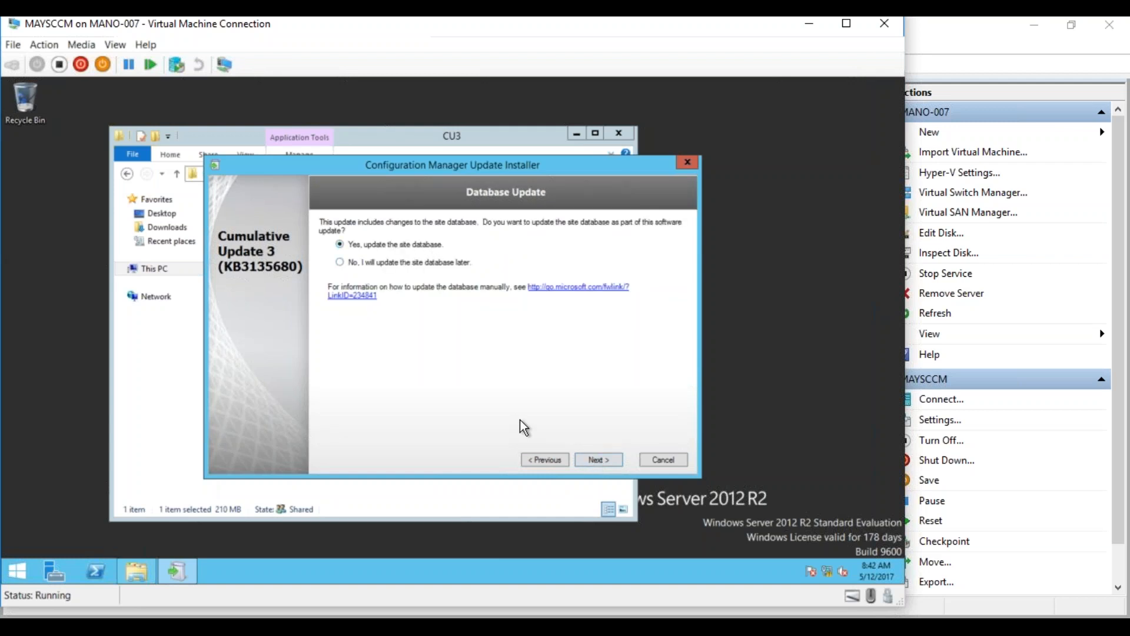
pyautogui.click(597, 462)
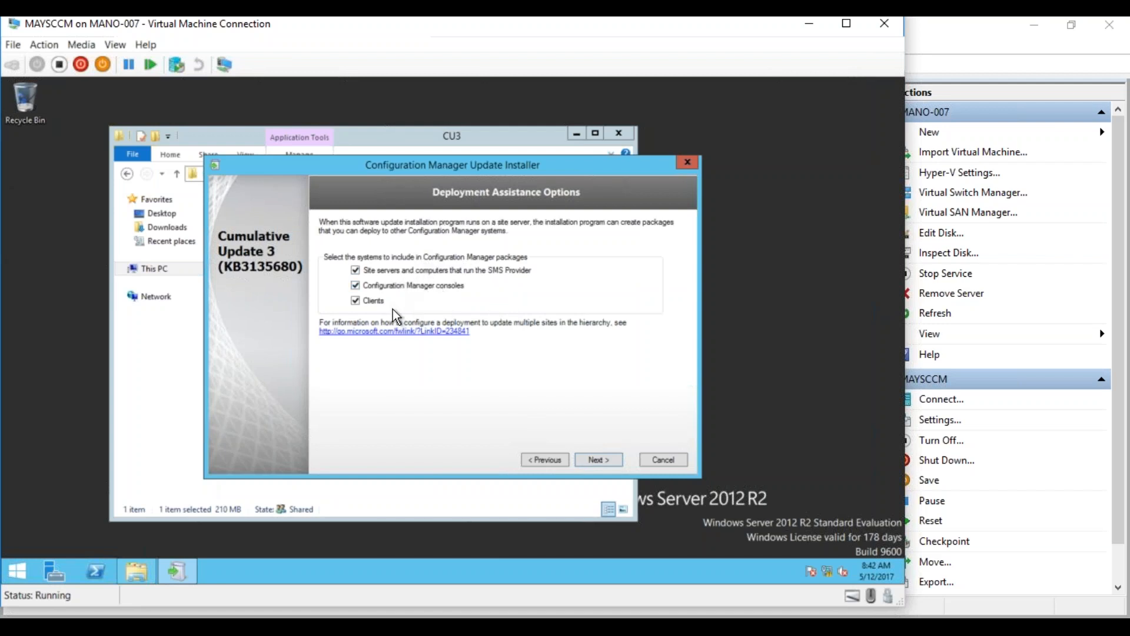
# Keep server, console and client packages and the default server package names
pyautogui.click(599, 460)
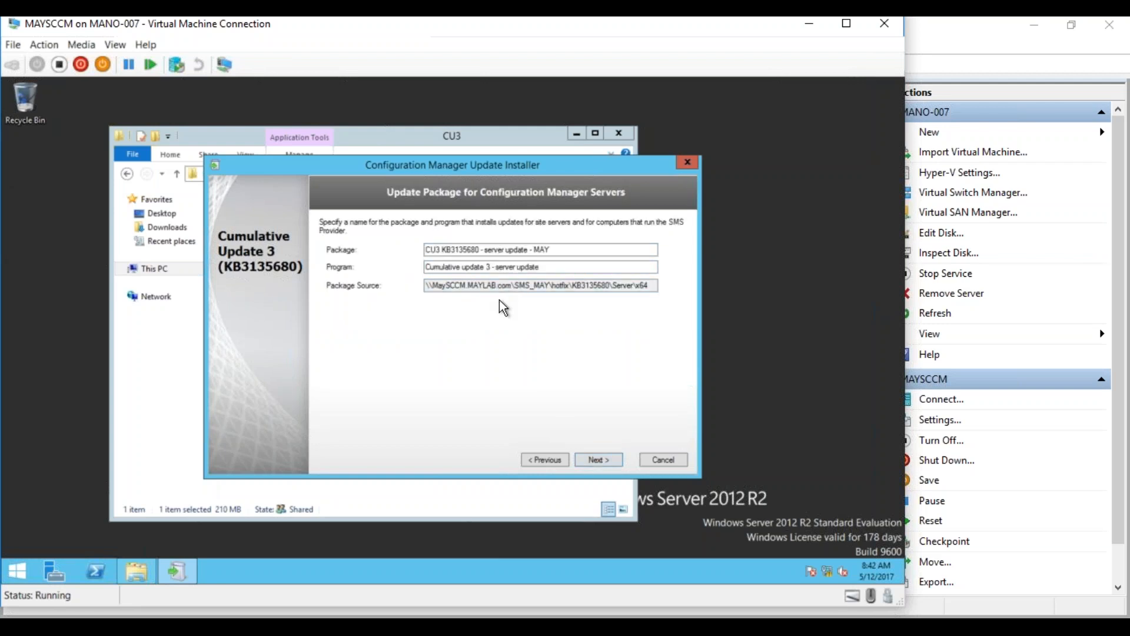
pyautogui.click(603, 460)
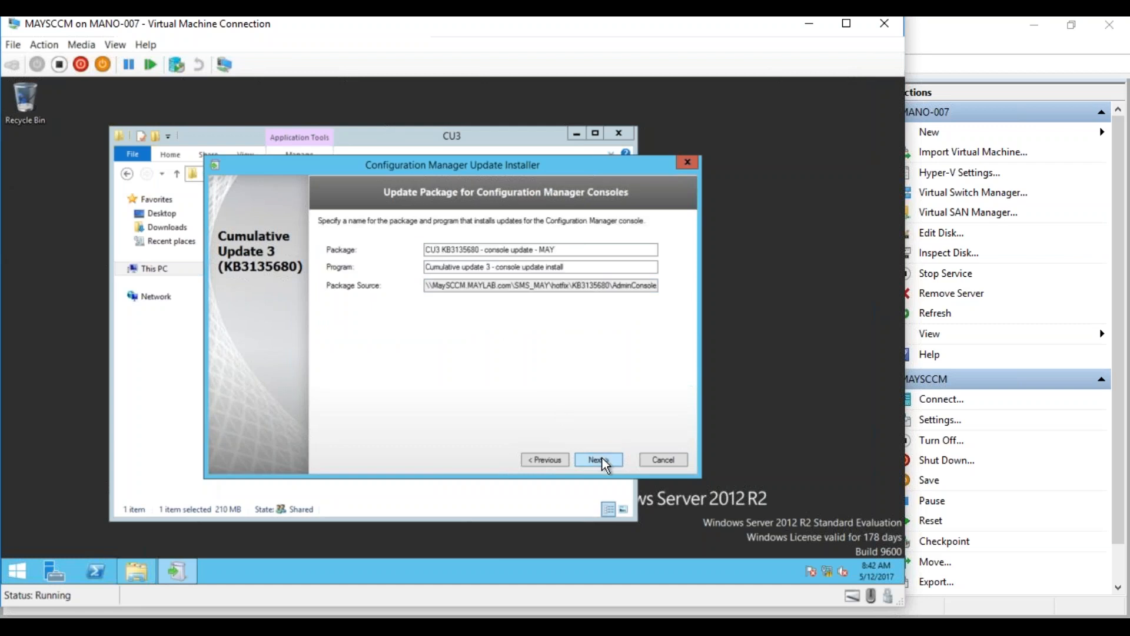
# Accept the default console and x86/x64 client package names and install CU3
pyautogui.click(599, 459)
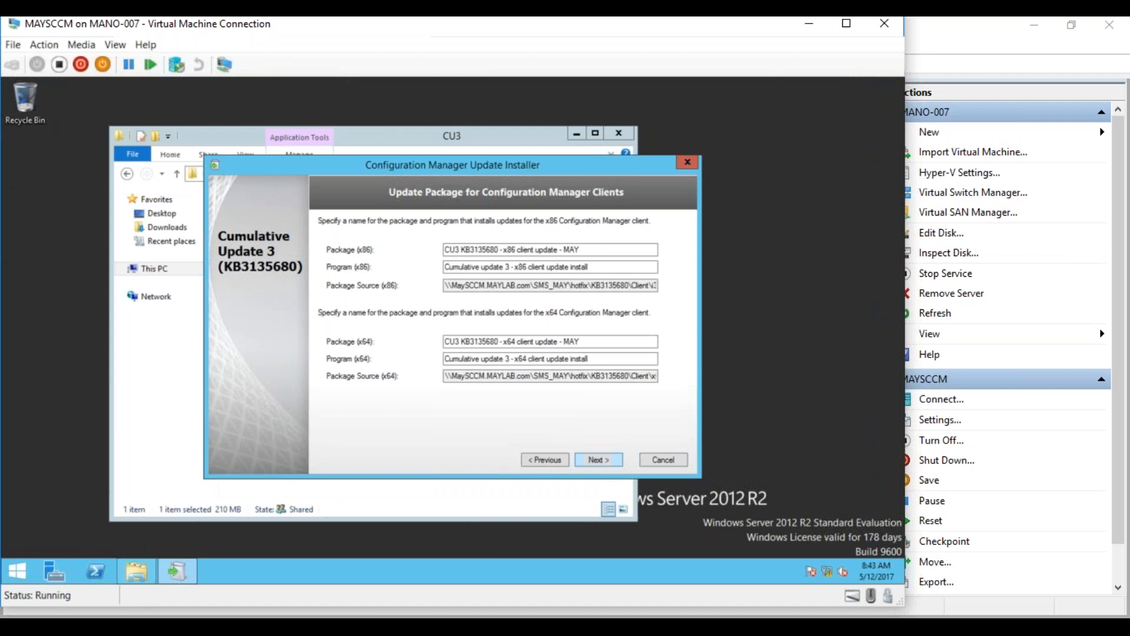
pyautogui.click(599, 460)
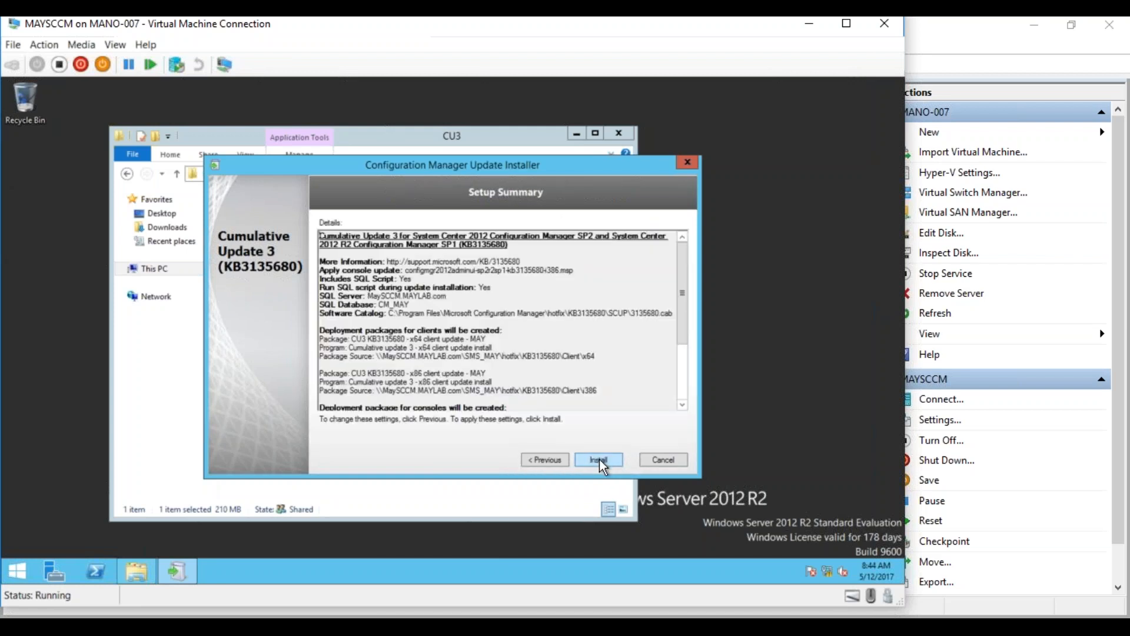
pyautogui.click(600, 461)
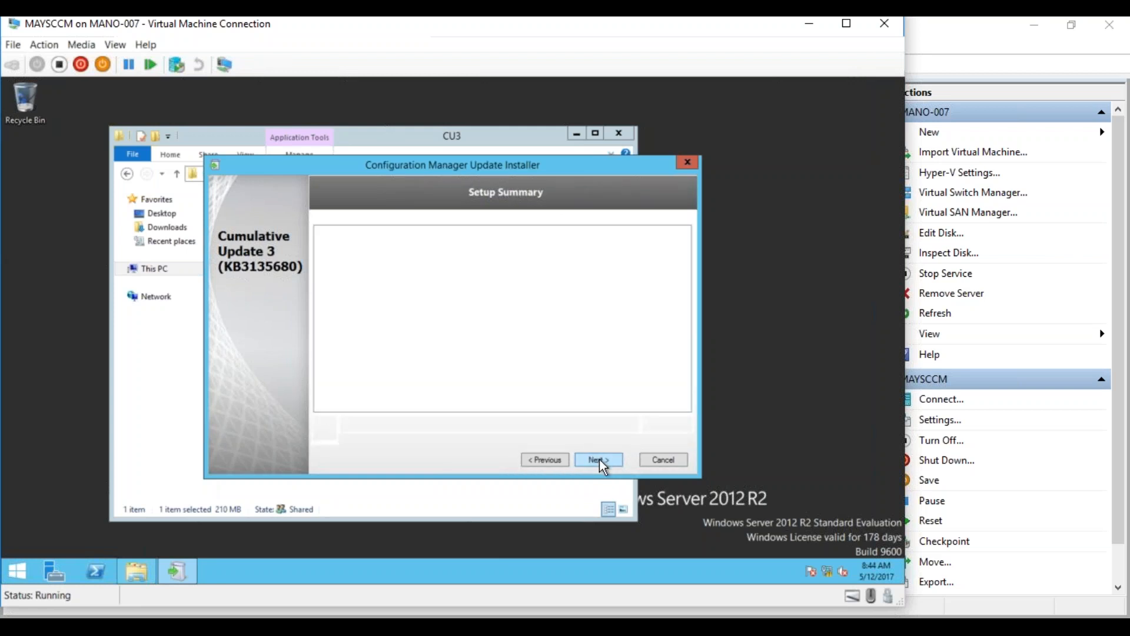
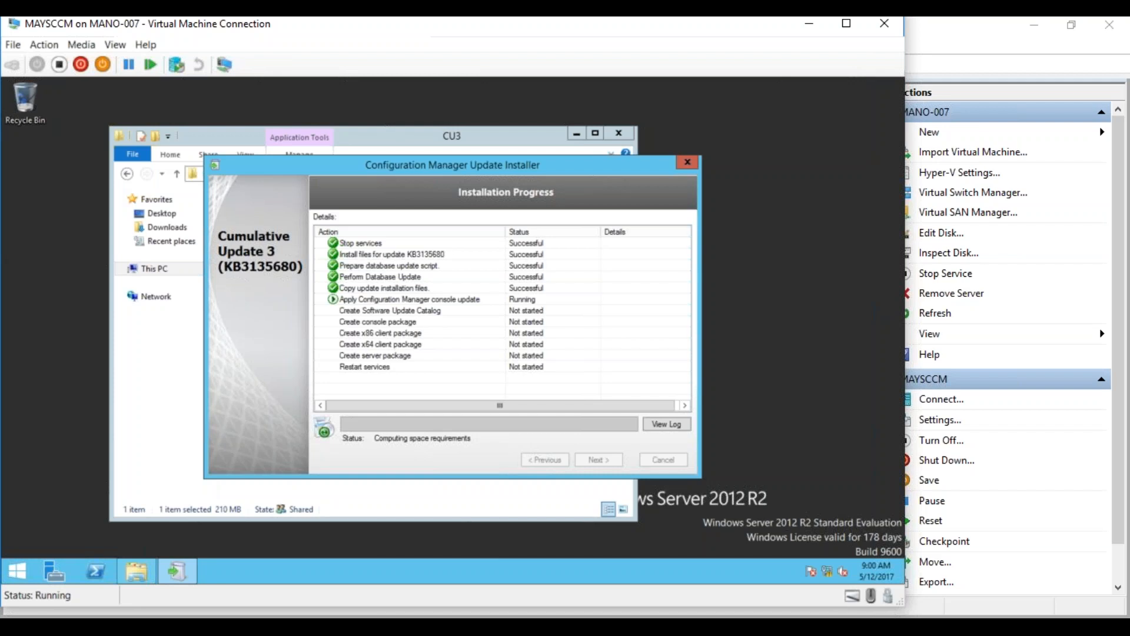
# Bring Hyper-V Manager forward to show MAYSCCM and MAYDC both running
pyautogui.click(174, 625)
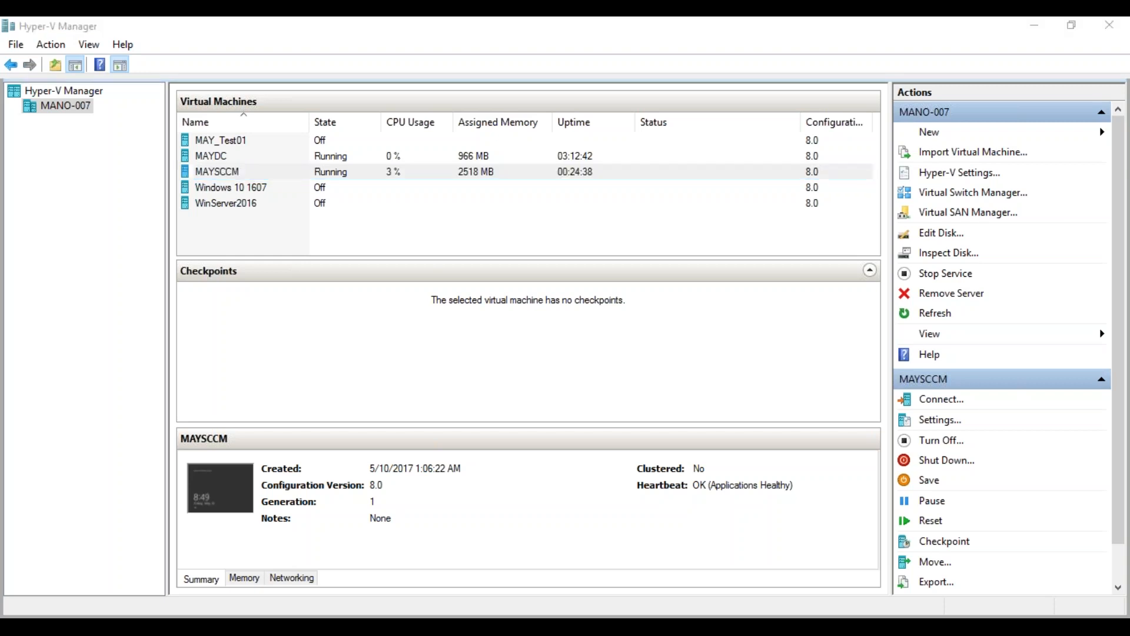
# Maximize SCCM Lab Prep.txt and select the SCCM 2012 R2 SP1 evaluation download URL under Download Links
pyautogui.hotkey('alt', 'Tab')
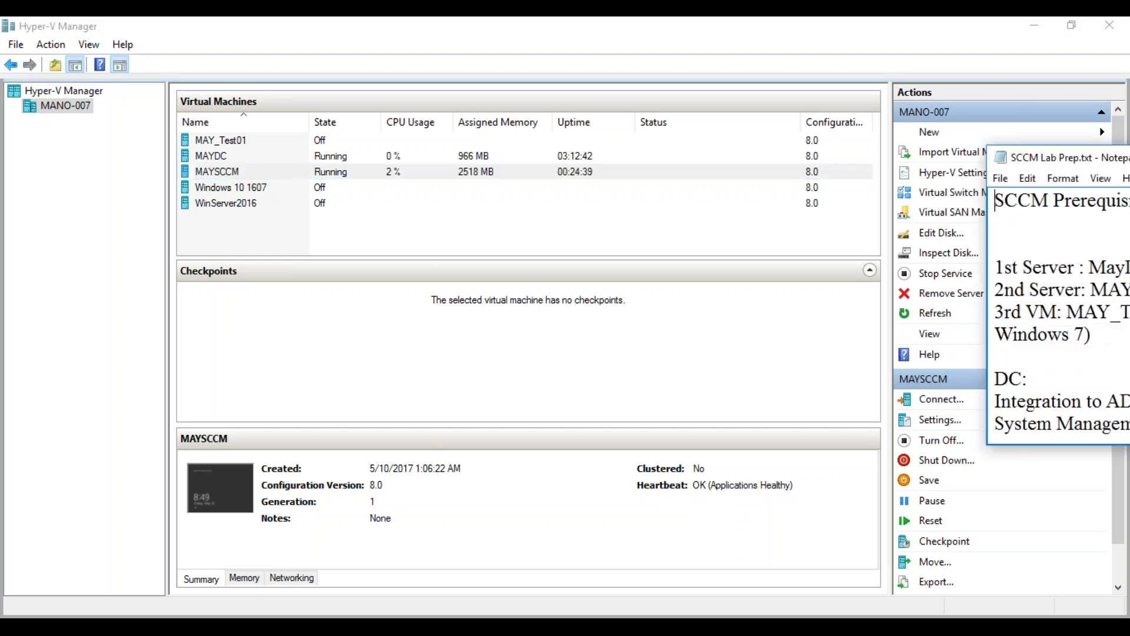
pyautogui.doubleClick(1027, 157)
pyautogui.click(1112, 497)
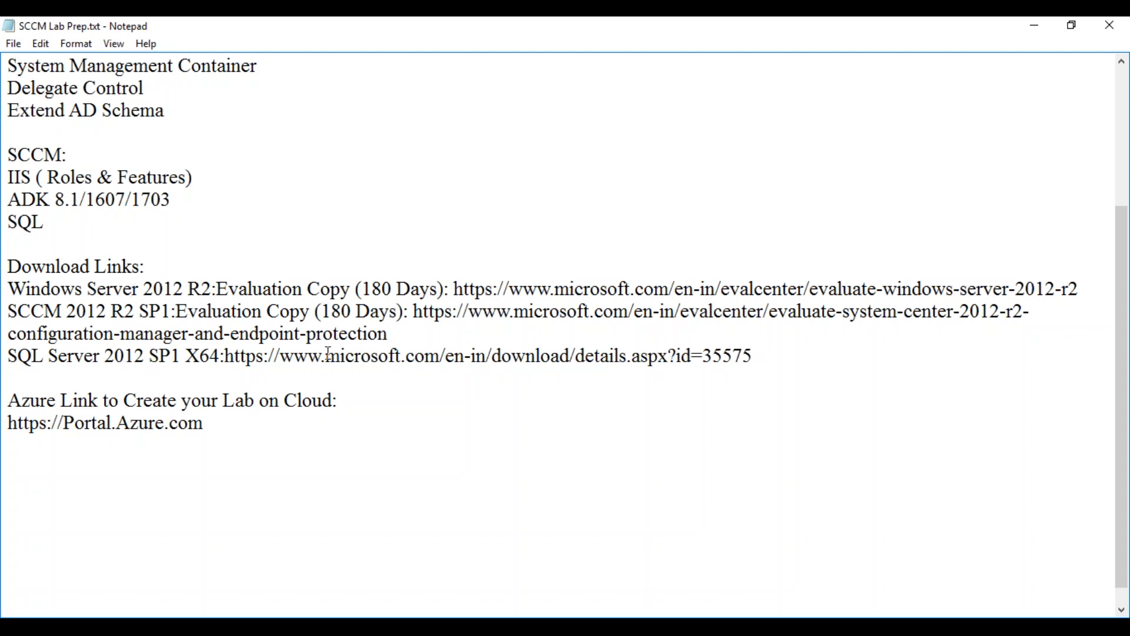
pyautogui.moveTo(415, 312); pyautogui.dragTo(417, 330)
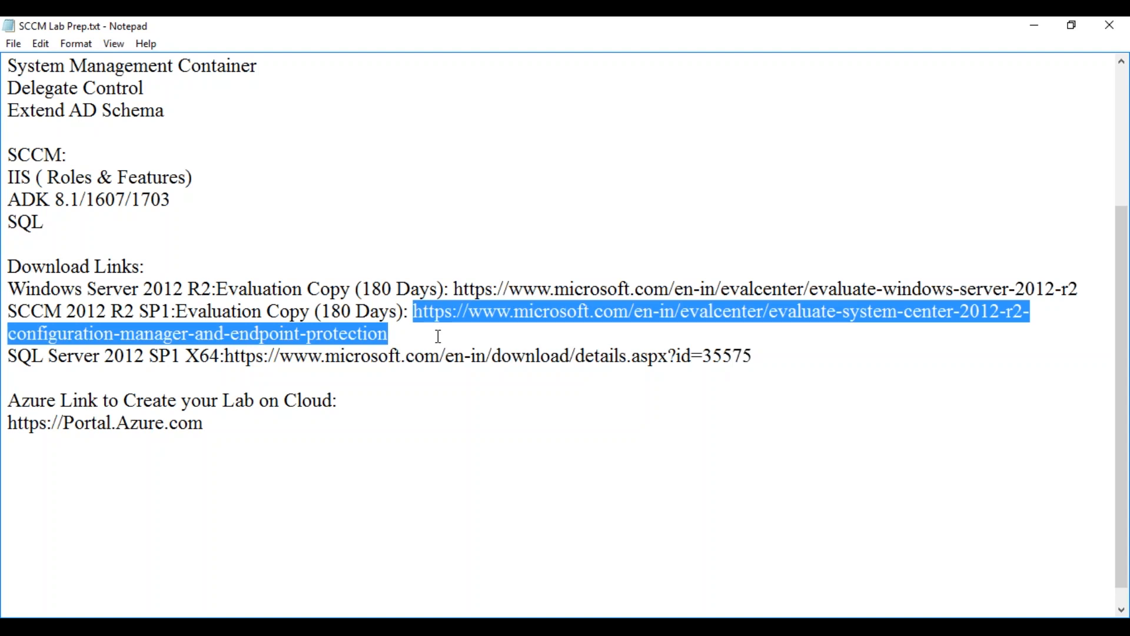
# Minimize Notepad and Hyper-V Manager to return to MAYSCCM, and nudge the CU3 installer dialog up-left
pyautogui.click(1025, 32)
pyautogui.click(1030, 29)
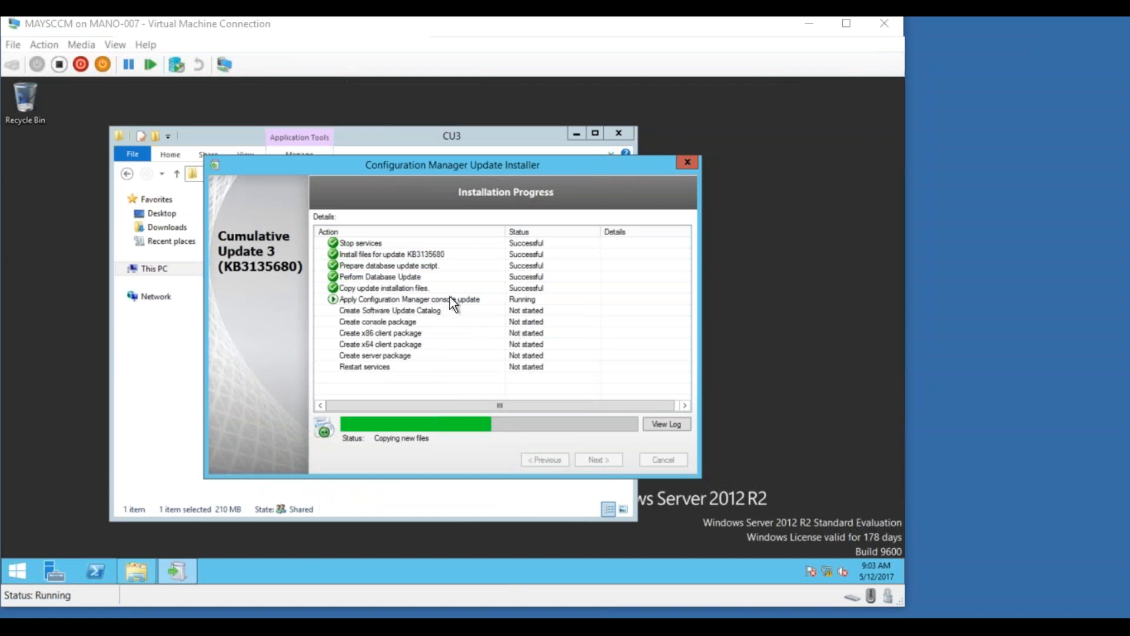
pyautogui.moveTo(557, 167); pyautogui.dragTo(551, 156)
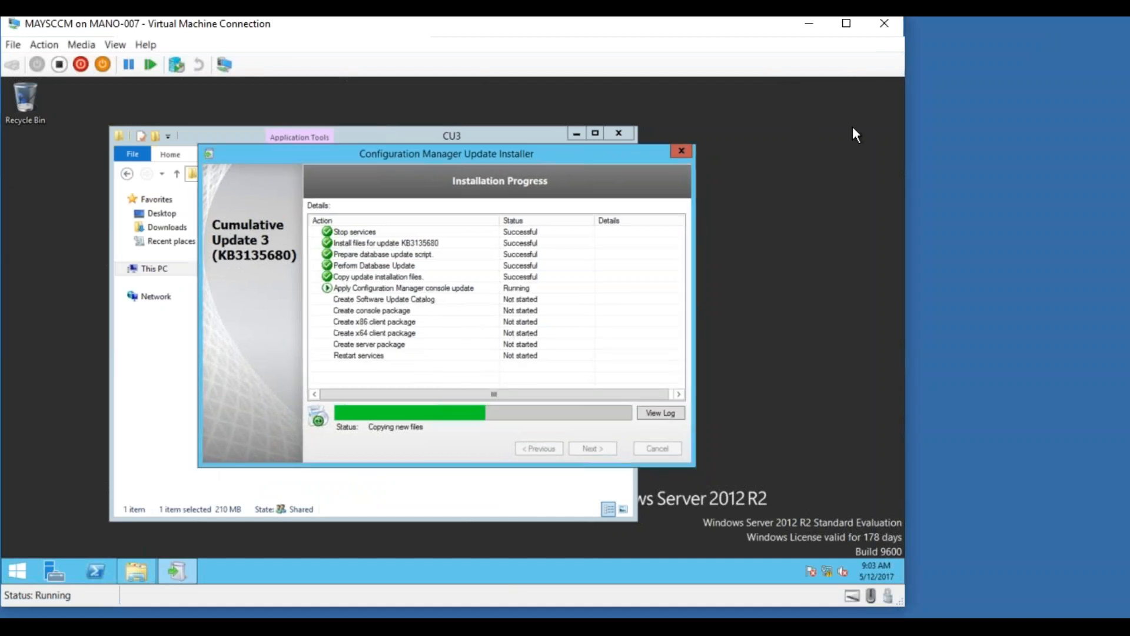
pyautogui.click(746, 103)
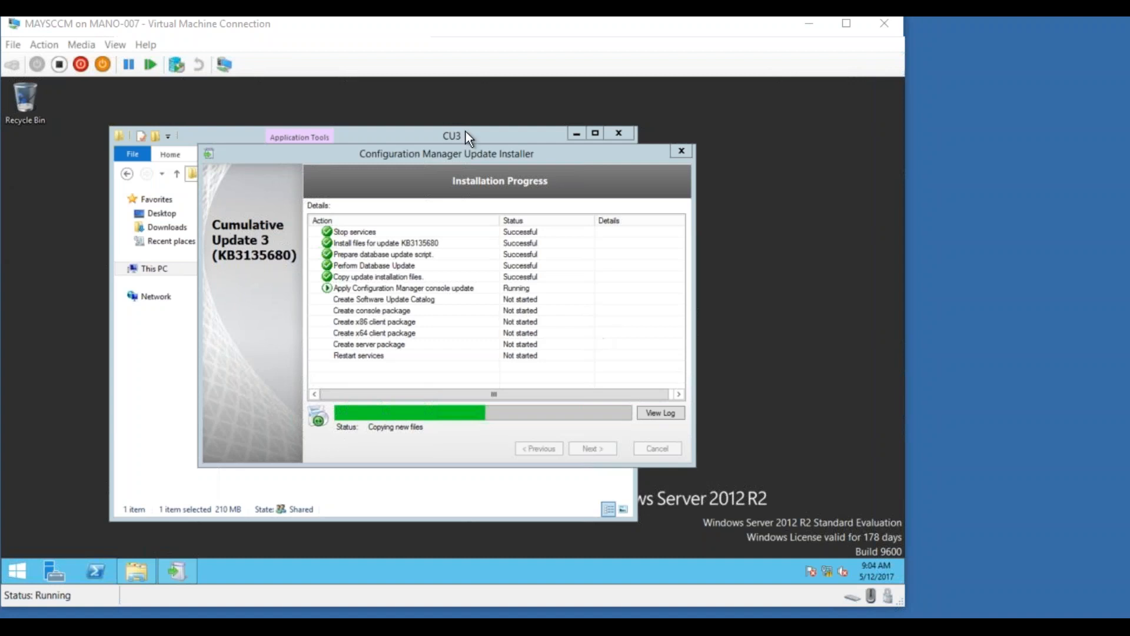
pyautogui.click(452, 153)
pyautogui.moveTo(474, 143)
pyautogui.mouseDown()
pyautogui.moveTo(557, 132)
pyautogui.moveTo(472, 133)
pyautogui.mouseUp()
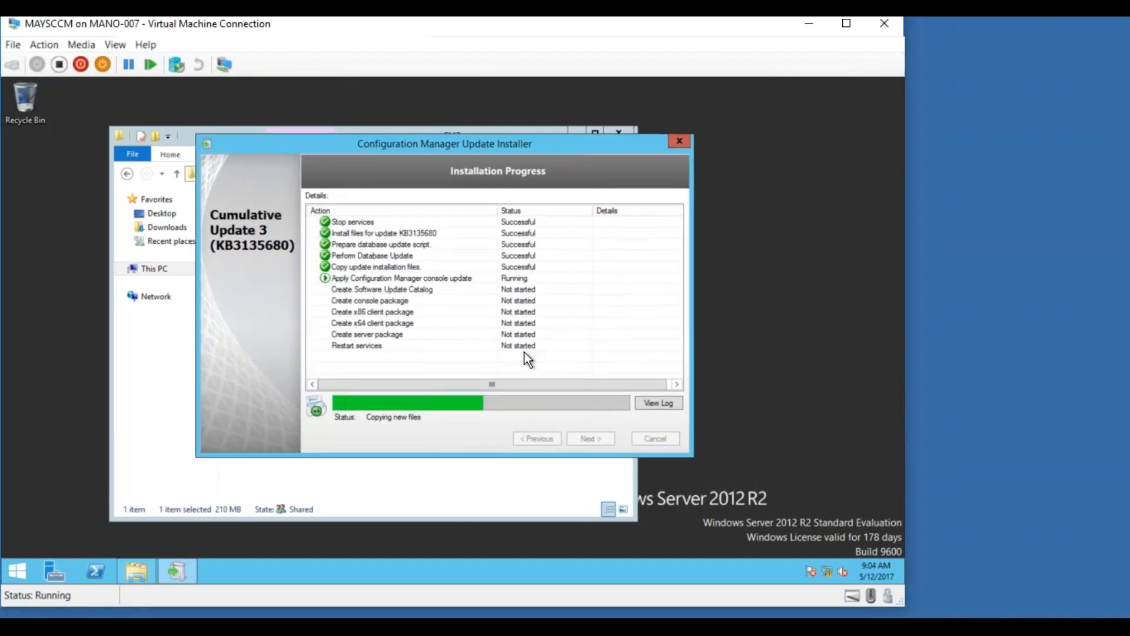
# Review the CMTrace 'Attended MSI install' and 'Calling MSI to install' entries, then bring the Update Installer forward
pyautogui.click(658, 405)
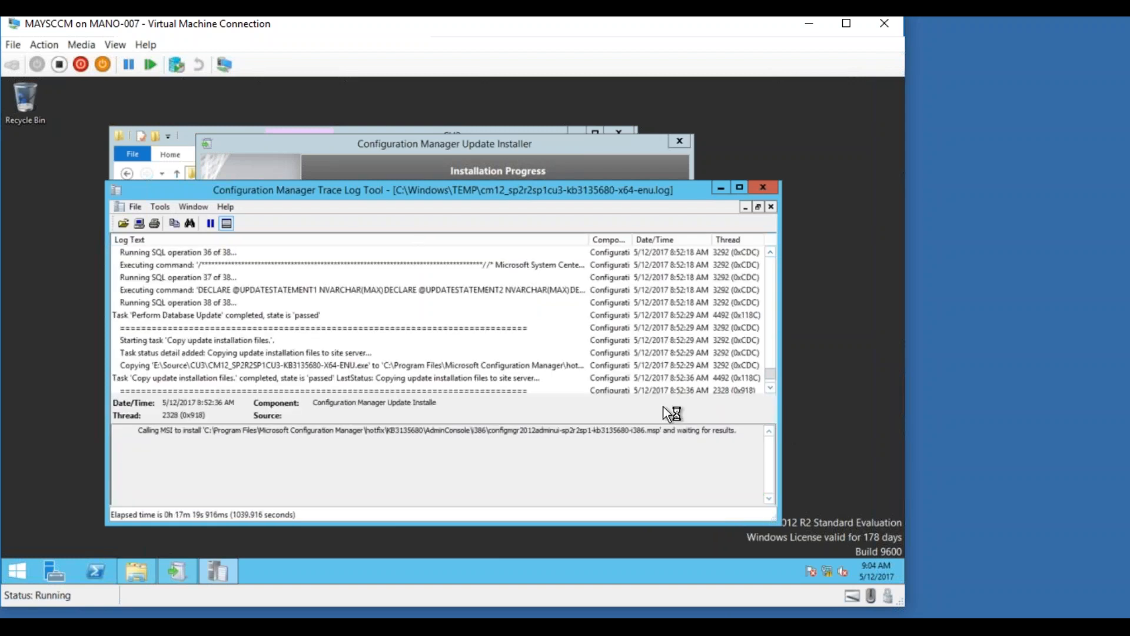
pyautogui.click(769, 388)
pyautogui.click(771, 389)
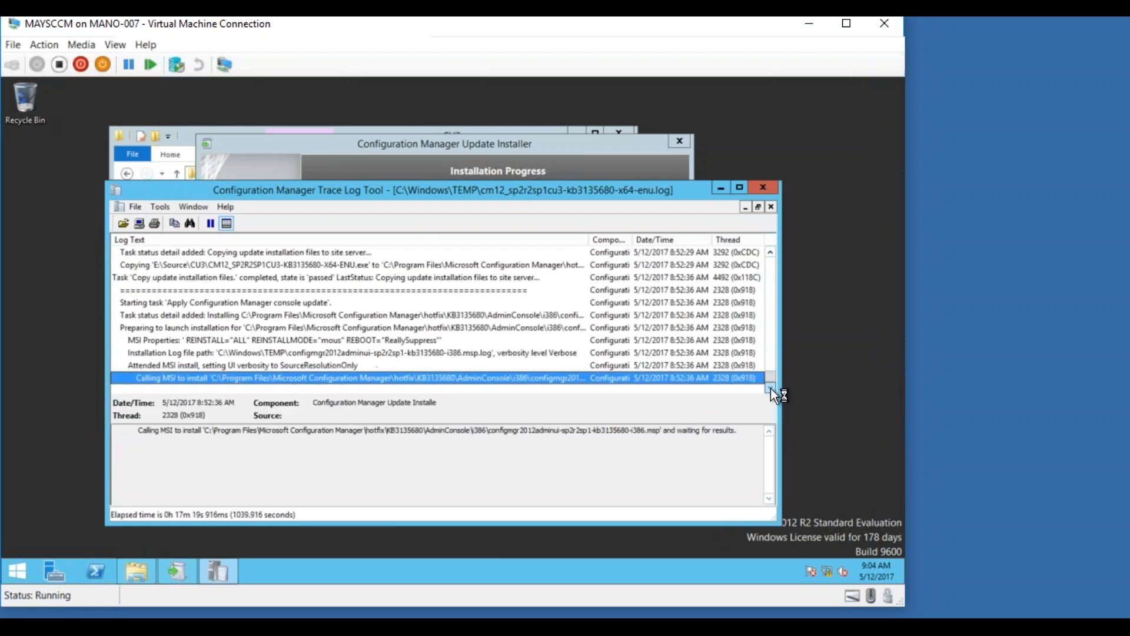
pyautogui.click(706, 364)
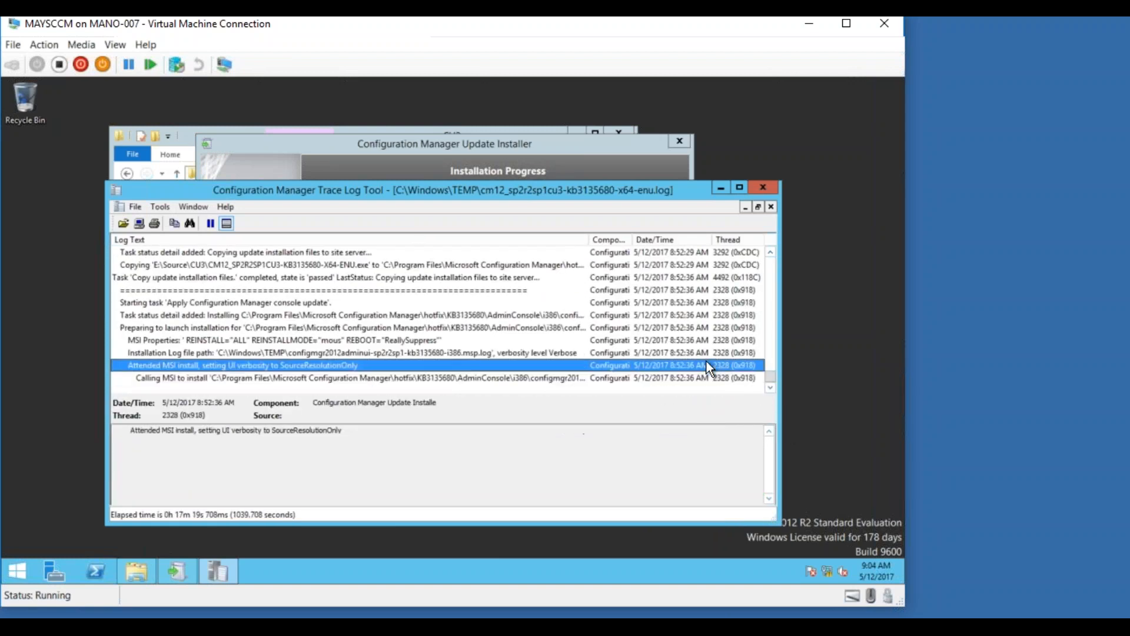
pyautogui.click(708, 378)
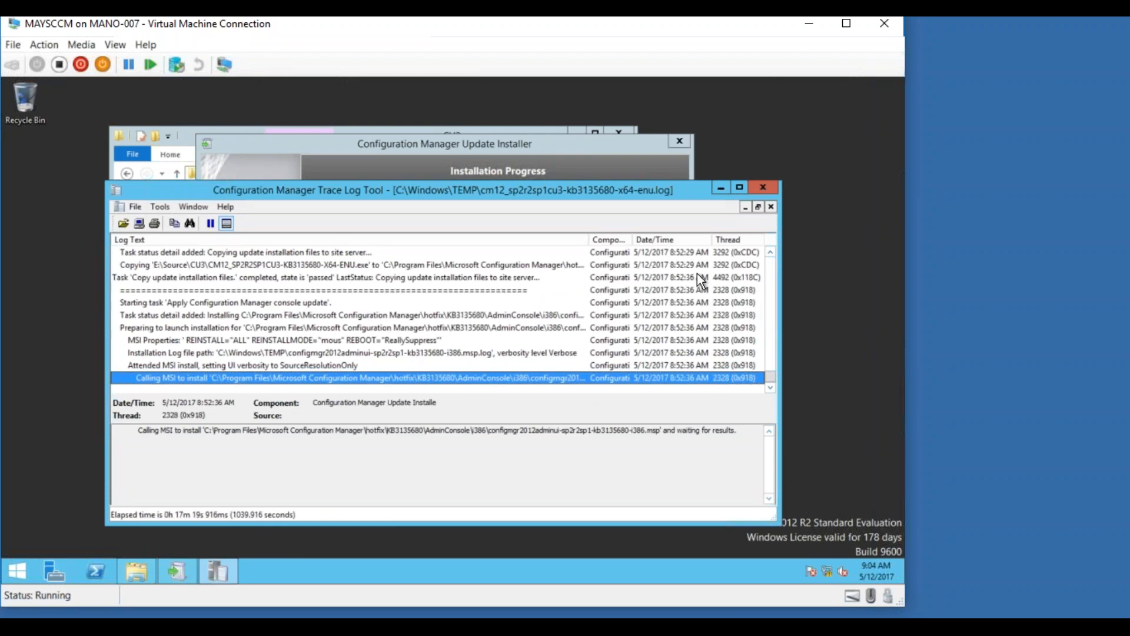
pyautogui.click(602, 146)
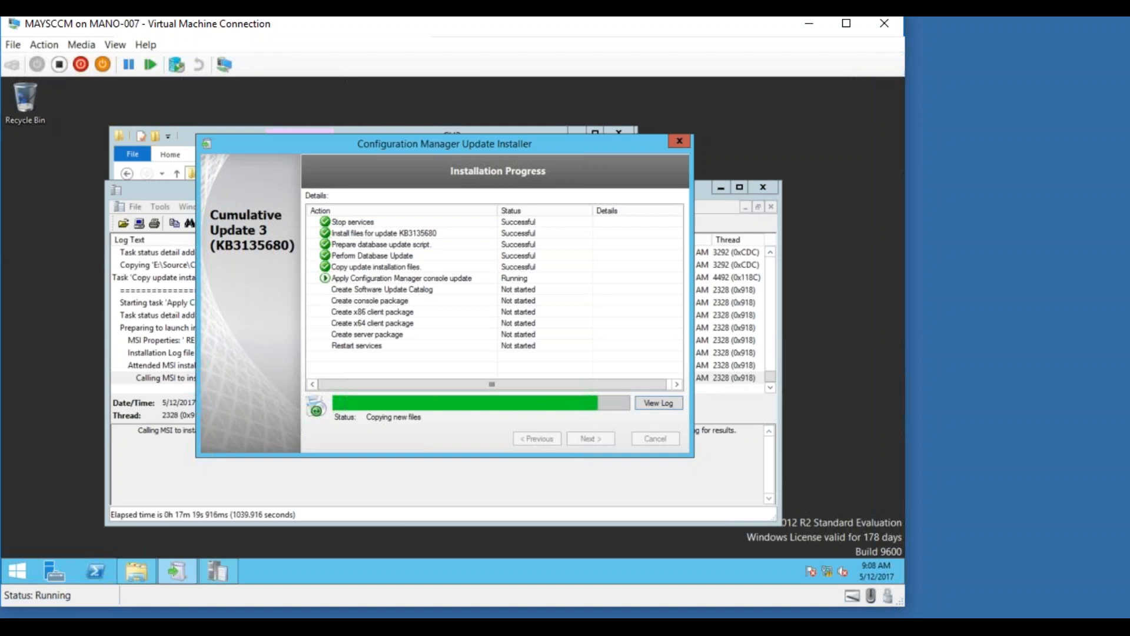
# Shift the Update Installer to the right and bring CMTrace back in front
pyautogui.moveTo(589, 146); pyautogui.dragTo(648, 118)
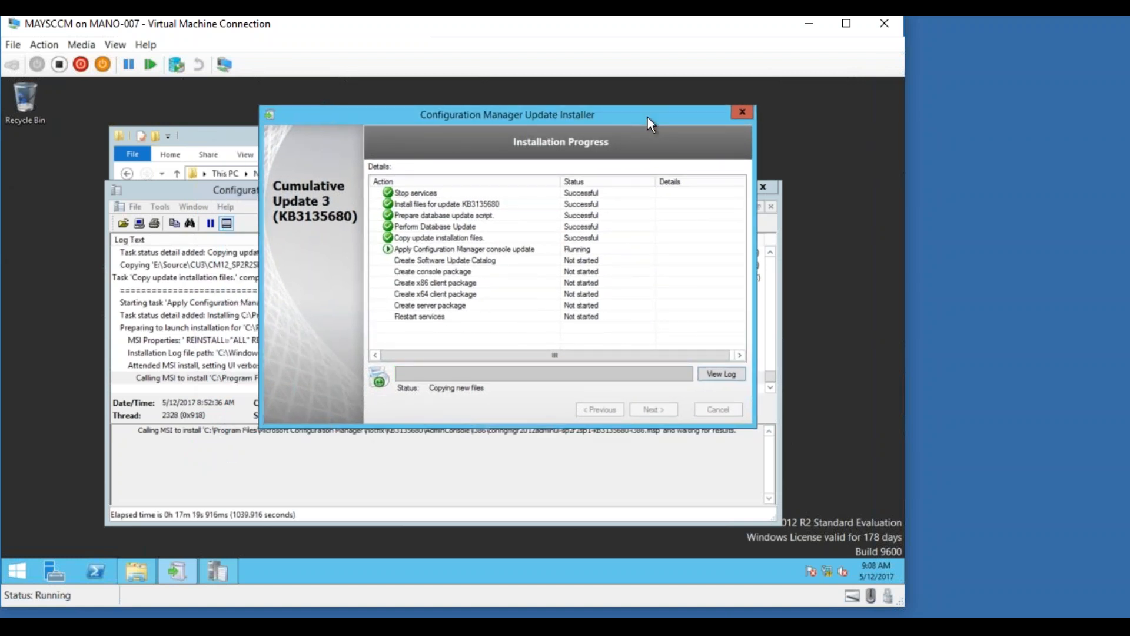
pyautogui.click(179, 376)
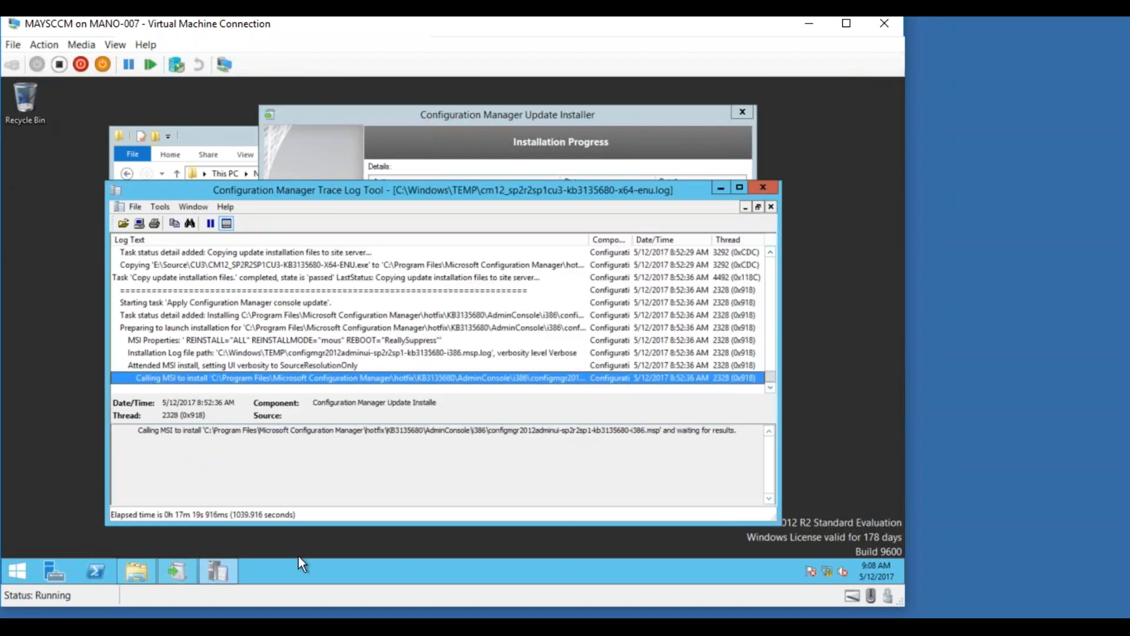
# Return to the CU3 Update Installer and finish it via Next and Finish
pyautogui.click(183, 570)
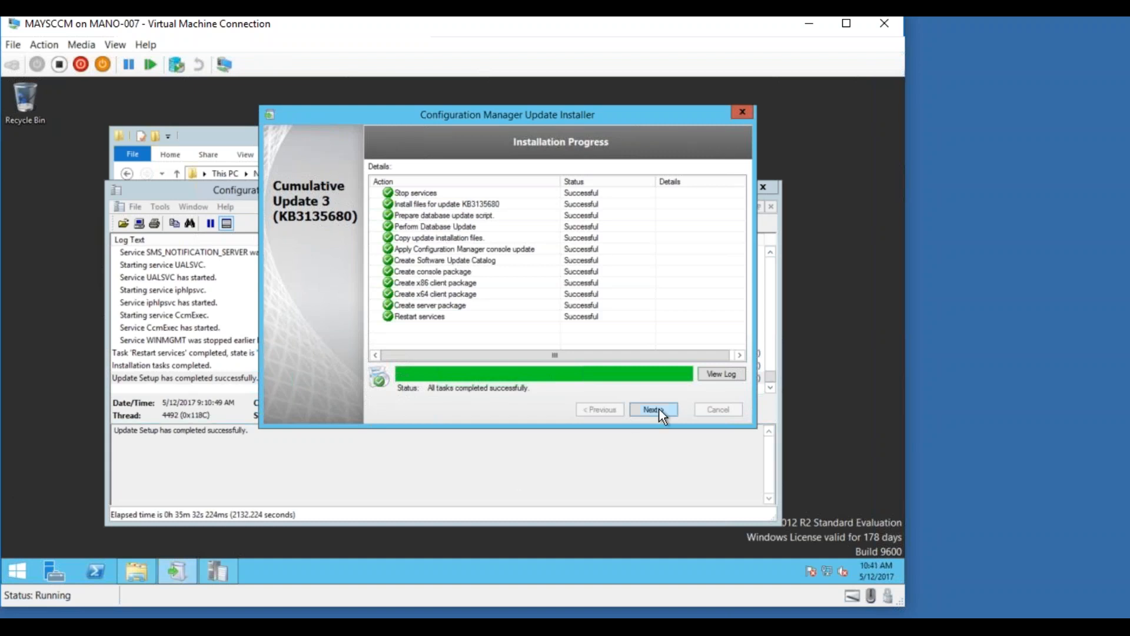
pyautogui.click(653, 409)
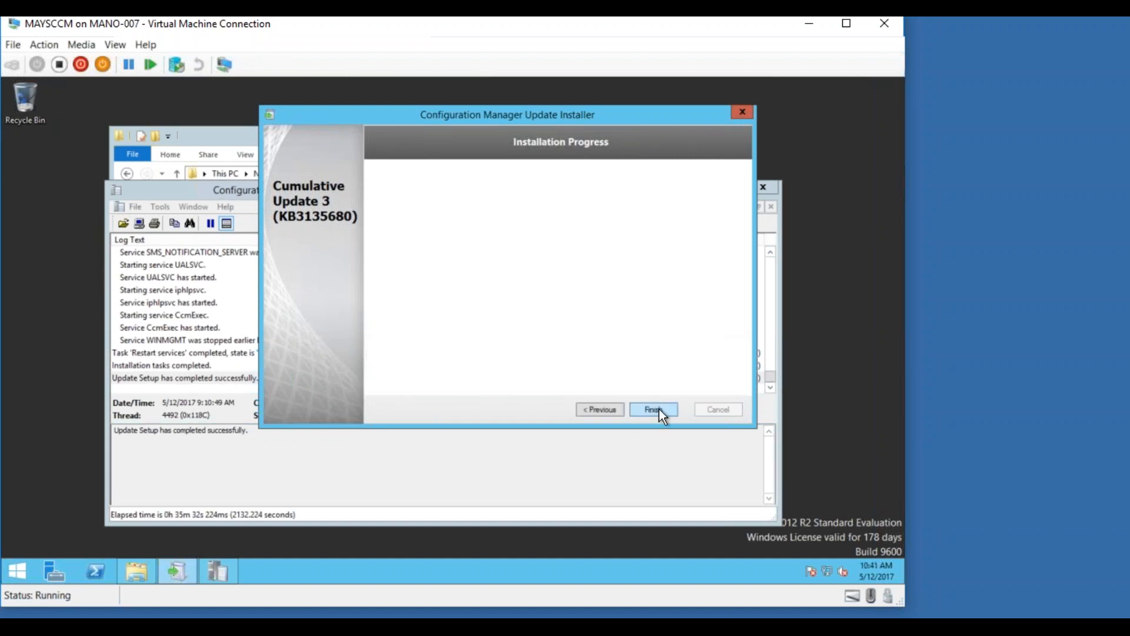
pyautogui.click(659, 409)
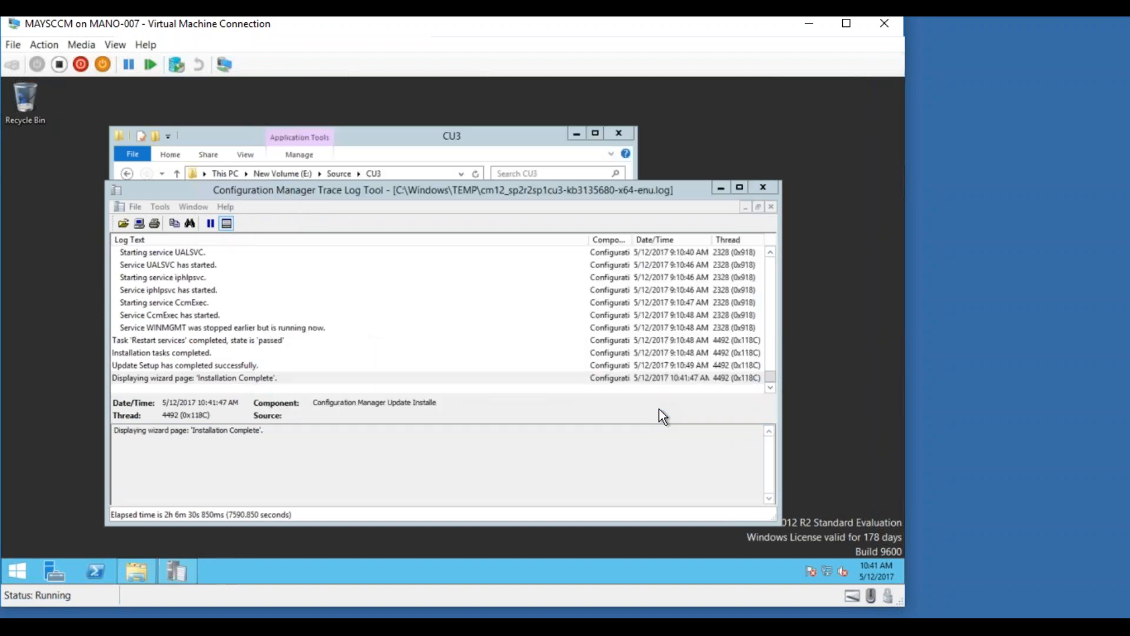